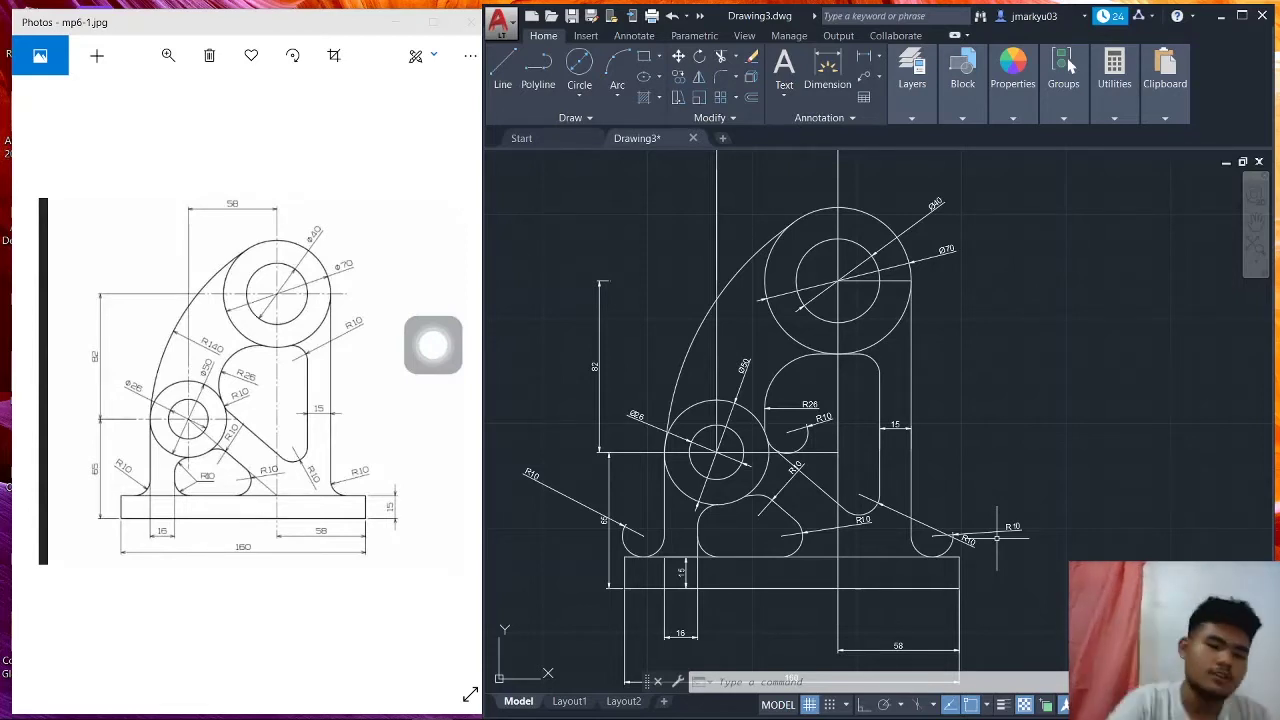
# Pan around the bracket drawing and clear any selection with an empty window.
pyautogui.moveTo(1083, 433); pyautogui.dragTo(1054, 460, button='middle')
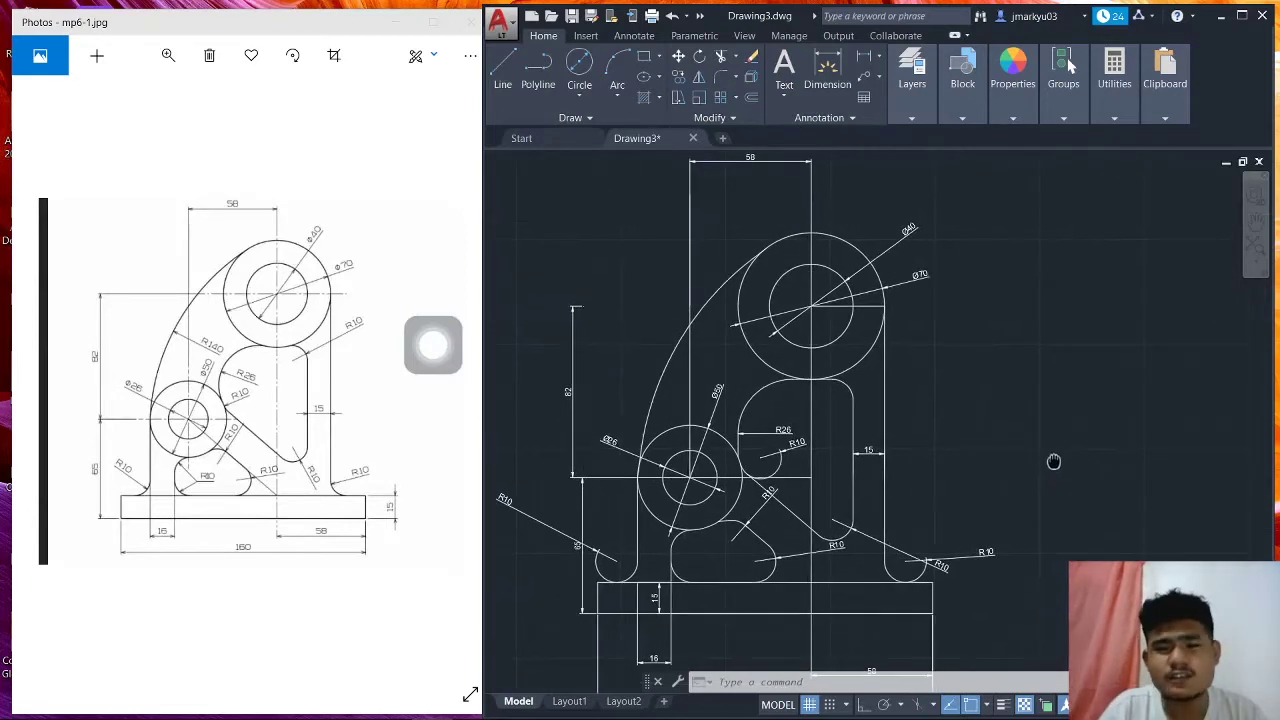
pyautogui.scroll(-2, 1050, 455)
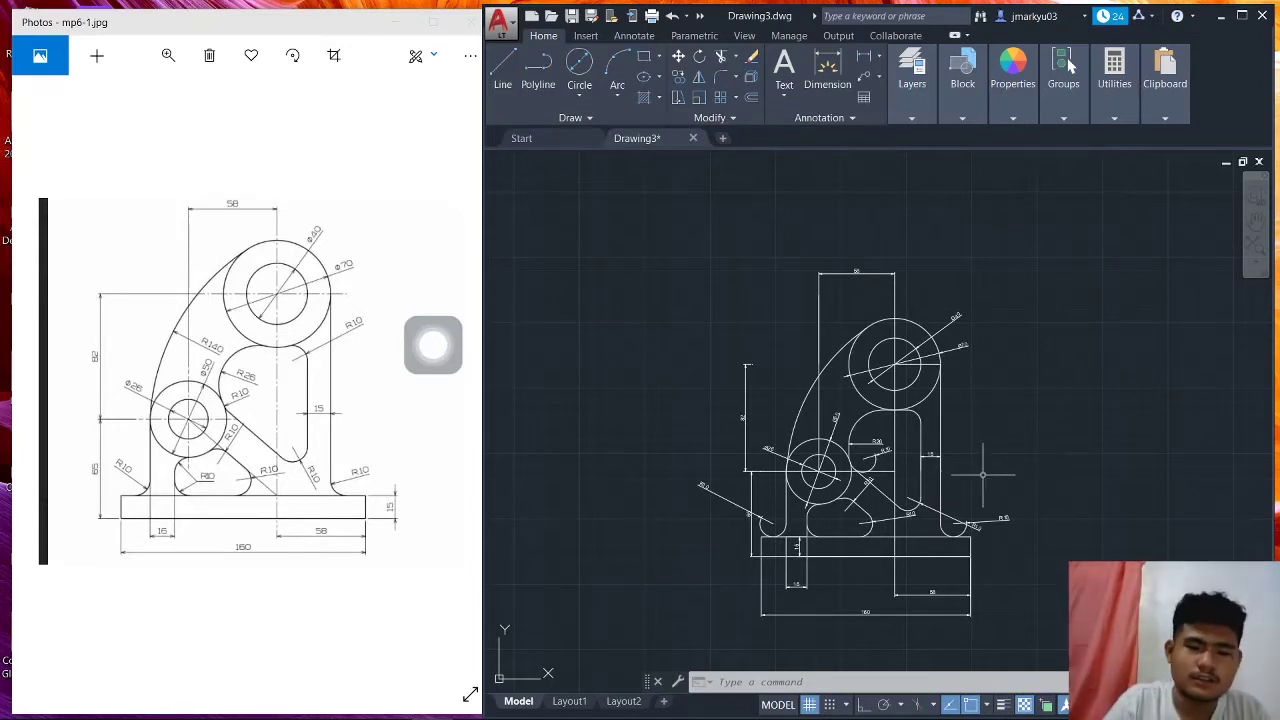
pyautogui.moveTo(1028, 457); pyautogui.dragTo(986, 434, button='middle')
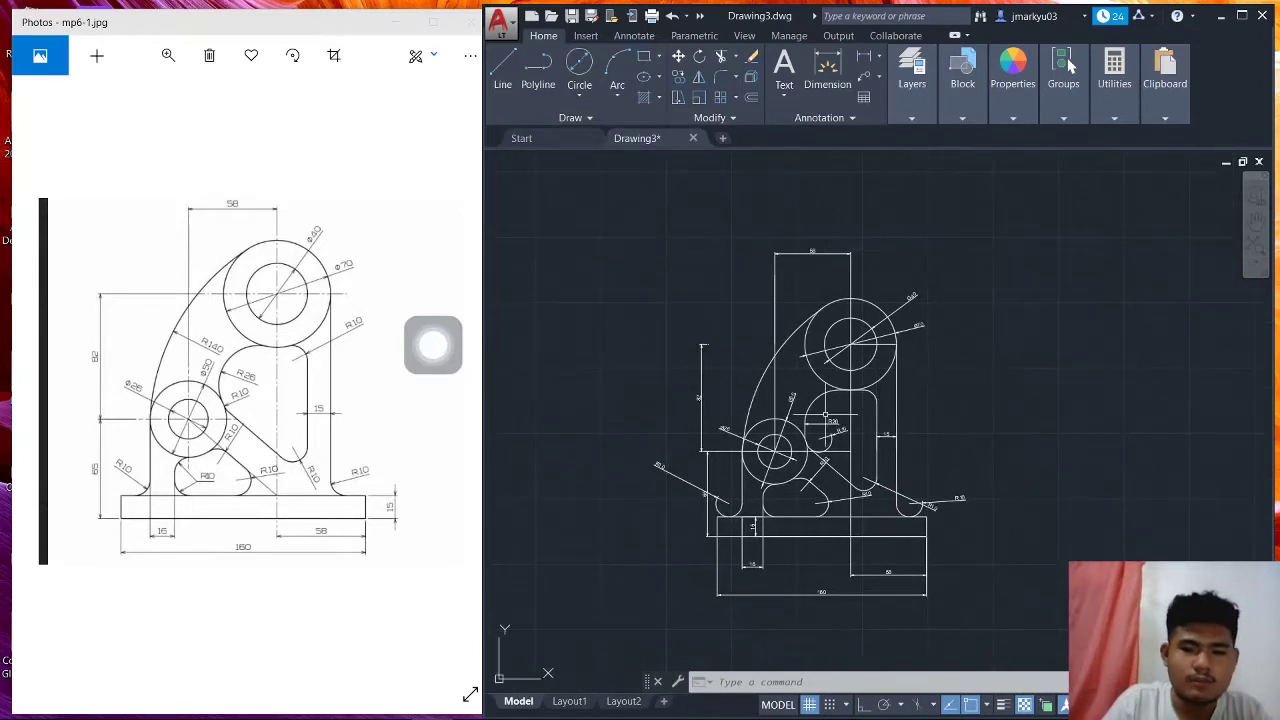
pyautogui.click(650, 165)
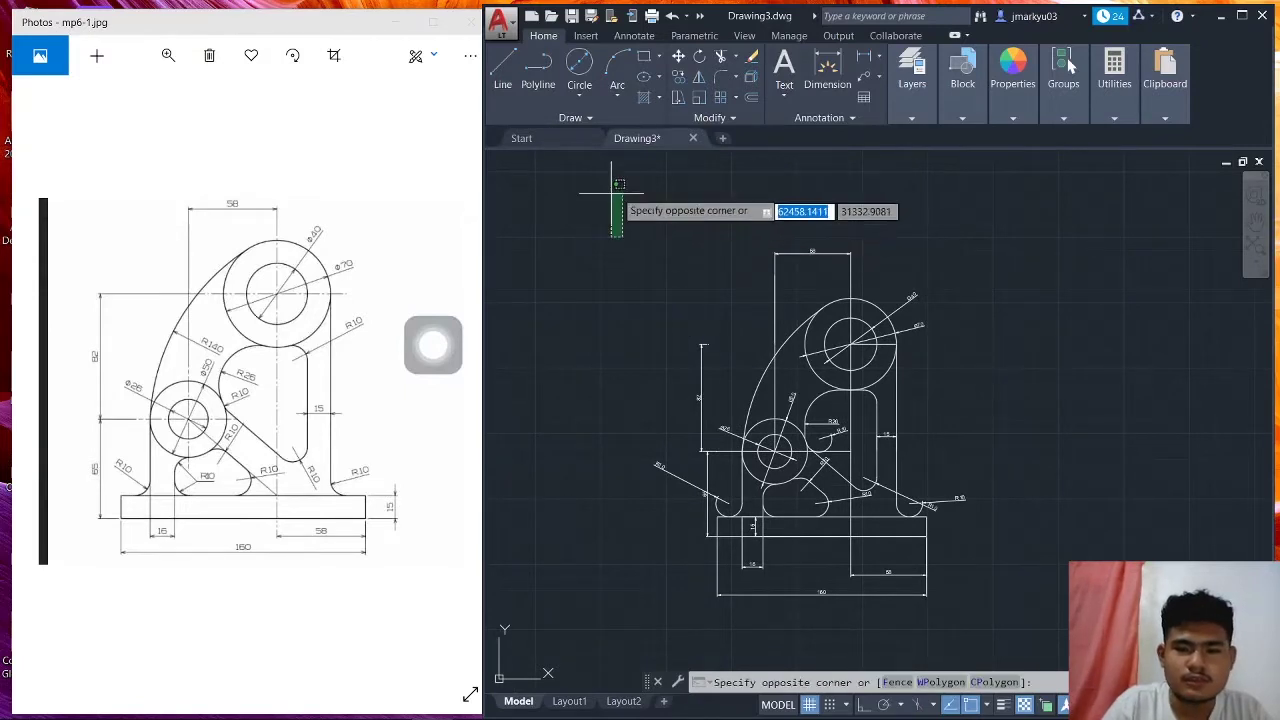
pyautogui.click(590, 236)
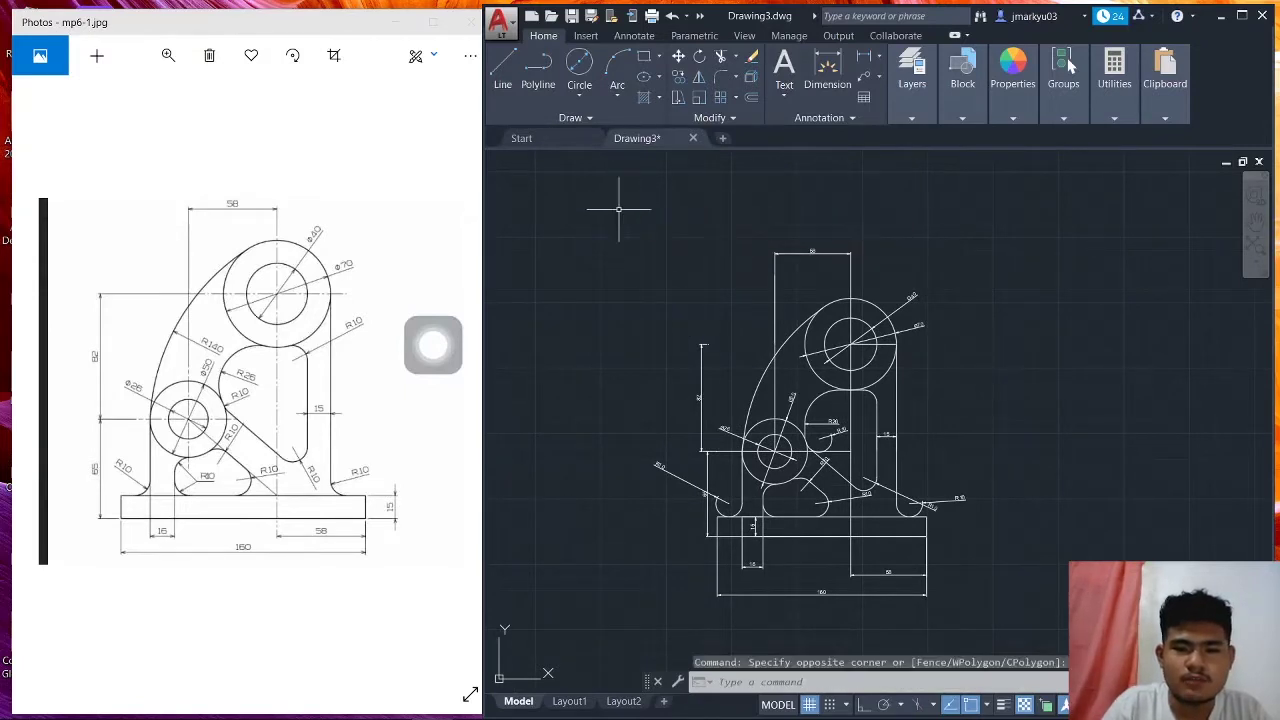
# Open the recent MP5 drawing from the Start page, zoom over it, then go back to Drawing3.
pyautogui.click(559, 142)
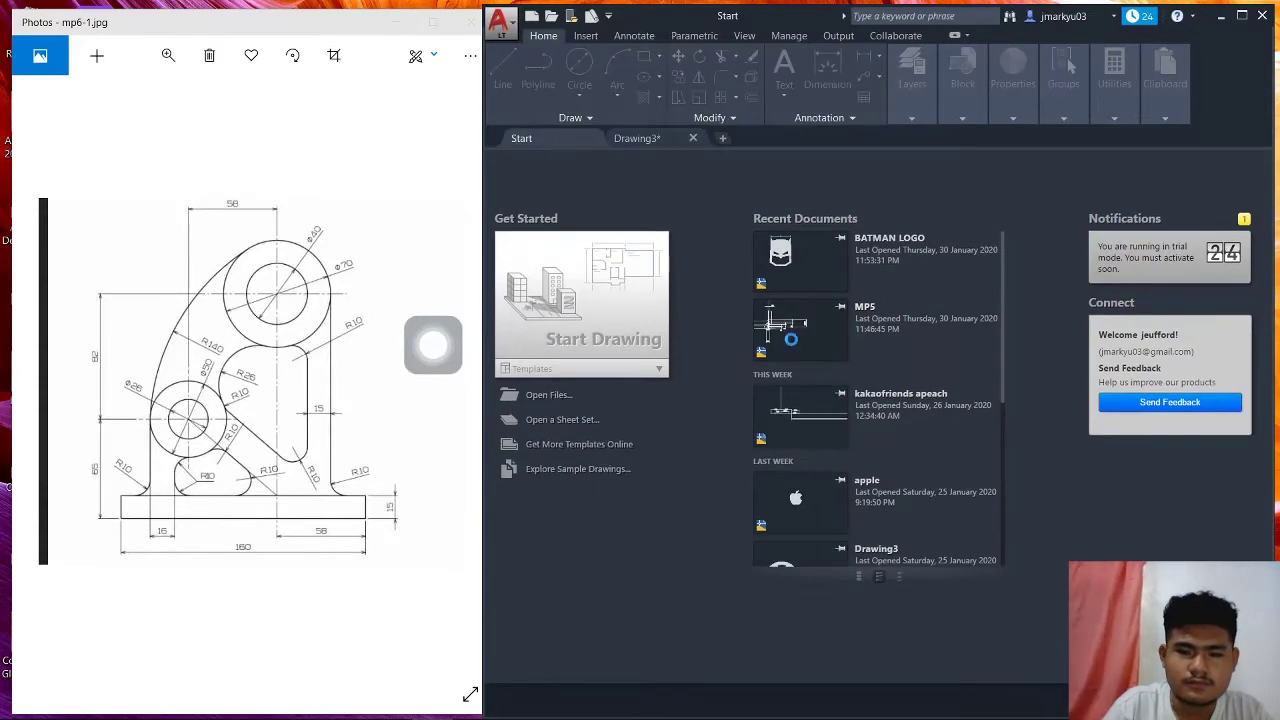
pyautogui.click(792, 346)
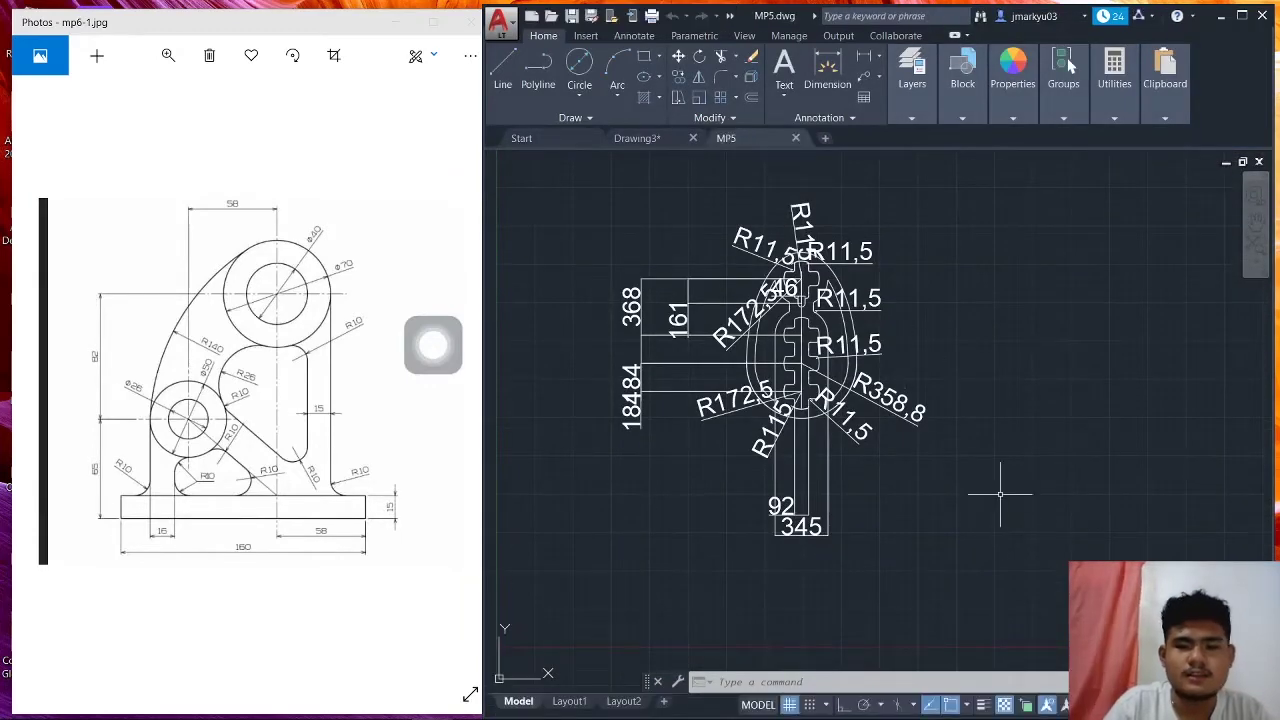
pyautogui.scroll(2, 1005, 505)
pyautogui.scroll(1, 974, 446)
pyautogui.scroll(-3, 974, 446)
pyautogui.scroll(-2, 1100, 514)
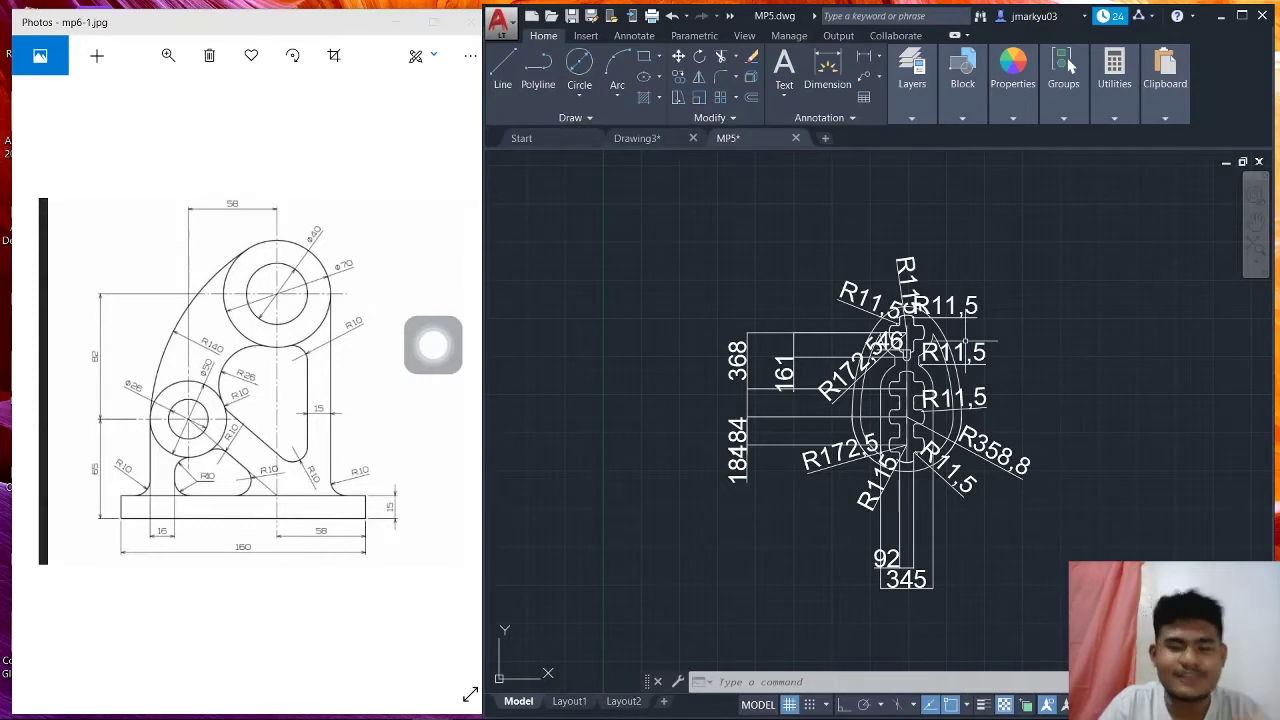
pyautogui.click(665, 140)
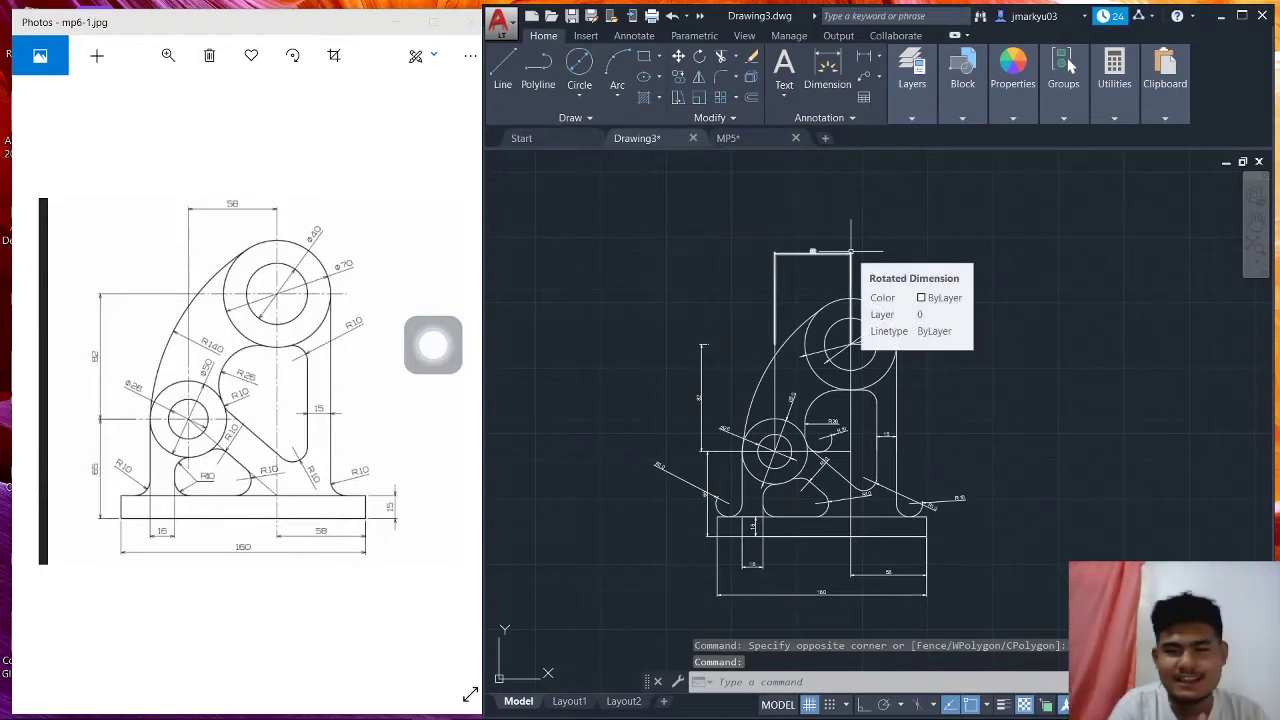
# Select all bracket objects with Ctrl+A and delete them, followed by Ctrl+Z.
pyautogui.scroll(-1, 934, 366)
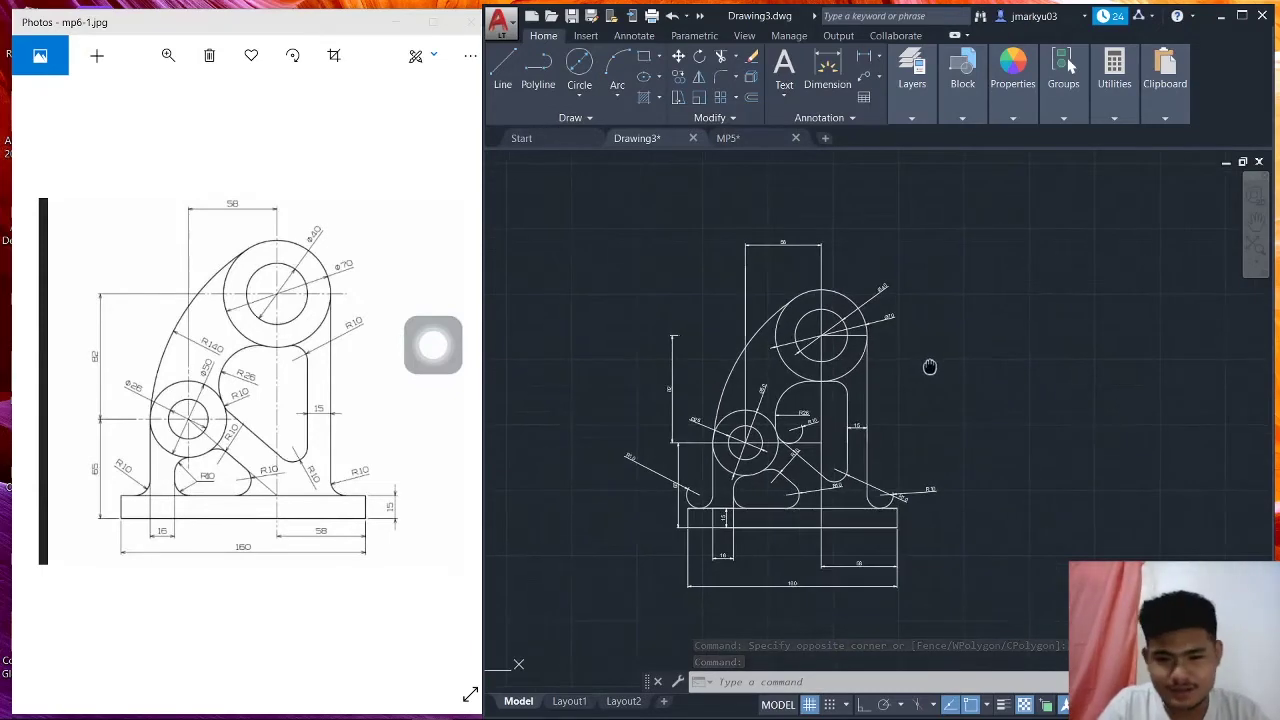
pyautogui.moveTo(963, 380); pyautogui.dragTo(837, 371, button='middle')
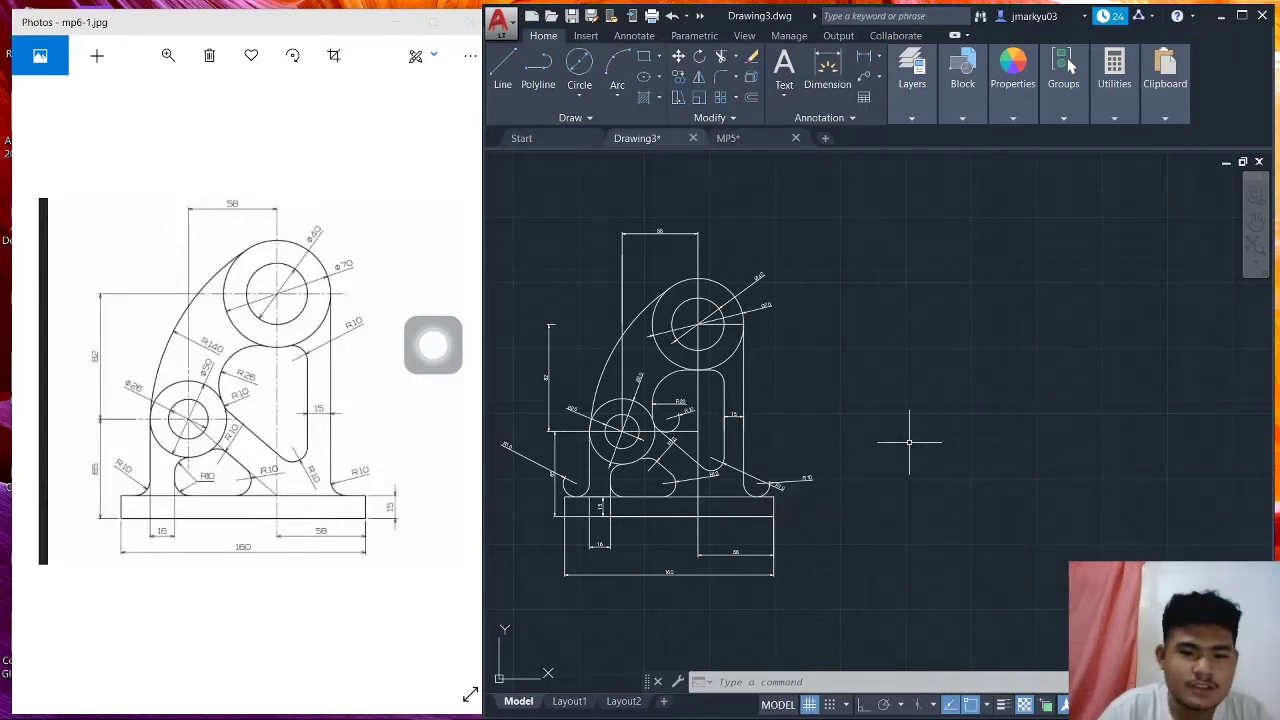
pyautogui.scroll(-2, 958, 363)
pyautogui.scroll(-1, 889, 349)
pyautogui.hotkey('ctrl', 'a')
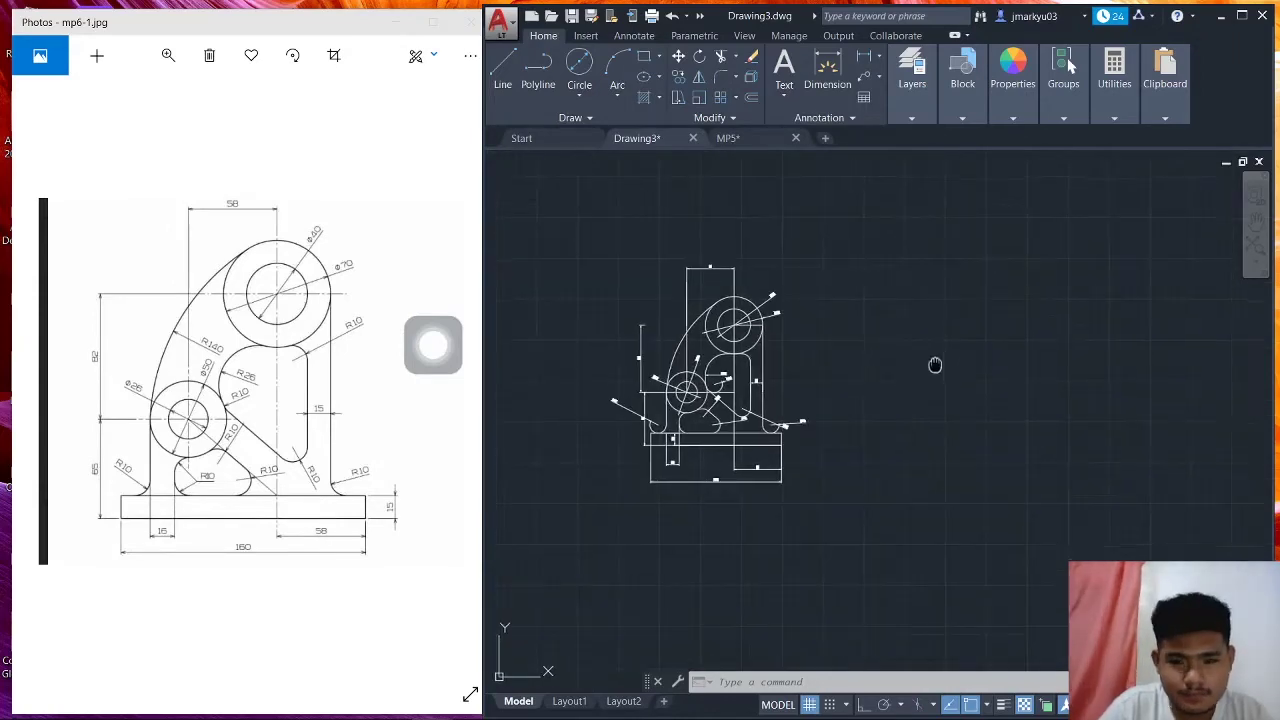
pyautogui.press('Delete')
pyautogui.hotkey('ctrl', 'z')
pyautogui.scroll(2, 840, 394)
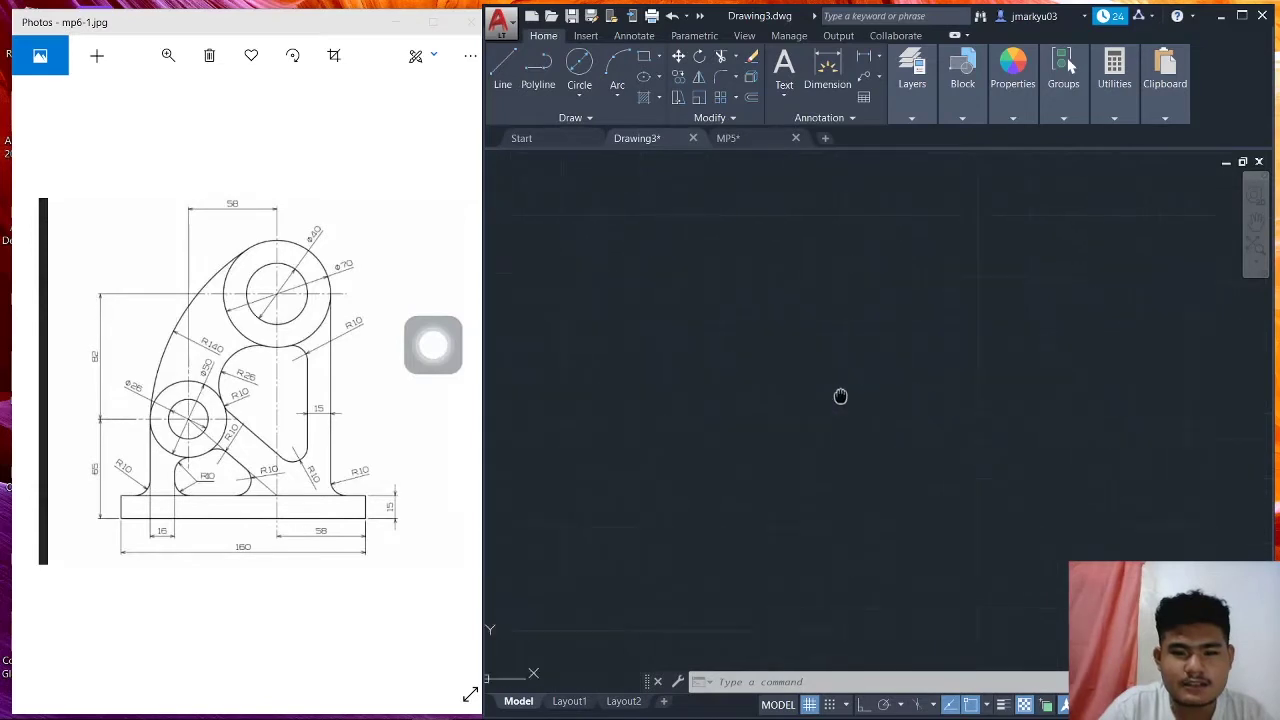
pyautogui.scroll(1, 725, 379)
# Start the LINE command with L and open the Circle options dropdown.
pyautogui.scroll(-1, 860, 349)
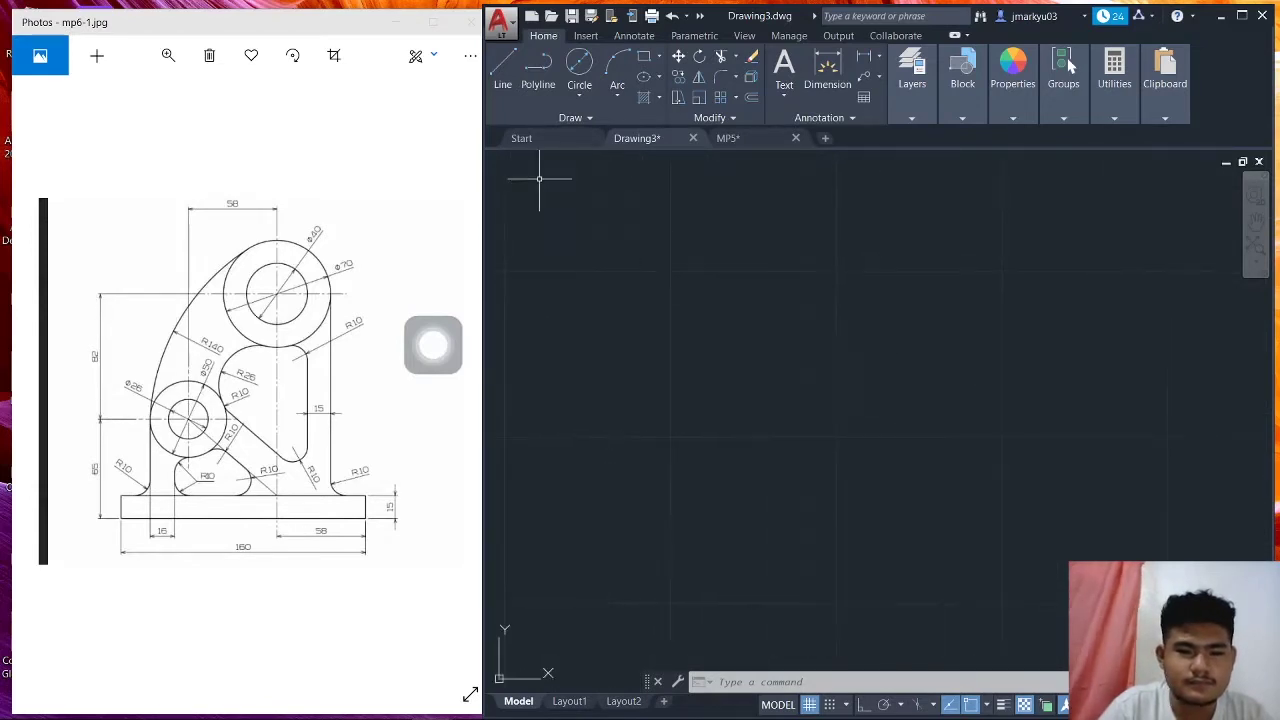
pyautogui.write('l')
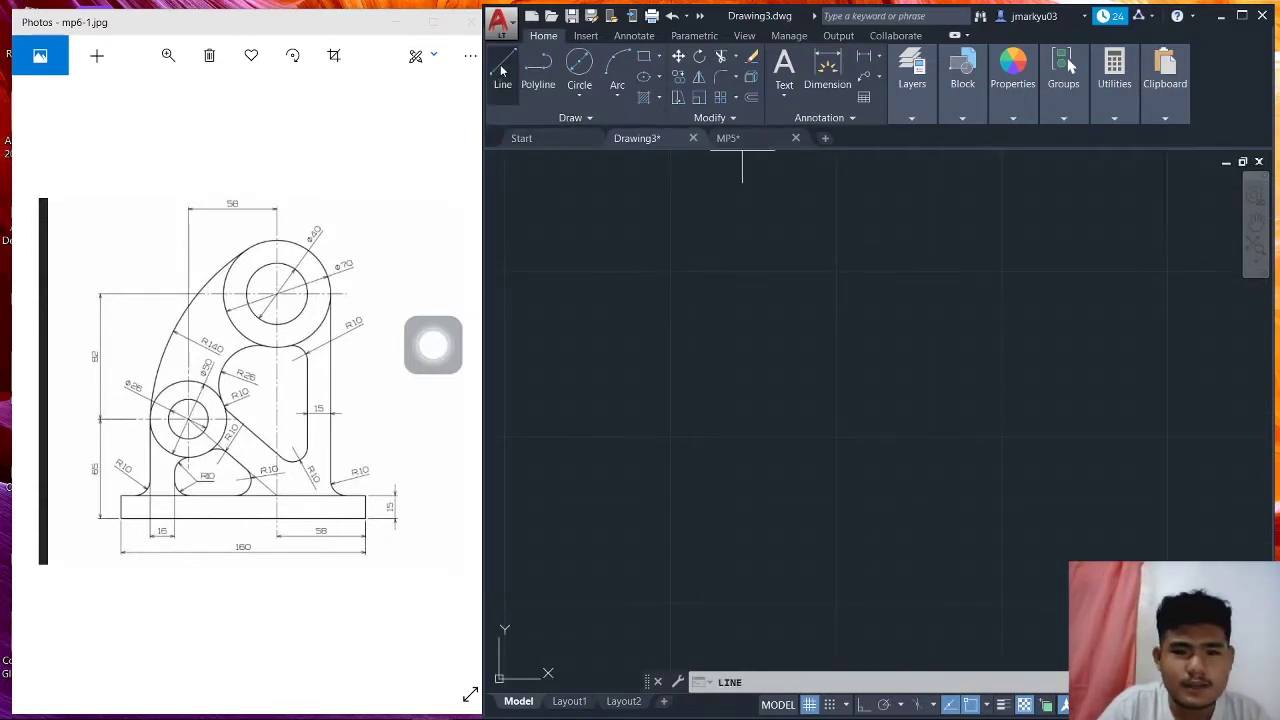
pyautogui.press('Return')
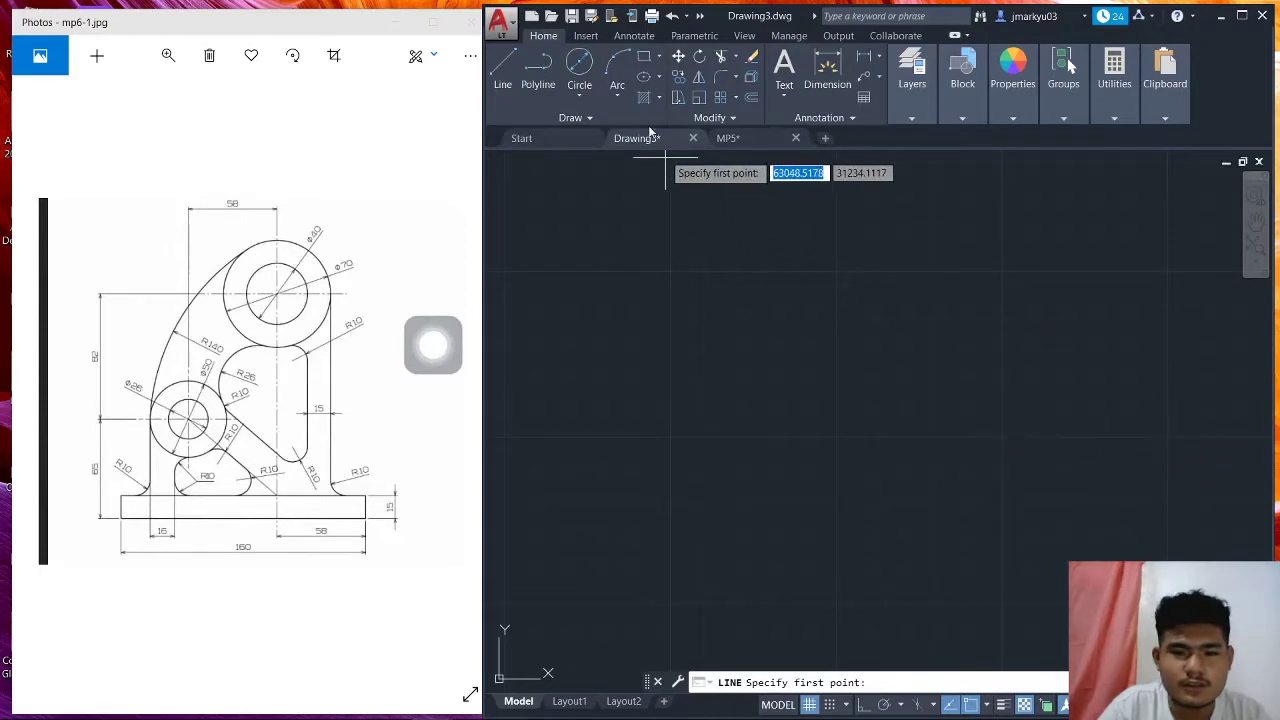
pyautogui.click(583, 94)
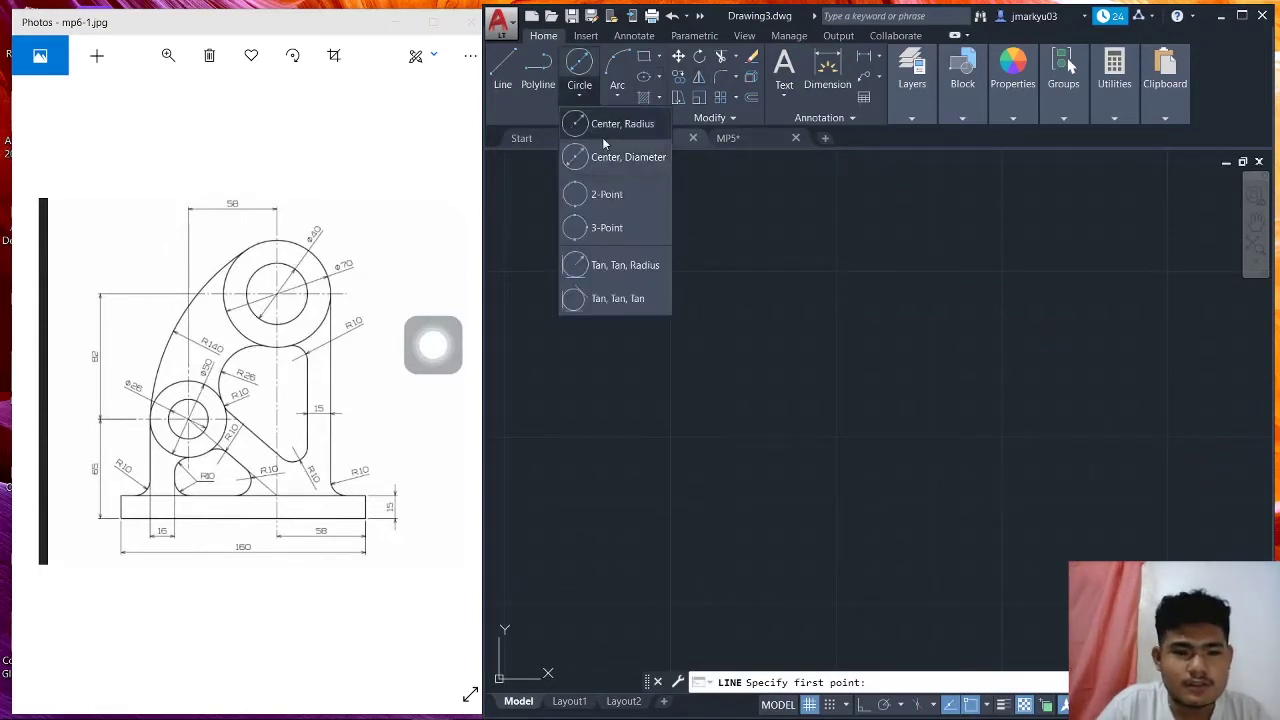
# Zoom into the reference picture's upper boss to read its Ø40 and Ø70 diameters.
pyautogui.click(168, 55)
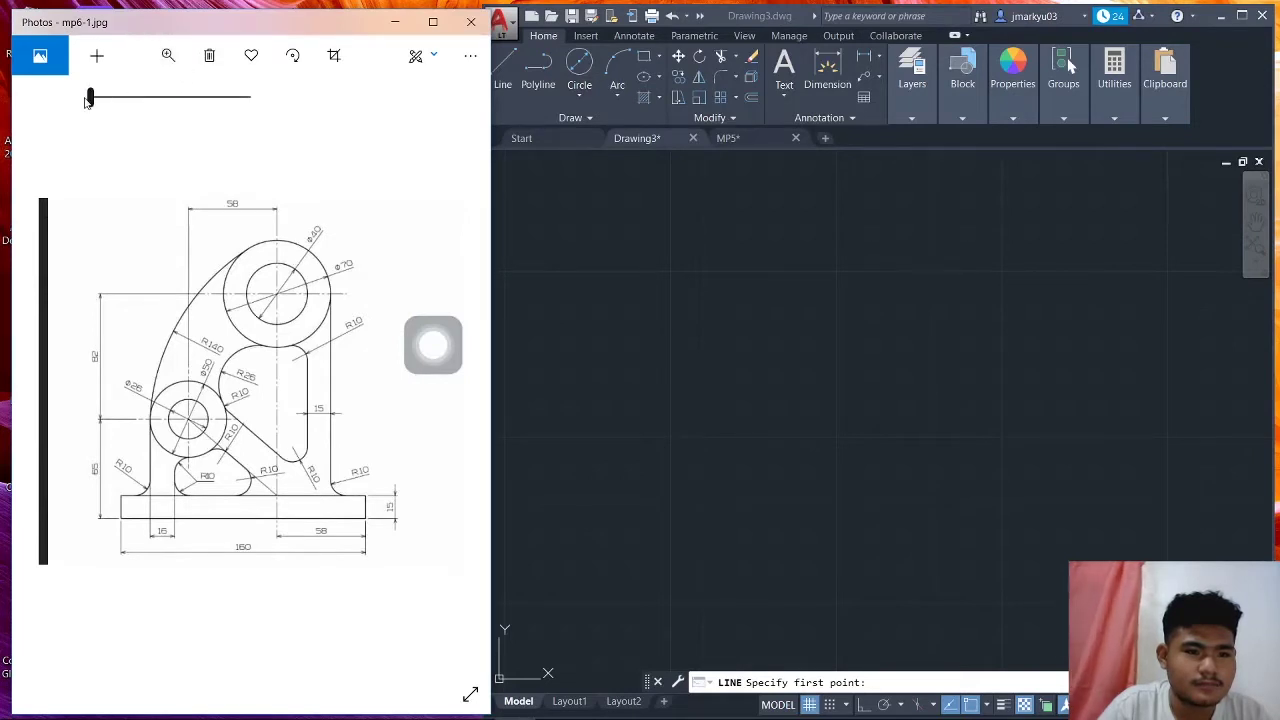
pyautogui.scroll(2, 95, 107)
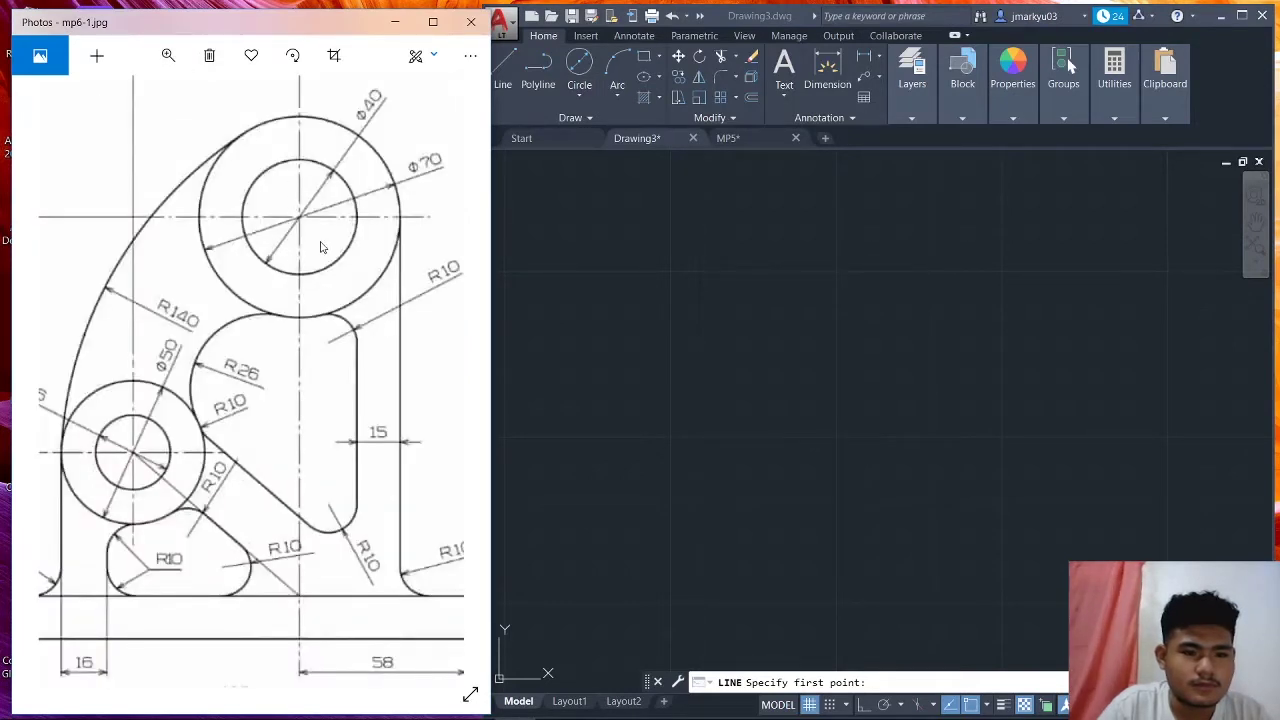
pyautogui.scroll(-1, 320, 247)
pyautogui.scroll(1, 328, 276)
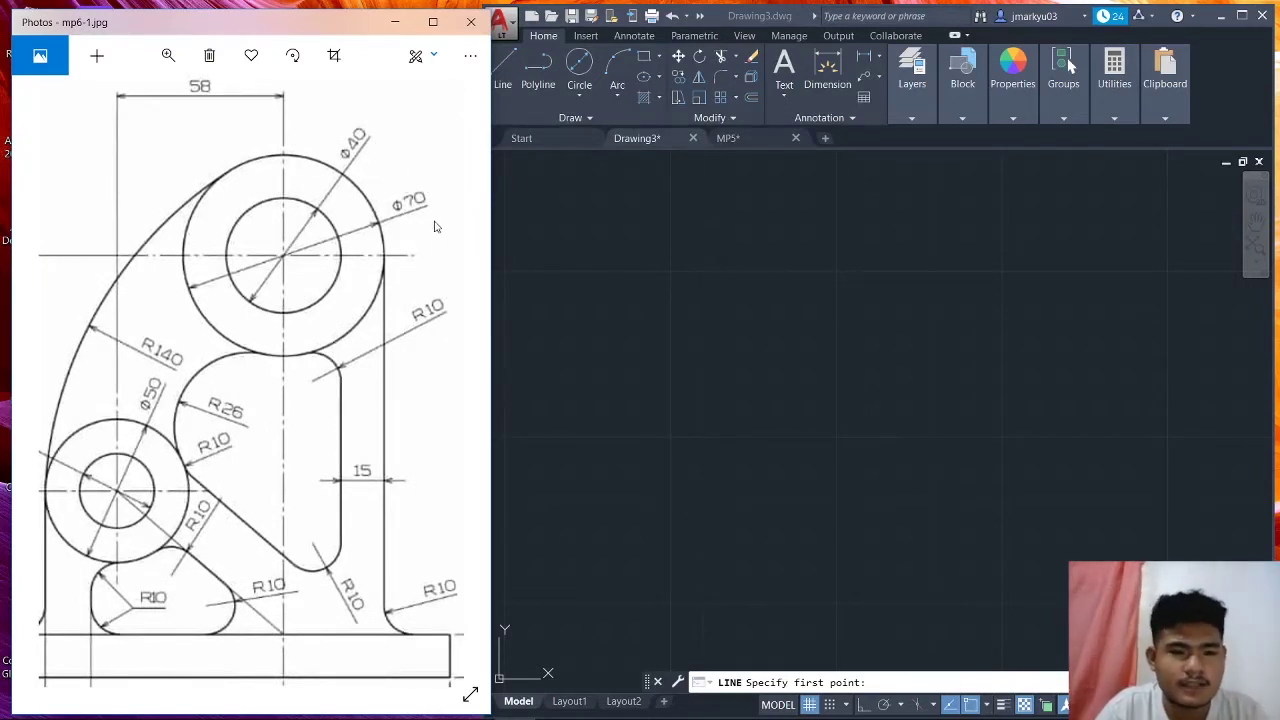
pyautogui.scroll(2, 394, 236)
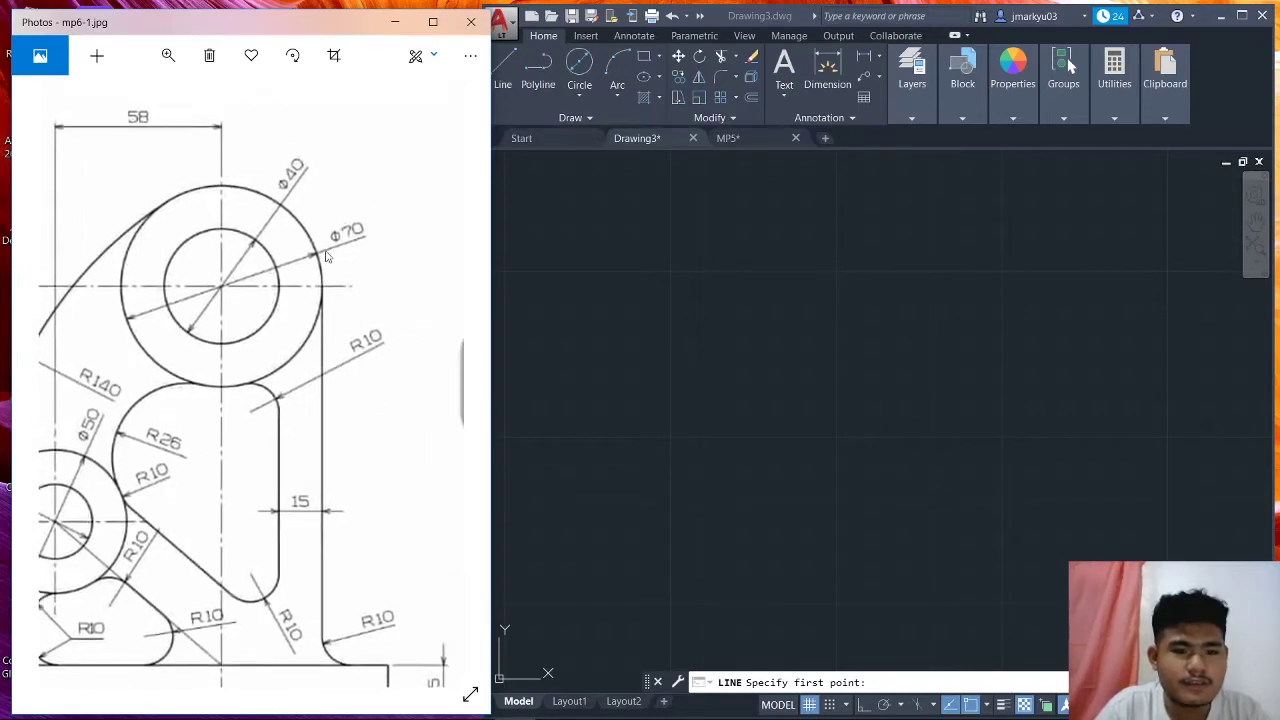
# Draw a Ø40 circle using Center, Diameter.
pyautogui.click(582, 94)
pyautogui.click(620, 157)
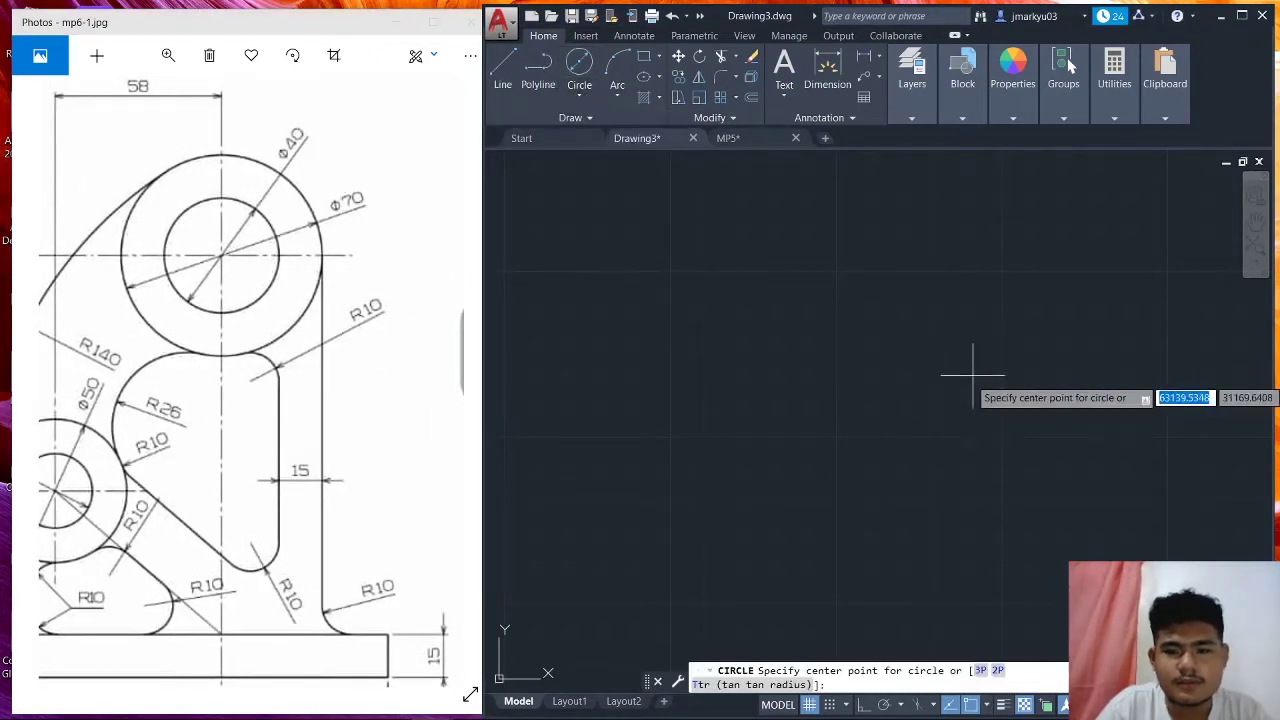
pyautogui.click(1005, 437)
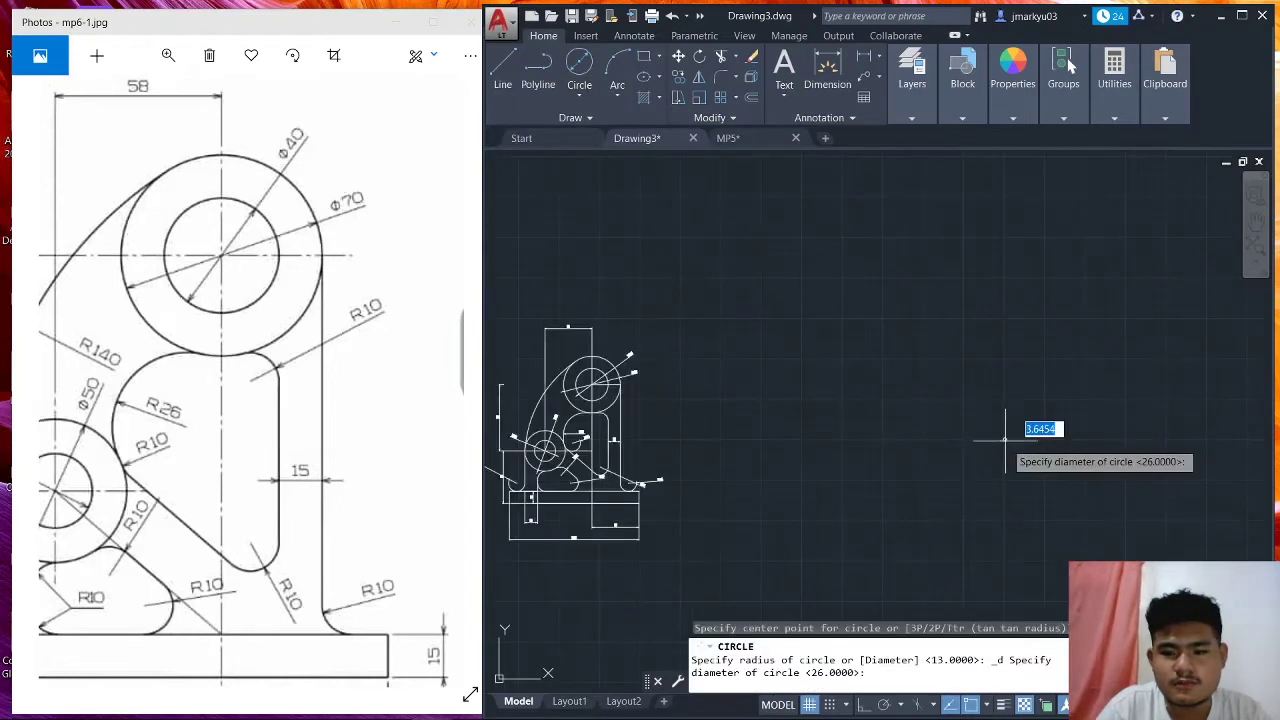
pyautogui.moveTo(1000, 380)
pyautogui.mouseDown(button='middle')
pyautogui.moveTo(1004, 434)
pyautogui.moveTo(994, 363)
pyautogui.mouseUp(button='middle')
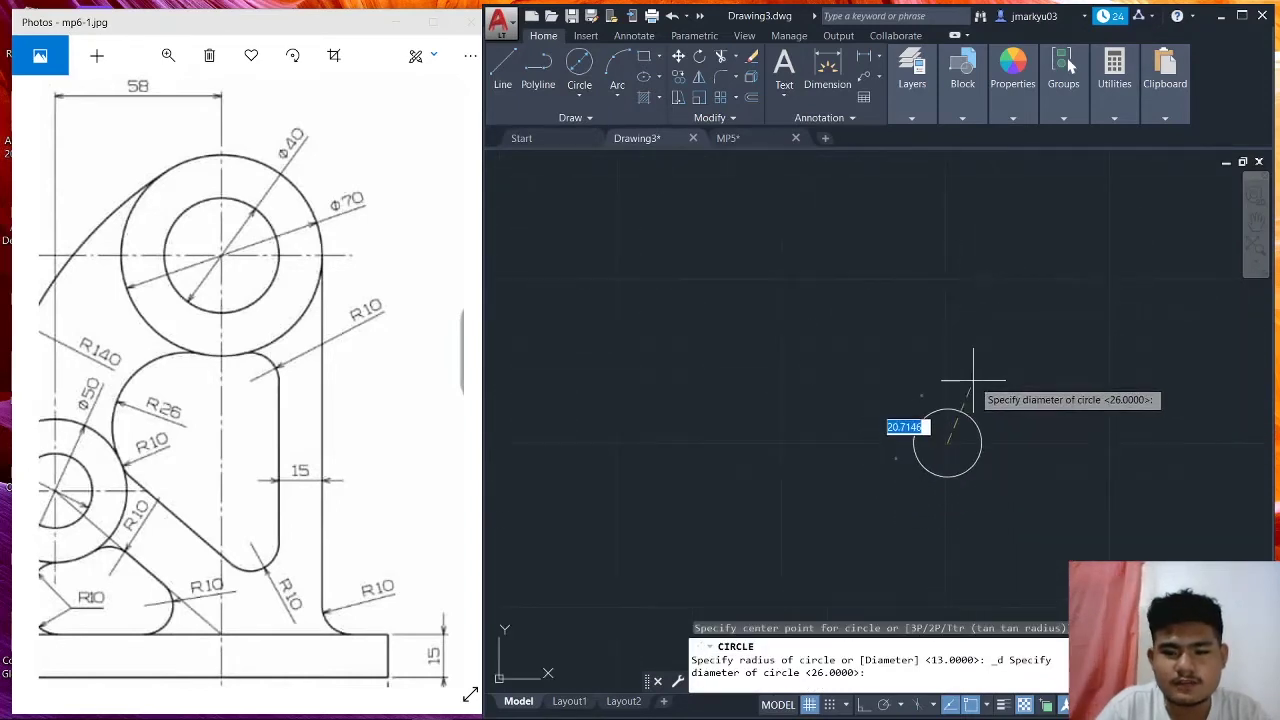
pyautogui.write('40')
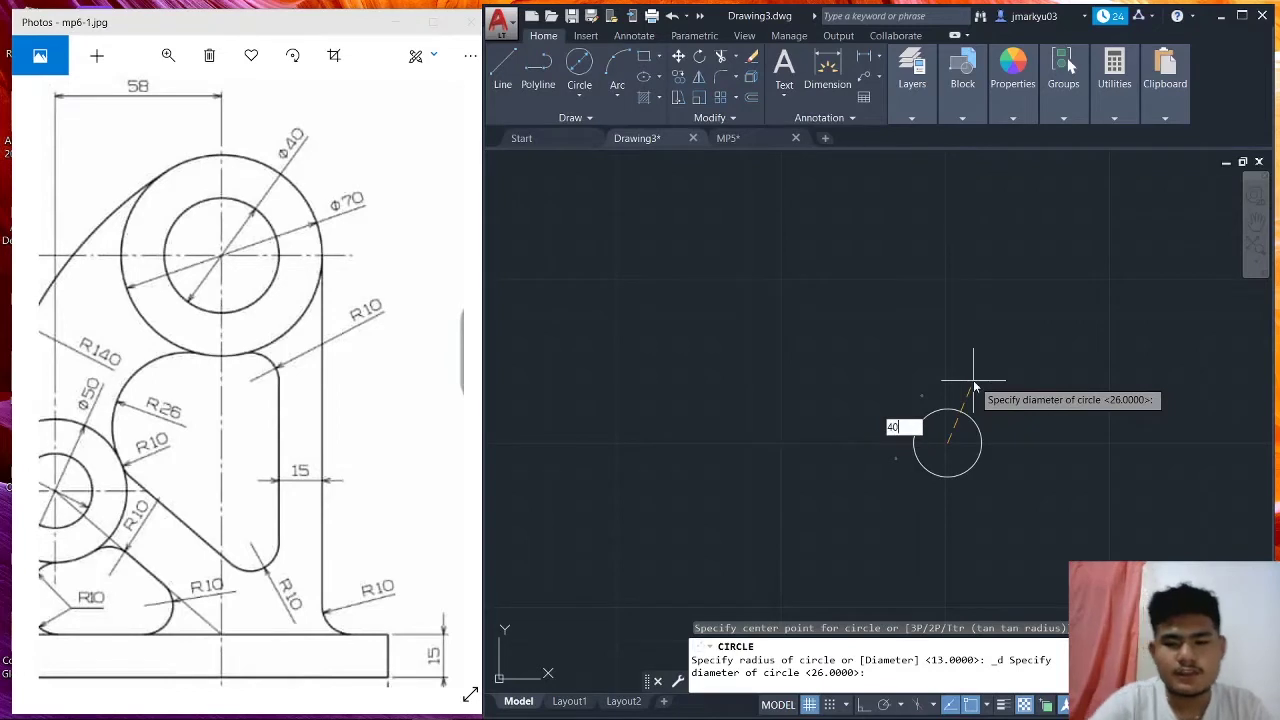
pyautogui.press('Return')
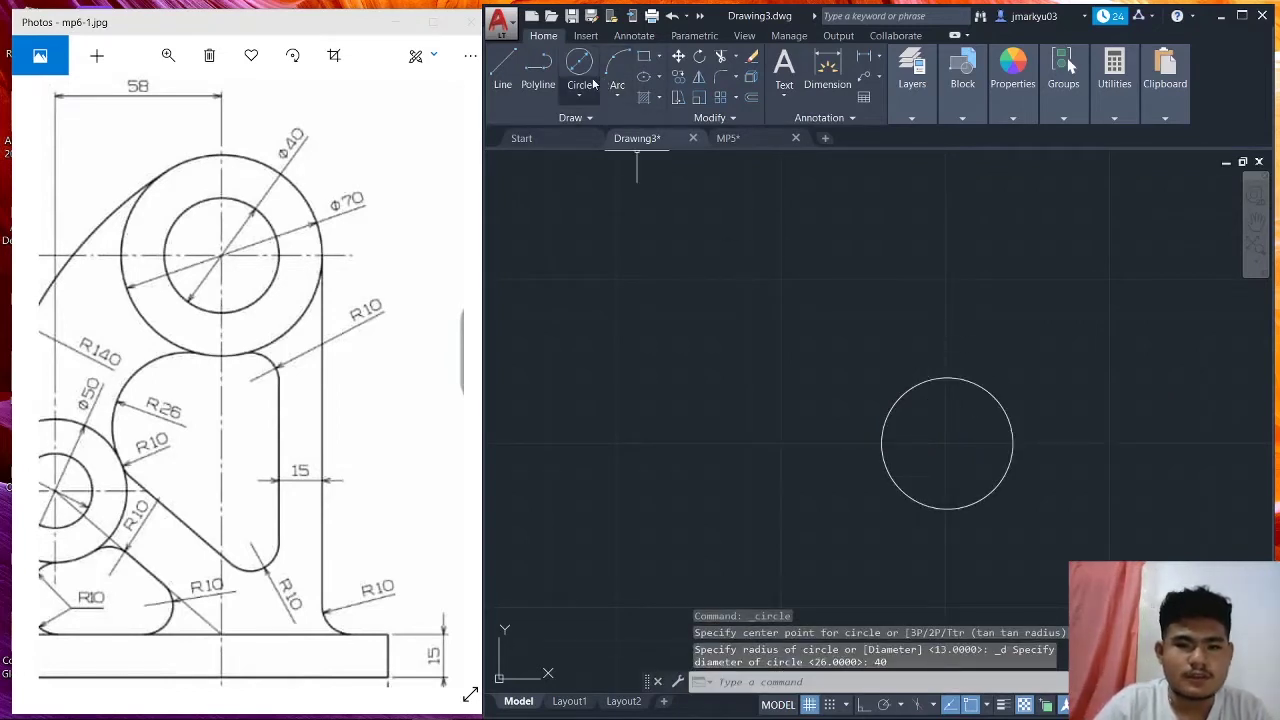
# Draw a concentric Ø70 circle on the same centre.
pyautogui.click(580, 68)
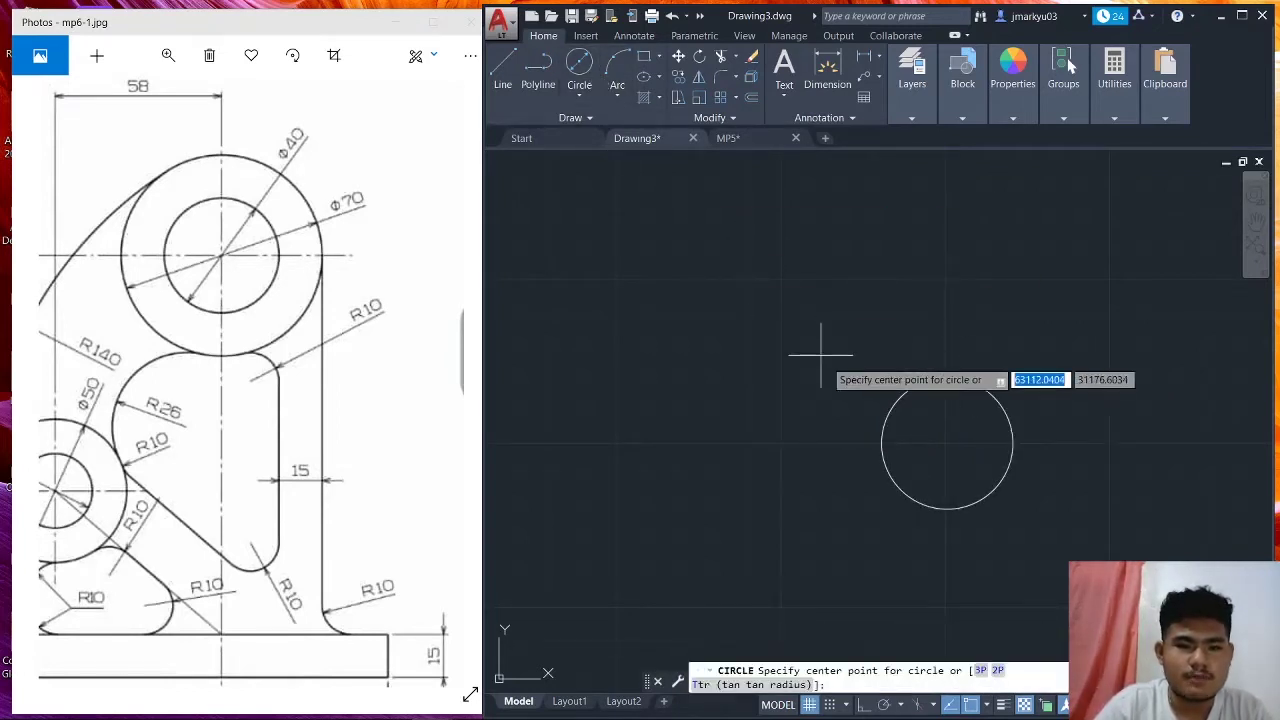
pyautogui.click(947, 440)
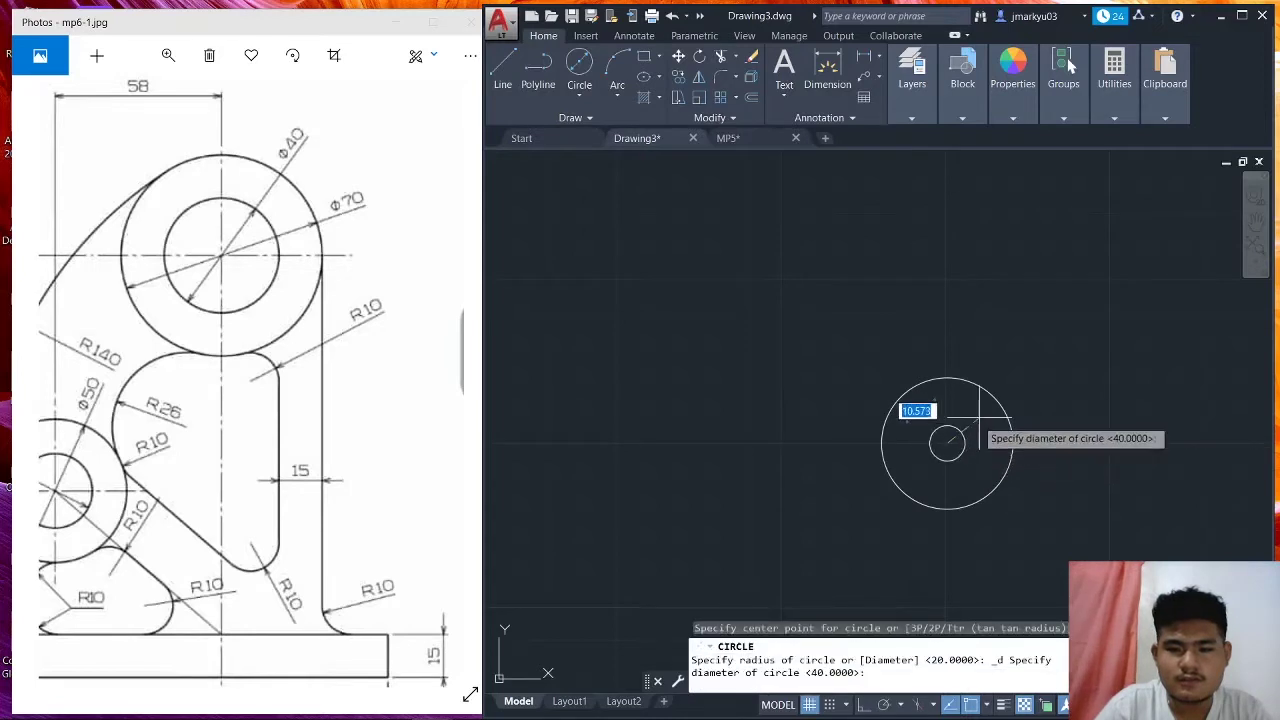
pyautogui.write('70')
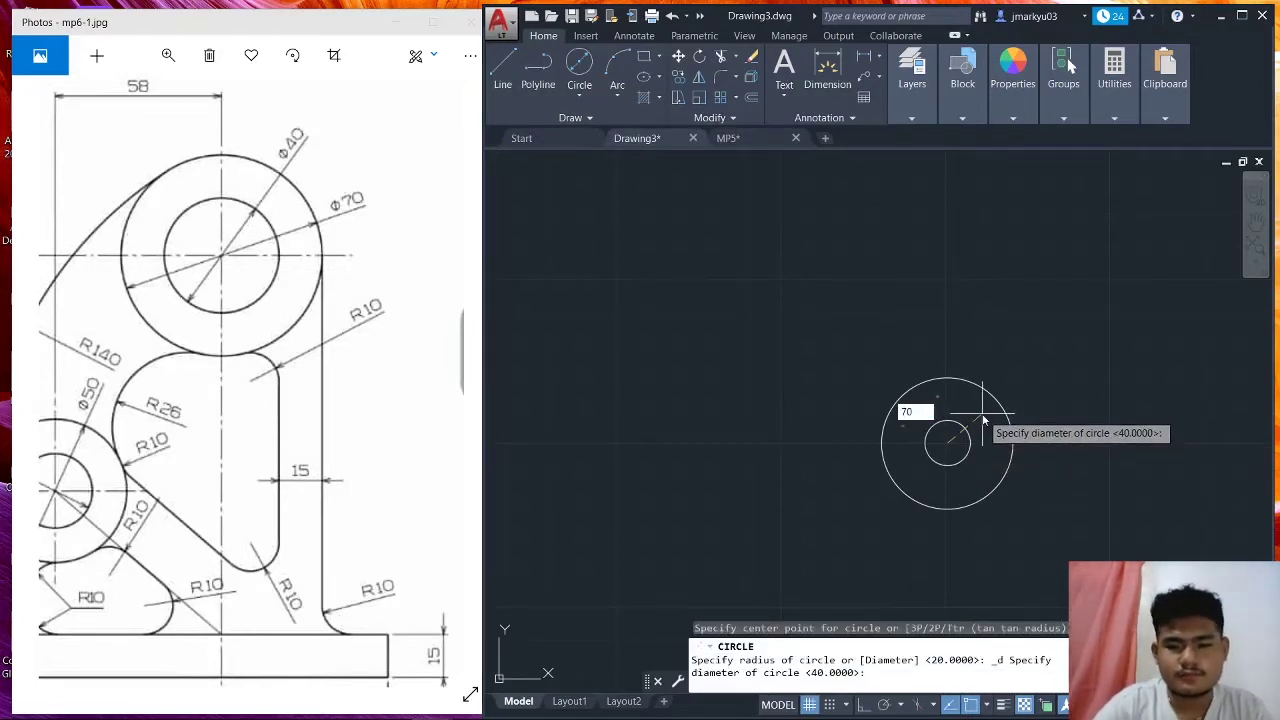
pyautogui.press('Return')
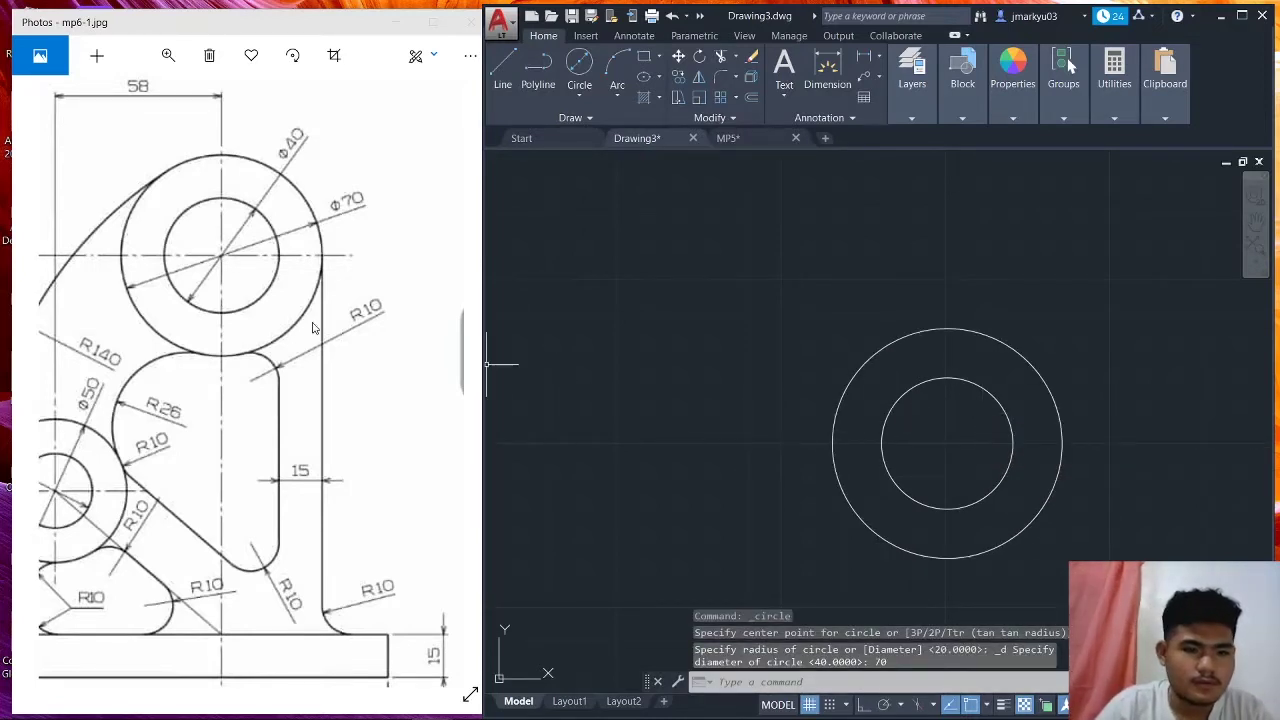
pyautogui.moveTo(313, 328); pyautogui.dragTo(393, 330)
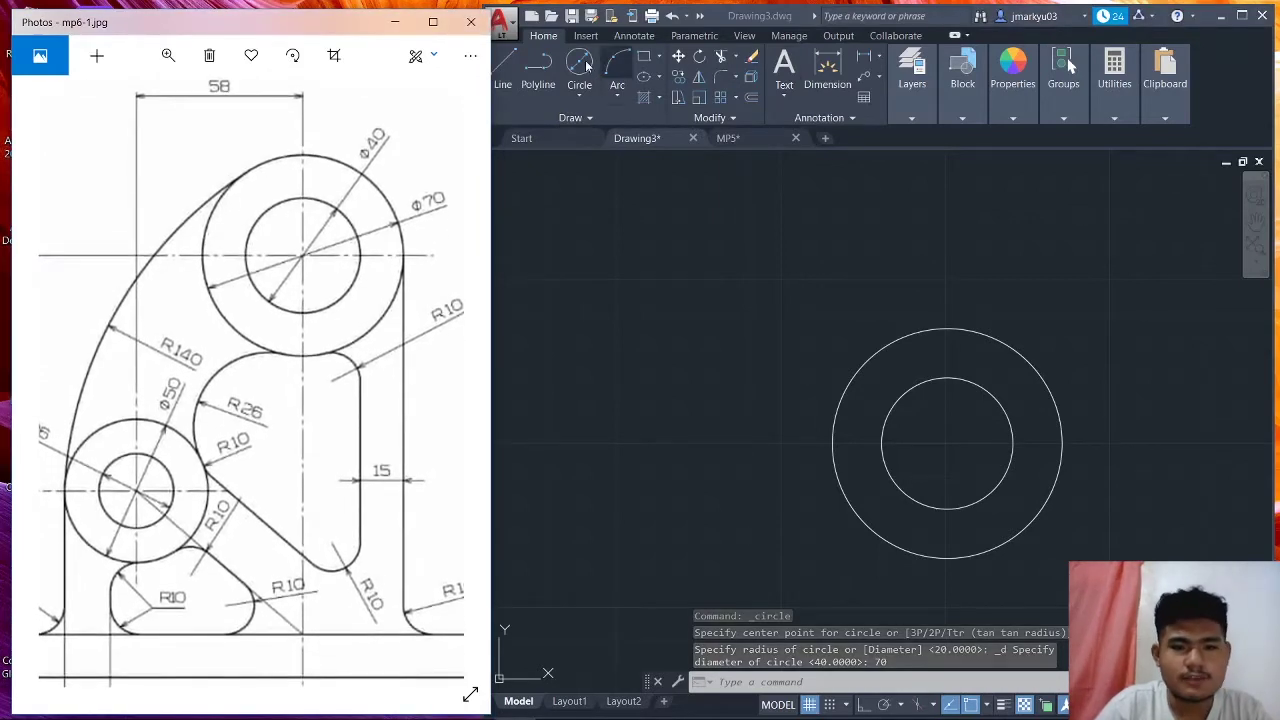
# With Ortho on, draw a 58-long line left from the circles' centre, then a vertical line up.
pyautogui.click(690, 260)
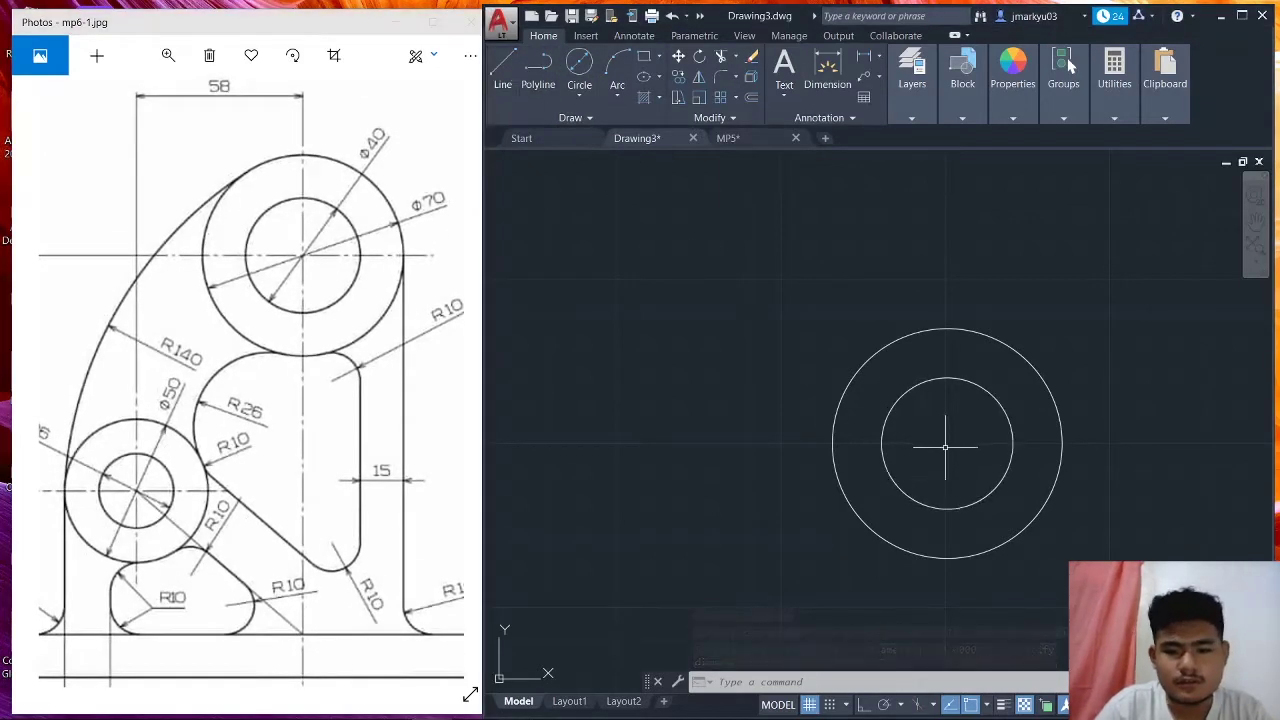
pyautogui.click(503, 70)
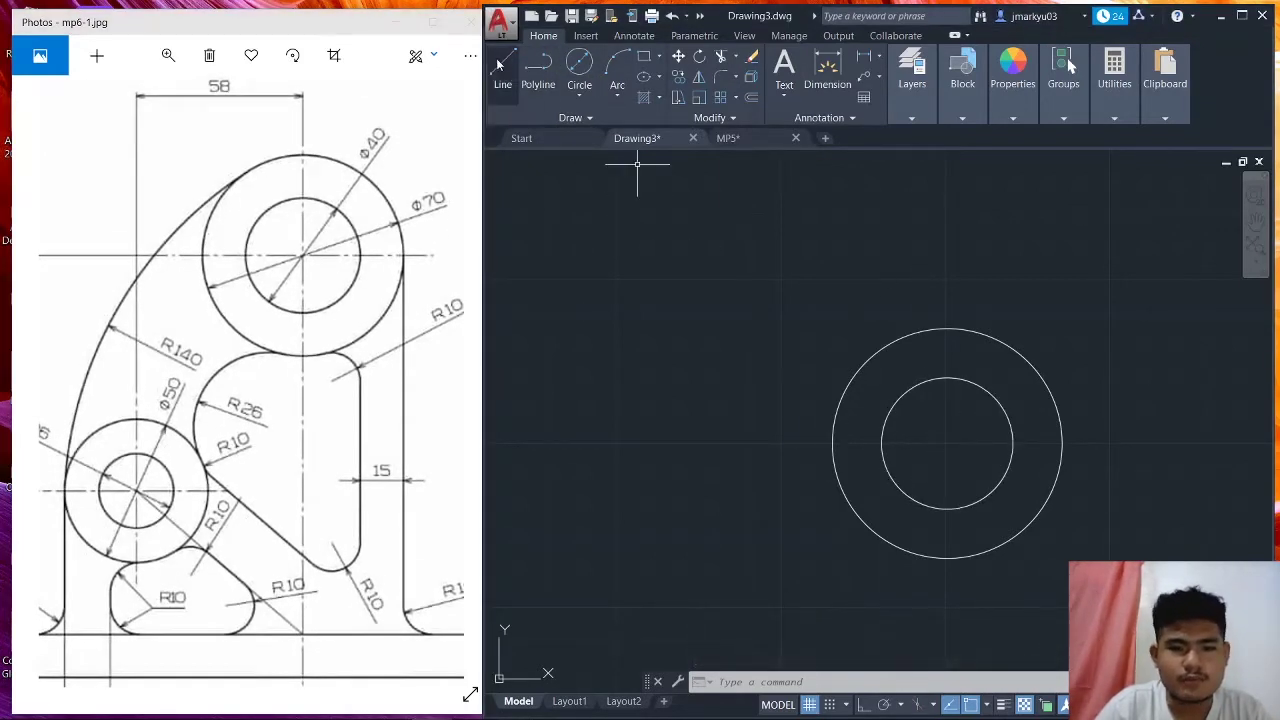
pyautogui.click(946, 443)
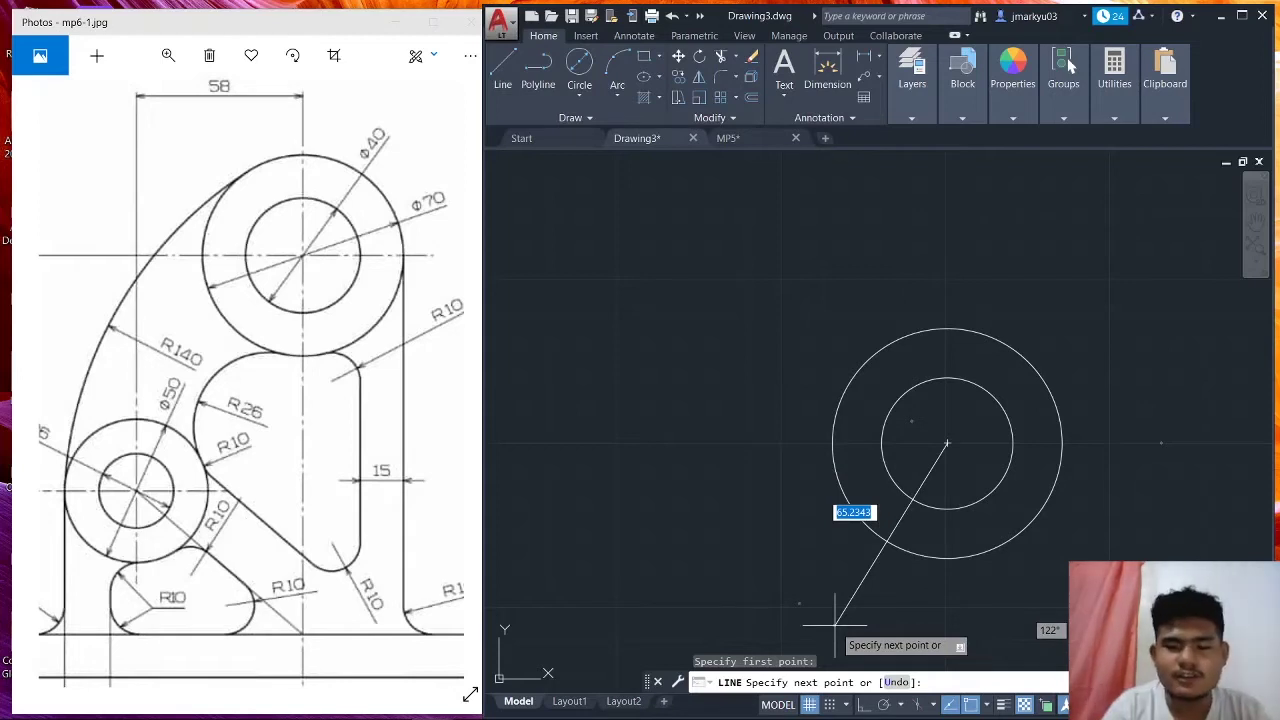
pyautogui.click(863, 705)
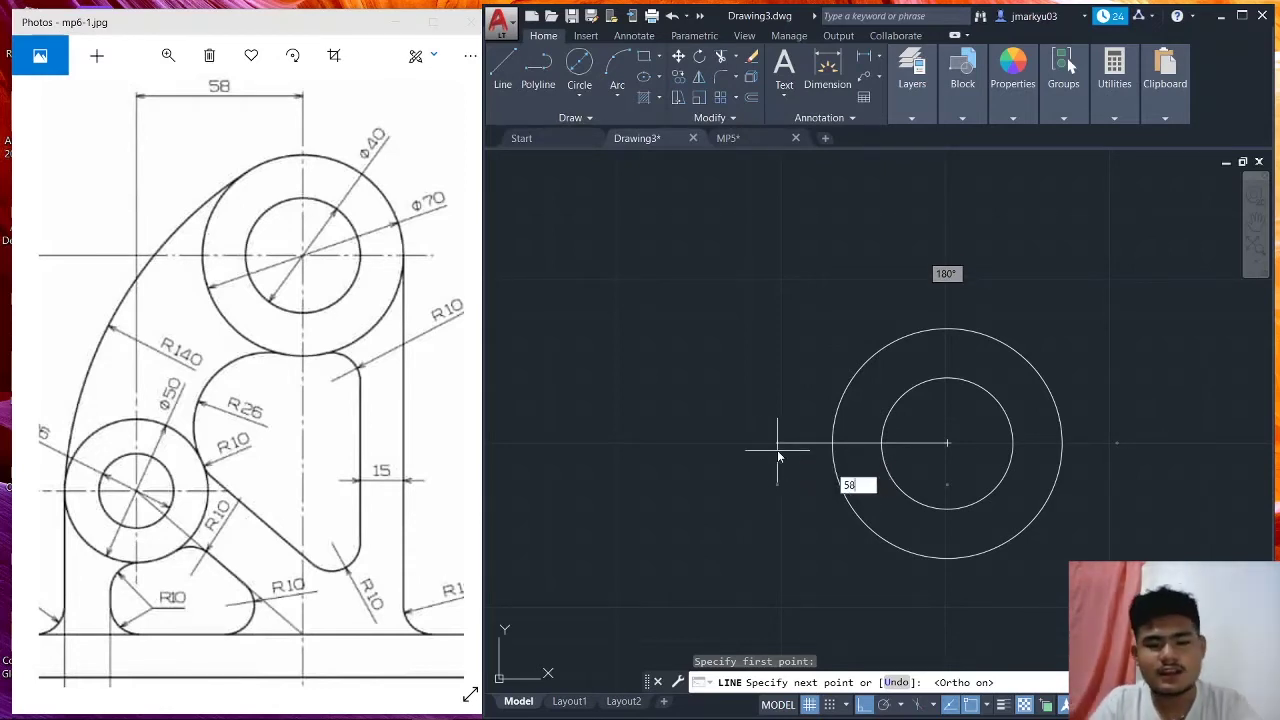
pyautogui.press('Return')
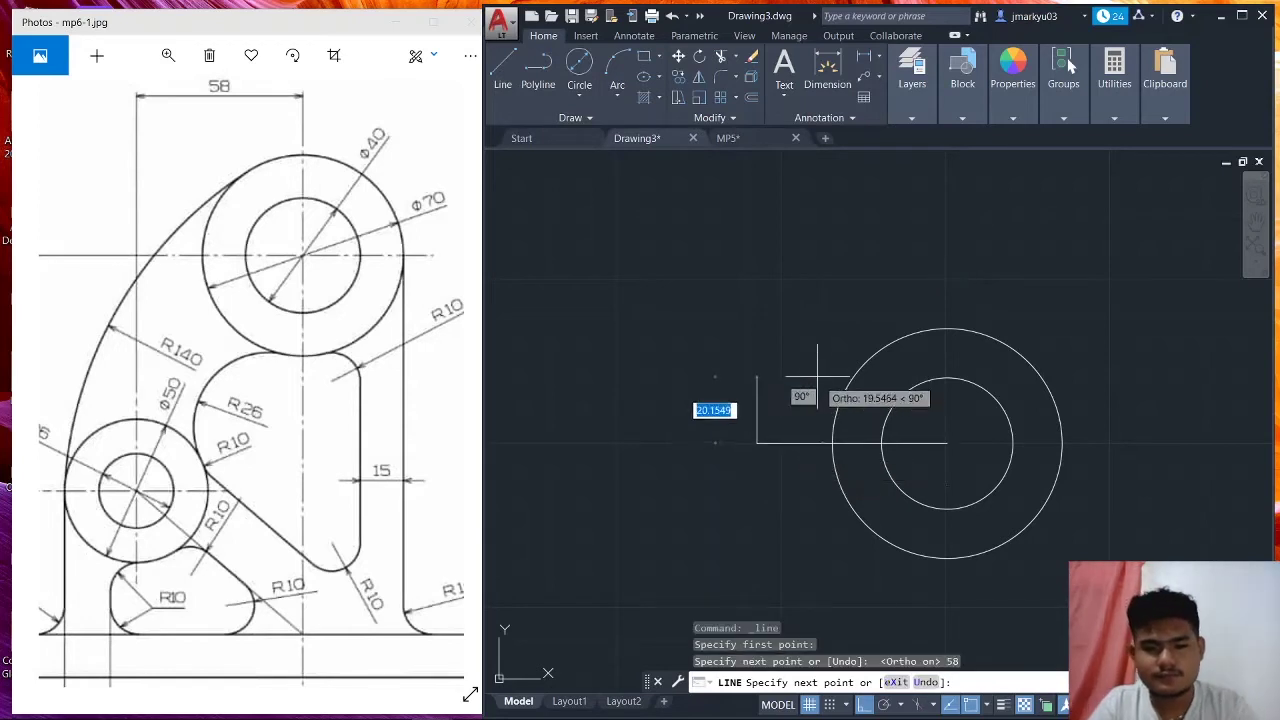
pyautogui.click(760, 220)
pyautogui.press('Escape')
# Add a 58 linear dimension from the circles' centre to the line's left end.
pyautogui.click(827, 68)
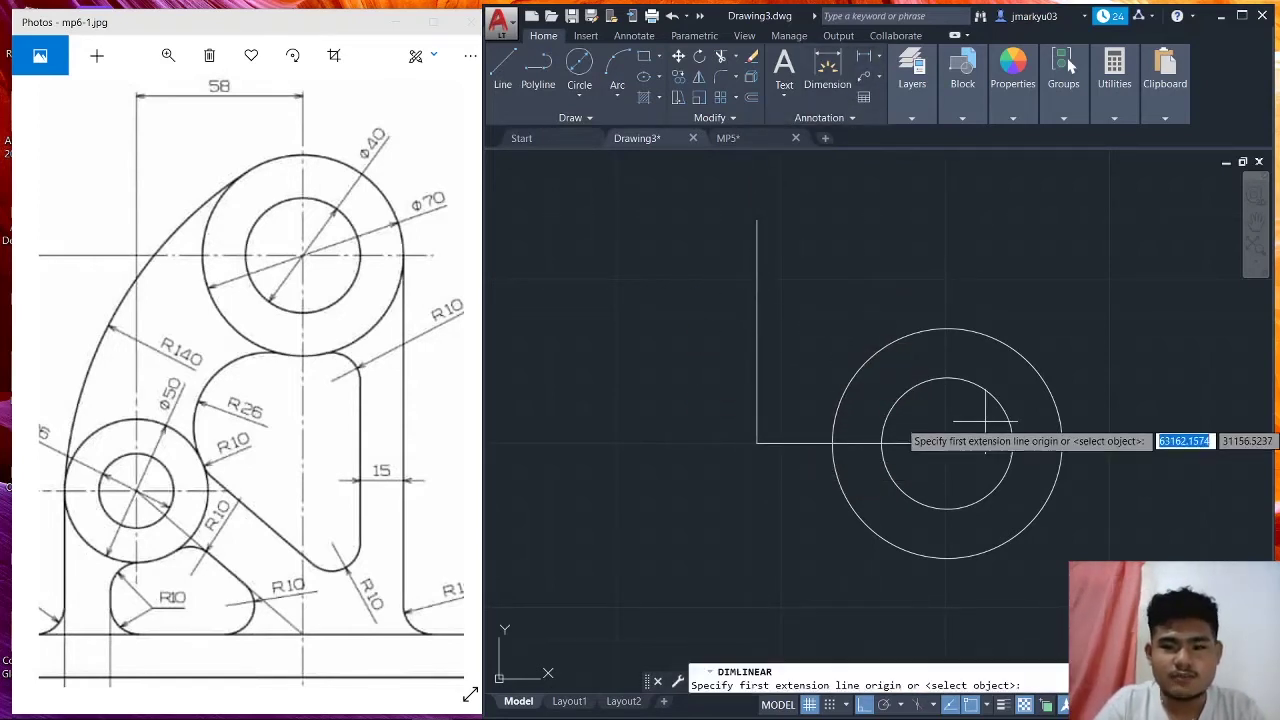
pyautogui.click(947, 443)
pyautogui.click(757, 443)
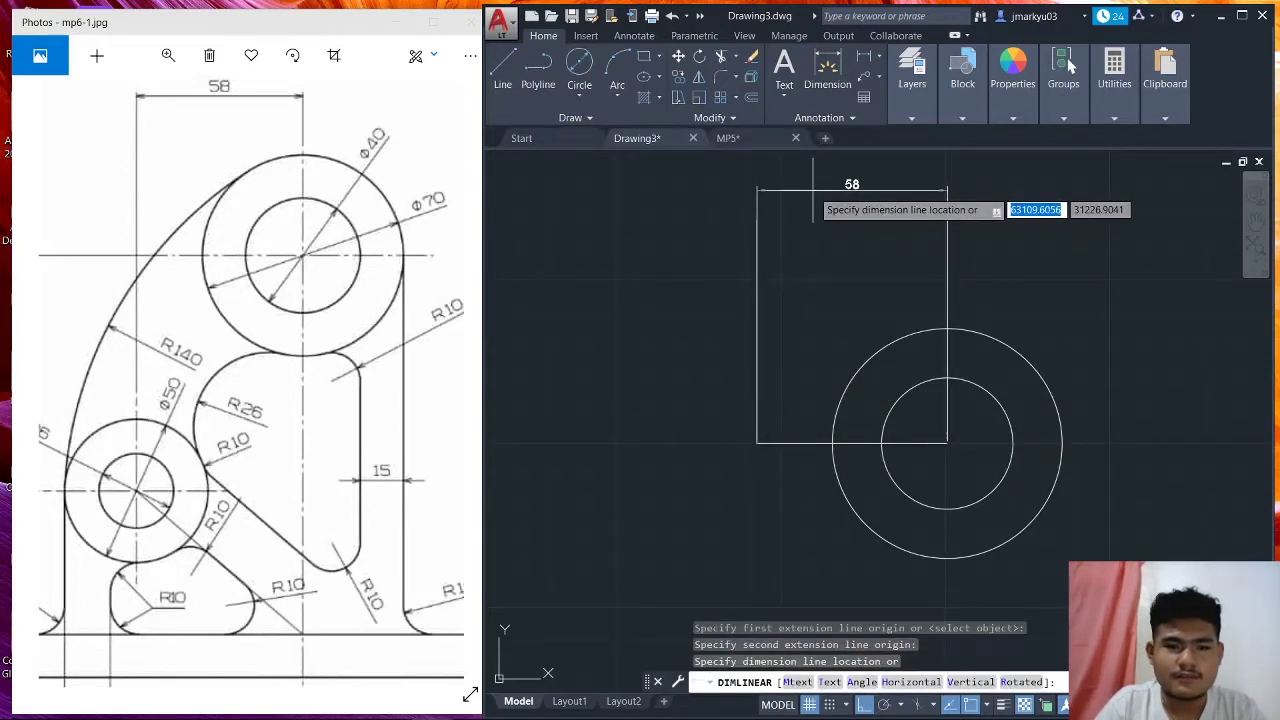
pyautogui.click(812, 197)
pyautogui.scroll(-2, 796, 319)
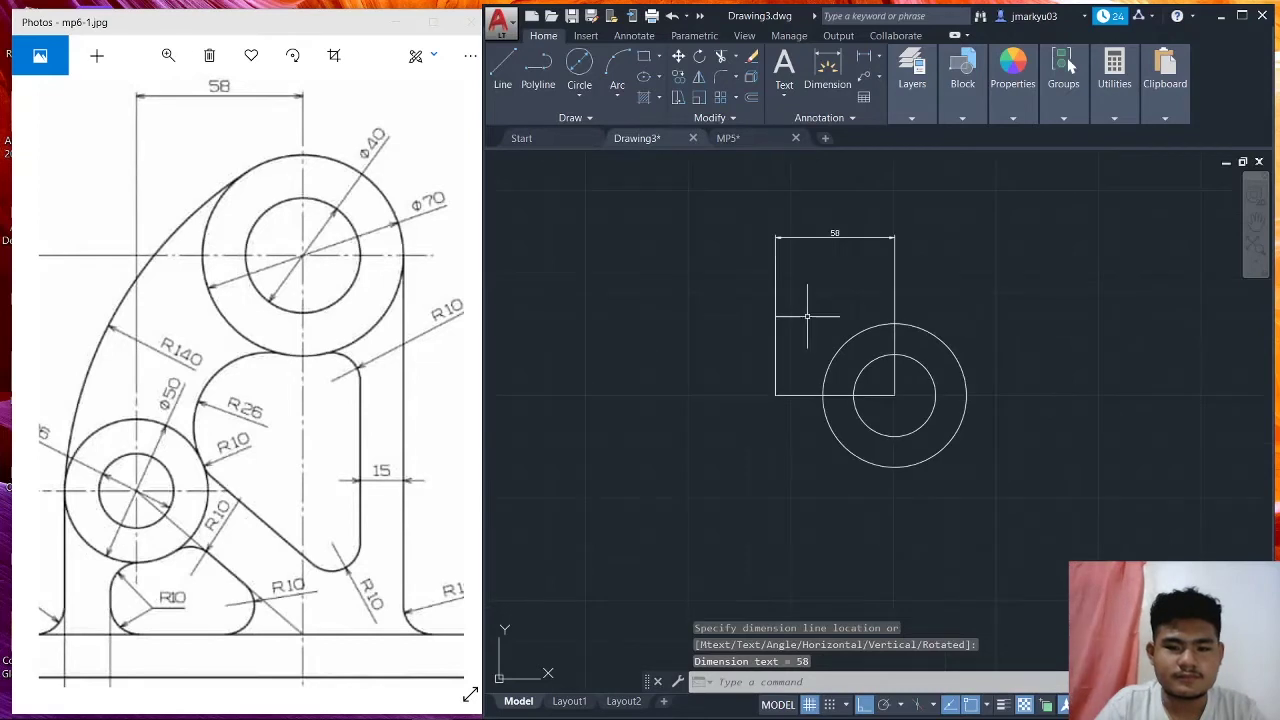
pyautogui.moveTo(796, 319); pyautogui.dragTo(879, 280, button='middle')
pyautogui.scroll(5, 290, 360)
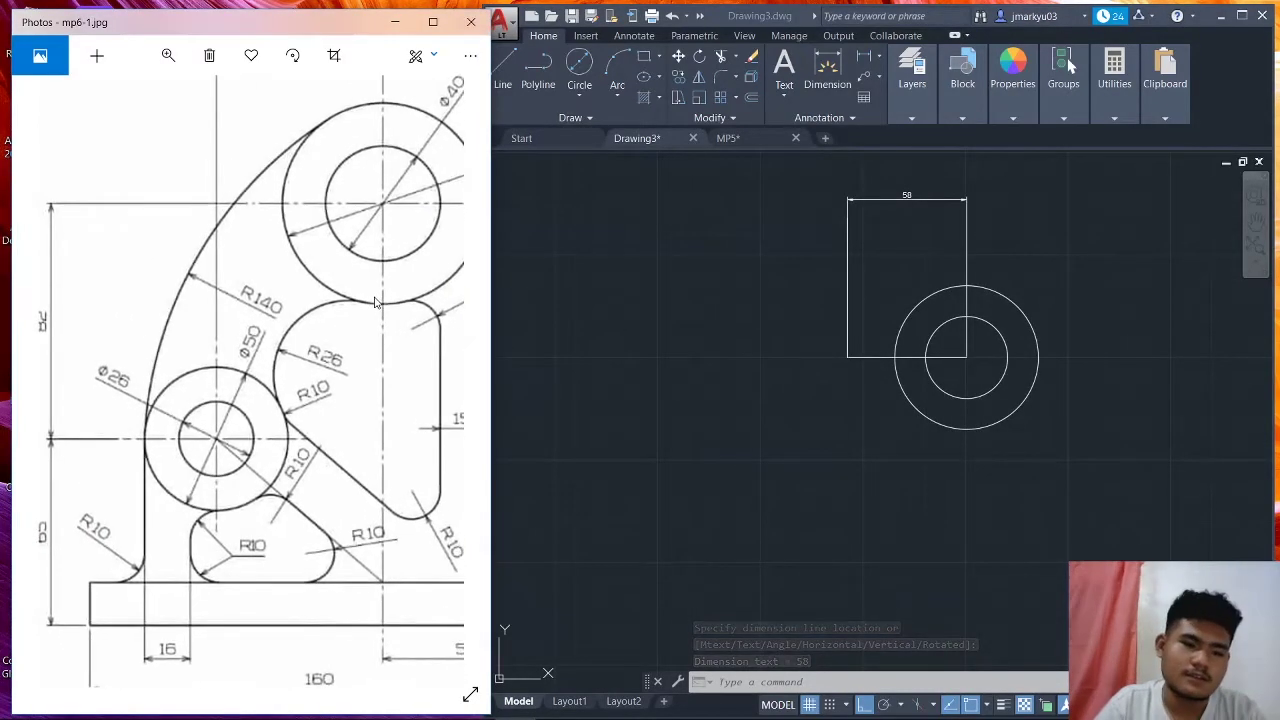
# Pan the reference image to read the 82 and 65 dimensions.
pyautogui.moveTo(378, 310); pyautogui.dragTo(393, 303)
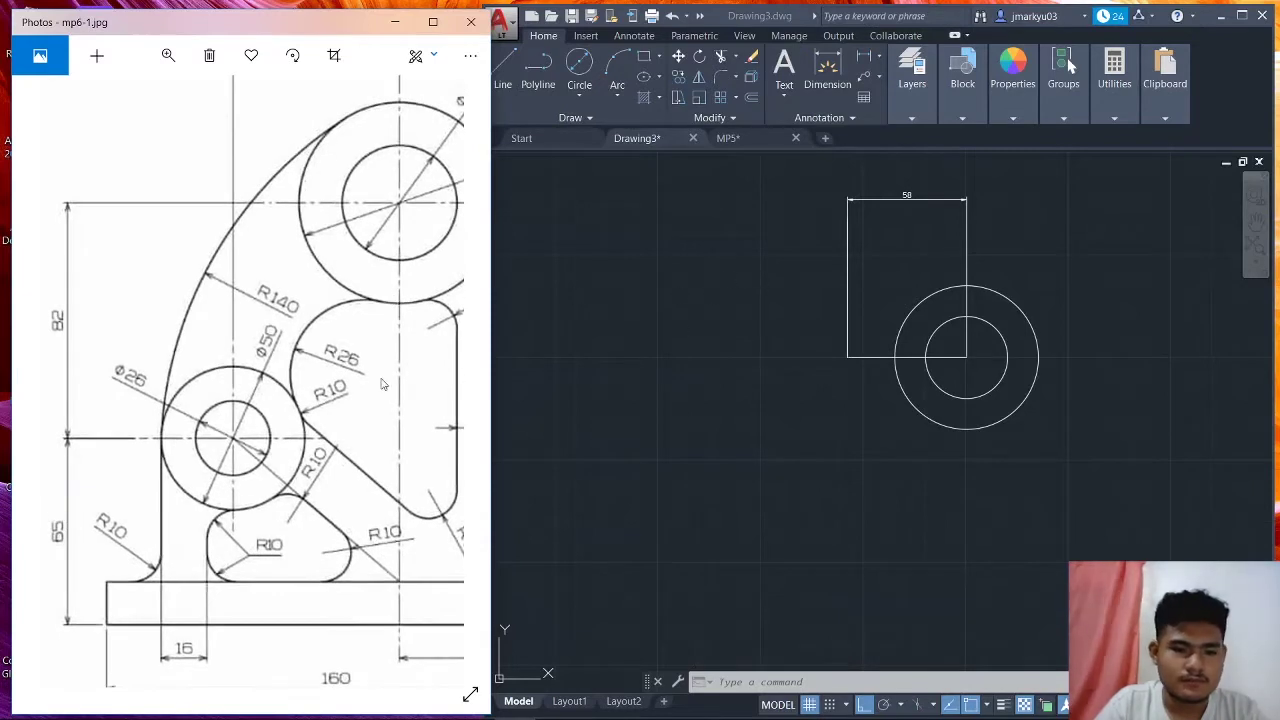
pyautogui.scroll(-2, 381, 384)
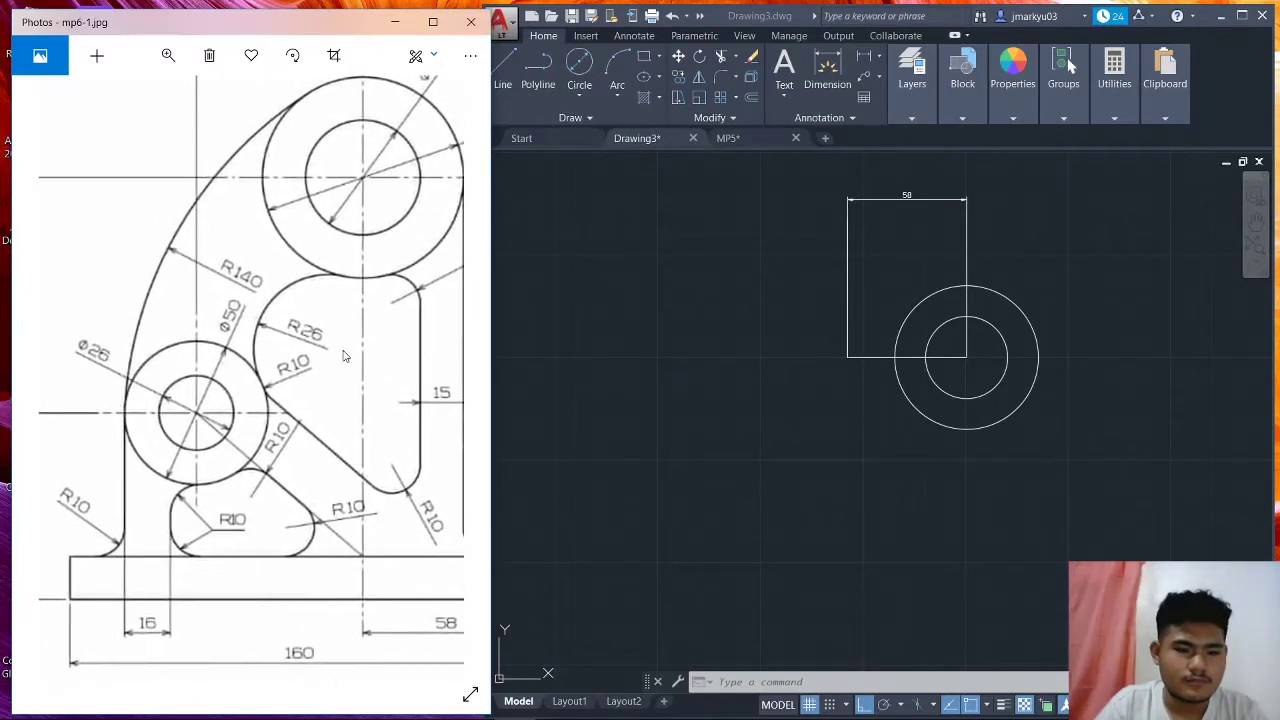
pyautogui.moveTo(343, 356); pyautogui.dragTo(383, 356)
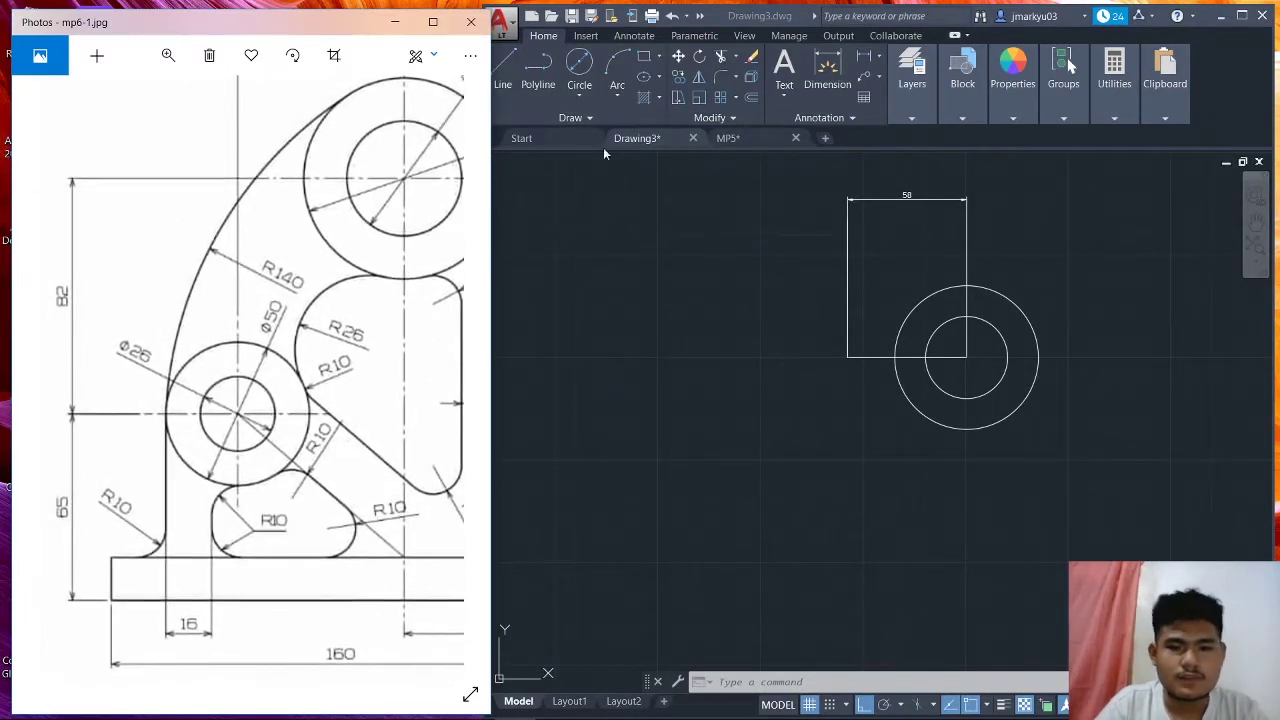
pyautogui.click(509, 85)
pyautogui.scroll(2, 959, 354)
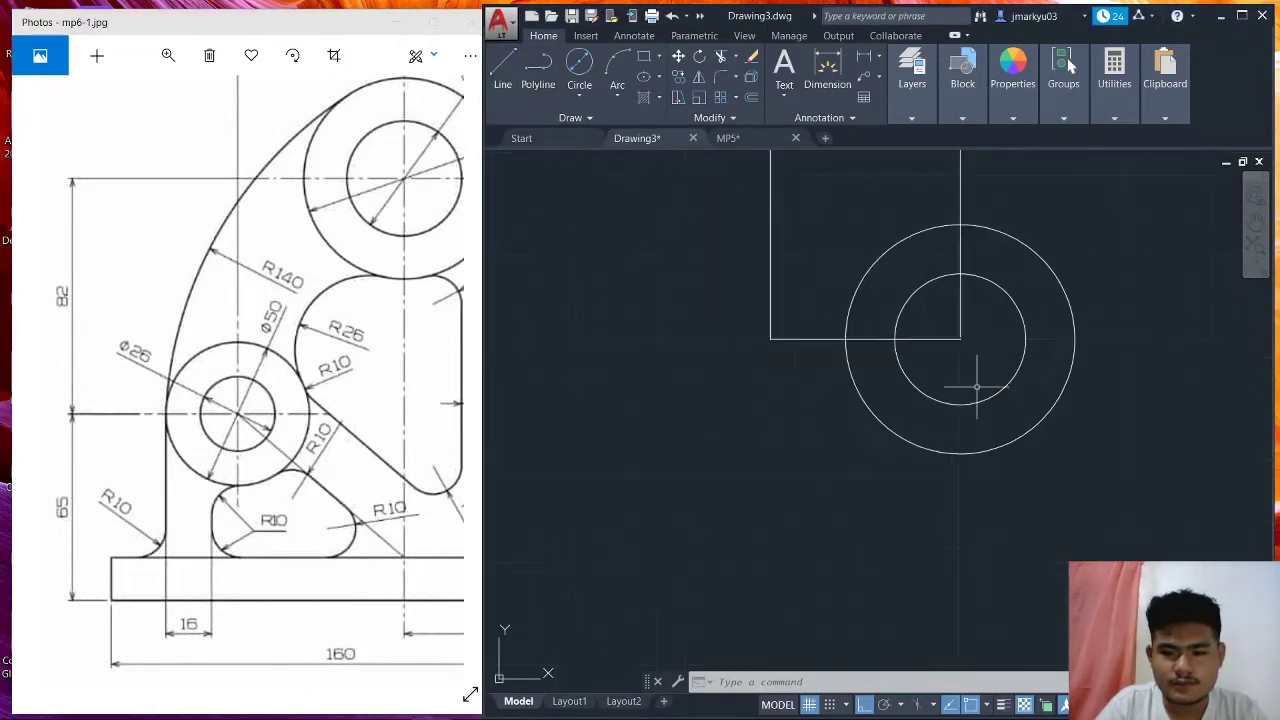
pyautogui.scroll(2, 959, 354)
# Draw an 82-long vertical line down from the circles' centre, ending in a leftward horizontal line.
pyautogui.click(502, 70)
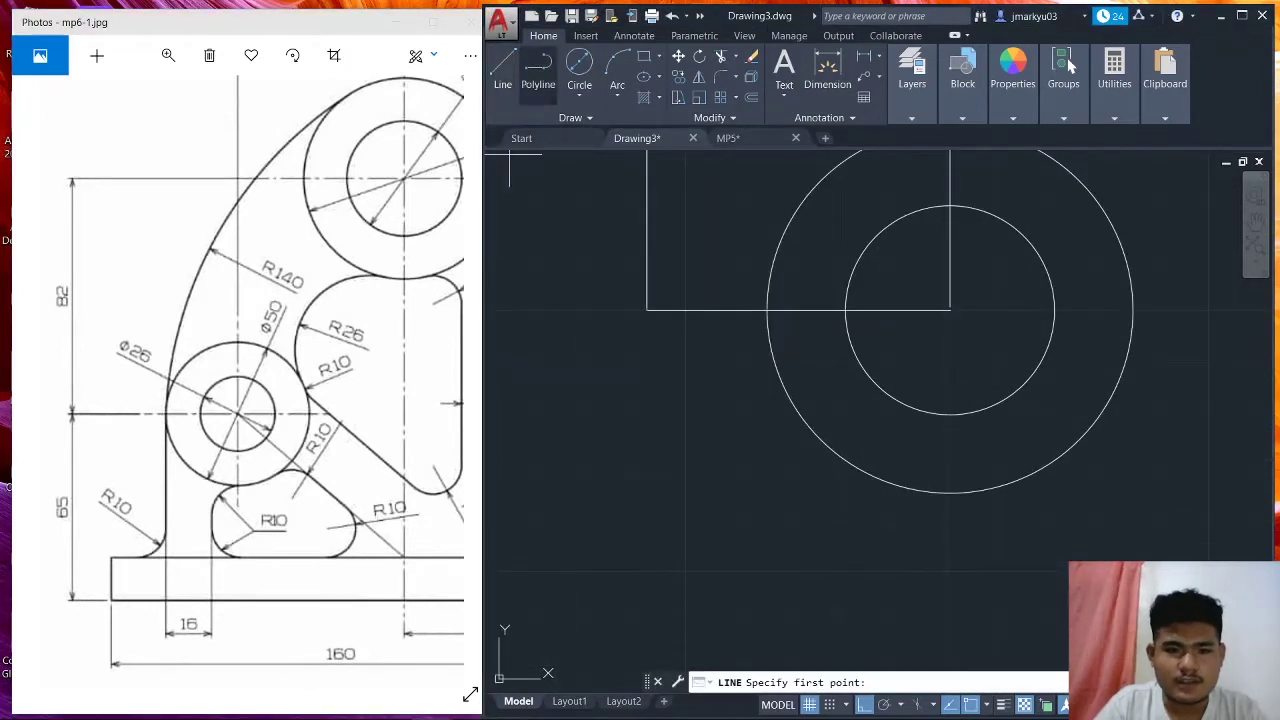
pyautogui.click(949, 309)
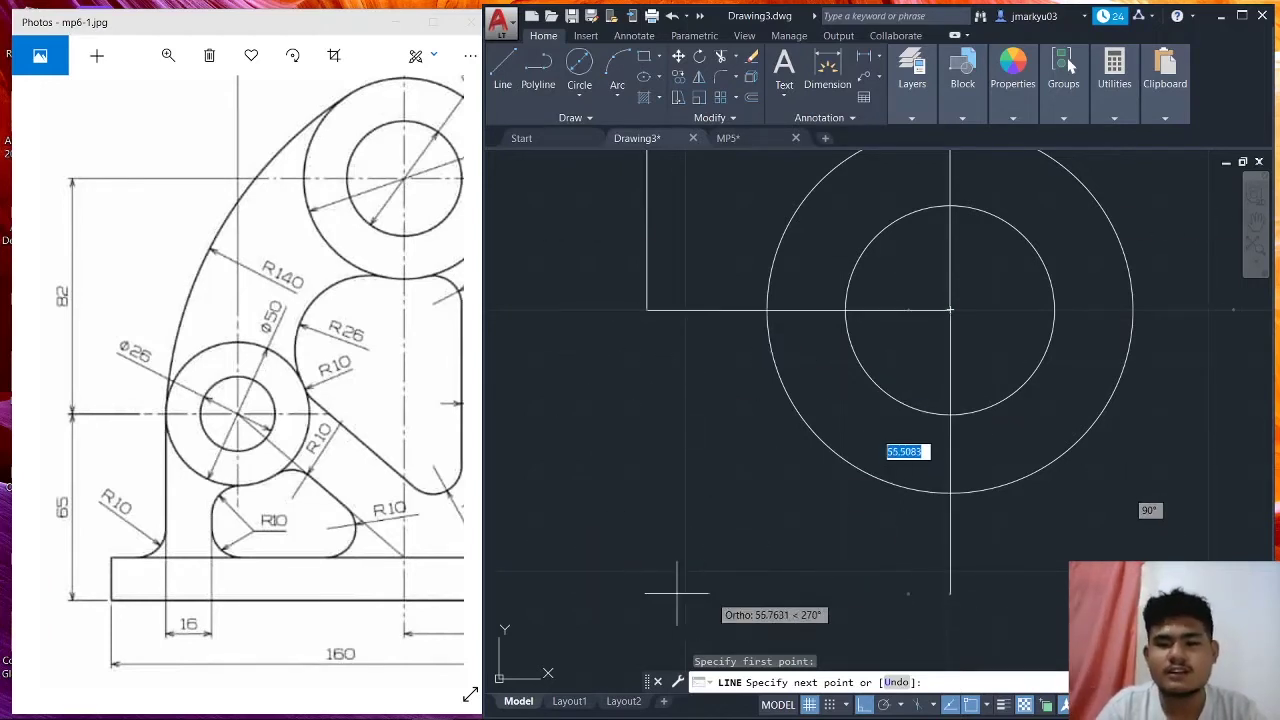
pyautogui.click(864, 704)
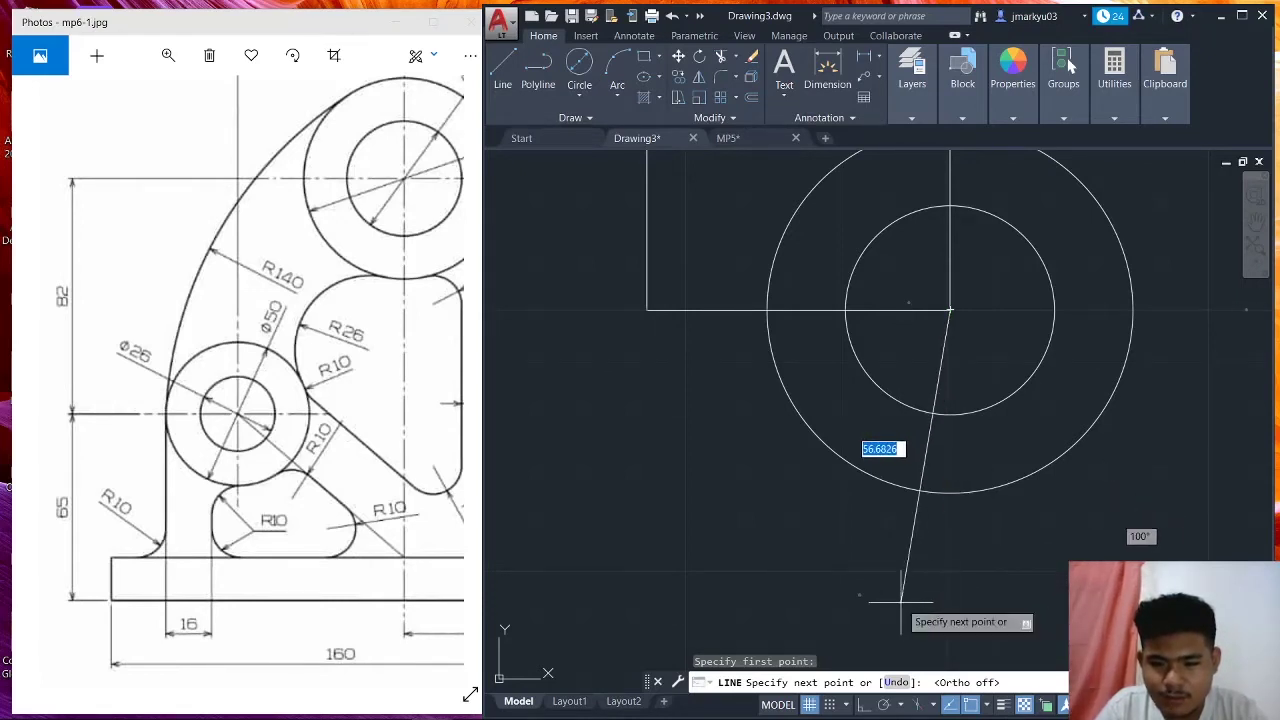
pyautogui.click(861, 705)
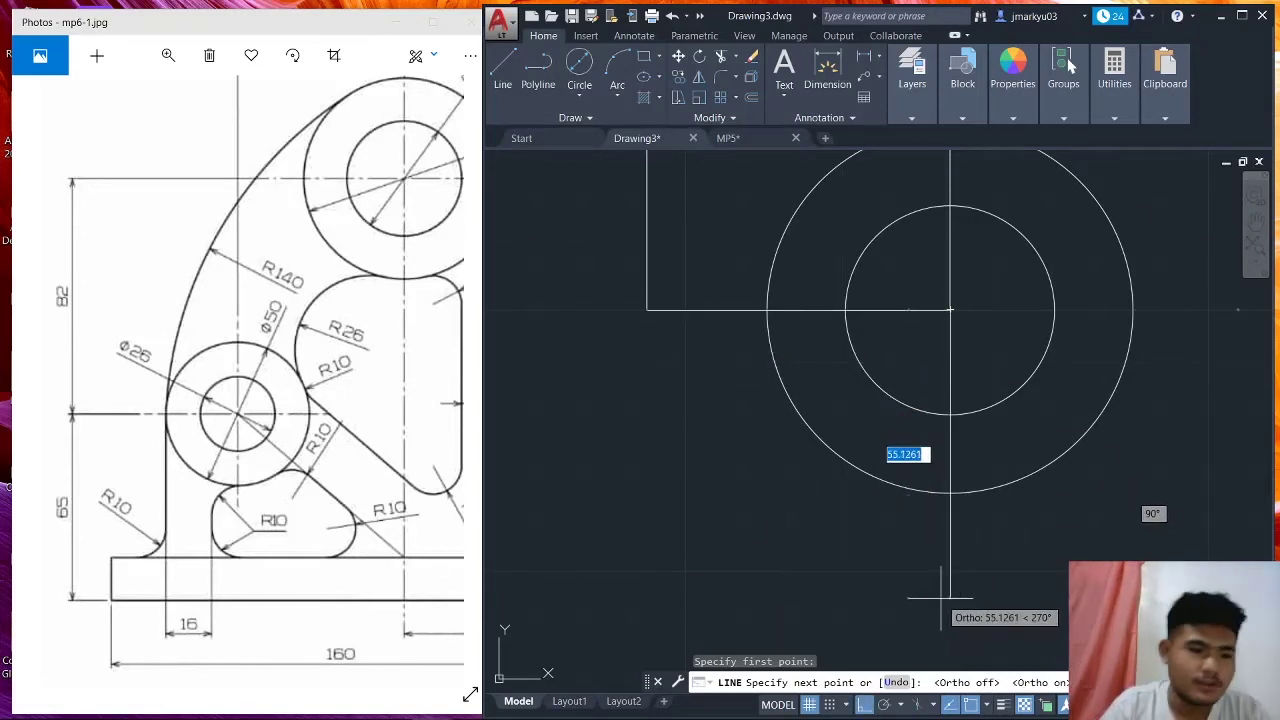
pyautogui.write('82')
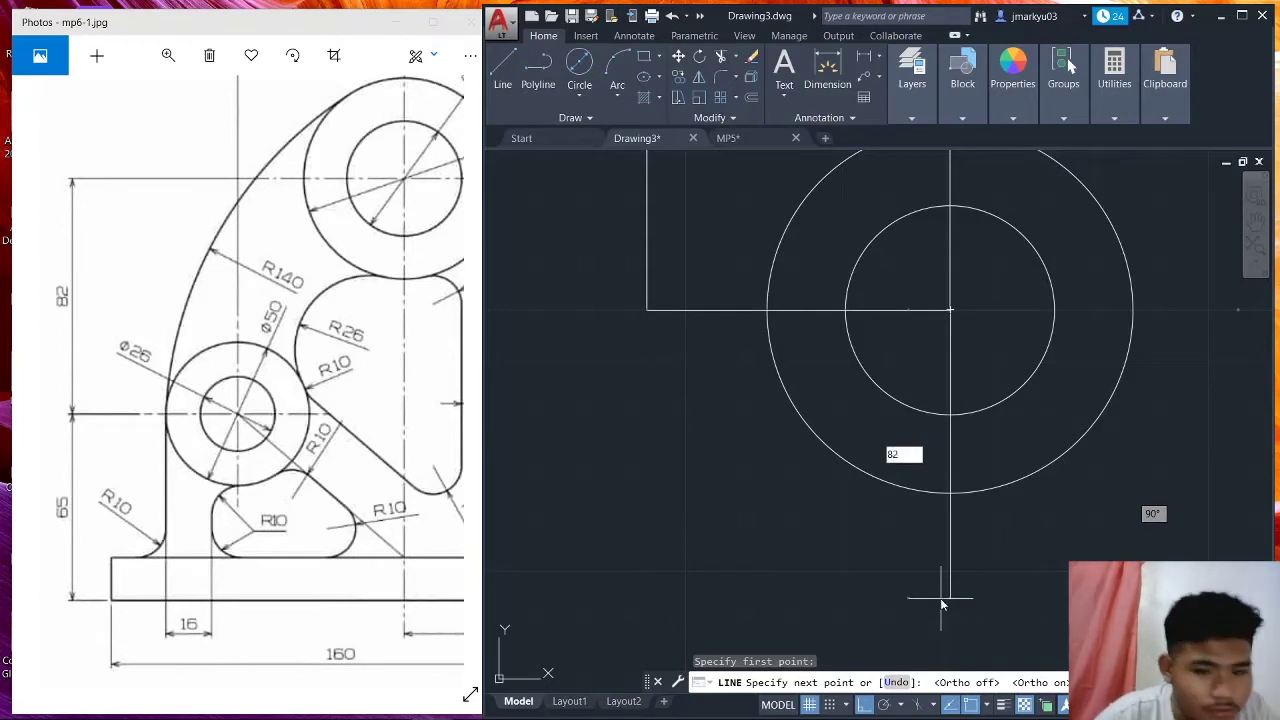
pyautogui.press('Return')
pyautogui.scroll(-1, 692, 518)
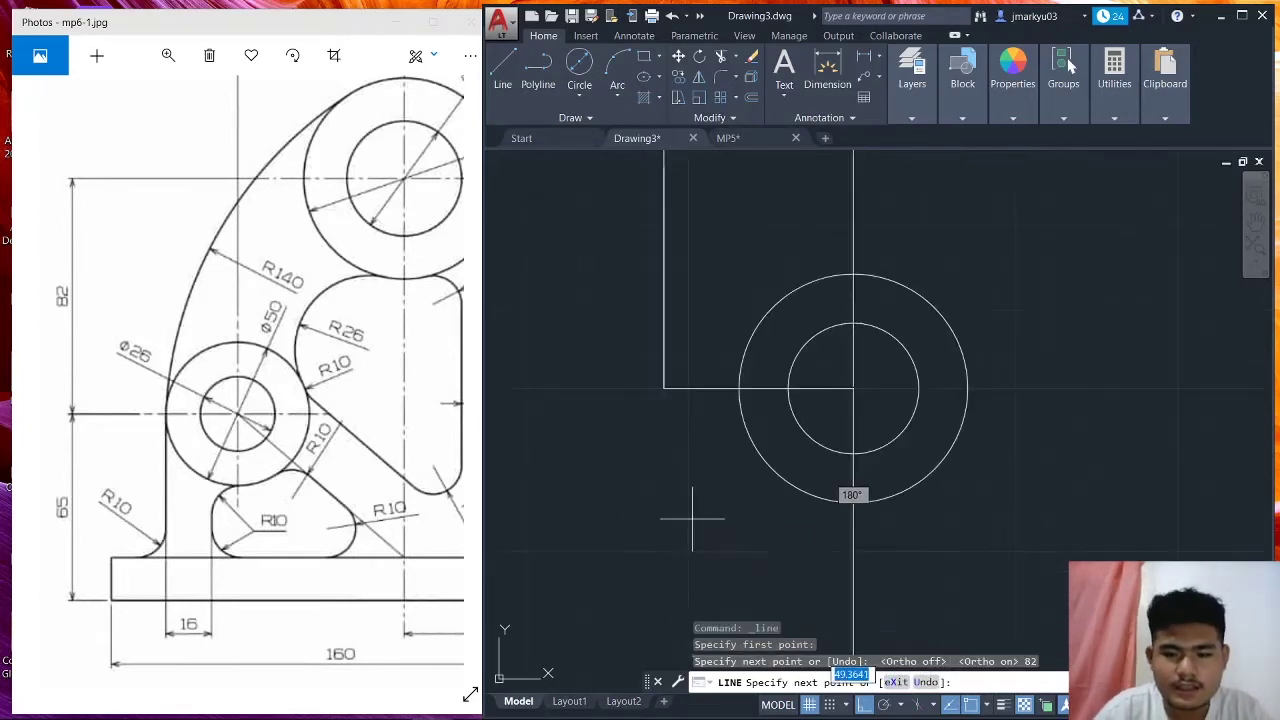
pyautogui.scroll(2, 709, 450)
pyautogui.scroll(-2, 725, 410)
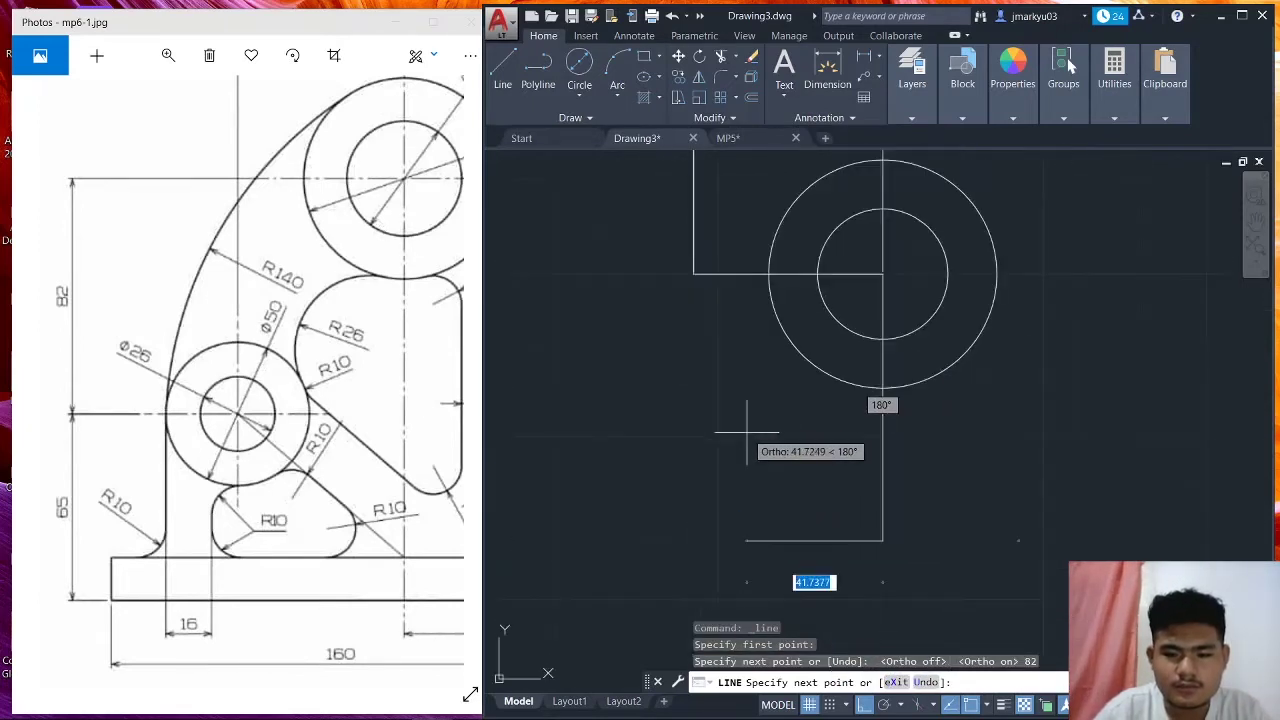
pyautogui.click(681, 440)
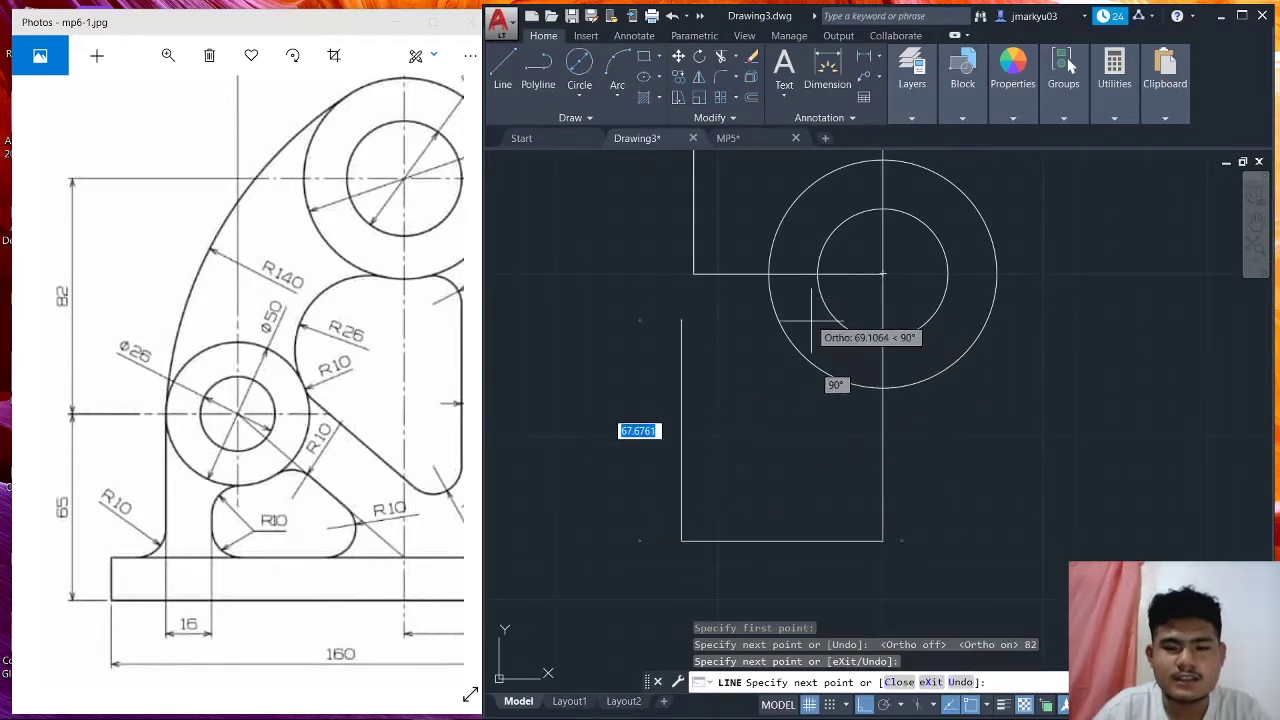
pyautogui.press('Escape')
# Draw a 65-long line down from the lower corner.
pyautogui.click(513, 80)
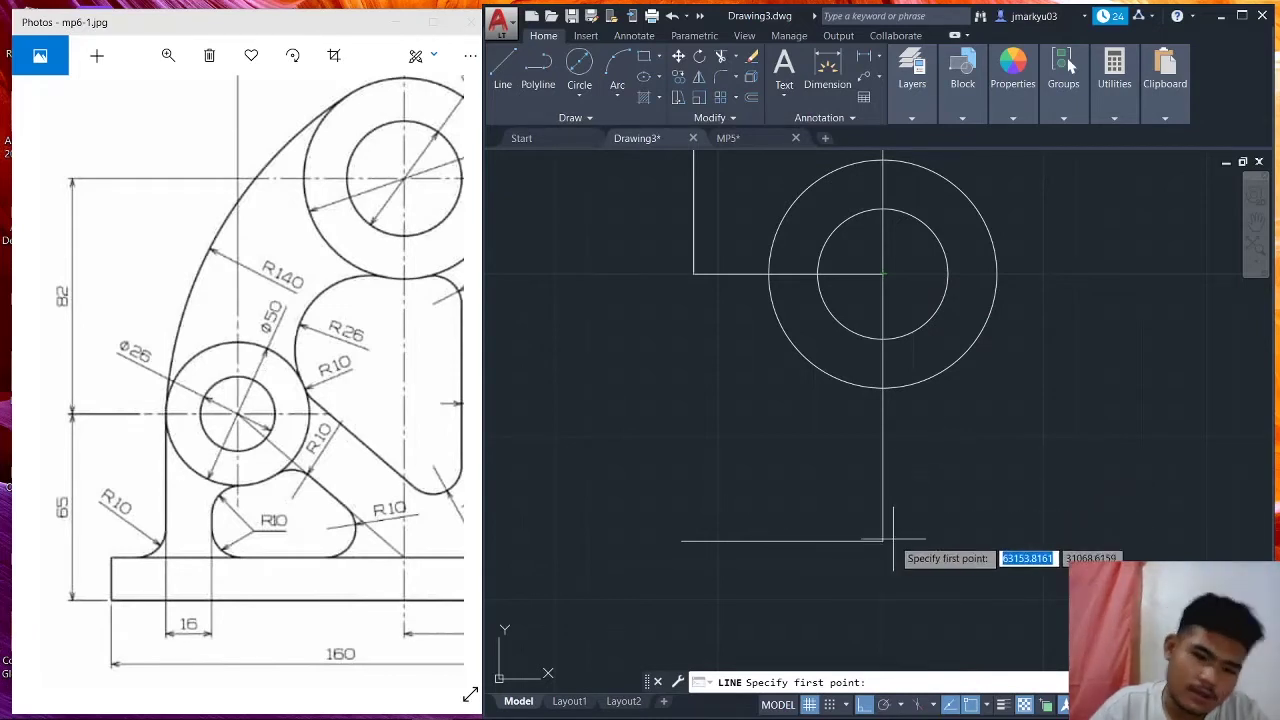
pyautogui.click(884, 541)
pyautogui.scroll(-2, 910, 552)
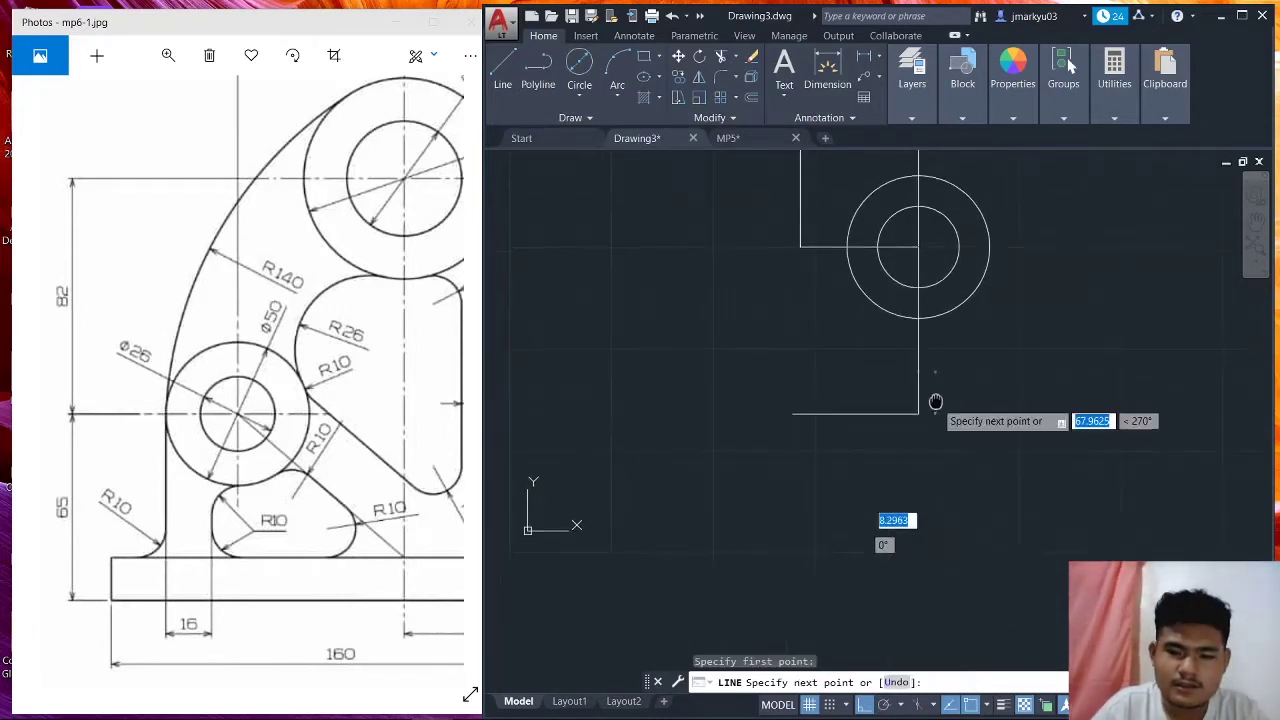
pyautogui.write('6')
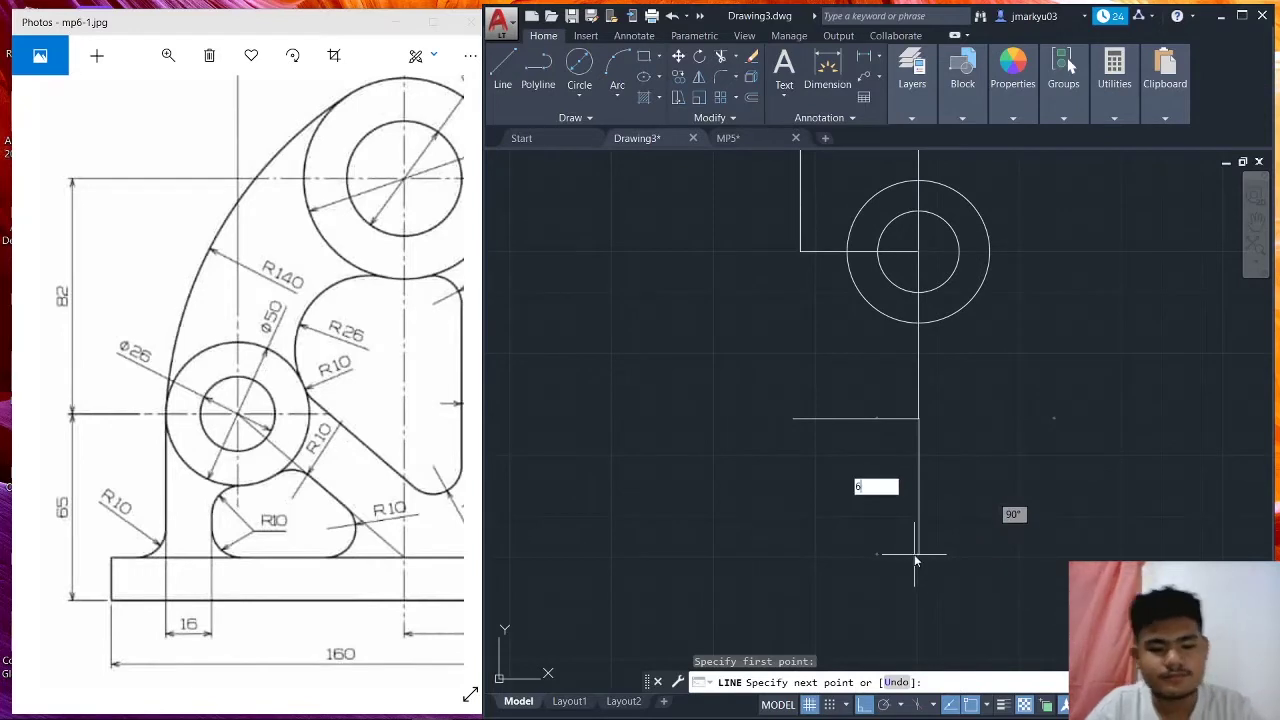
pyautogui.write('5')
pyautogui.press('Return')
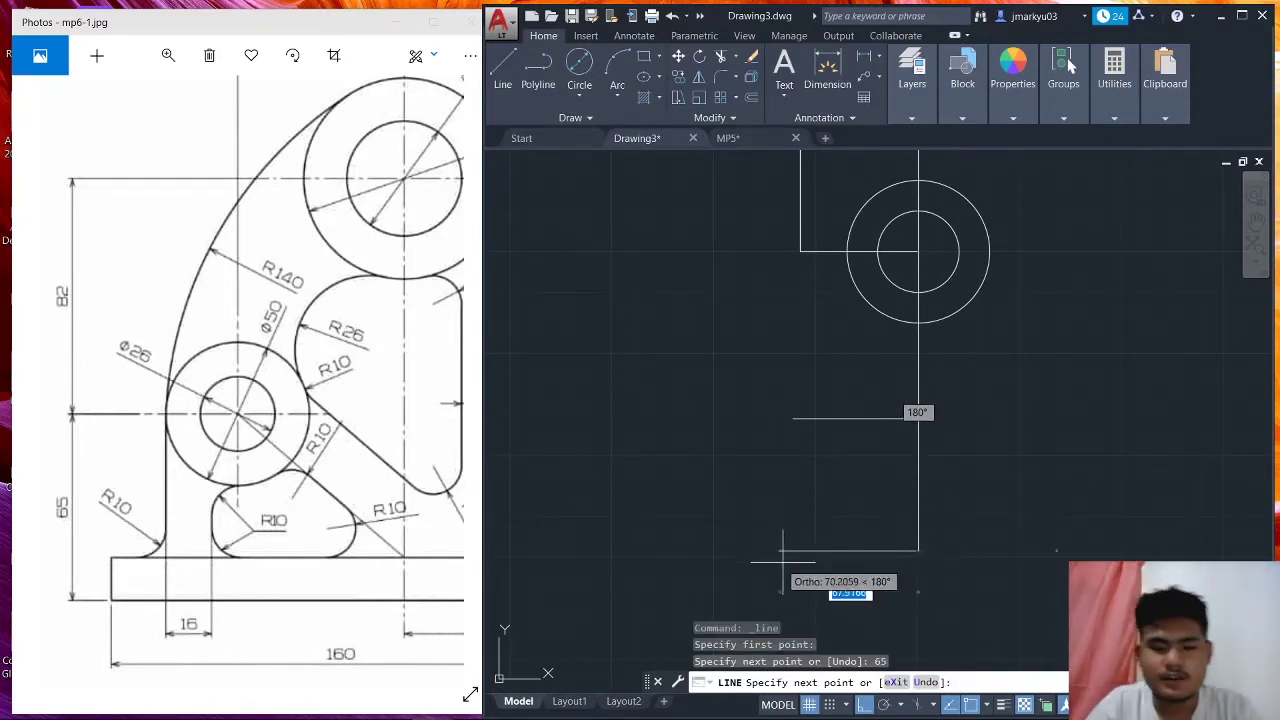
pyautogui.press('Escape')
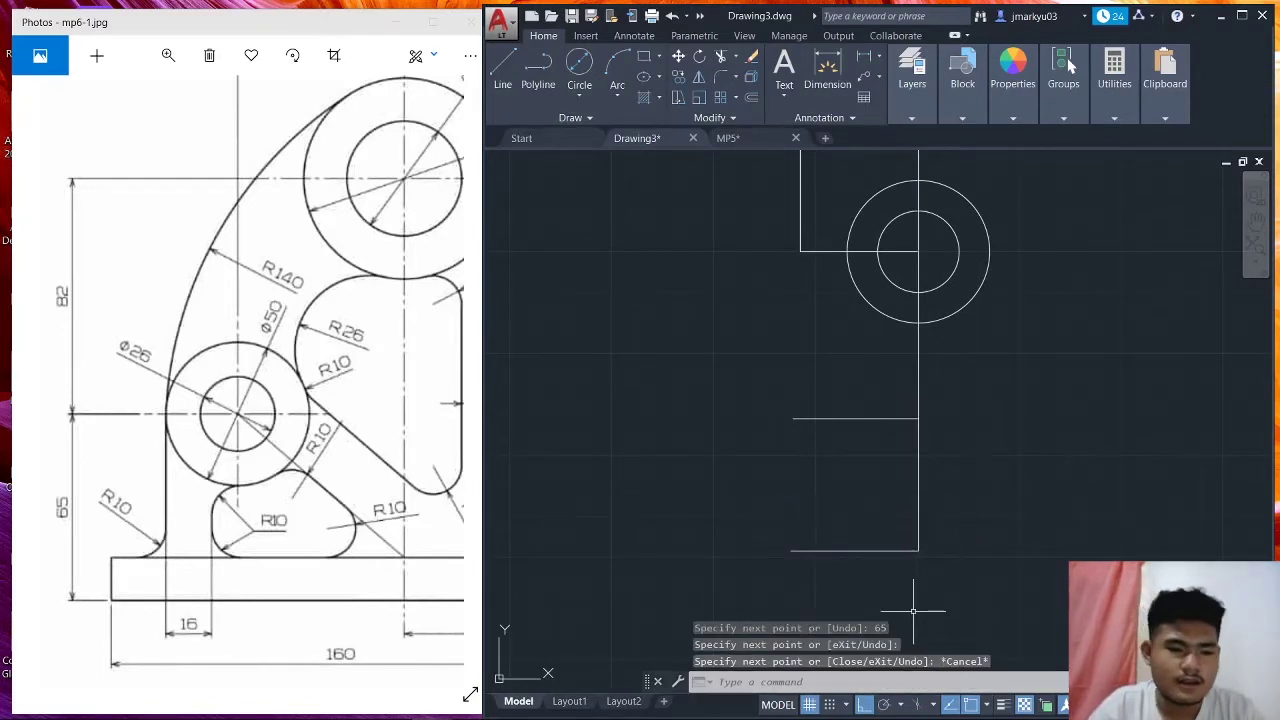
pyautogui.moveTo(957, 593); pyautogui.dragTo(919, 541, button='middle')
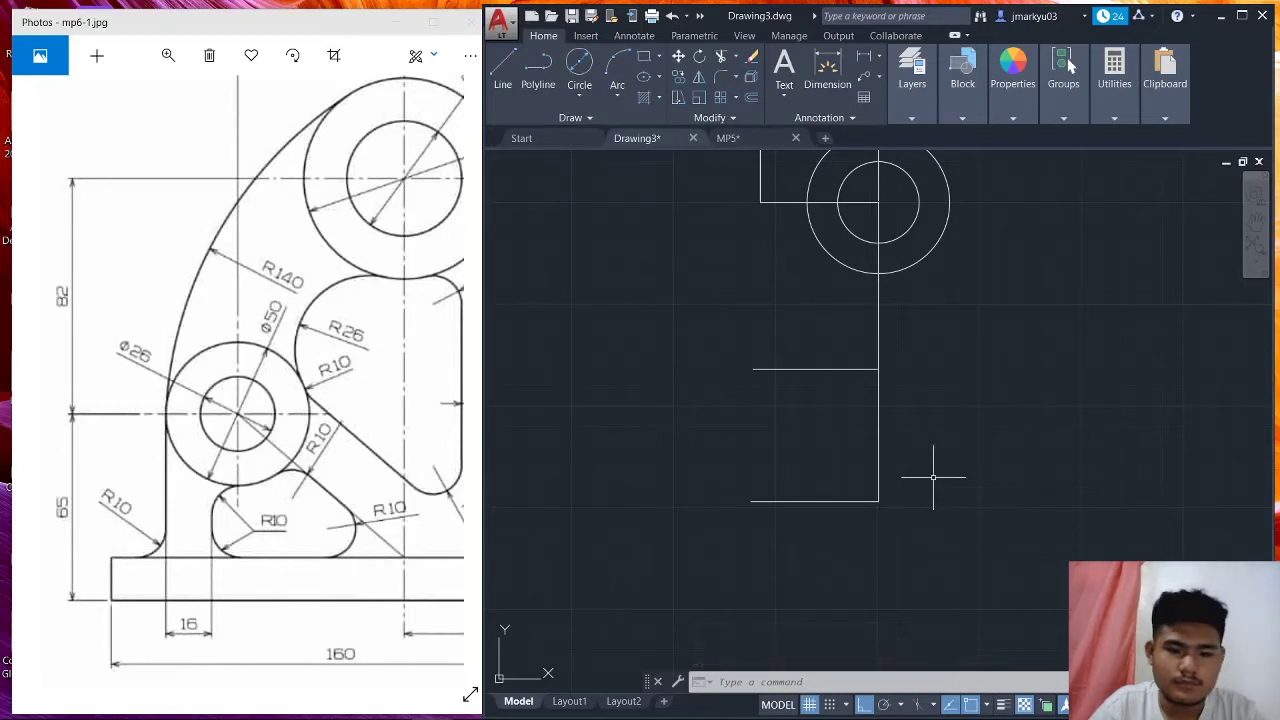
pyautogui.scroll(-2, 933, 477)
pyautogui.scroll(-2, 928, 462)
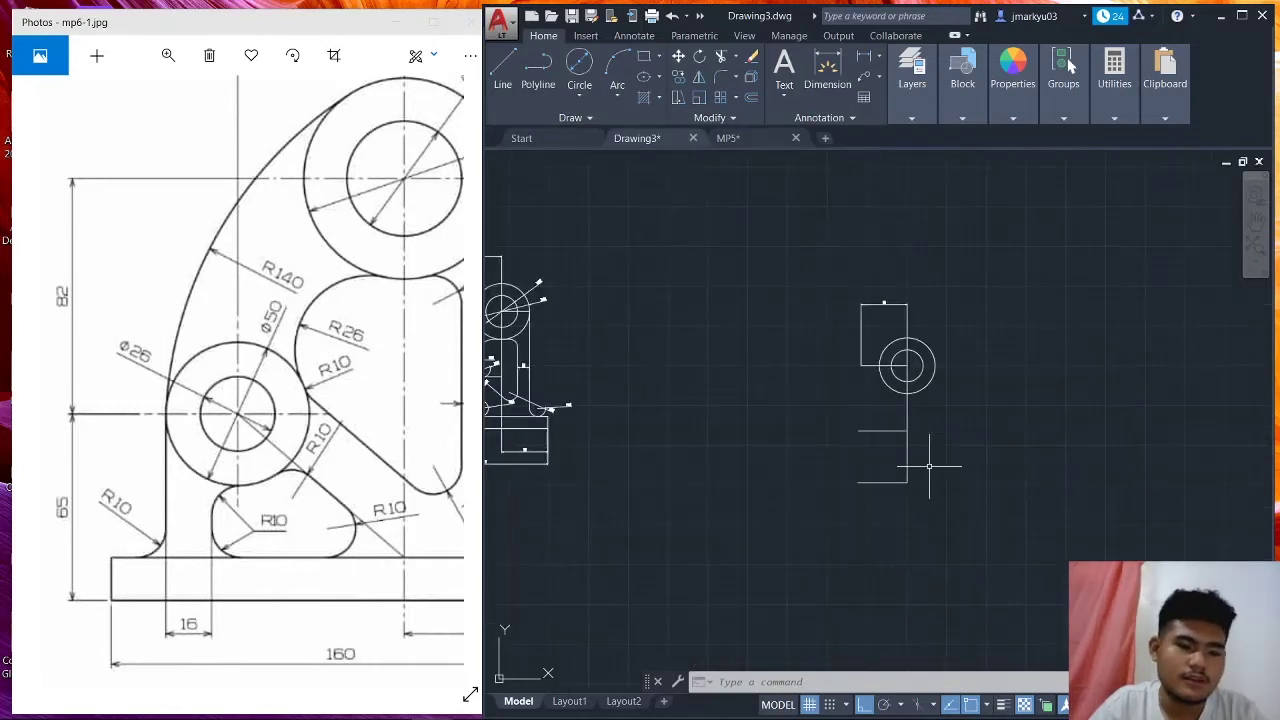
pyautogui.scroll(2, 941, 483)
# Add the vertical 82 and 65 linear dimensions along the left side.
pyautogui.click(827, 70)
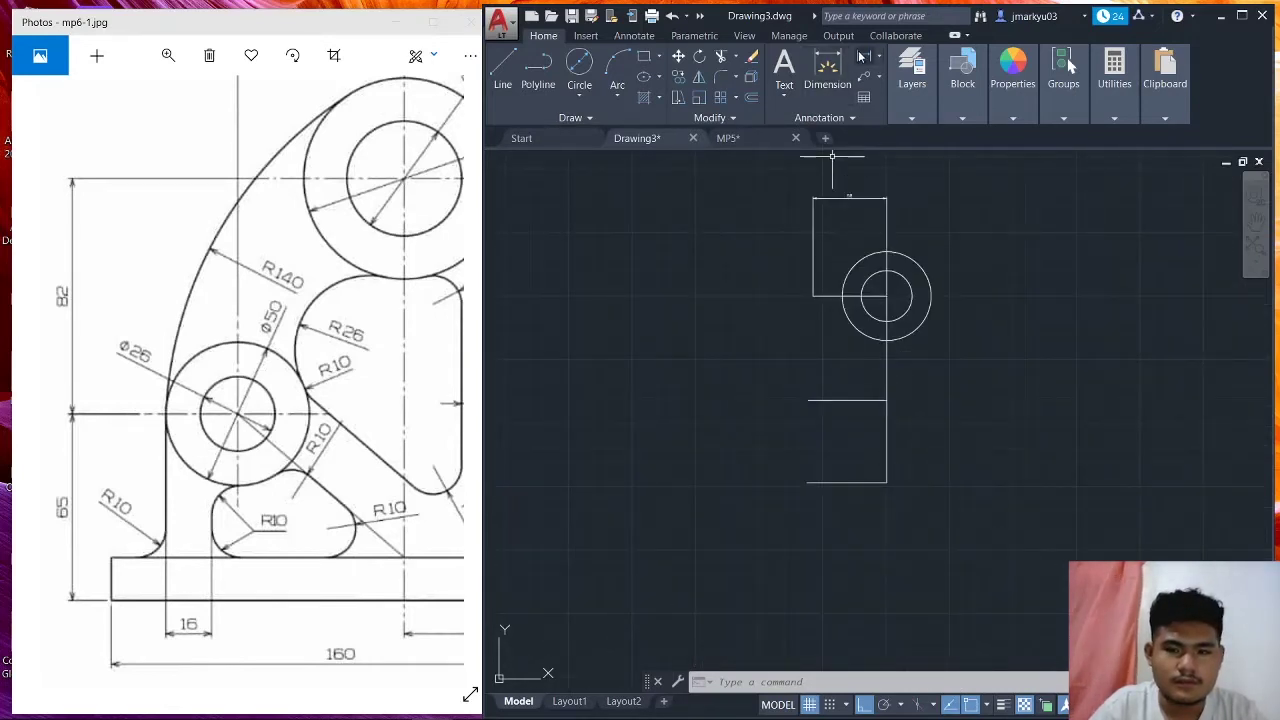
pyautogui.click(886, 296)
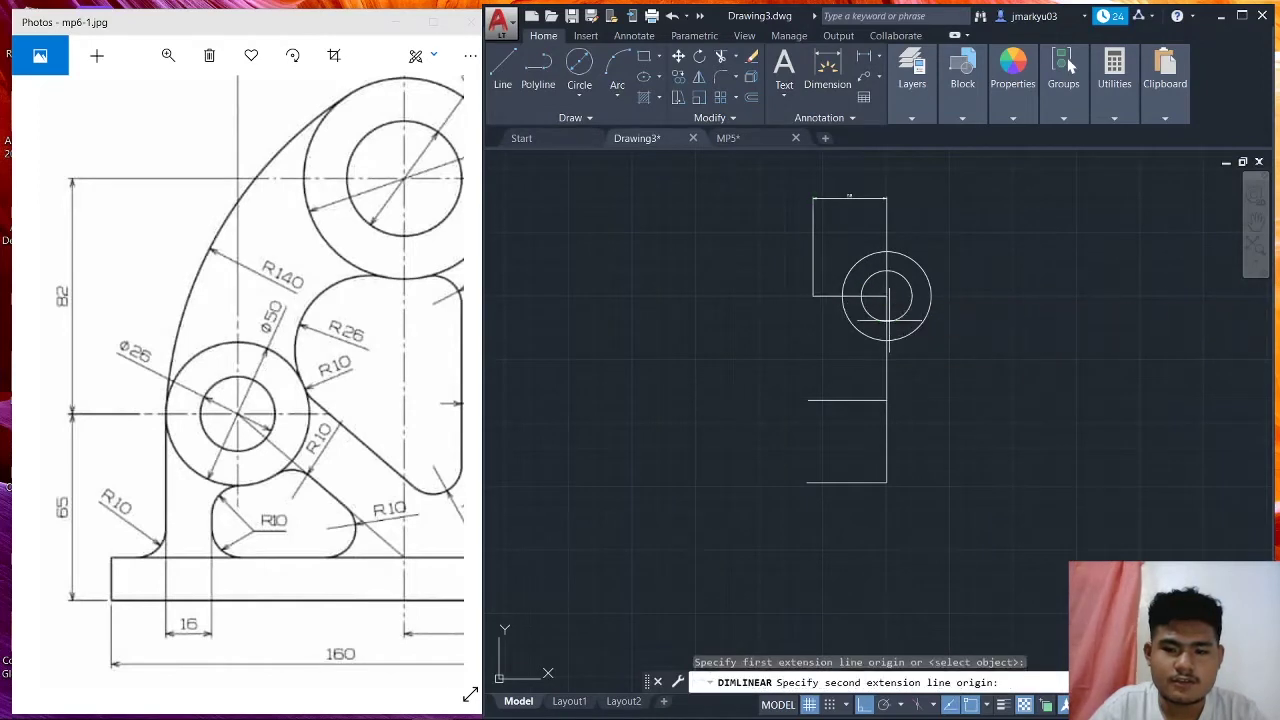
pyautogui.click(886, 400)
pyautogui.scroll(3, 786, 348)
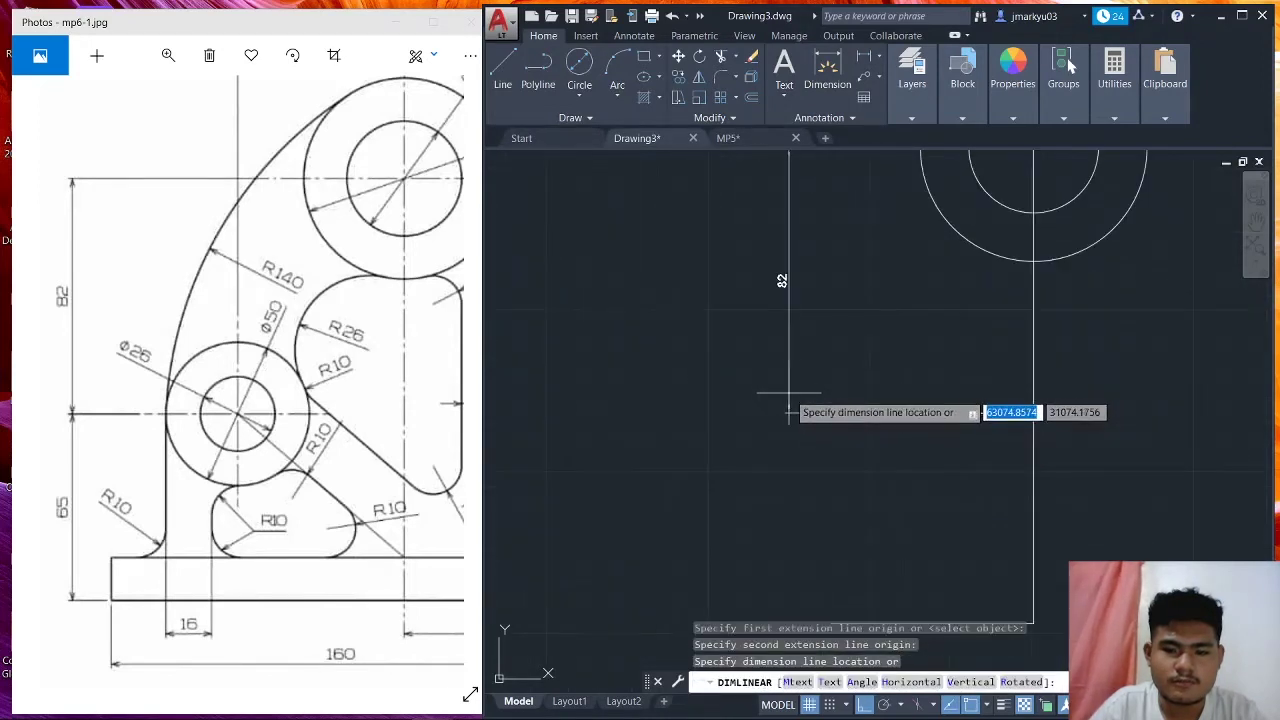
pyautogui.click(784, 390)
pyautogui.press('Return')
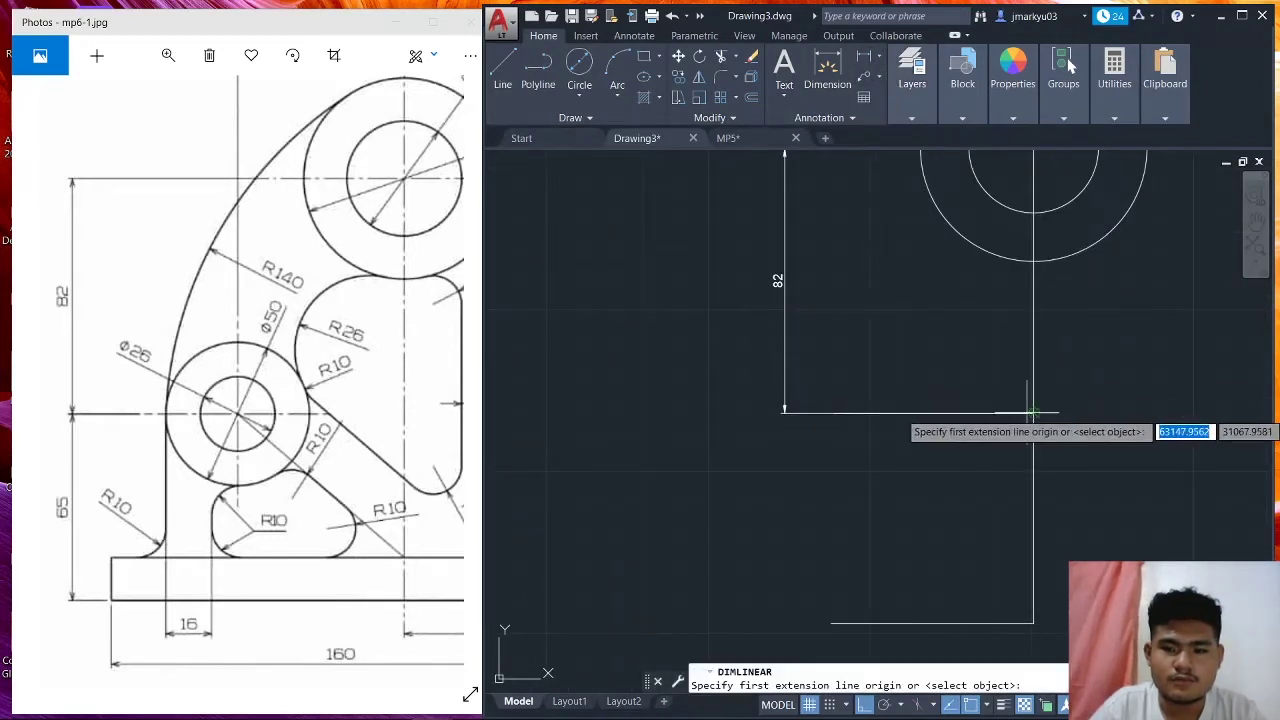
pyautogui.click(1034, 412)
pyautogui.click(1034, 623)
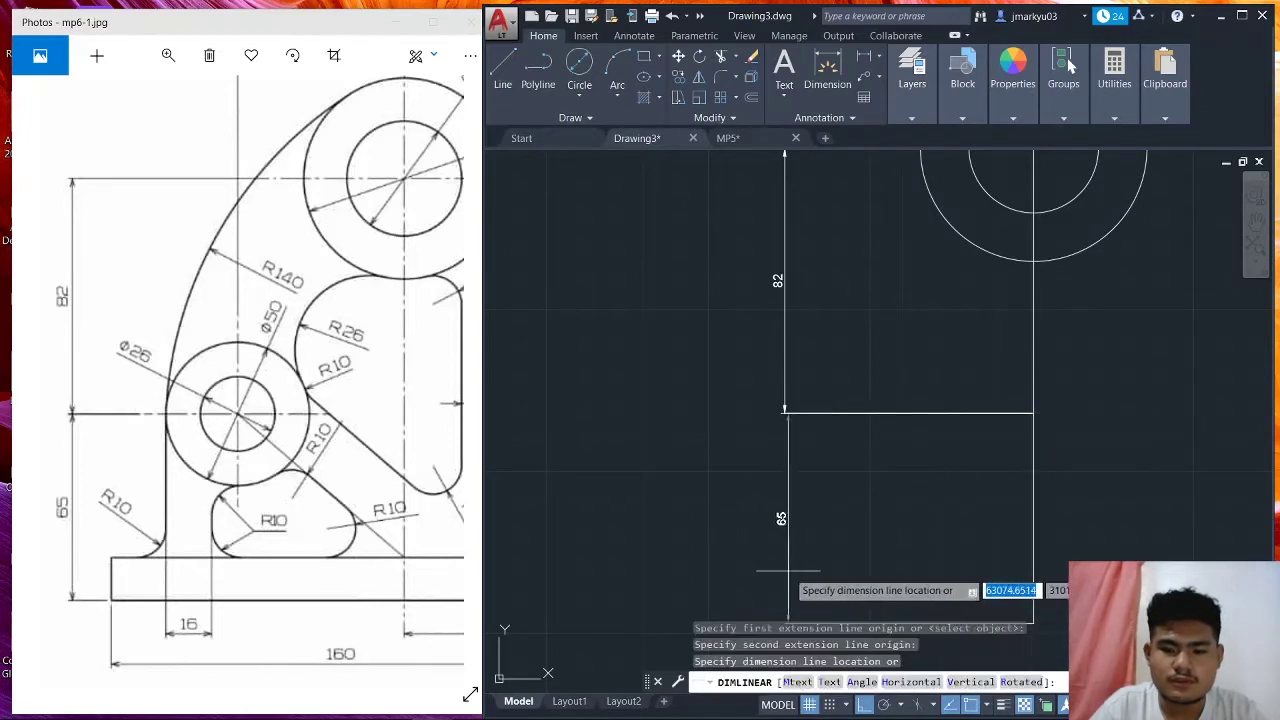
pyautogui.click(784, 520)
pyautogui.scroll(-2, 1006, 528)
pyautogui.moveTo(1066, 529); pyautogui.dragTo(946, 464, button='middle')
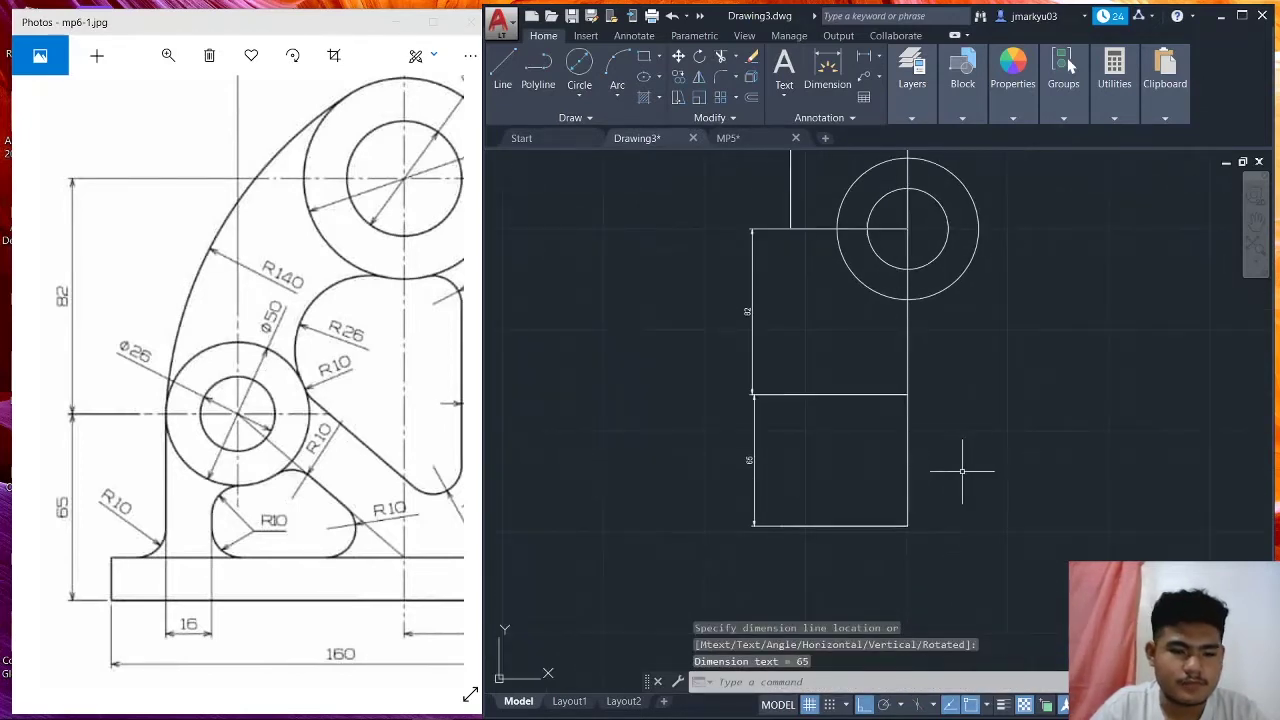
pyautogui.scroll(-2, 962, 470)
# Pan the reference image to check the base plate dimensions.
pyautogui.moveTo(327, 398); pyautogui.dragTo(271, 398)
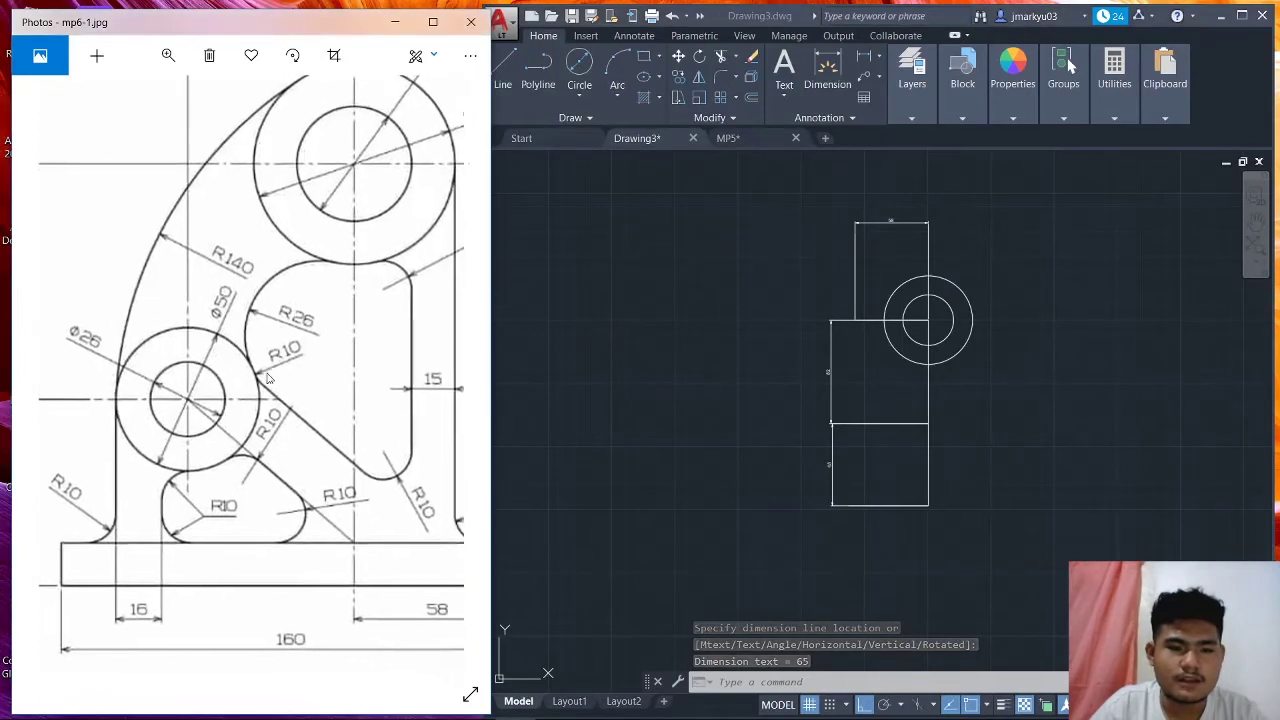
pyautogui.moveTo(460, 384); pyautogui.dragTo(481, 380)
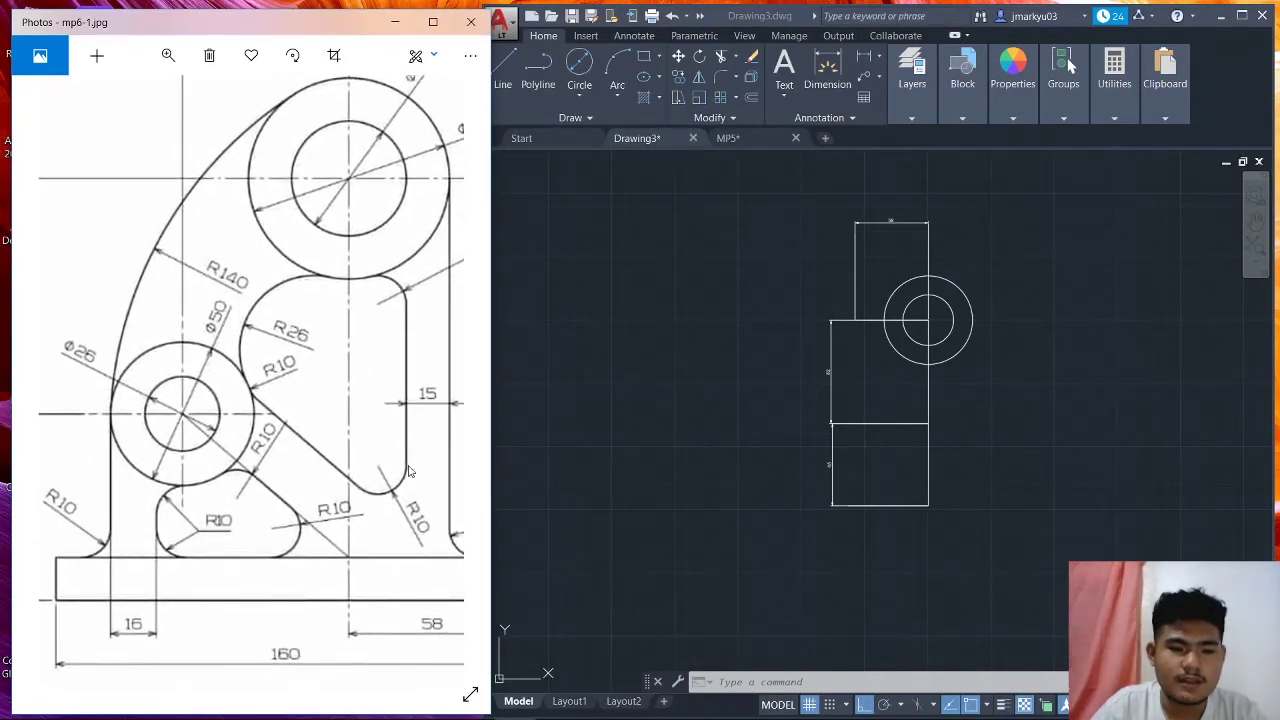
pyautogui.click(510, 85)
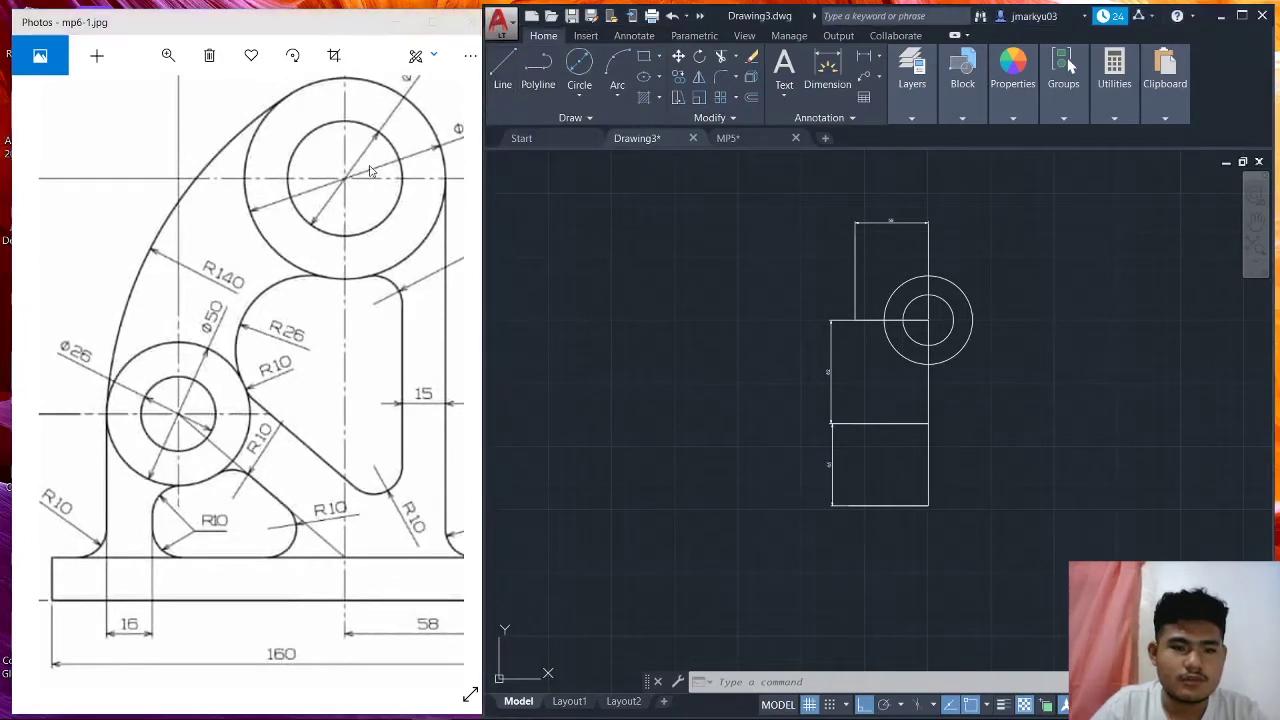
pyautogui.click(502, 88)
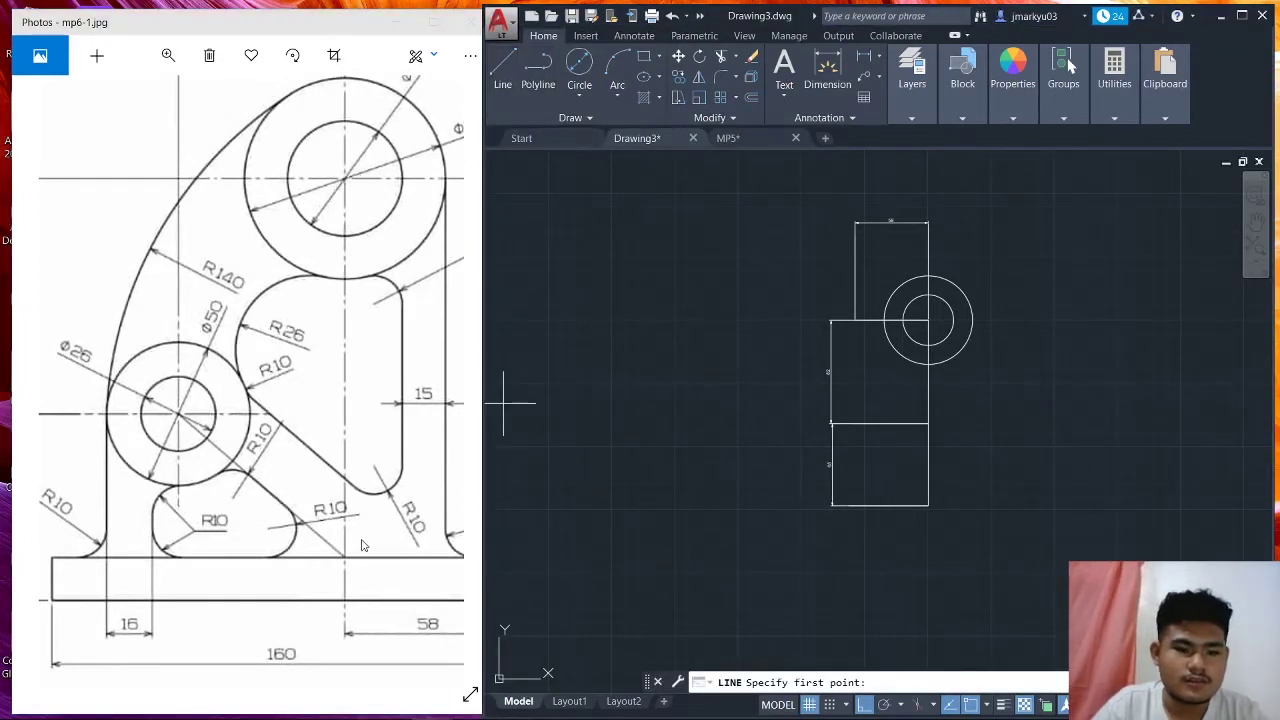
# Draw the base plate outline: 58 right from the bottom corner, then 15 up.
pyautogui.moveTo(363, 545); pyautogui.dragTo(270, 545)
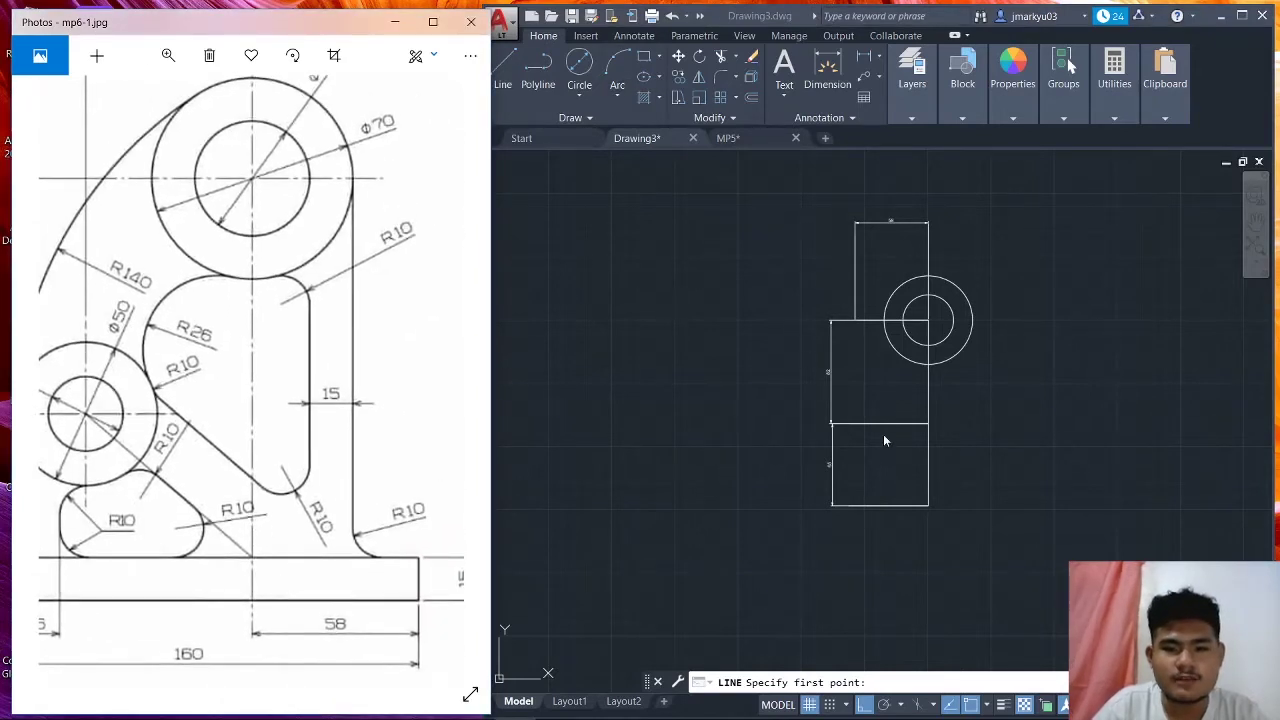
pyautogui.click(504, 72)
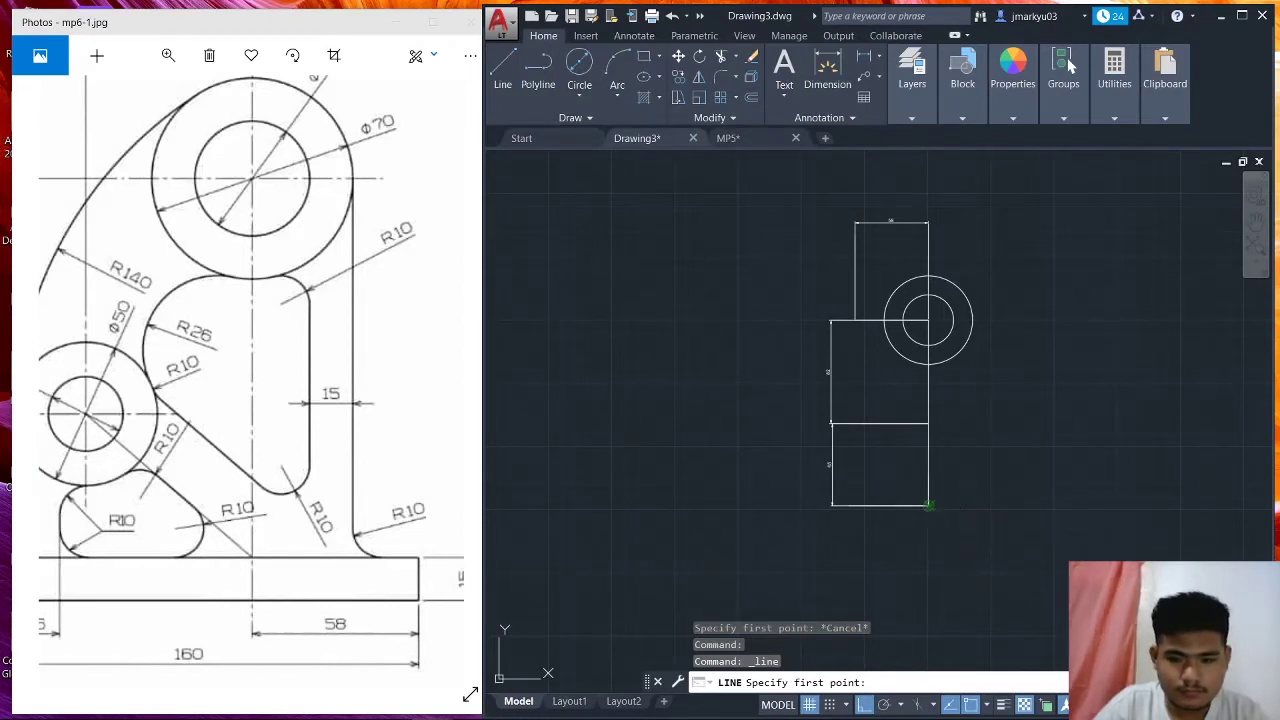
pyautogui.click(928, 505)
pyautogui.write('58')
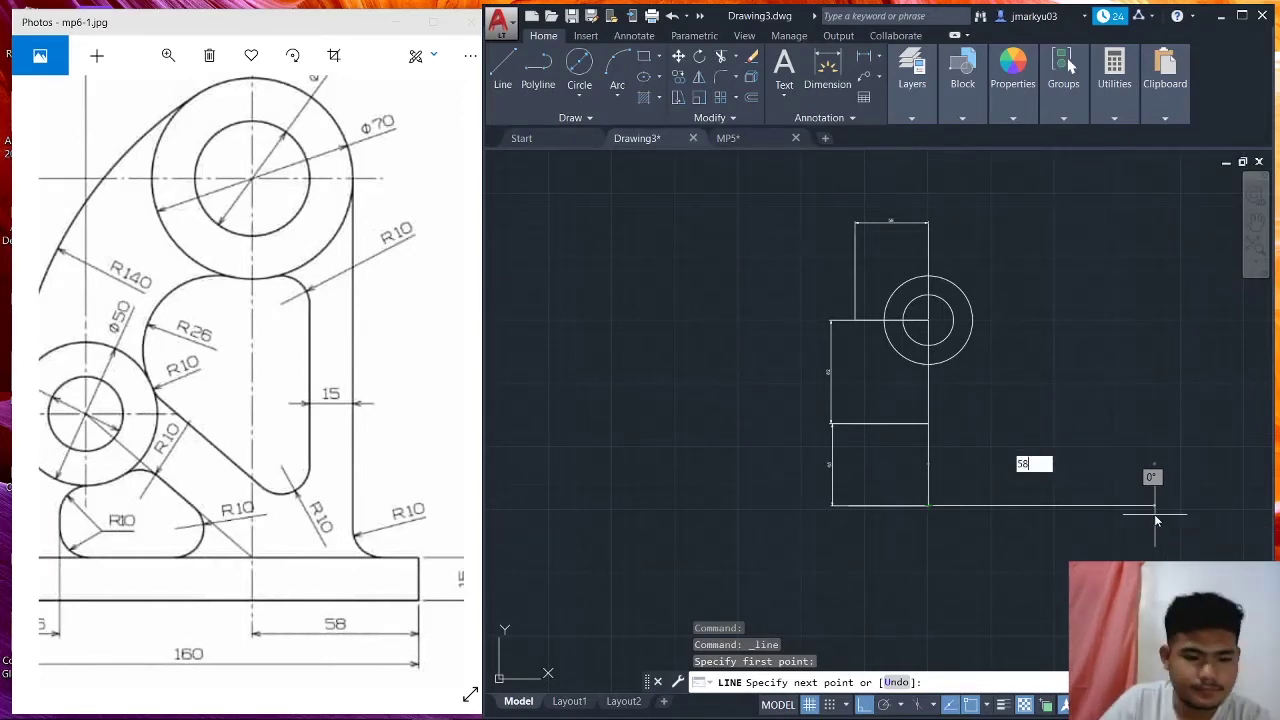
pyautogui.press('Return')
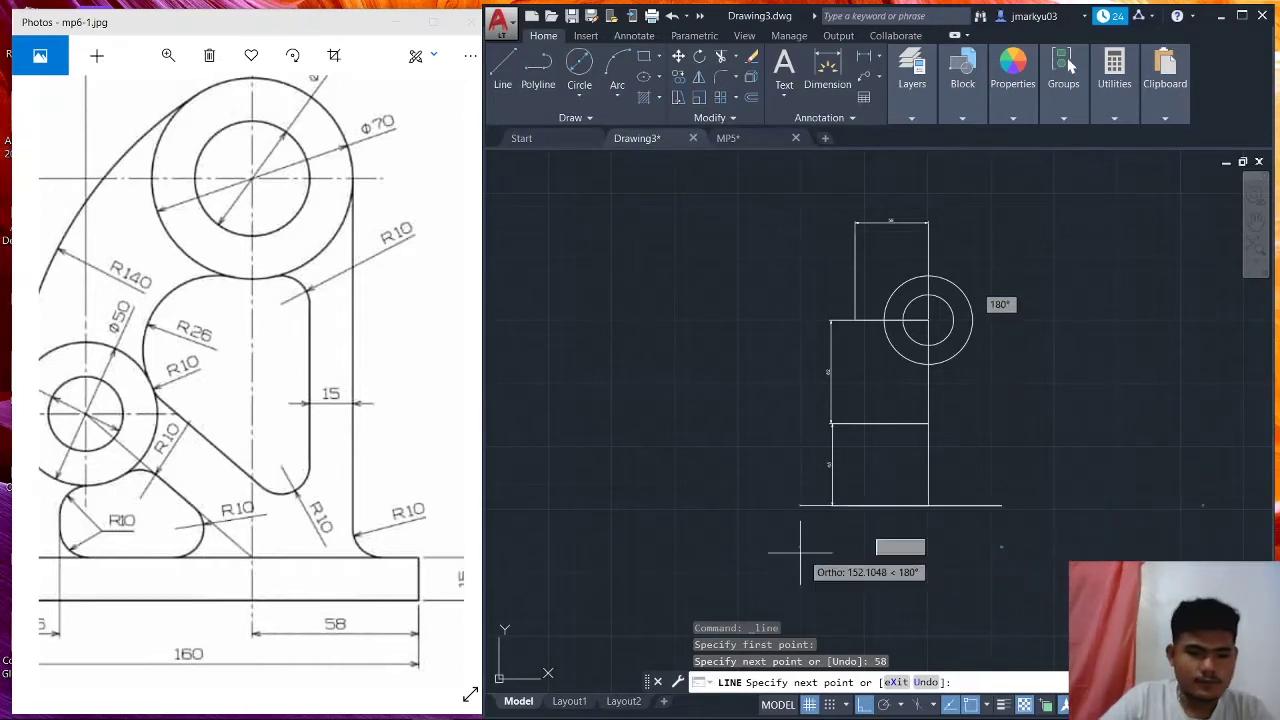
pyautogui.moveTo(250, 350); pyautogui.dragTo(228, 344)
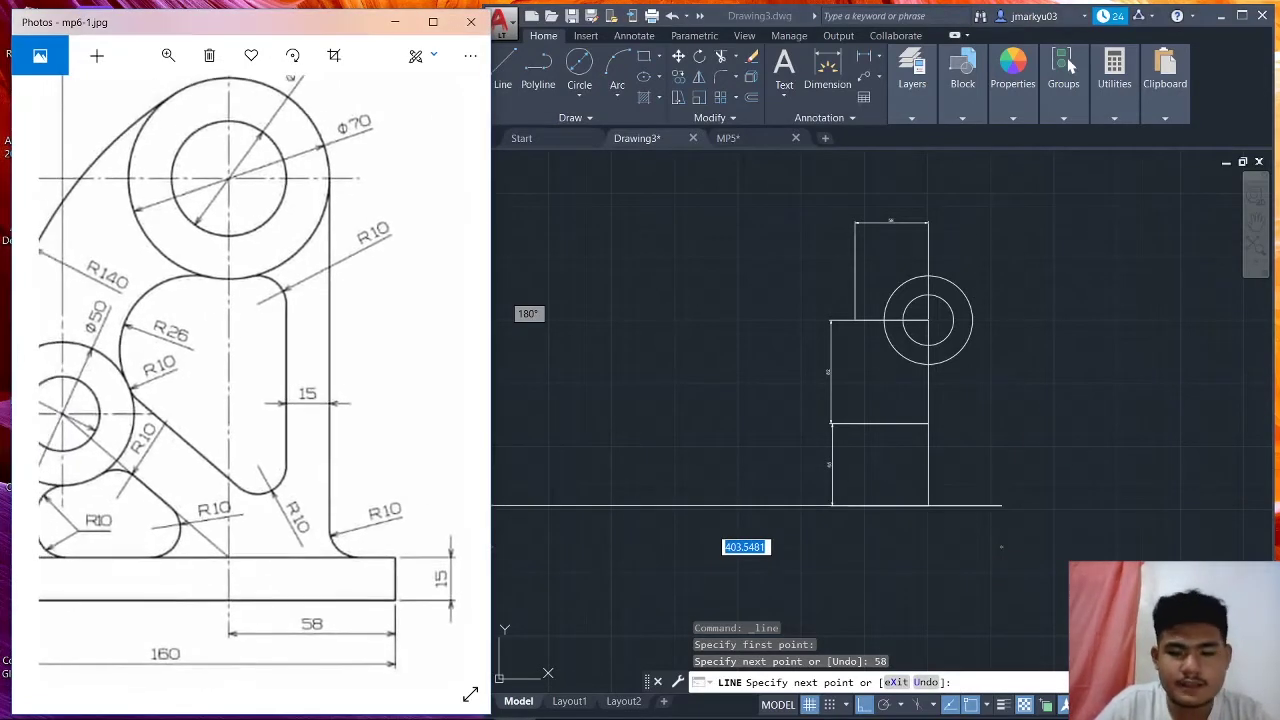
pyautogui.click(1021, 497)
pyautogui.write('15')
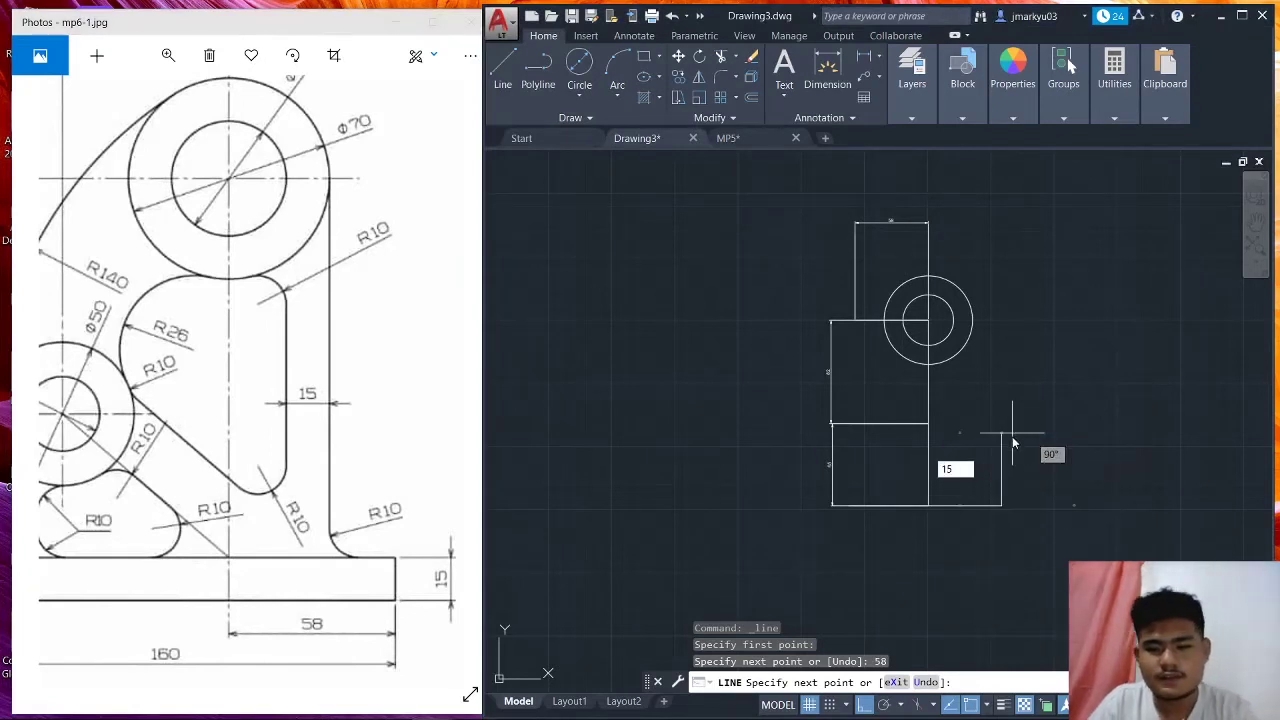
pyautogui.press('Return')
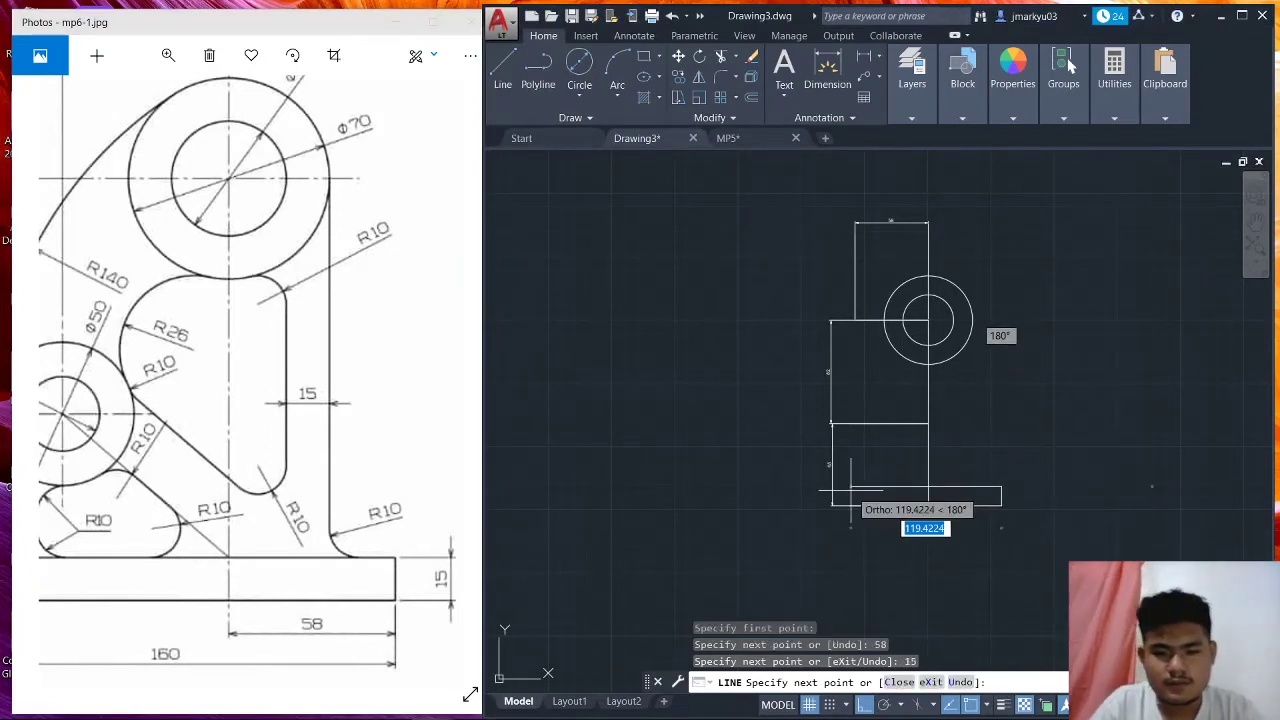
pyautogui.scroll(2, 852, 487)
pyautogui.scroll(2, 840, 488)
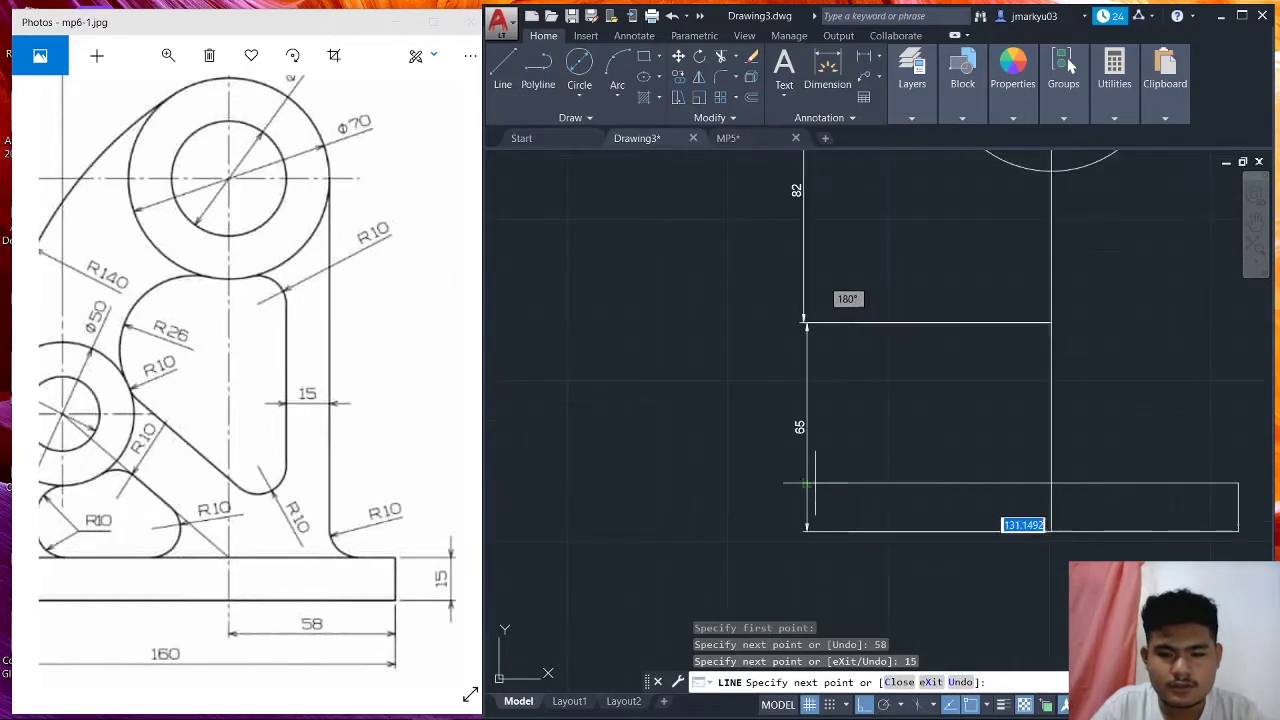
# Close the plate's top edge and add a 15 thickness dimension on its right end.
pyautogui.click(806, 530)
pyautogui.press('Escape')
pyautogui.click(893, 55)
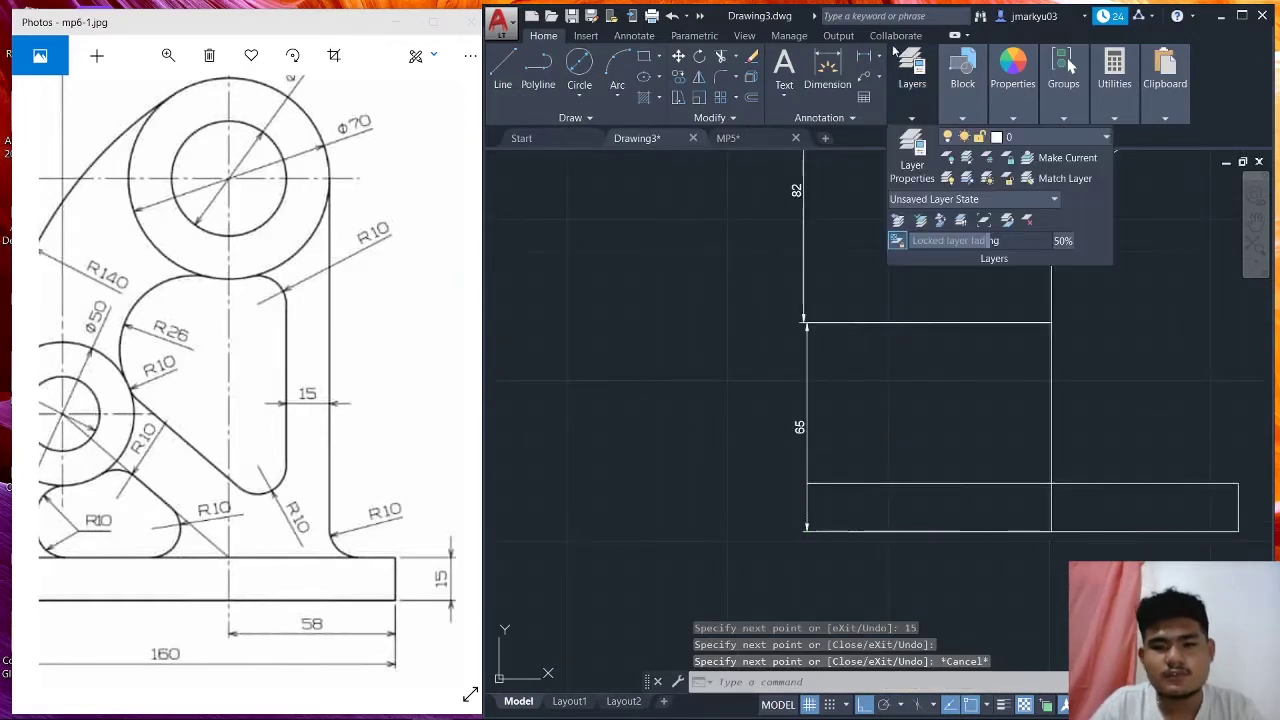
pyautogui.click(877, 60)
pyautogui.click(910, 130)
pyautogui.moveTo(1111, 448); pyautogui.dragTo(903, 406, button='middle')
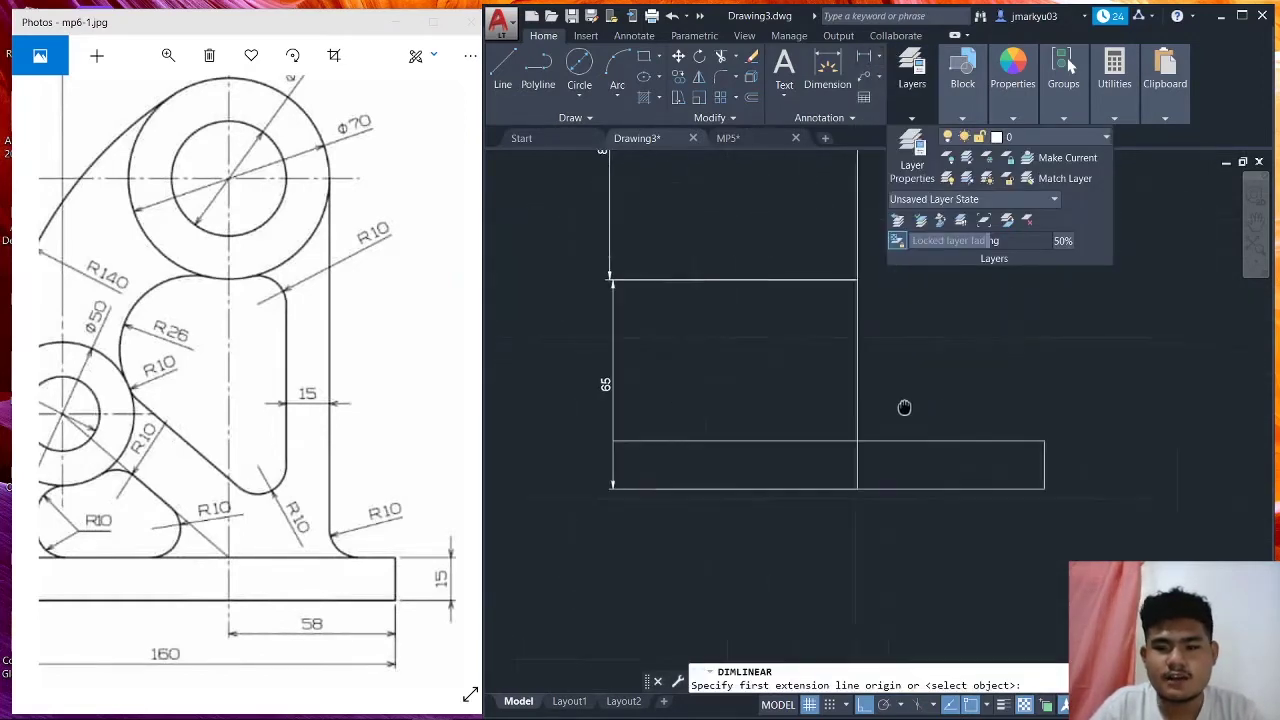
pyautogui.click(1030, 440)
pyautogui.click(1030, 487)
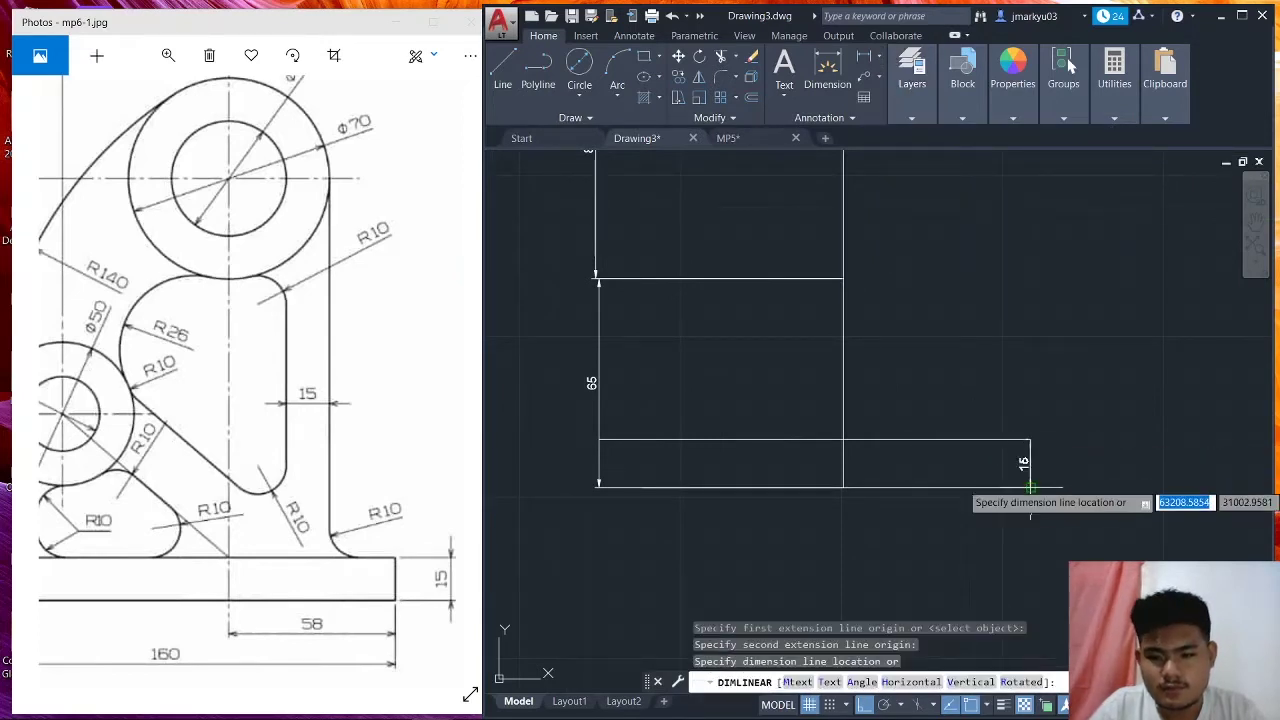
pyautogui.click(1135, 482)
# Add a 58 linear dimension below the base plate.
pyautogui.moveTo(1046, 617); pyautogui.dragTo(1066, 567, button='middle')
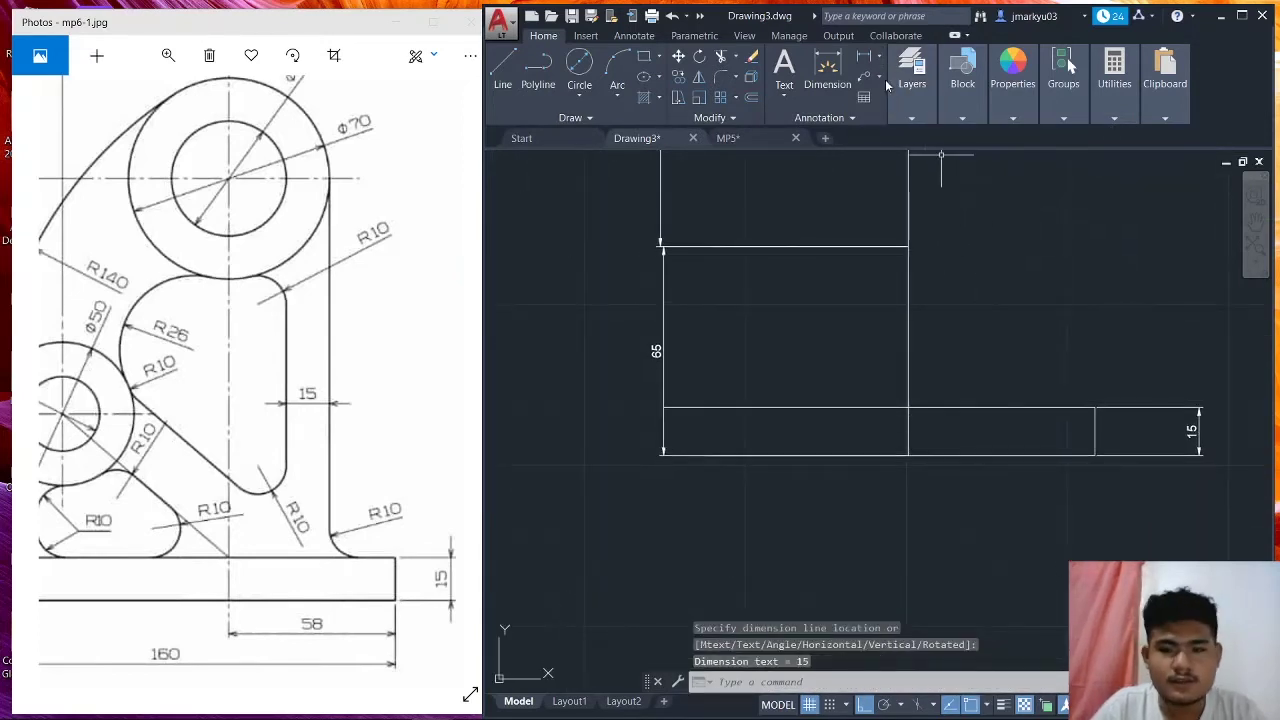
pyautogui.click(866, 58)
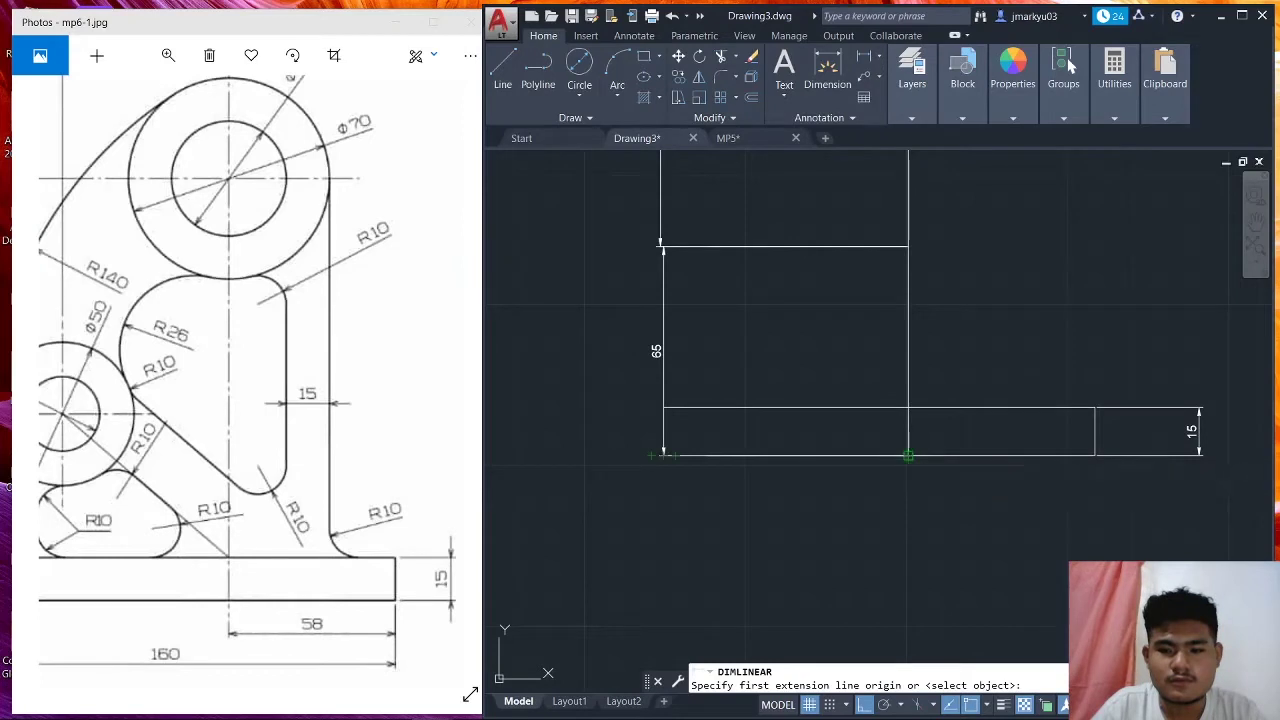
pyautogui.click(908, 455)
pyautogui.click(1095, 456)
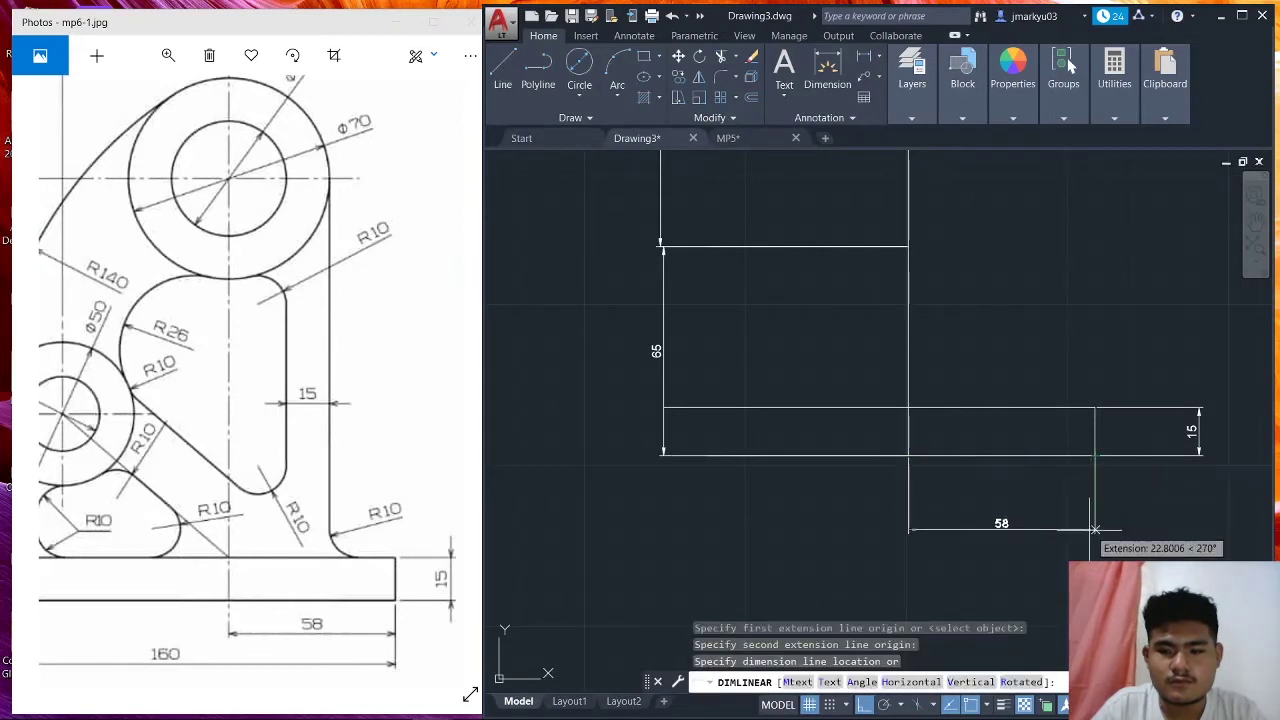
pyautogui.click(1090, 531)
pyautogui.scroll(-5, 1131, 549)
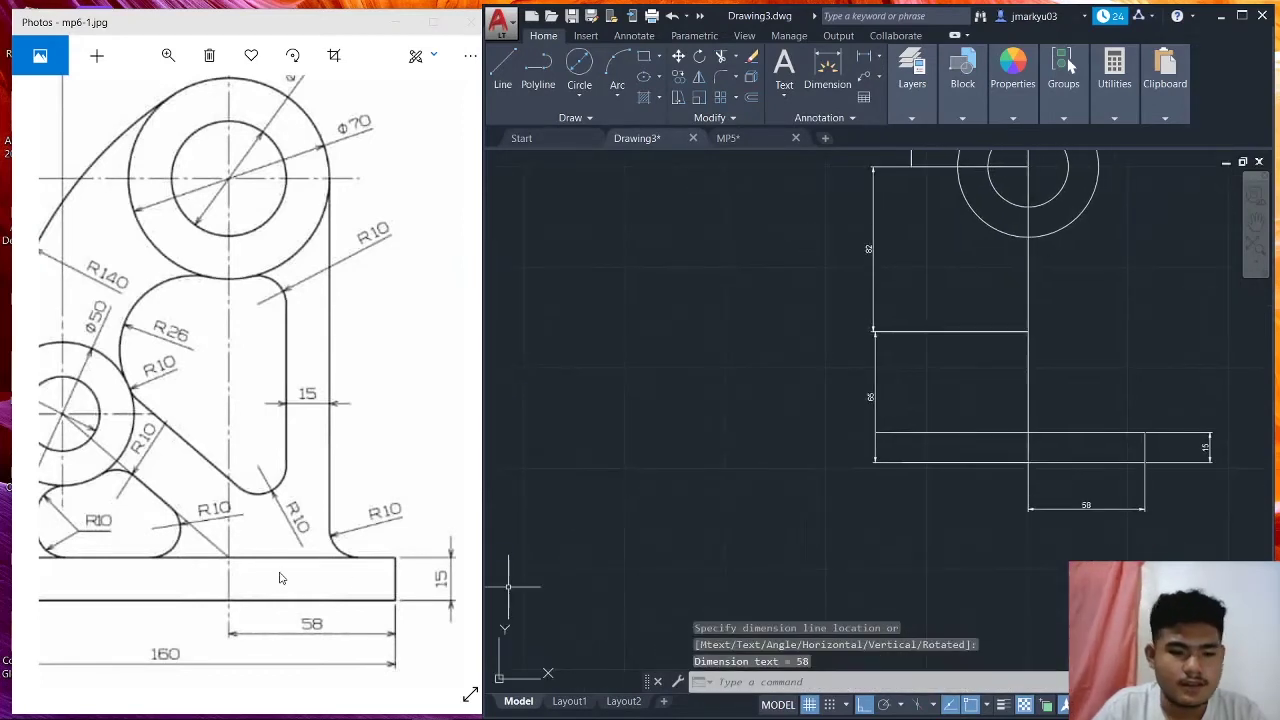
pyautogui.scroll(3, 459, 511)
pyautogui.moveTo(459, 511); pyautogui.dragTo(364, 574)
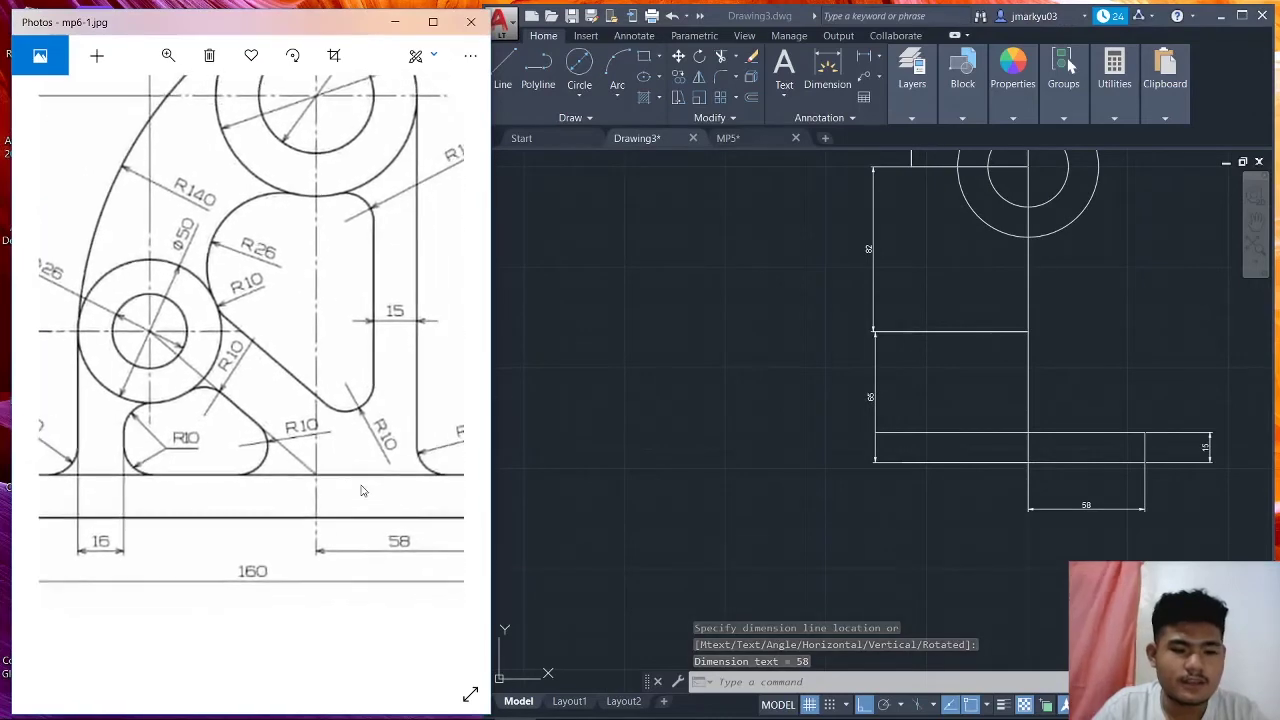
# Compute 160 − 58 = 102 in Windows Calculator, then return to AutoCAD.
pyautogui.click(637, 703)
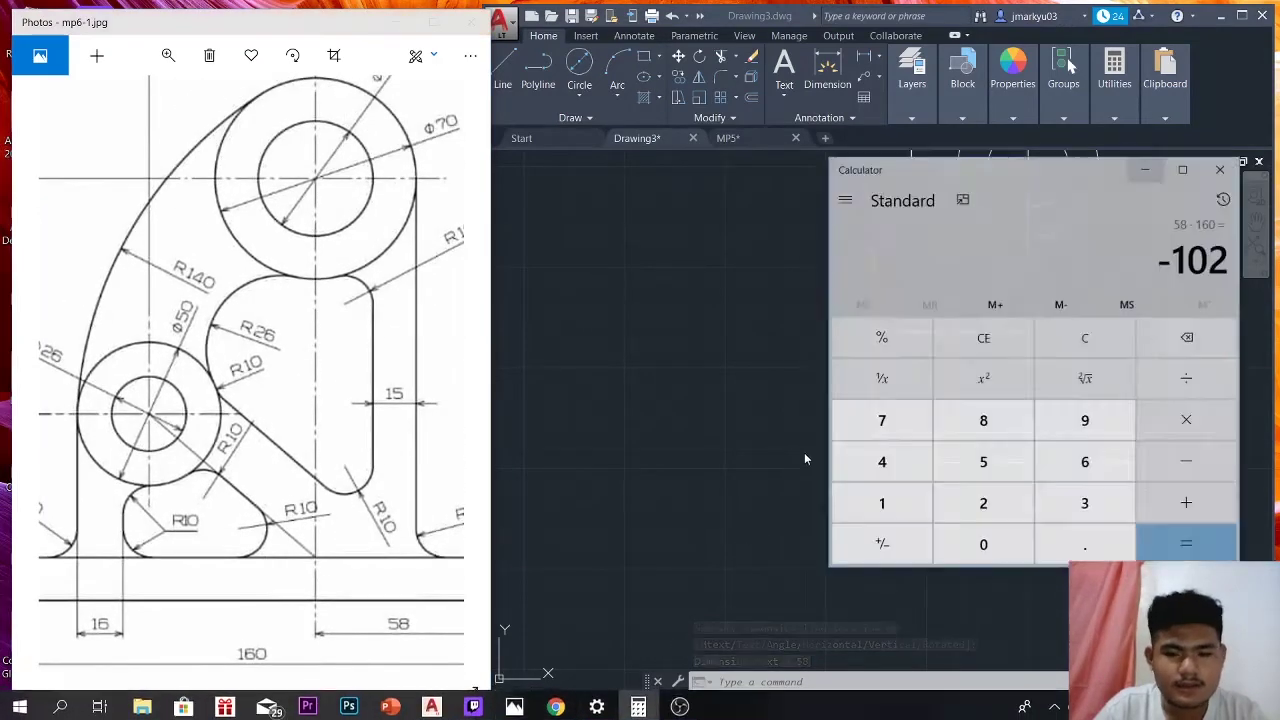
pyautogui.click(1092, 330)
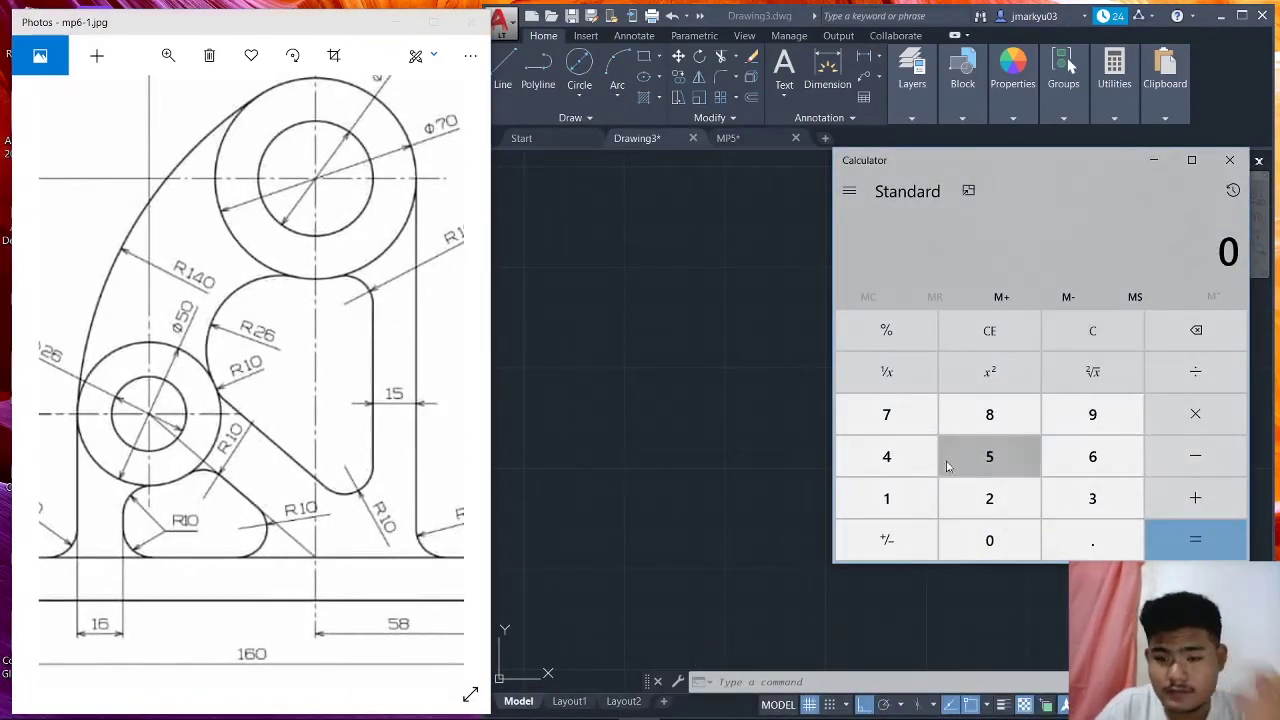
pyautogui.write('16')
pyautogui.click(1014, 535)
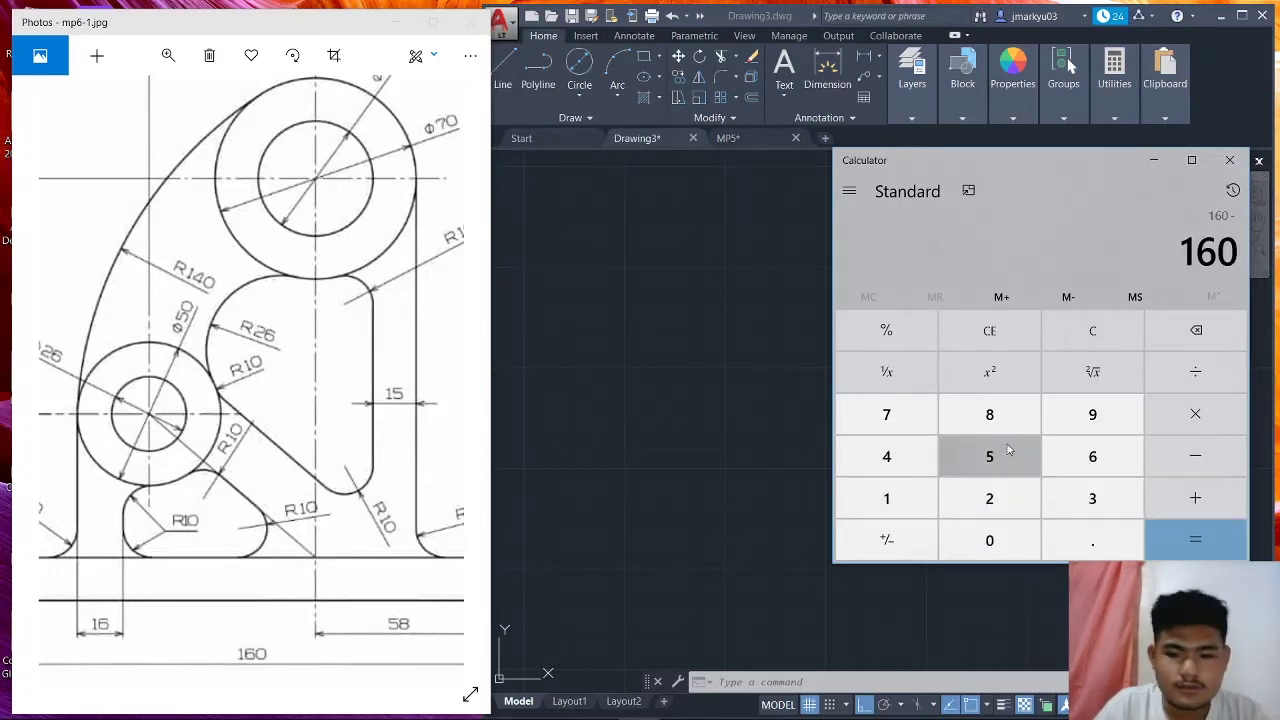
pyautogui.write('58')
pyautogui.click(1196, 541)
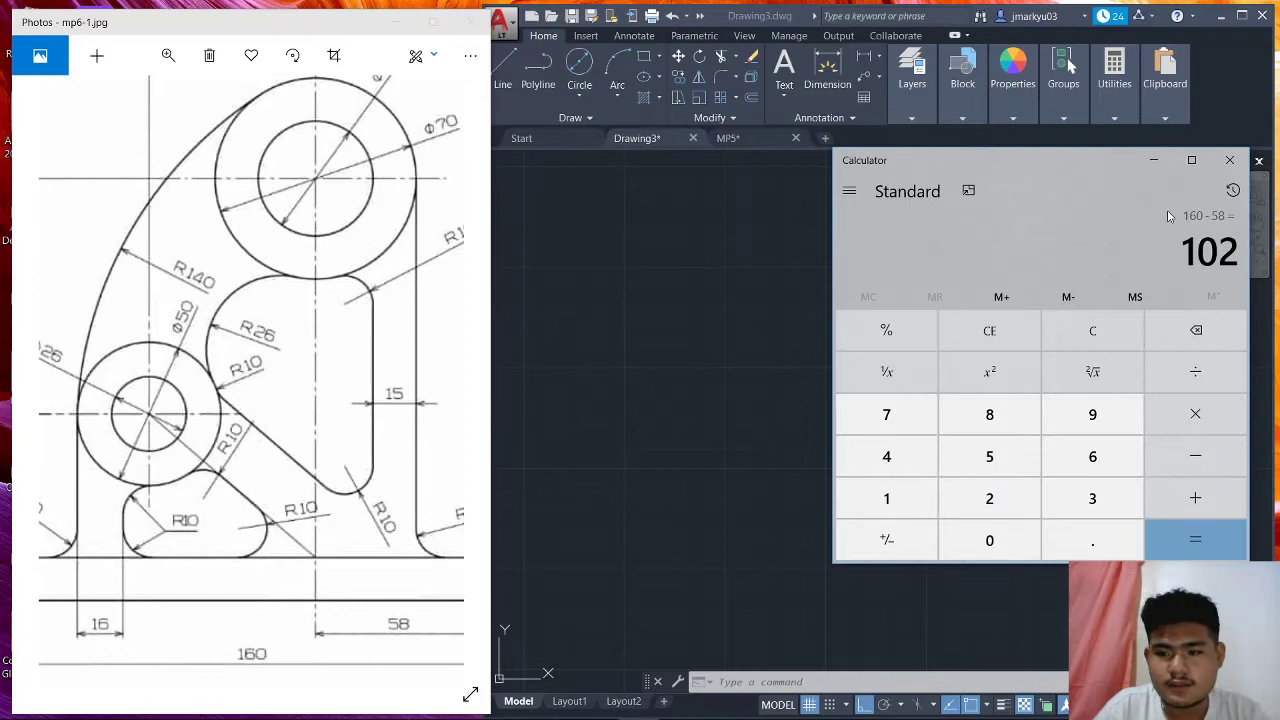
pyautogui.click(1153, 160)
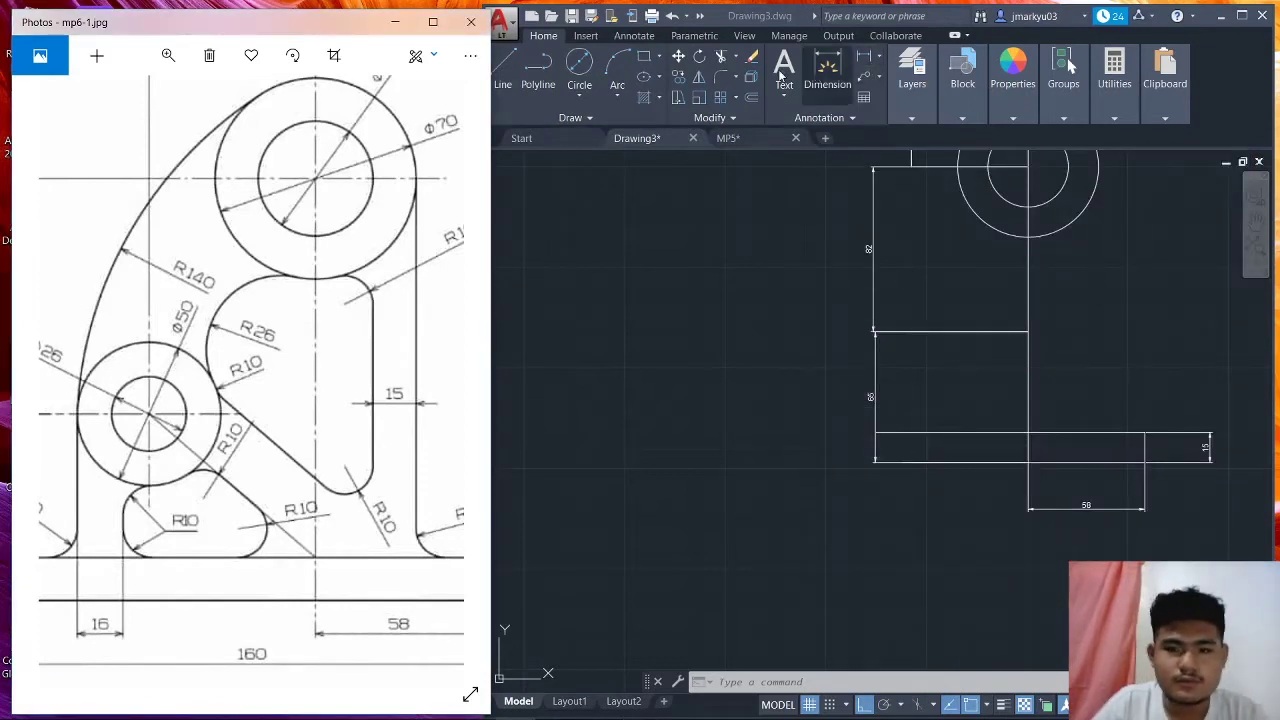
pyautogui.click(526, 92)
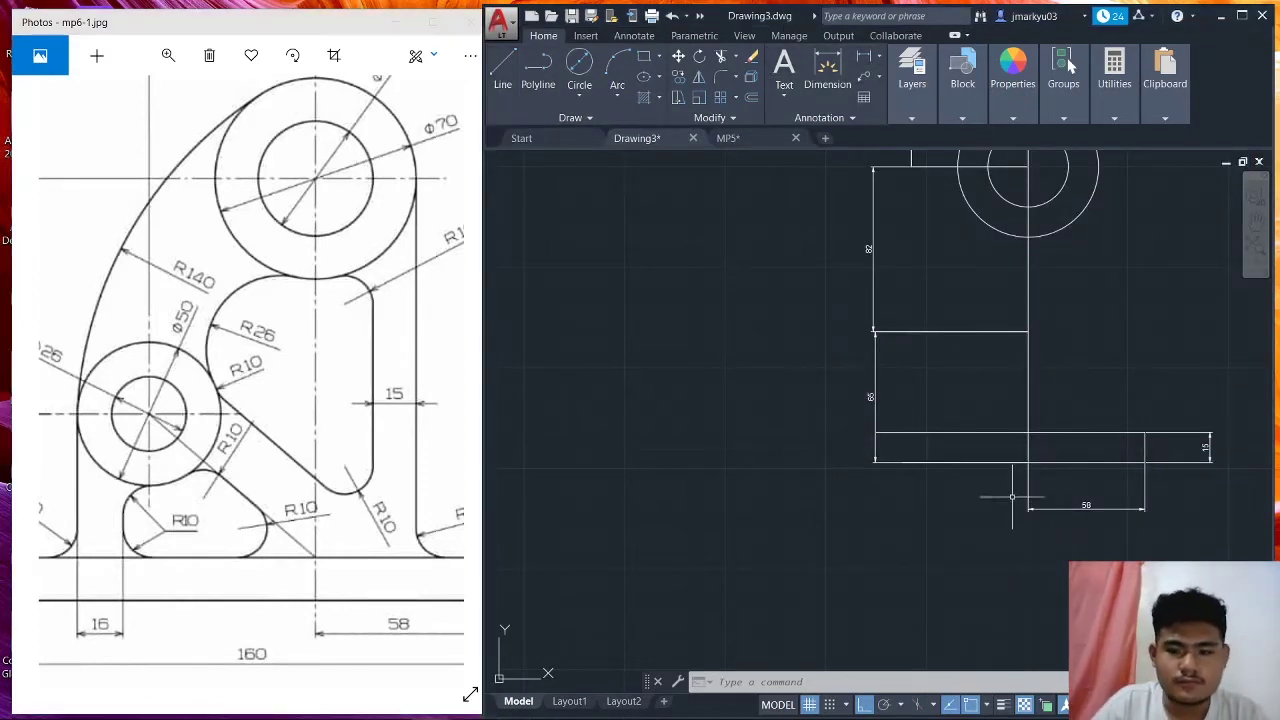
# Draw a 102-unit line leftward from the lower block's bottom-left corner.
pyautogui.click(502, 84)
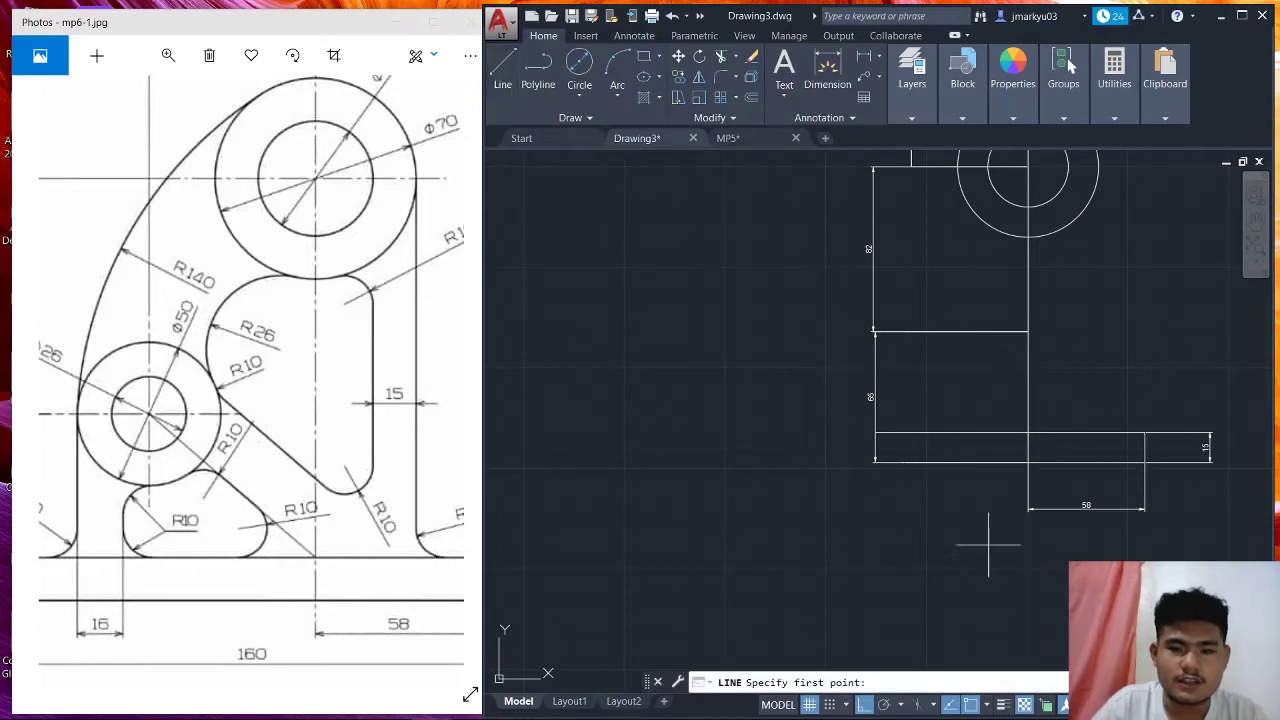
pyautogui.click(1029, 462)
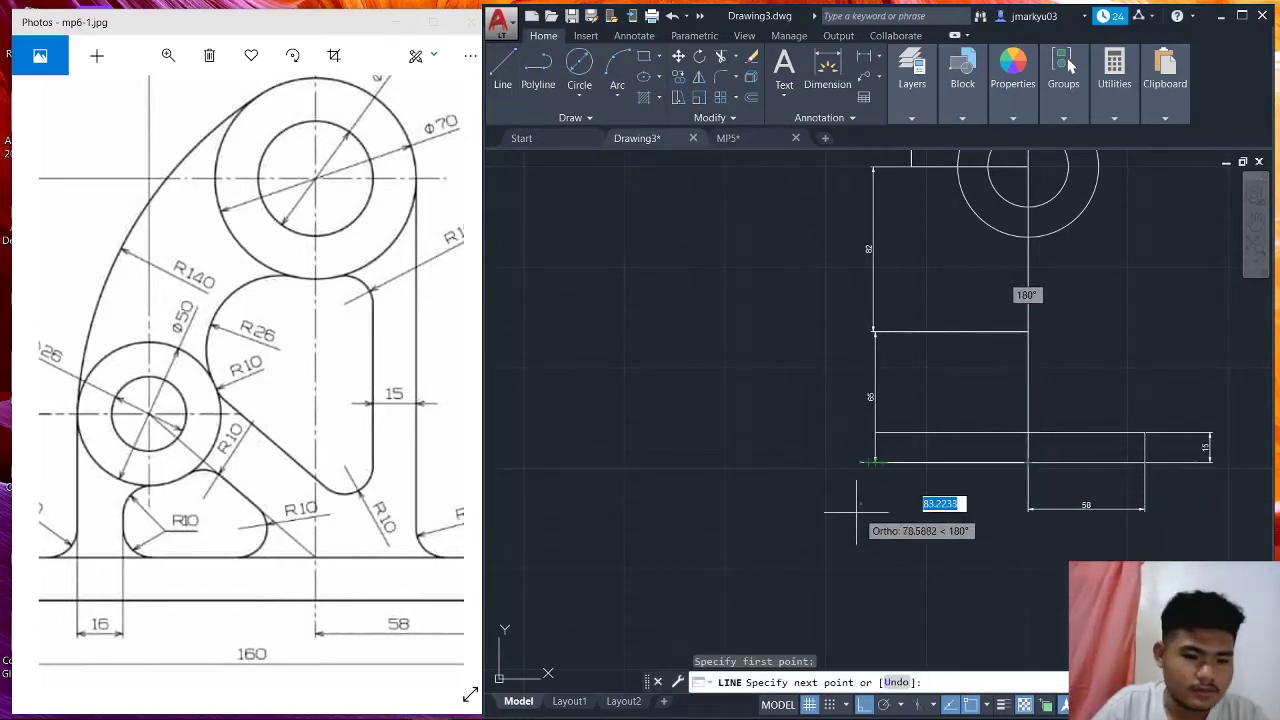
pyautogui.press('Escape')
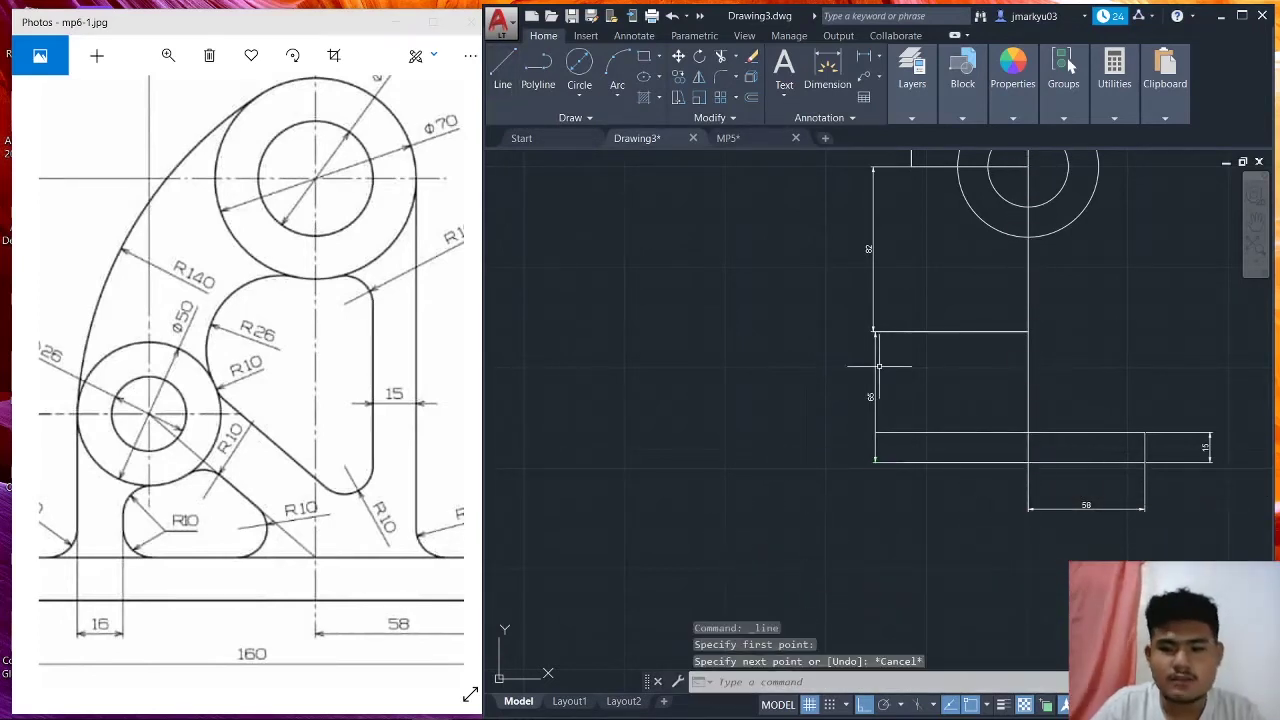
pyautogui.click(513, 64)
pyautogui.moveTo(440, 509)
pyautogui.mouseDown()
pyautogui.moveTo(424, 474)
pyautogui.moveTo(560, 509)
pyautogui.mouseUp()
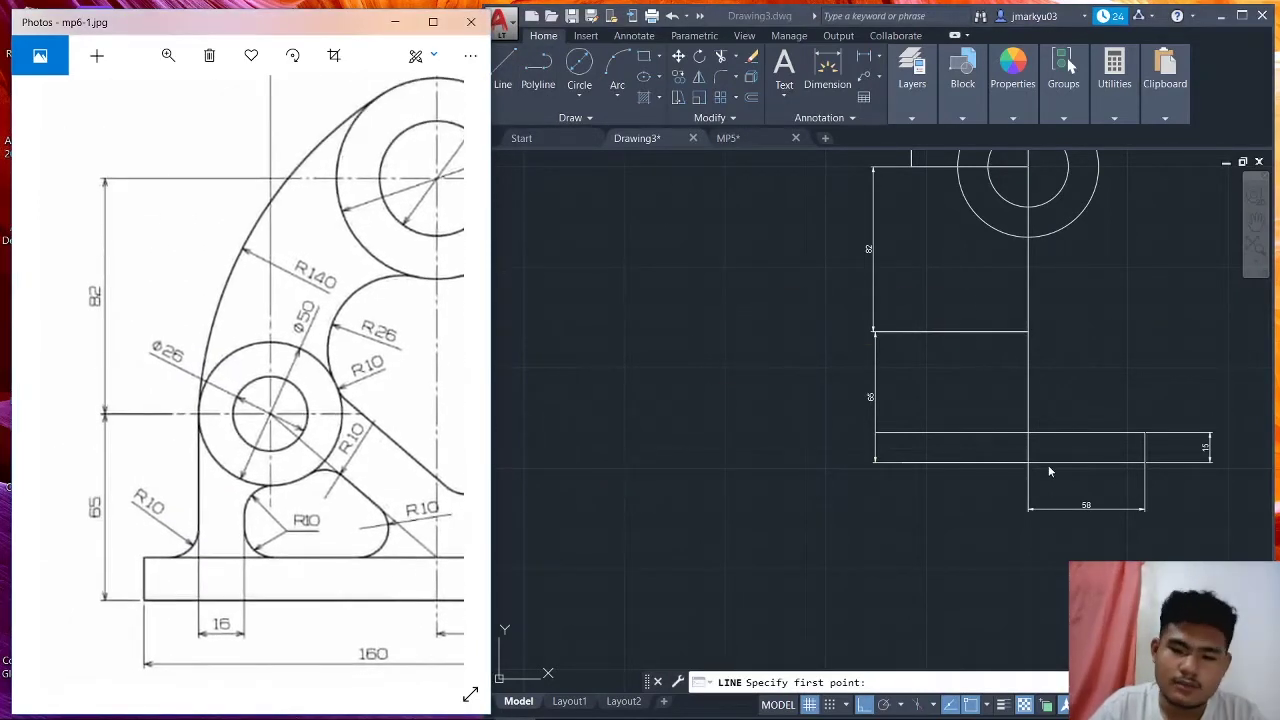
pyautogui.click(503, 66)
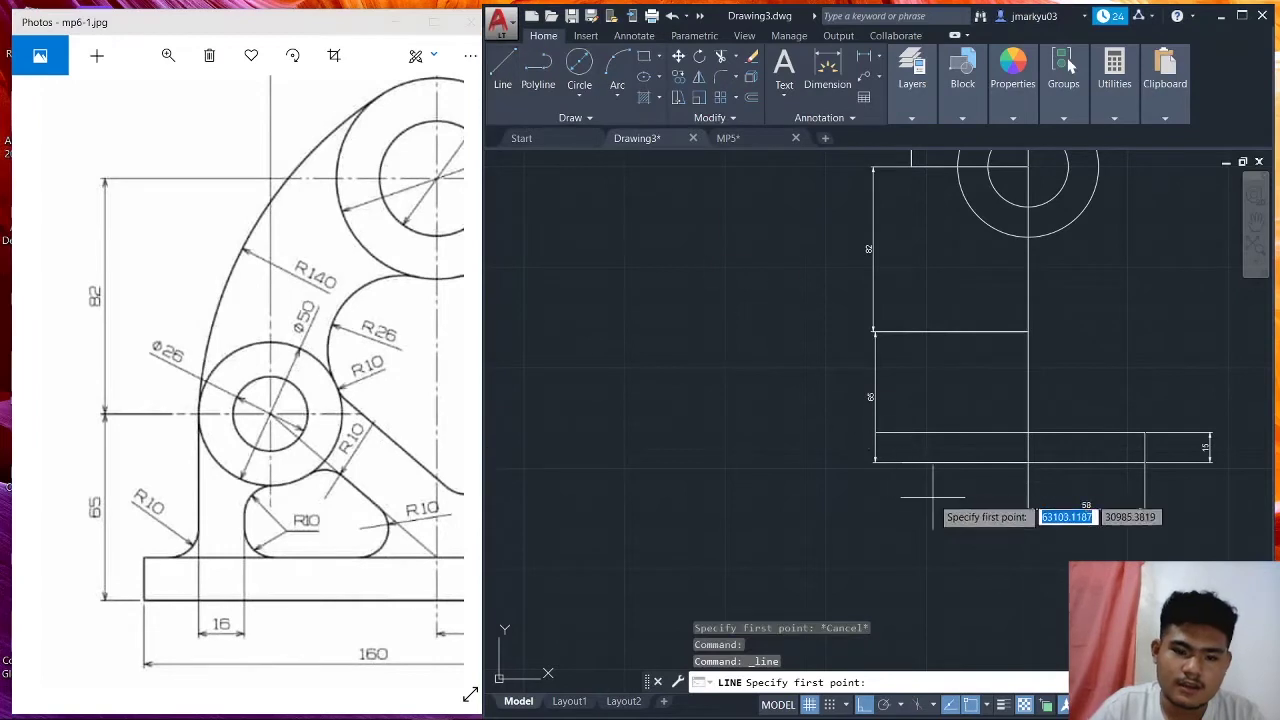
pyautogui.click(875, 462)
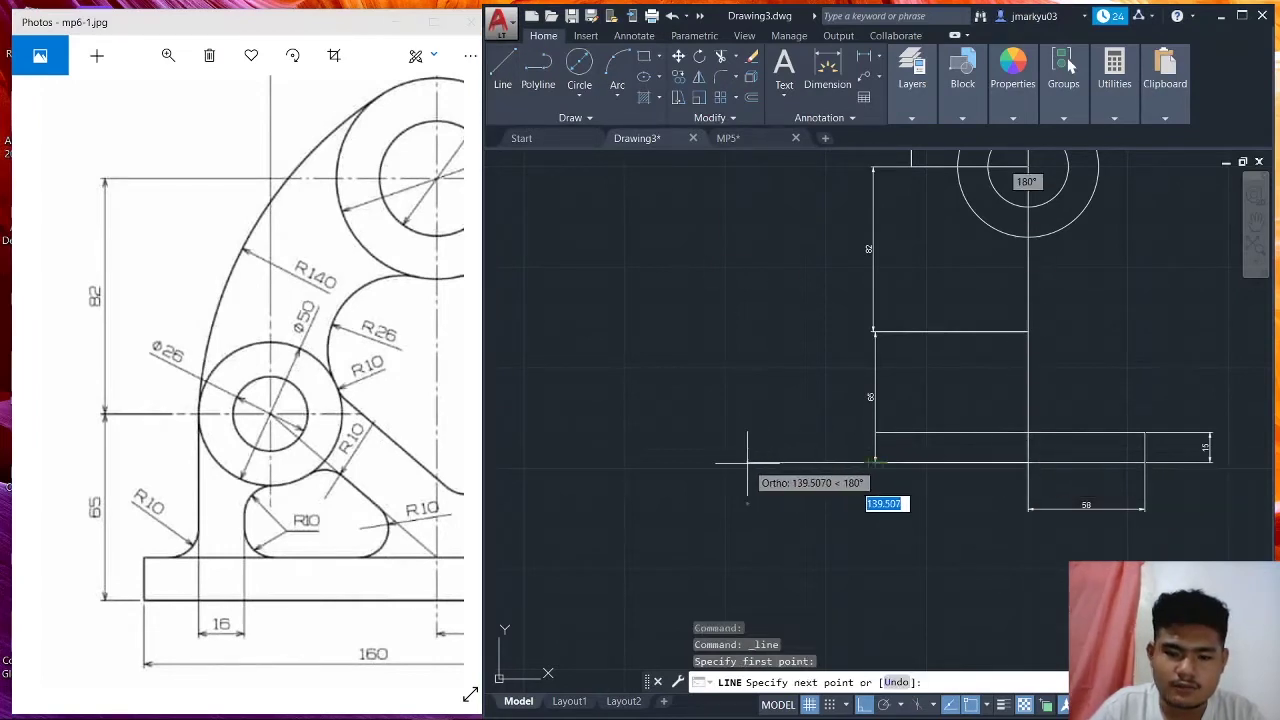
pyautogui.write('102')
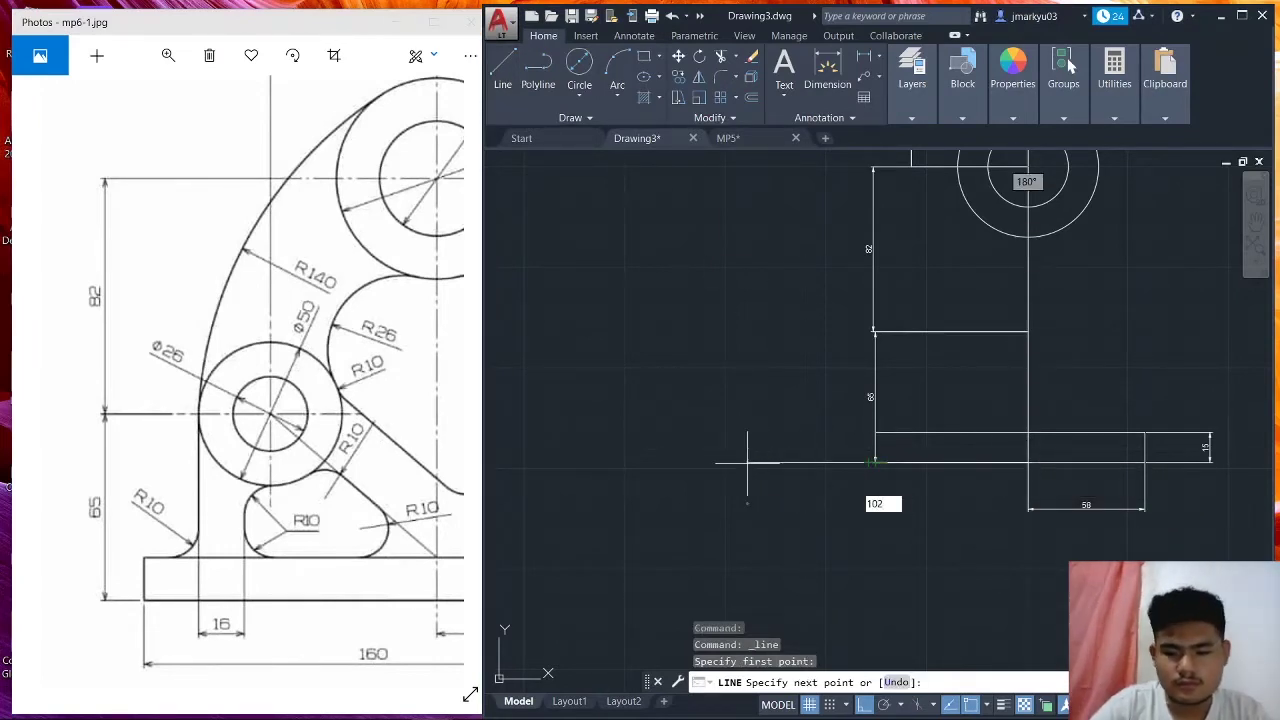
pyautogui.press('Return')
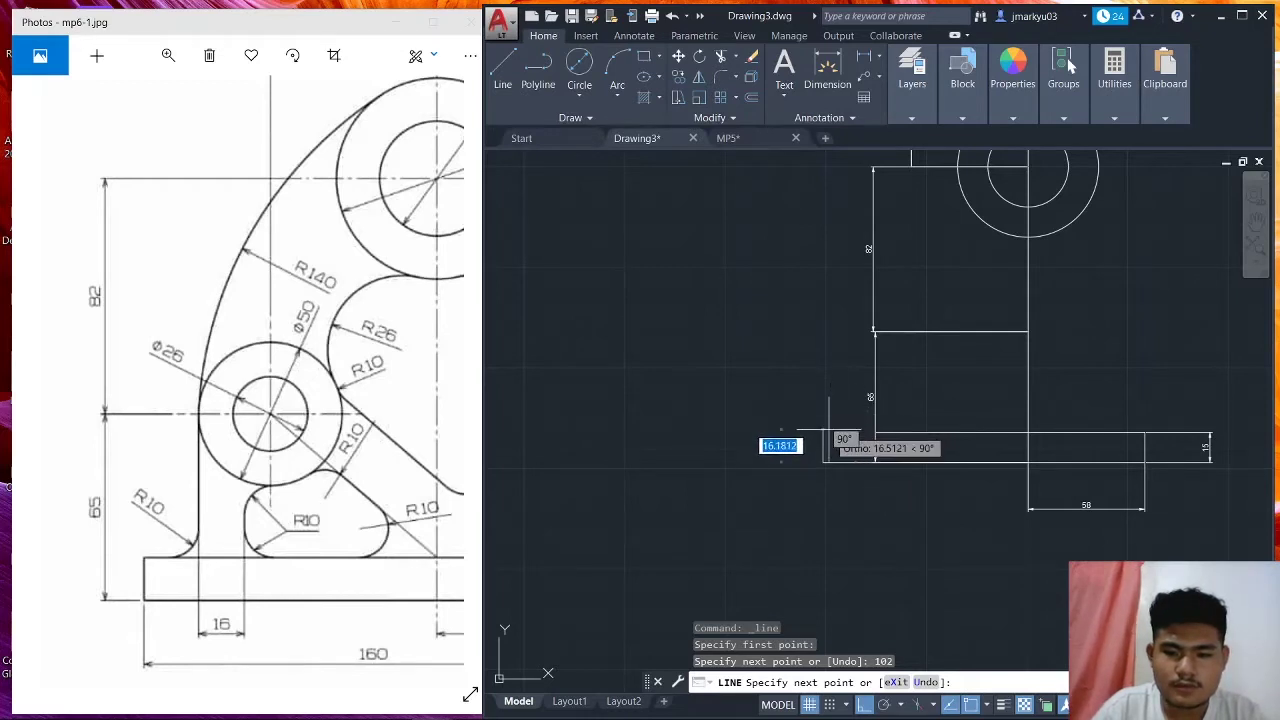
pyautogui.press('Escape')
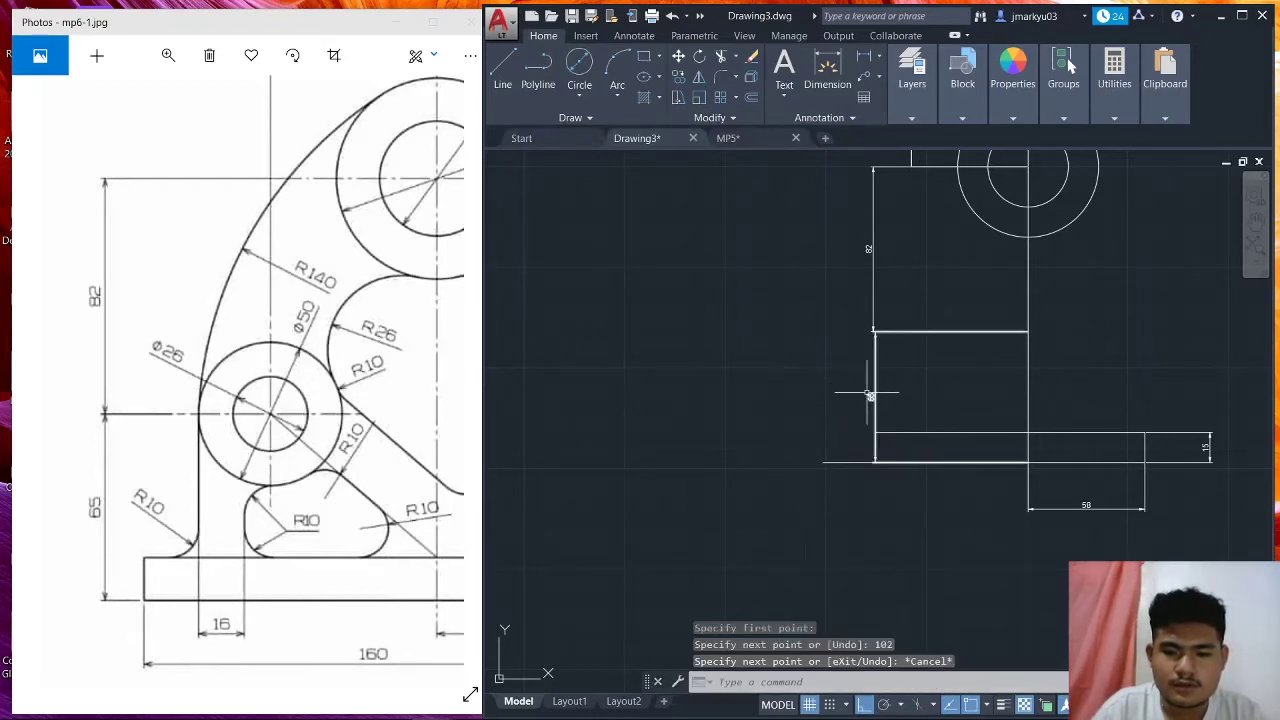
# Stretch the lower and upper blocks' left edges leftward so they line up.
pyautogui.click(872, 397)
pyautogui.click(871, 397)
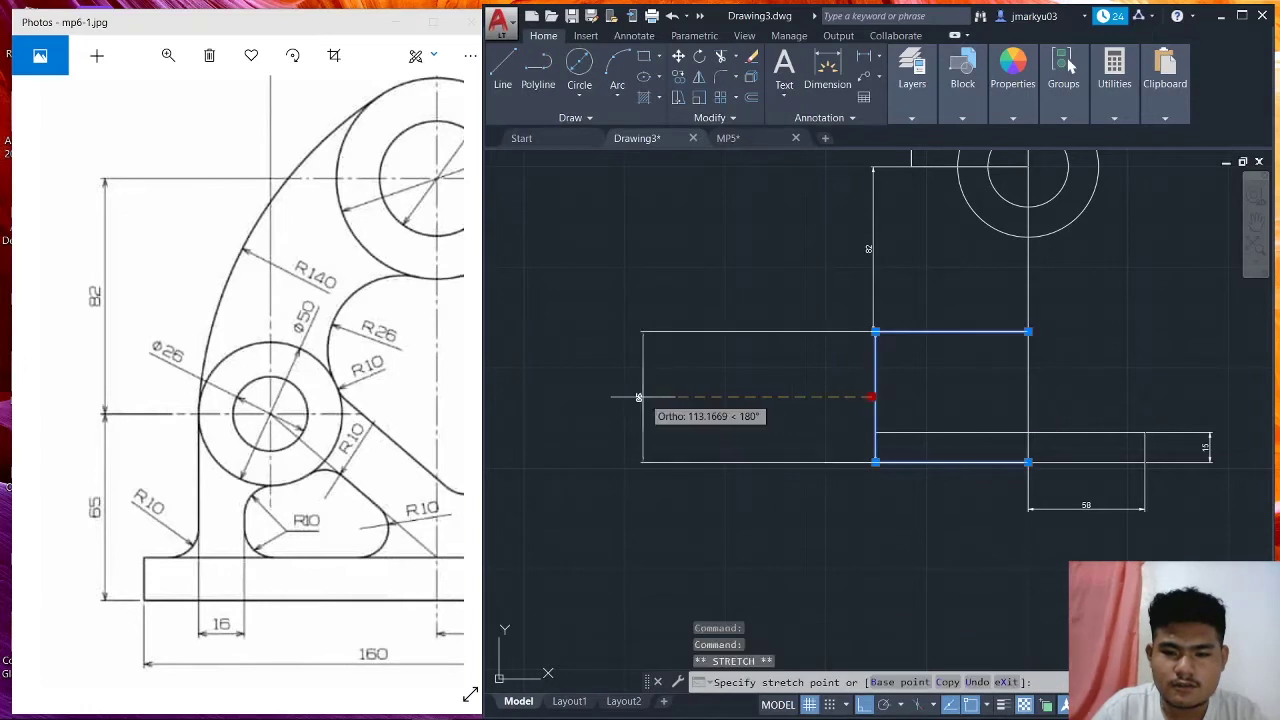
pyautogui.click(637, 397)
pyautogui.click(869, 250)
pyautogui.click(869, 250)
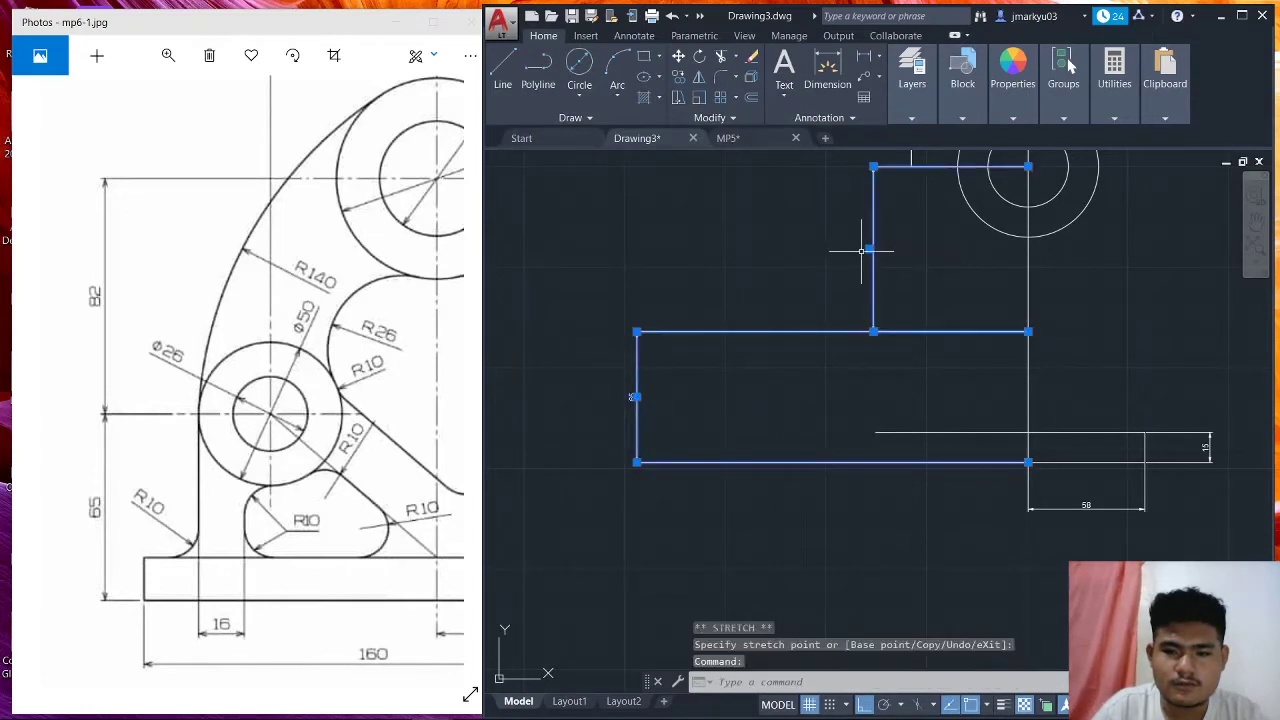
pyautogui.click(633, 249)
pyautogui.press('Escape')
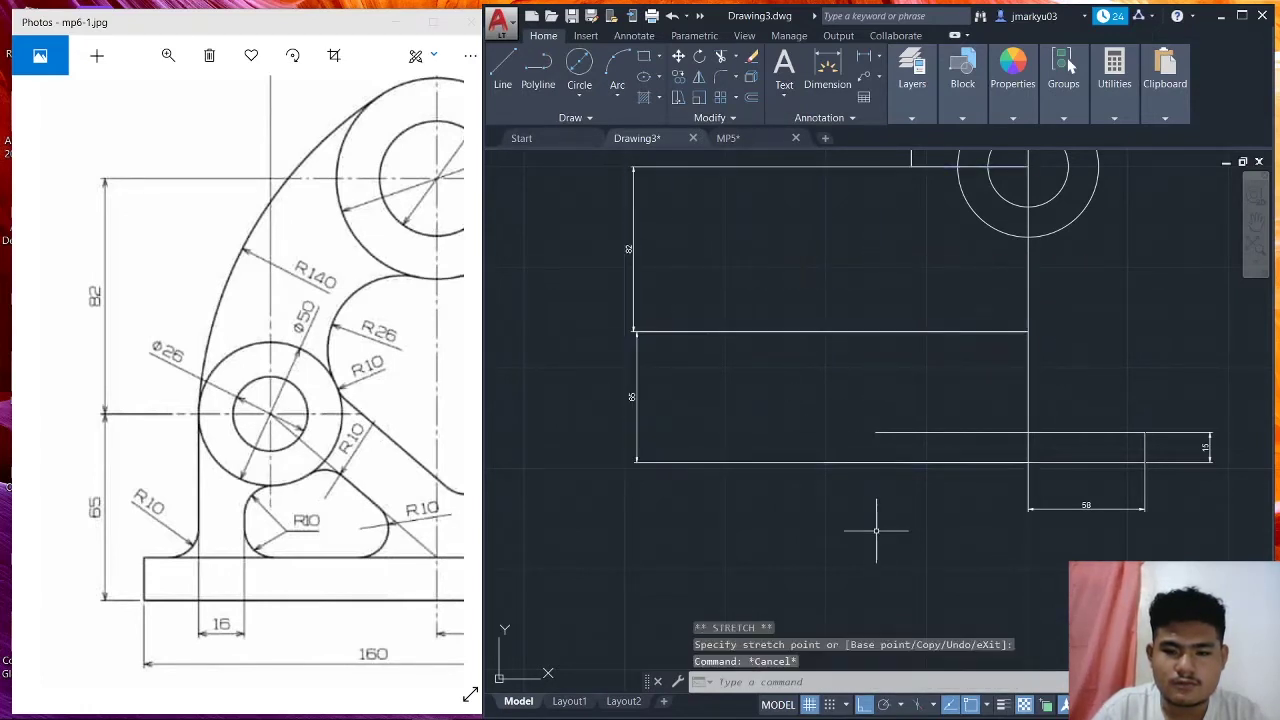
# Try extending the base plate's left end with a line and a grip stretch, then cancel.
pyautogui.click(947, 462)
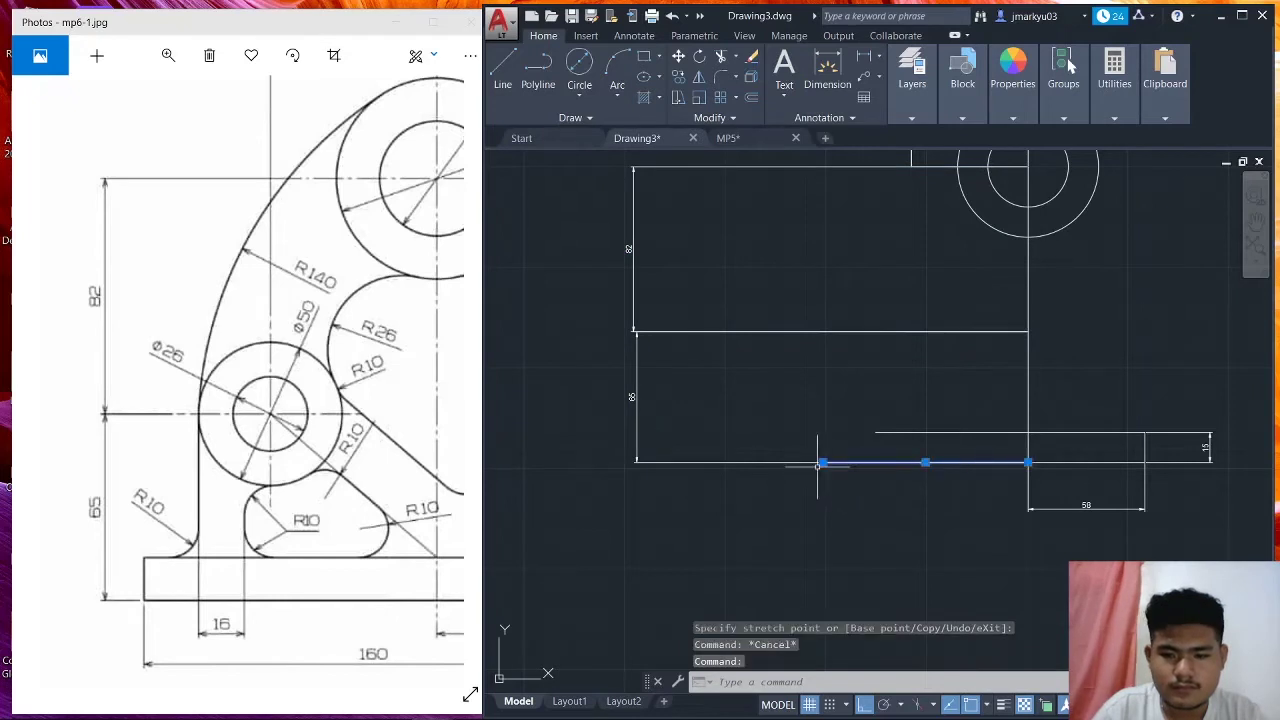
pyautogui.click(505, 70)
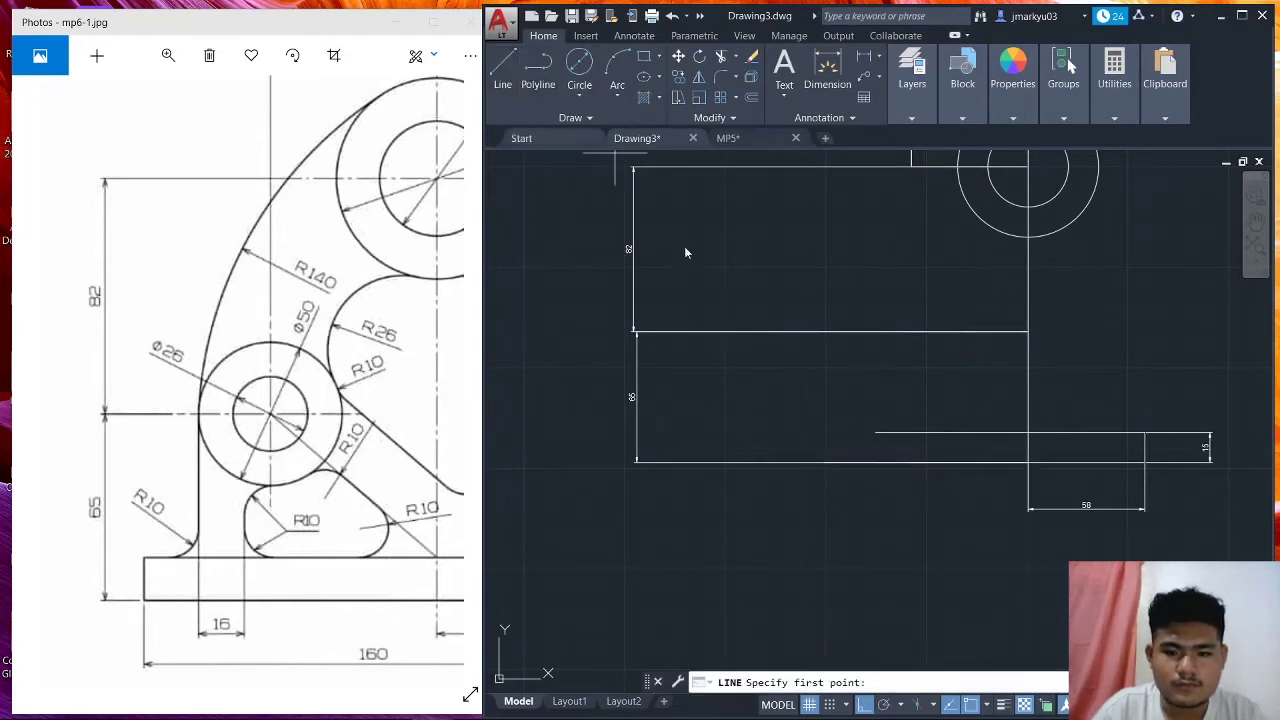
pyautogui.click(822, 462)
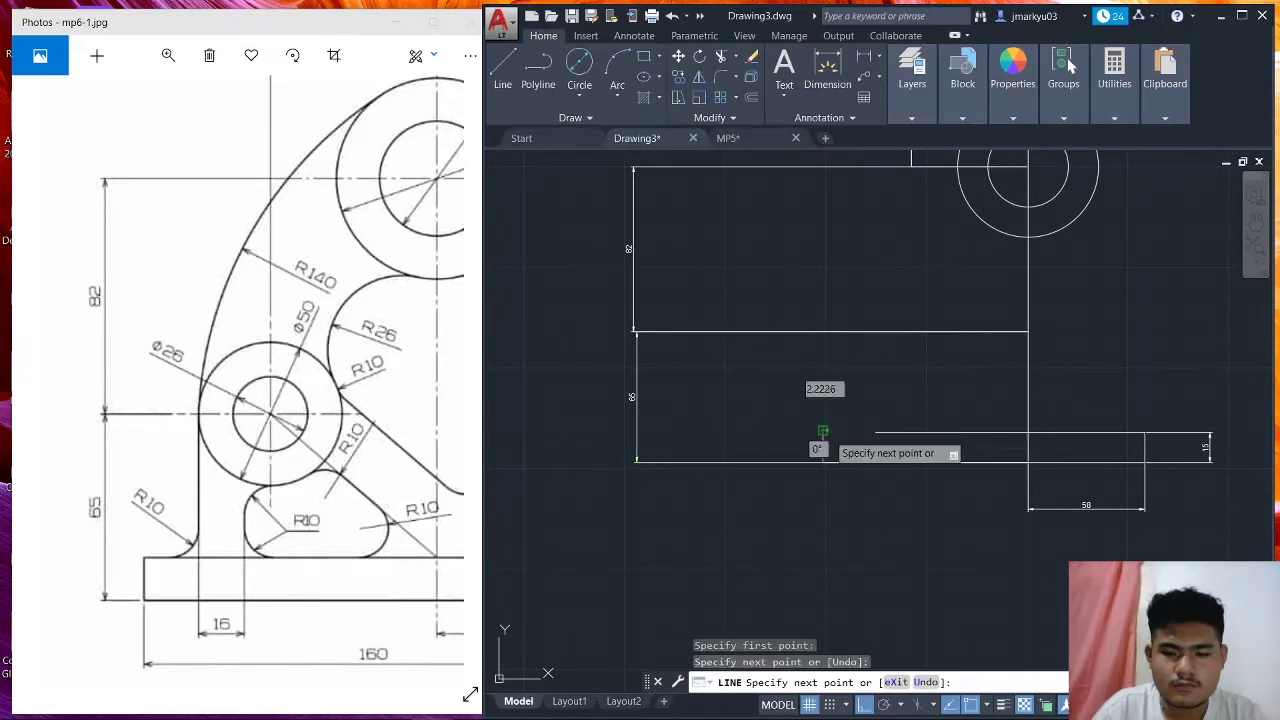
pyautogui.press('Escape')
pyautogui.click(880, 432)
pyautogui.click(875, 432)
pyautogui.scroll(6, 814, 425)
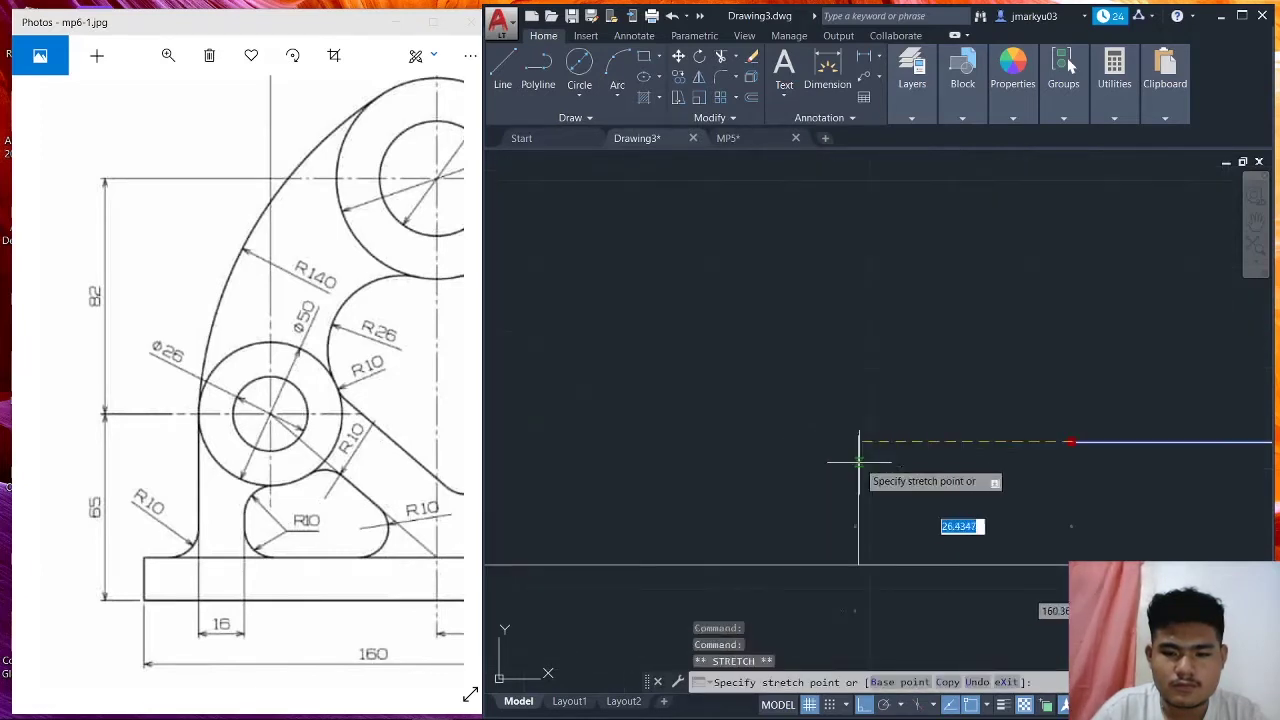
pyautogui.press('Escape')
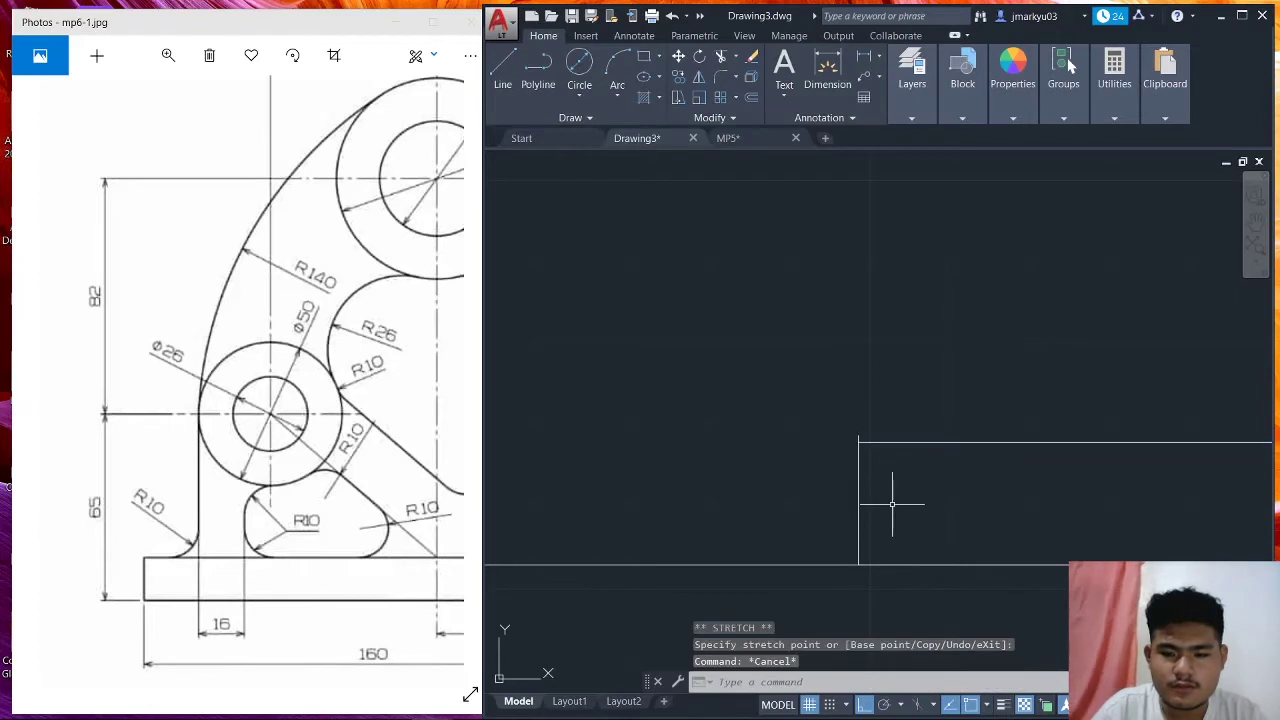
# Select all objects for TRIM, cancel it, and pan the drawing back into view.
pyautogui.hotkey('ctrl', 'a')
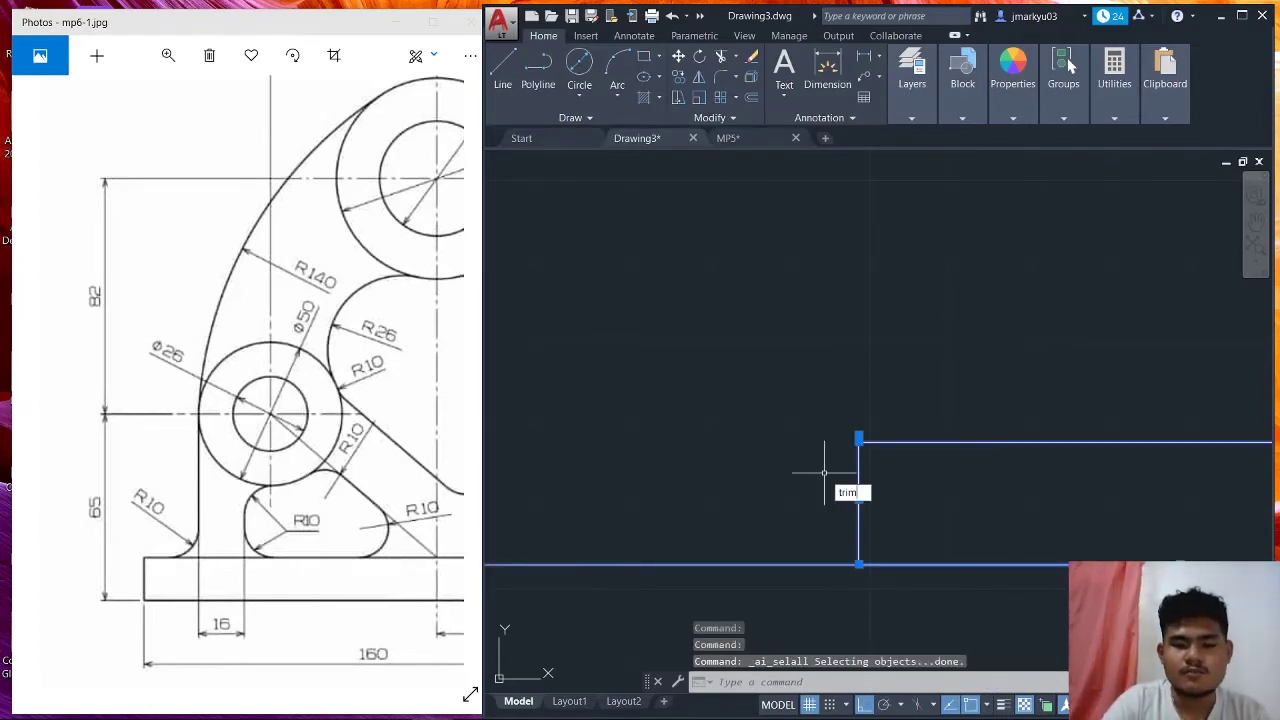
pyautogui.press('Return')
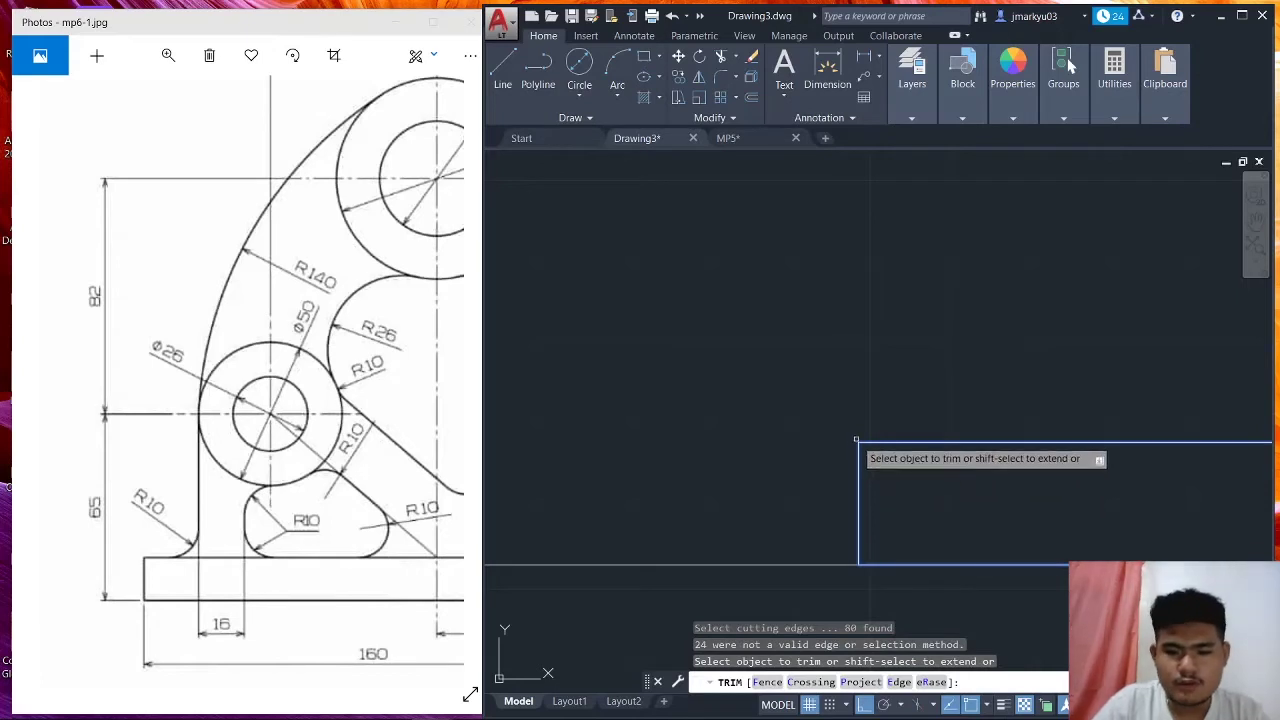
pyautogui.press('Escape')
pyautogui.scroll(-3, 943, 443)
pyautogui.moveTo(914, 455); pyautogui.dragTo(928, 432, button='middle')
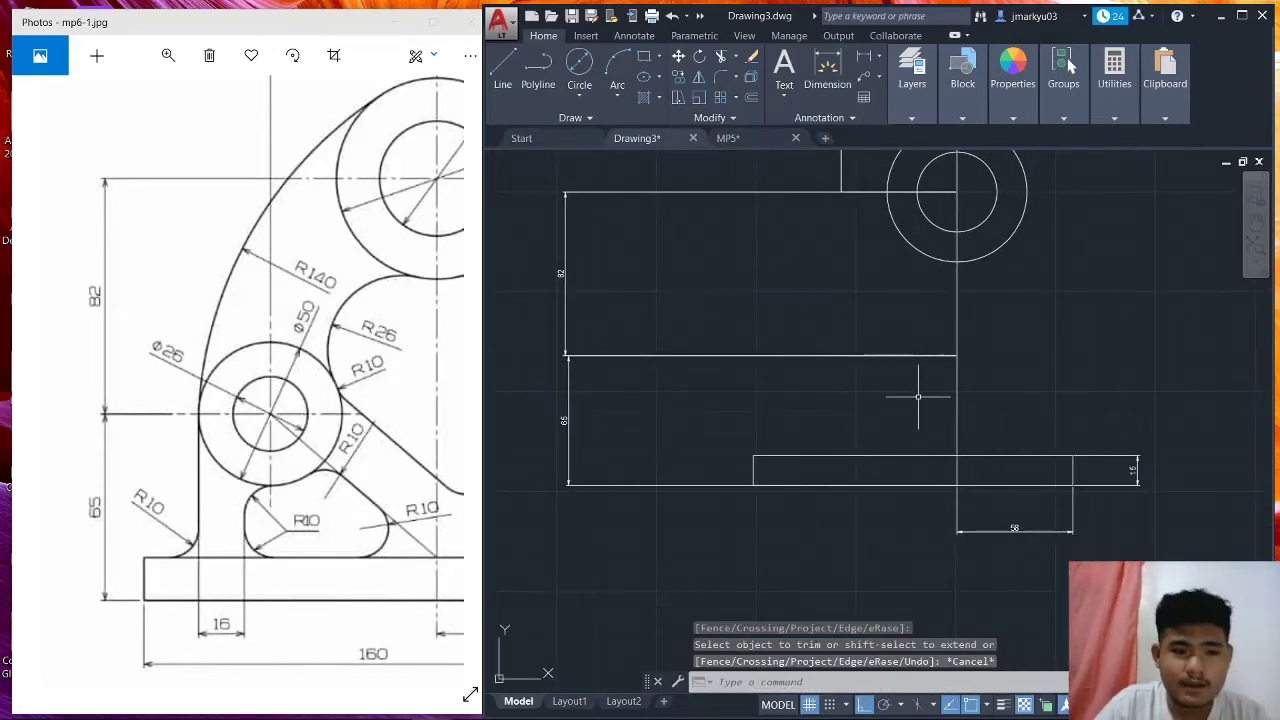
pyautogui.scroll(-3, 918, 396)
pyautogui.click(230, 376)
pyautogui.scroll(2, 230, 376)
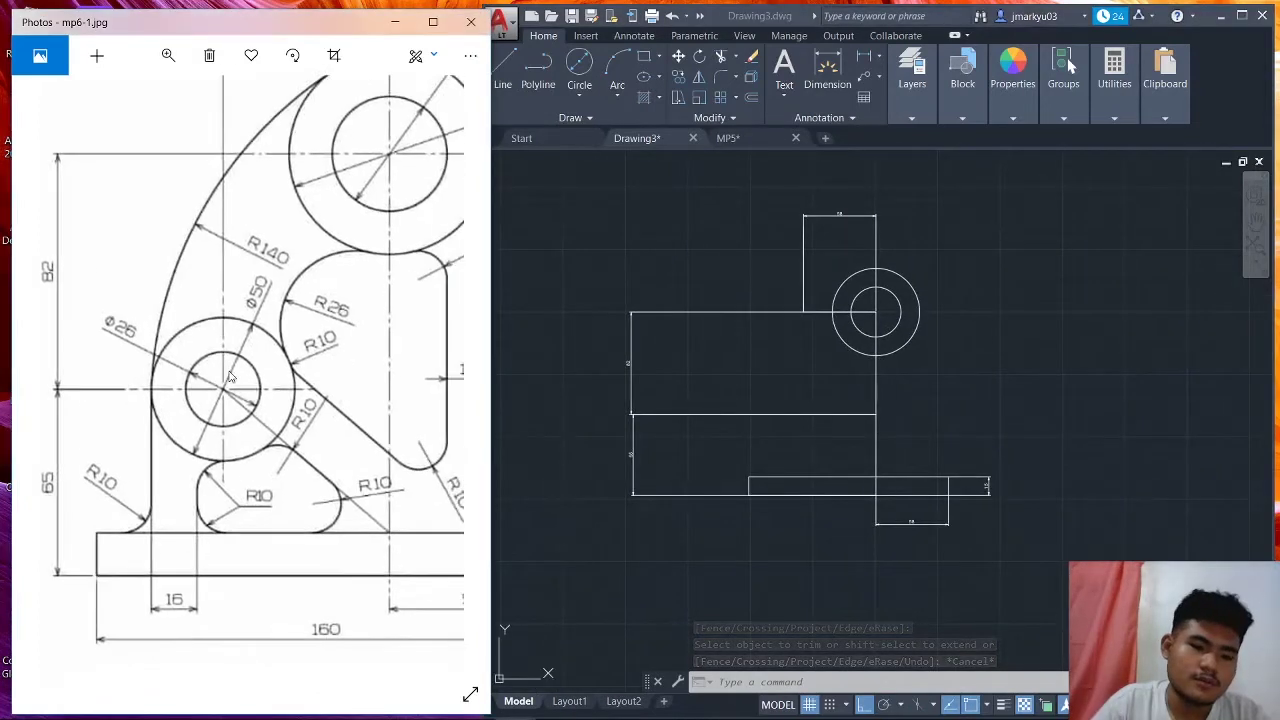
pyautogui.scroll(2, 230, 390)
pyautogui.scroll(-2, 230, 410)
pyautogui.moveTo(230, 422); pyautogui.dragTo(230, 530)
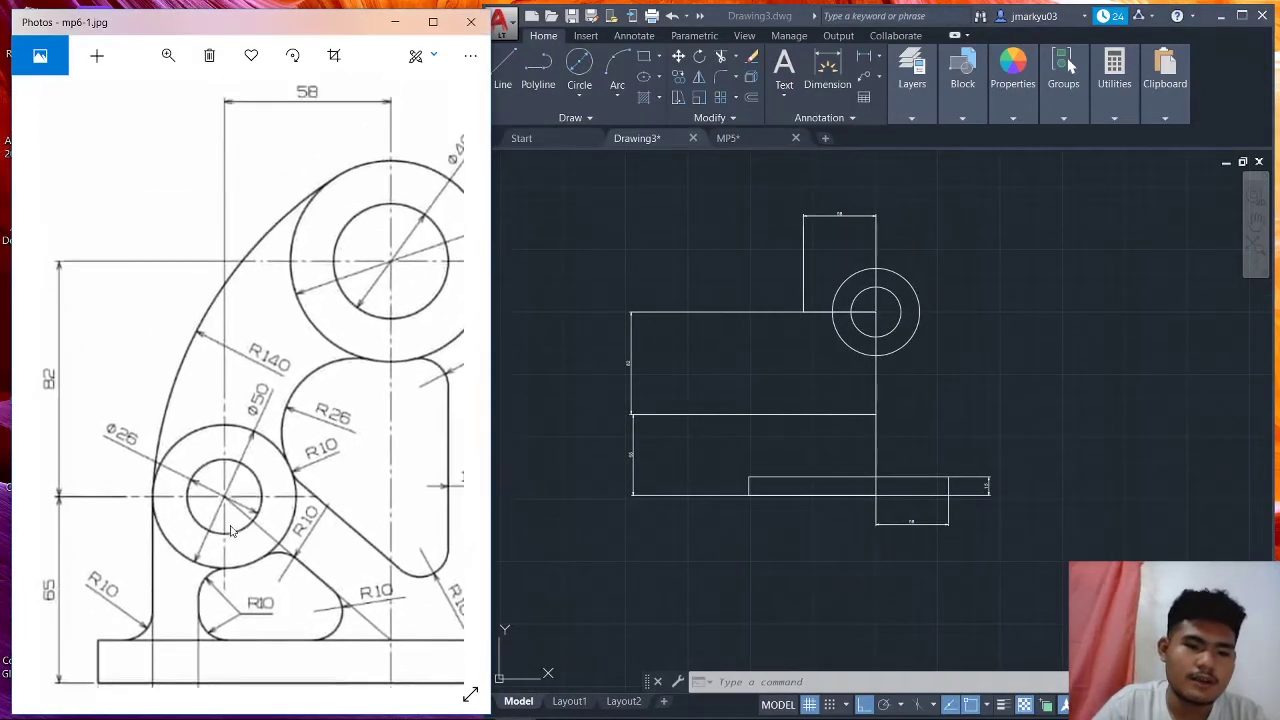
pyautogui.scroll(1, 230, 530)
pyautogui.scroll(-1, 330, 190)
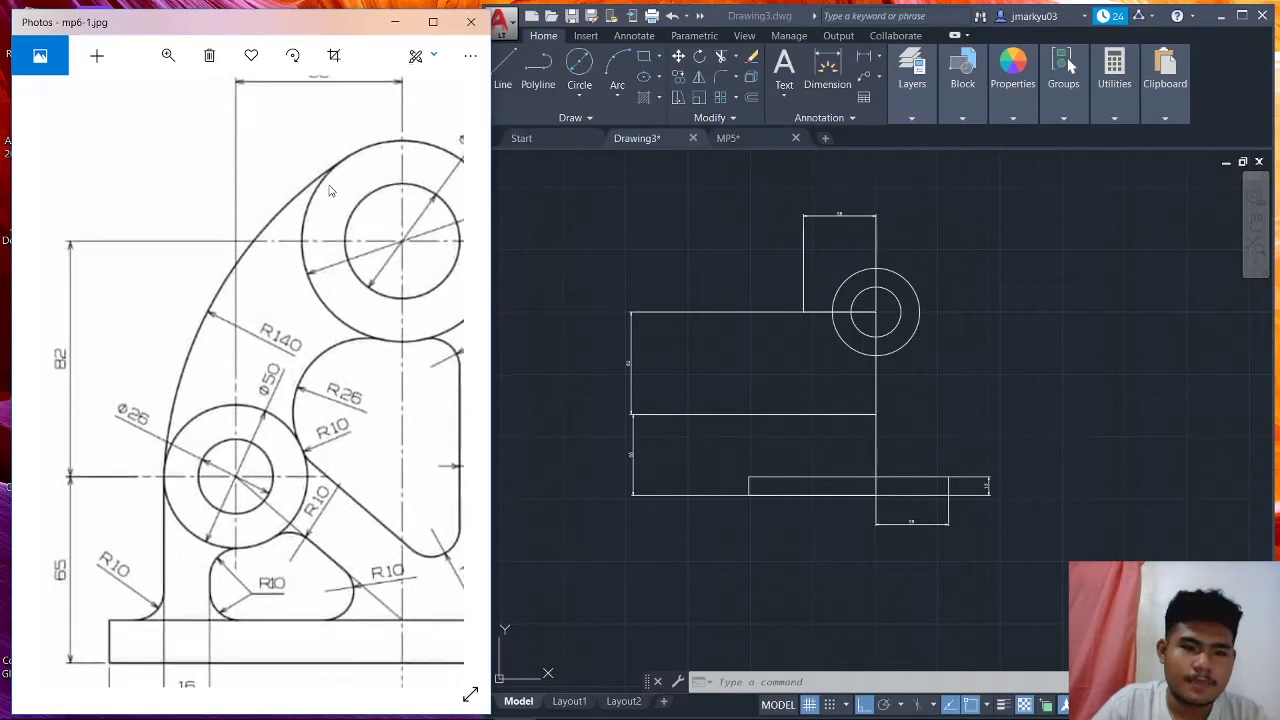
pyautogui.scroll(-1, 330, 190)
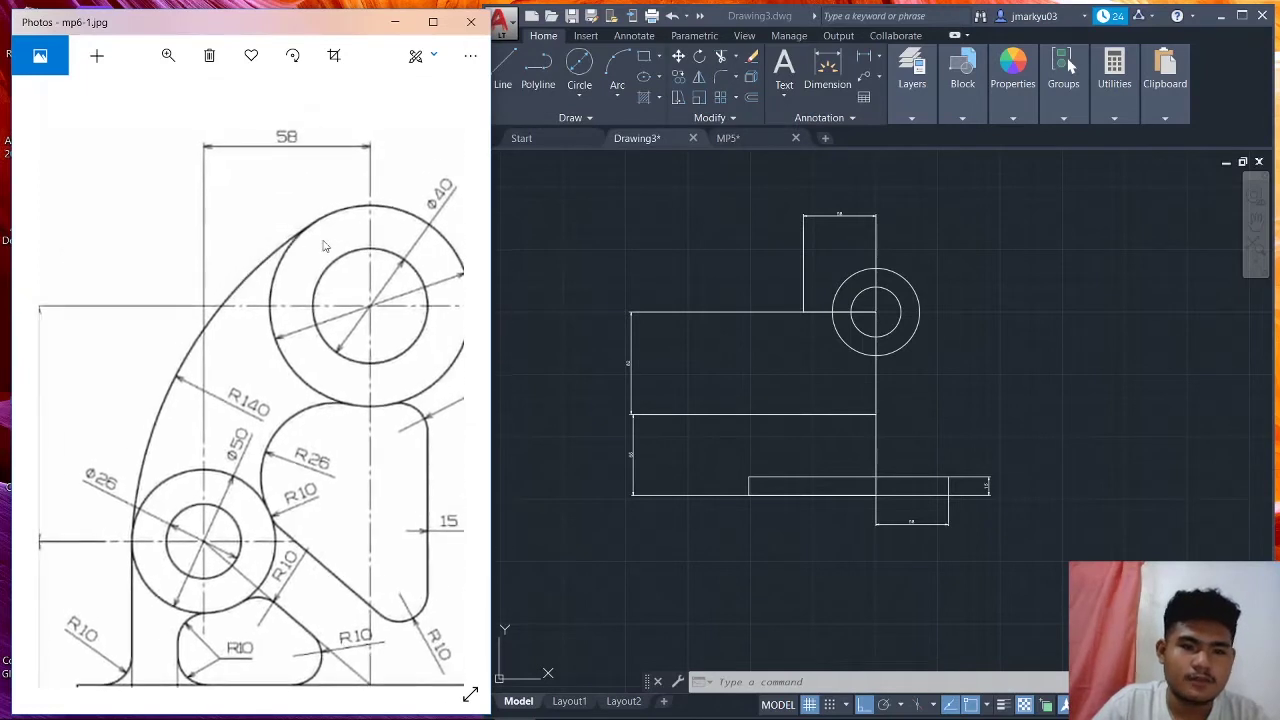
pyautogui.click(804, 263)
pyautogui.click(803, 265)
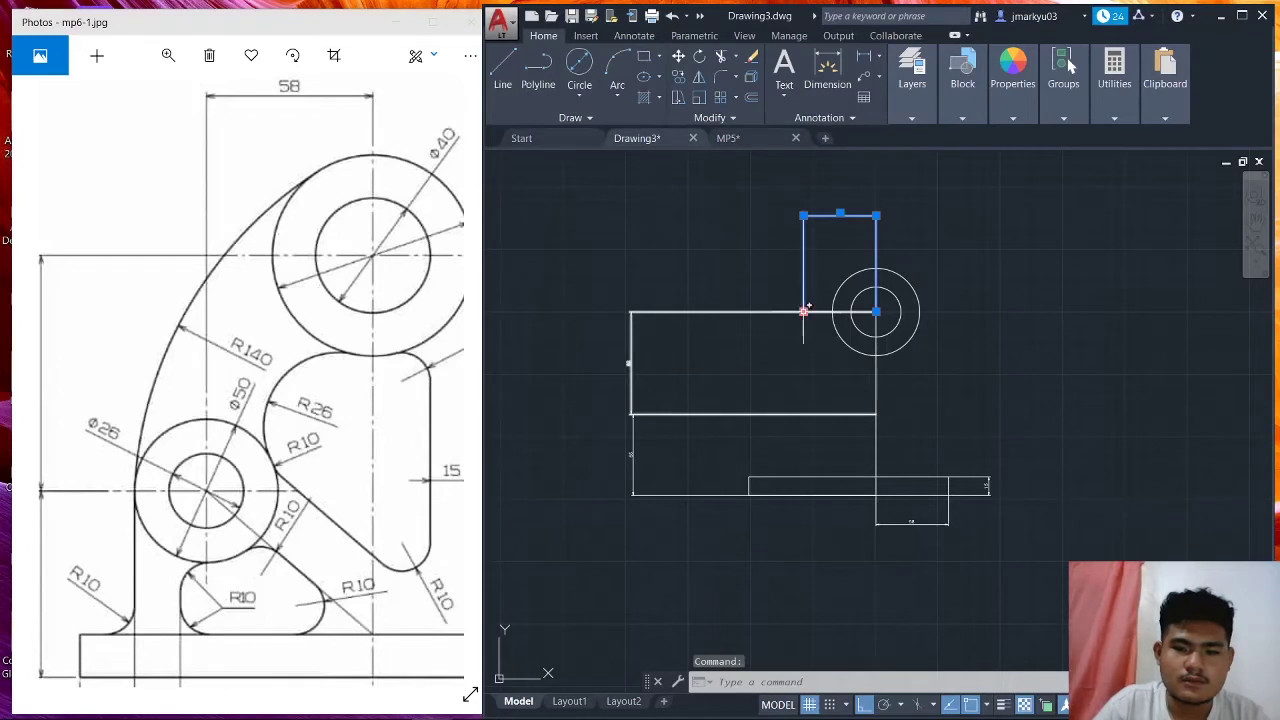
# Delete the narrow rectangle above the upper block.
pyautogui.click(804, 311)
pyautogui.press('Escape')
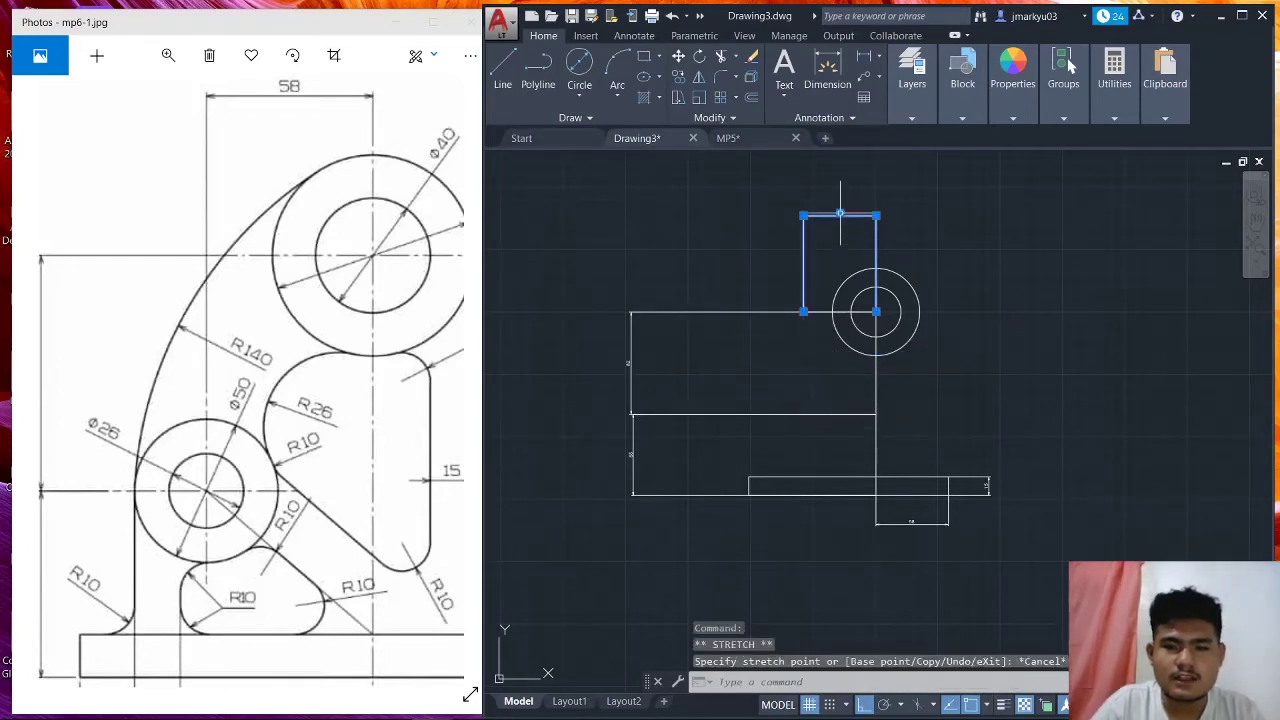
pyautogui.rightClick(840, 213)
pyautogui.press('Escape')
pyautogui.press('Delete')
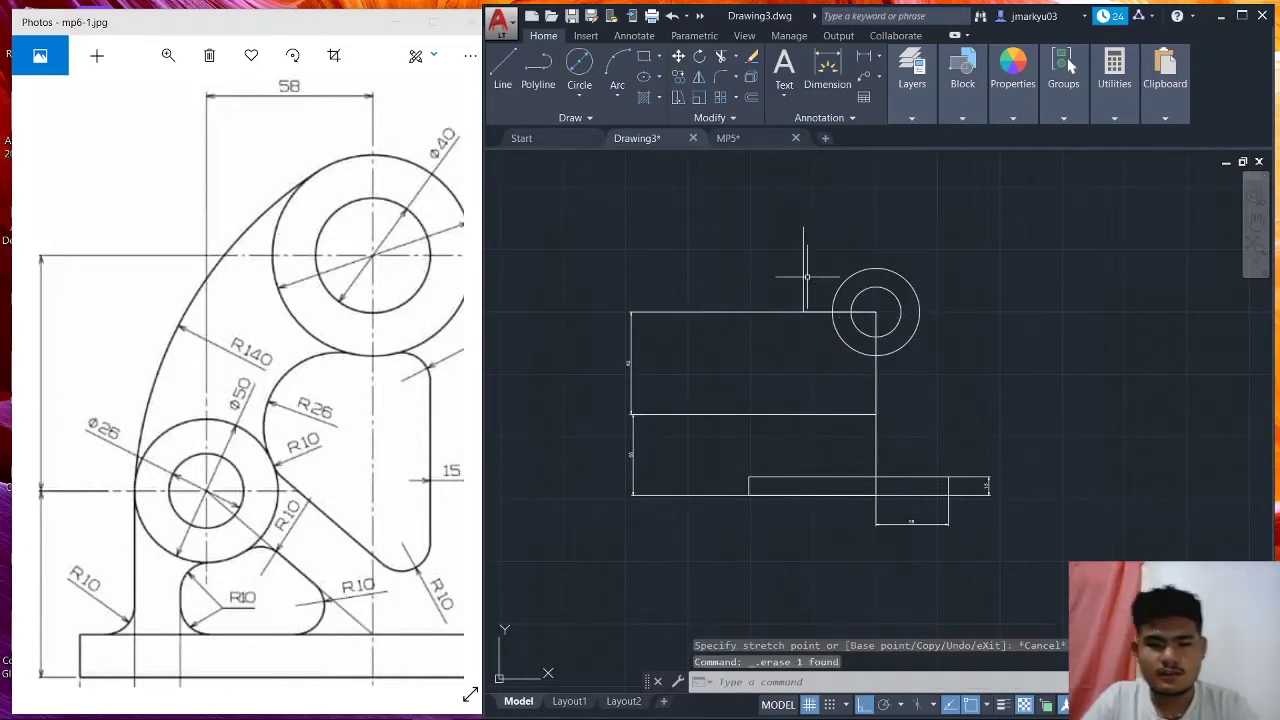
# Stretch the vertical line at 58 so it reaches the upper block's bottom.
pyautogui.click(803, 277)
pyautogui.click(803, 312)
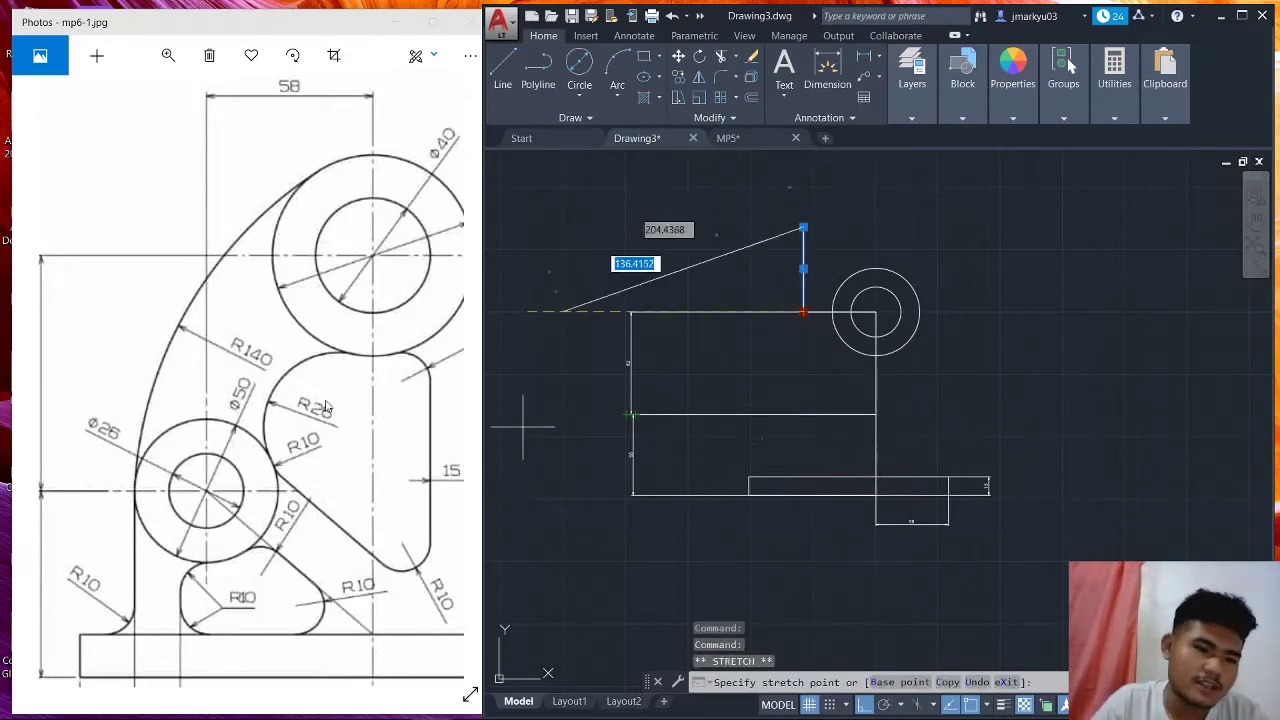
pyautogui.click(211, 411)
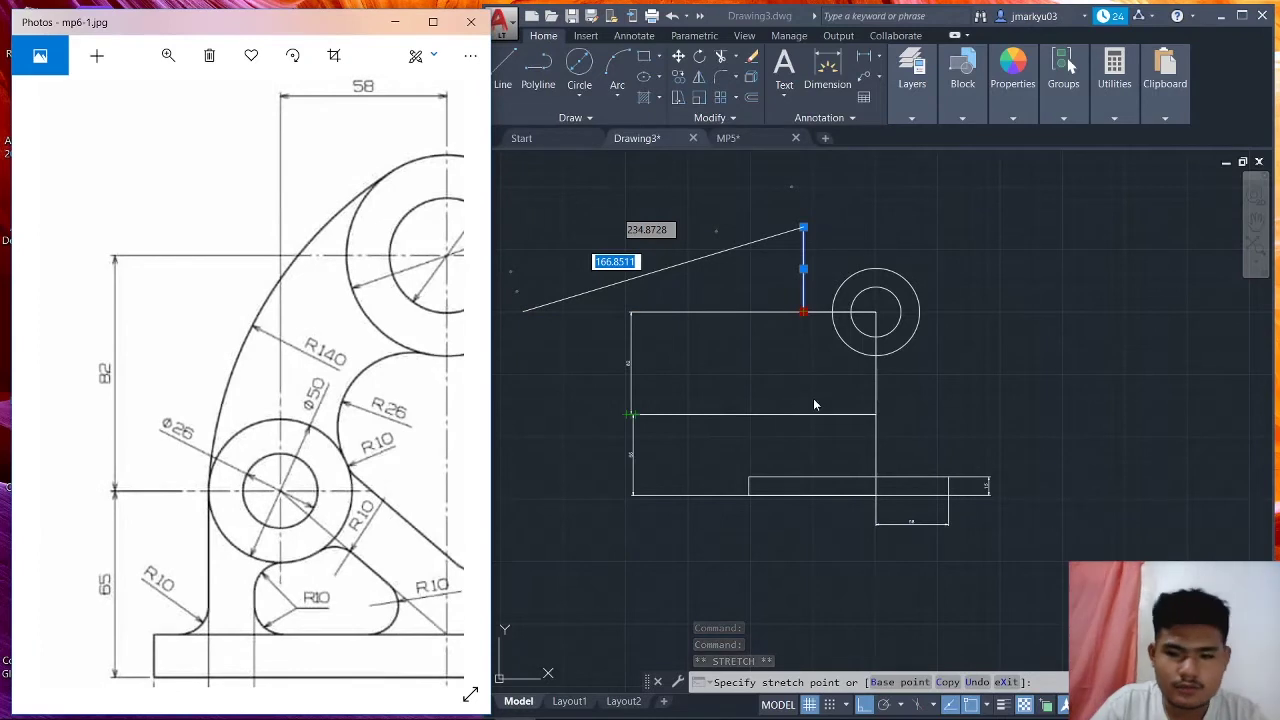
pyautogui.scroll(2, 808, 410)
pyautogui.scroll(3, 808, 410)
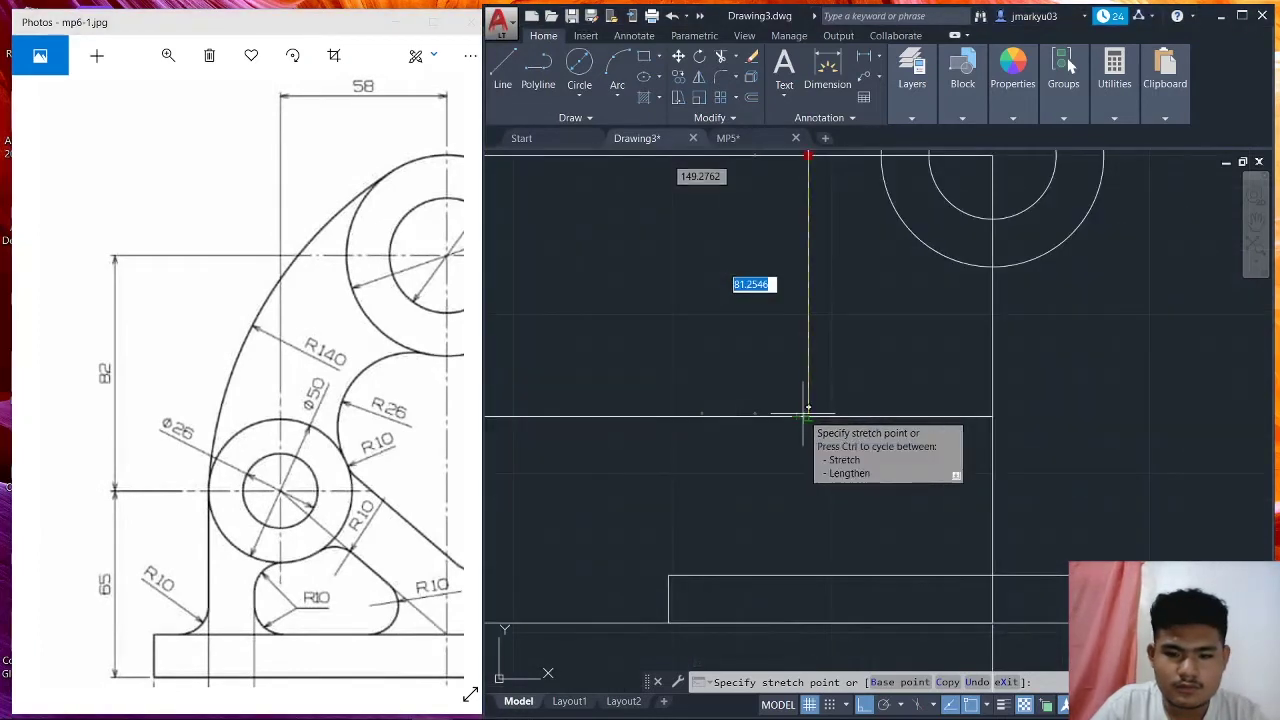
pyautogui.scroll(2, 806, 412)
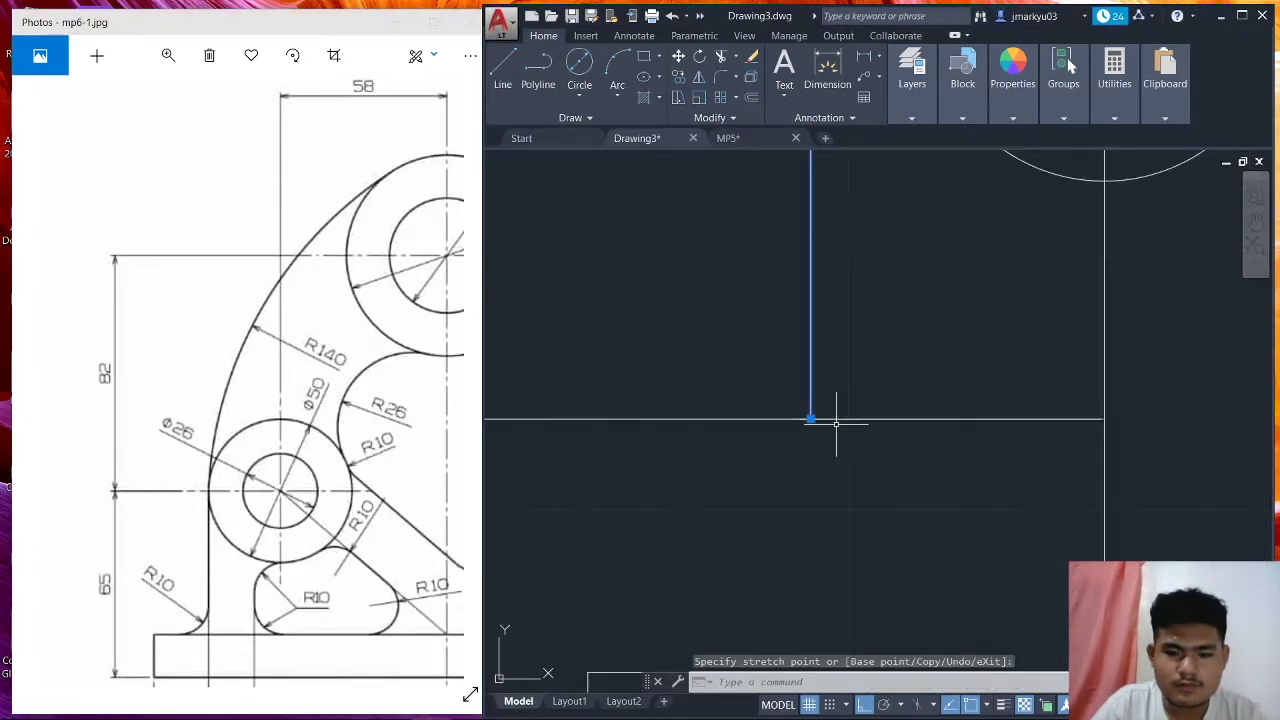
pyautogui.scroll(-2, 836, 423)
pyautogui.moveTo(825, 476); pyautogui.dragTo(839, 472, button='middle')
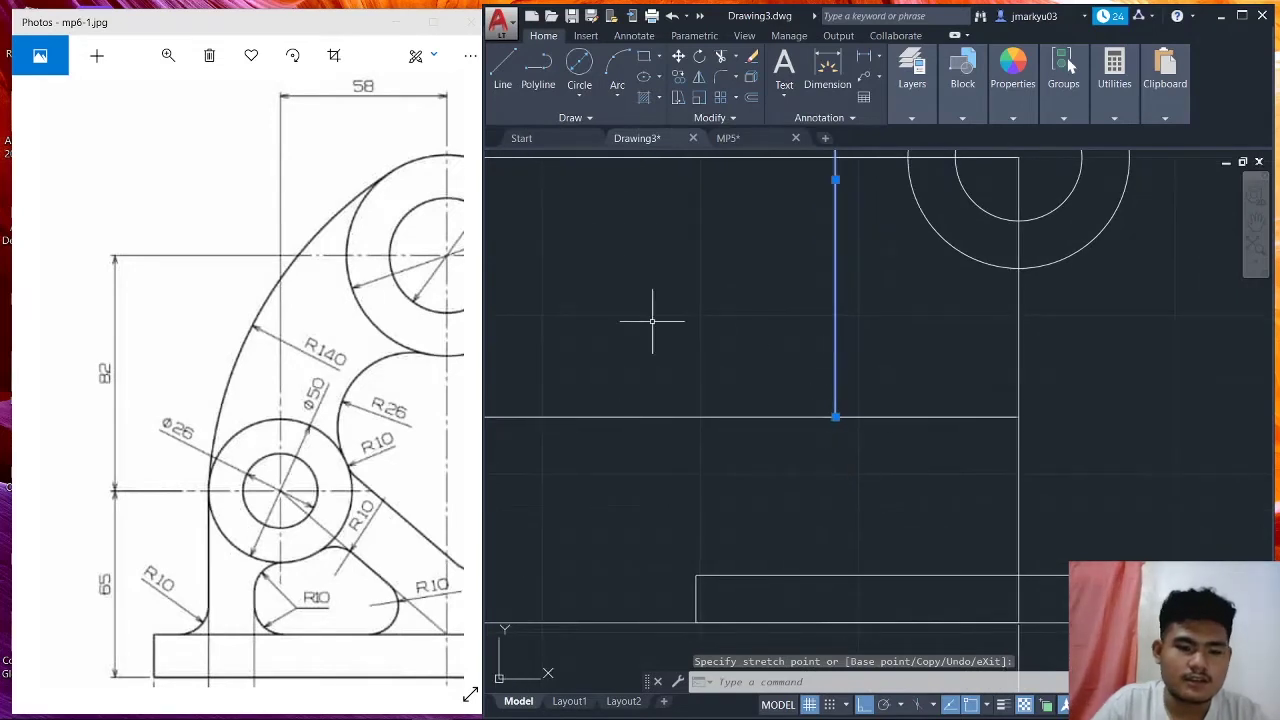
pyautogui.click(581, 100)
# Draw Ø26 and Ø50 Center–Diameter circles, both at the centre-line crossing.
pyautogui.click(615, 154)
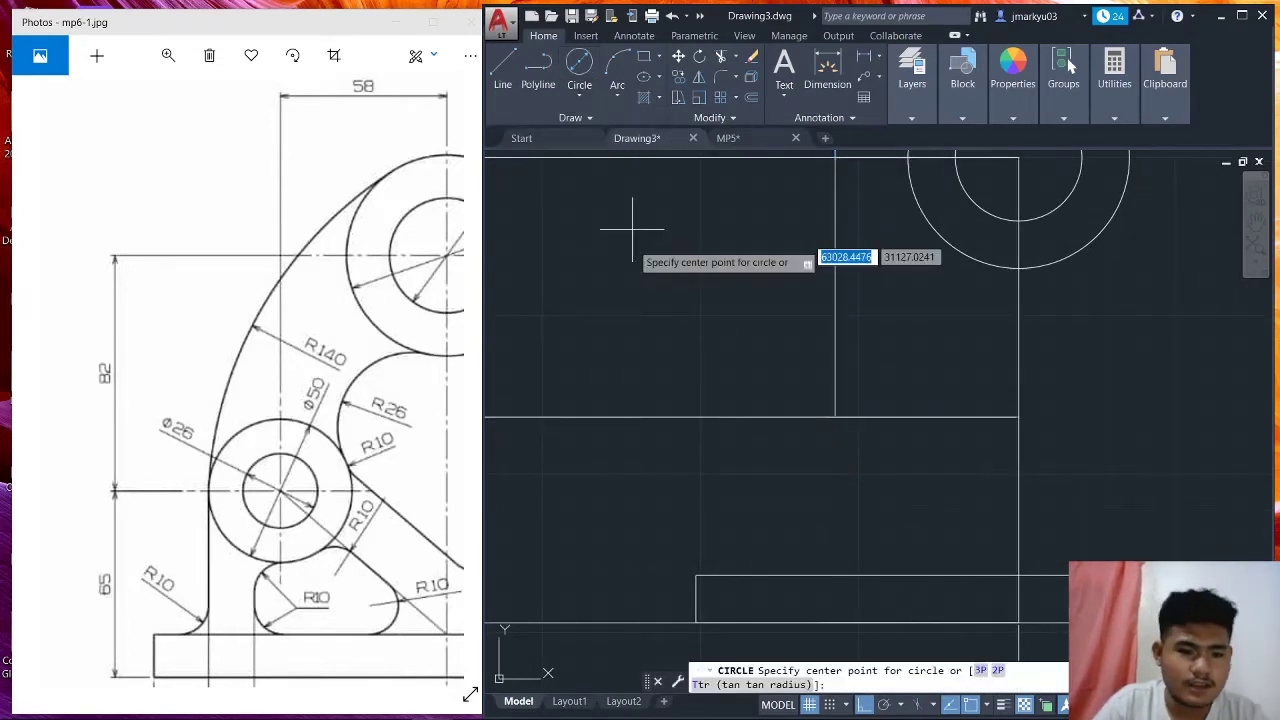
pyautogui.click(835, 417)
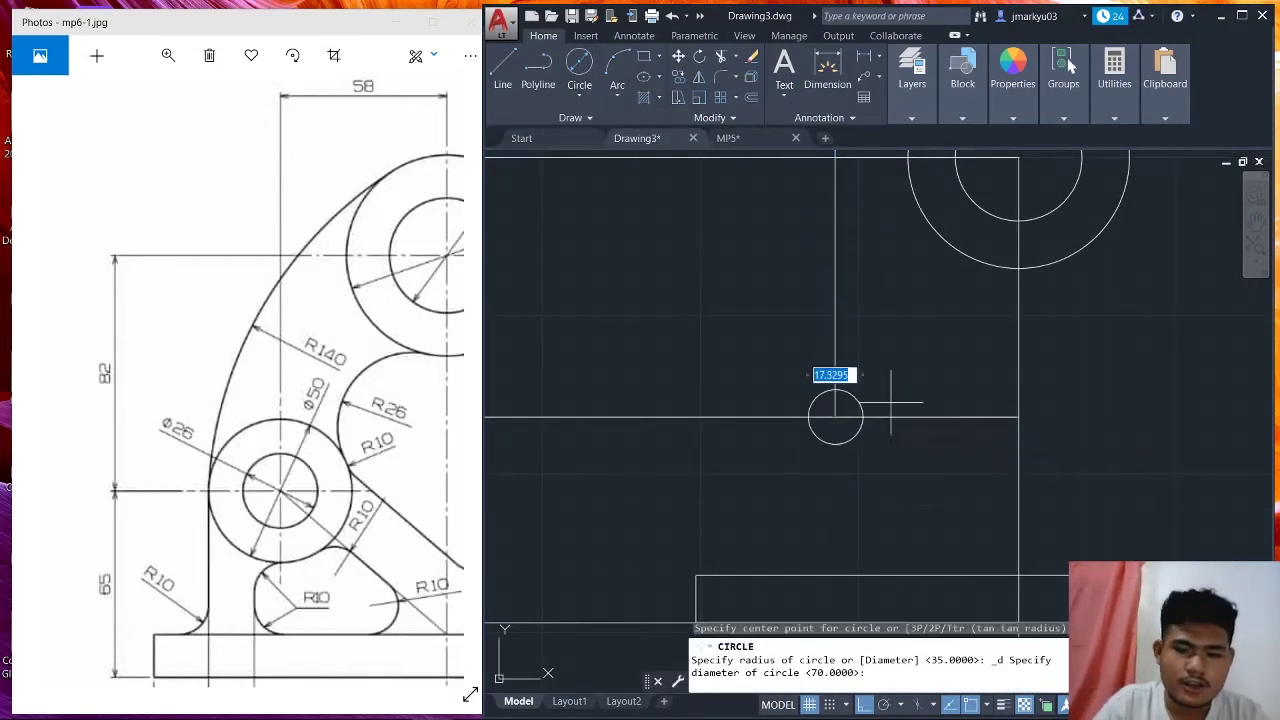
pyautogui.scroll(3, 884, 400)
pyautogui.write('26')
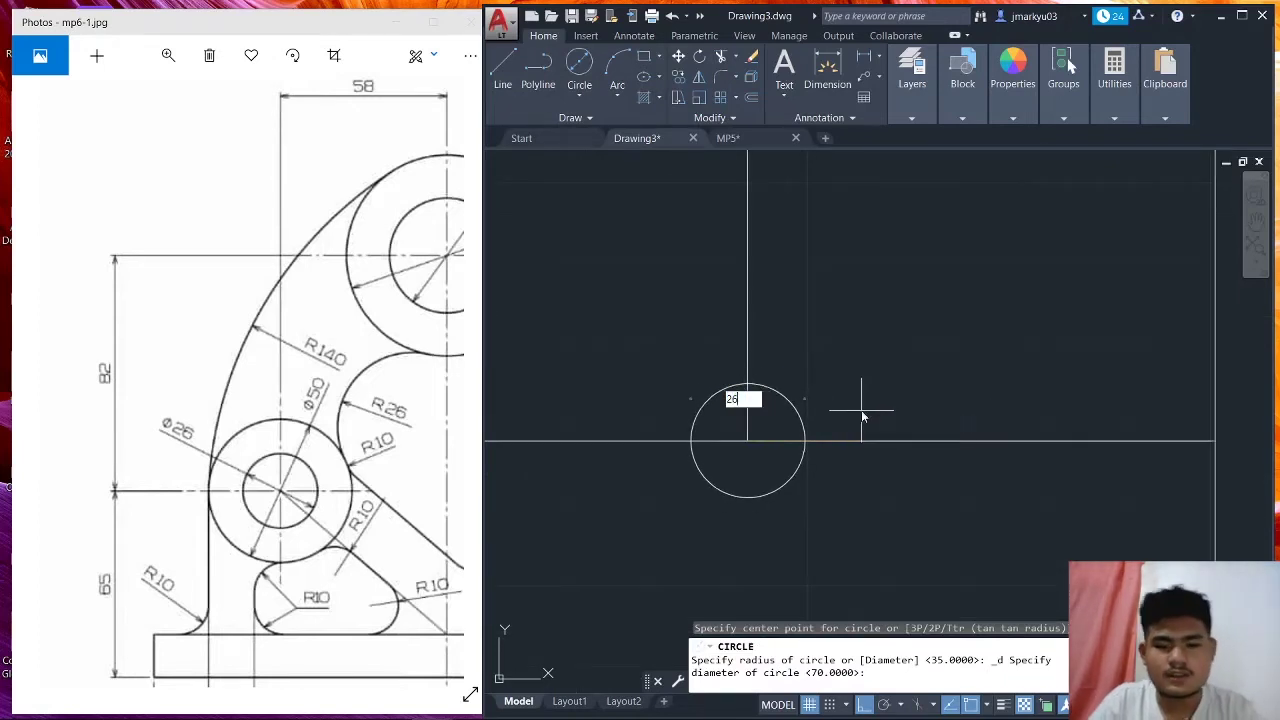
pyautogui.press('Return')
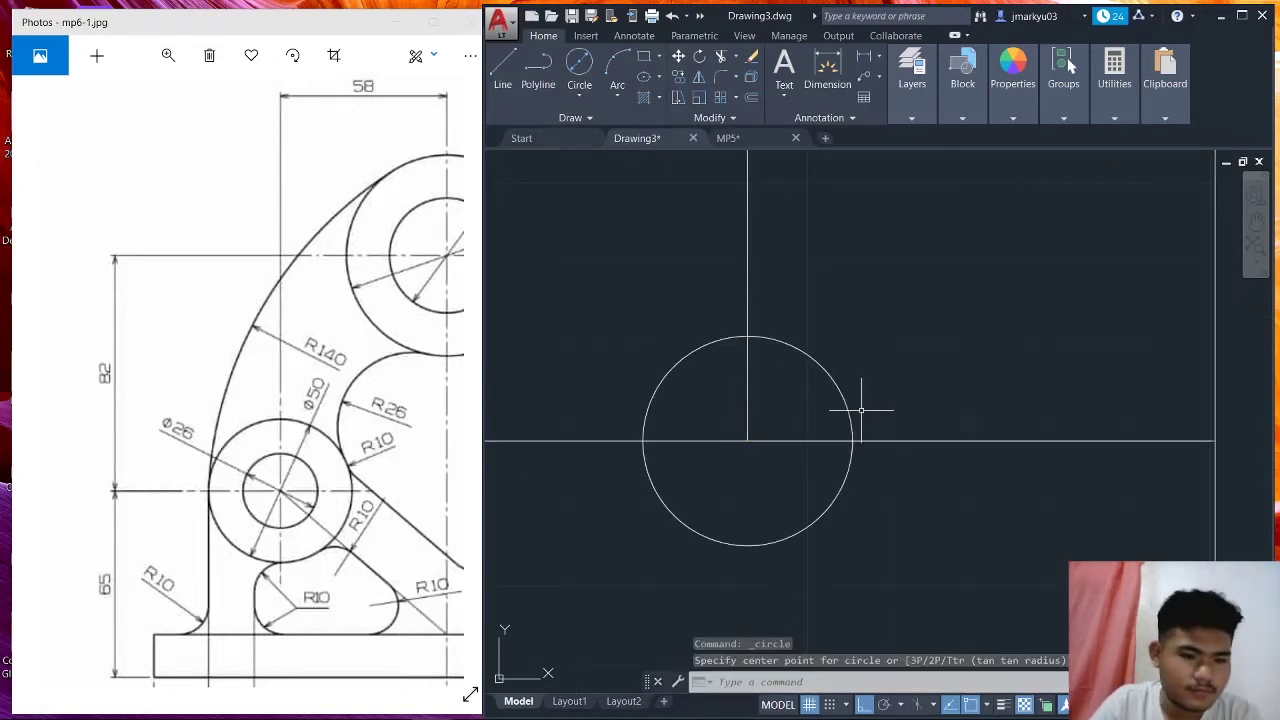
pyautogui.click(580, 65)
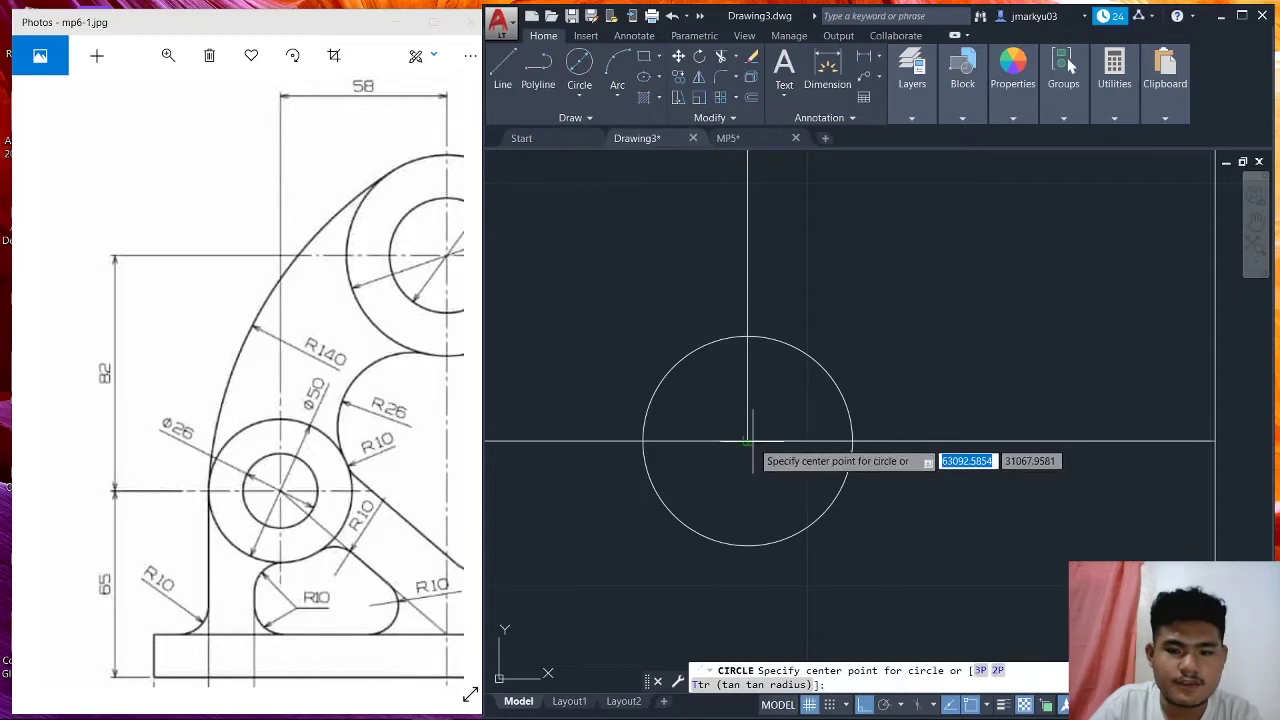
pyautogui.click(747, 440)
pyautogui.write('50')
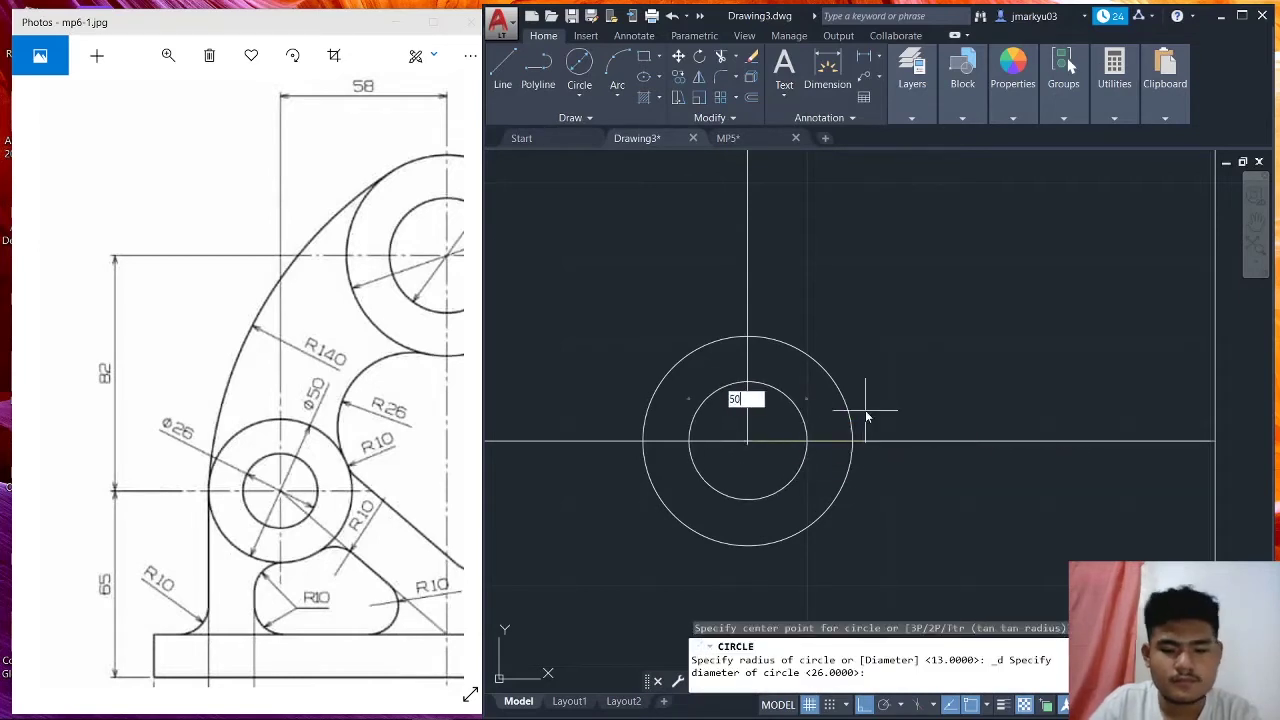
pyautogui.press('Return')
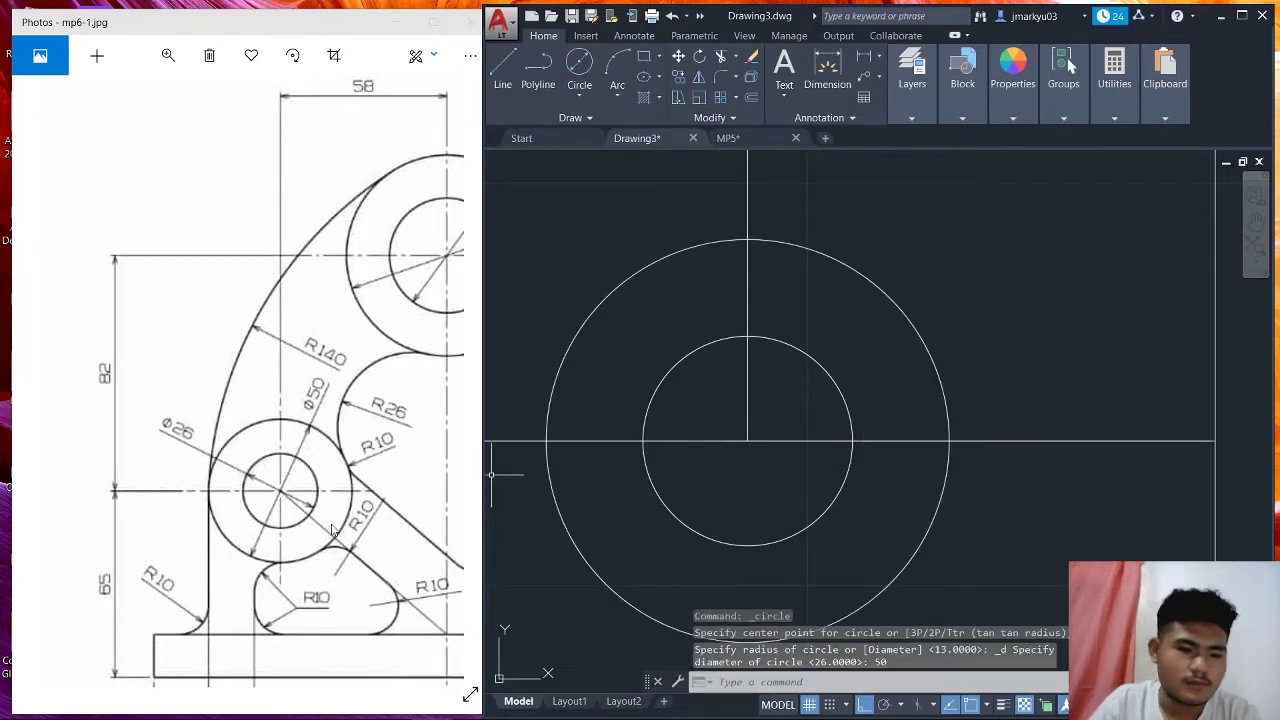
pyautogui.moveTo(333, 530); pyautogui.dragTo(330, 492)
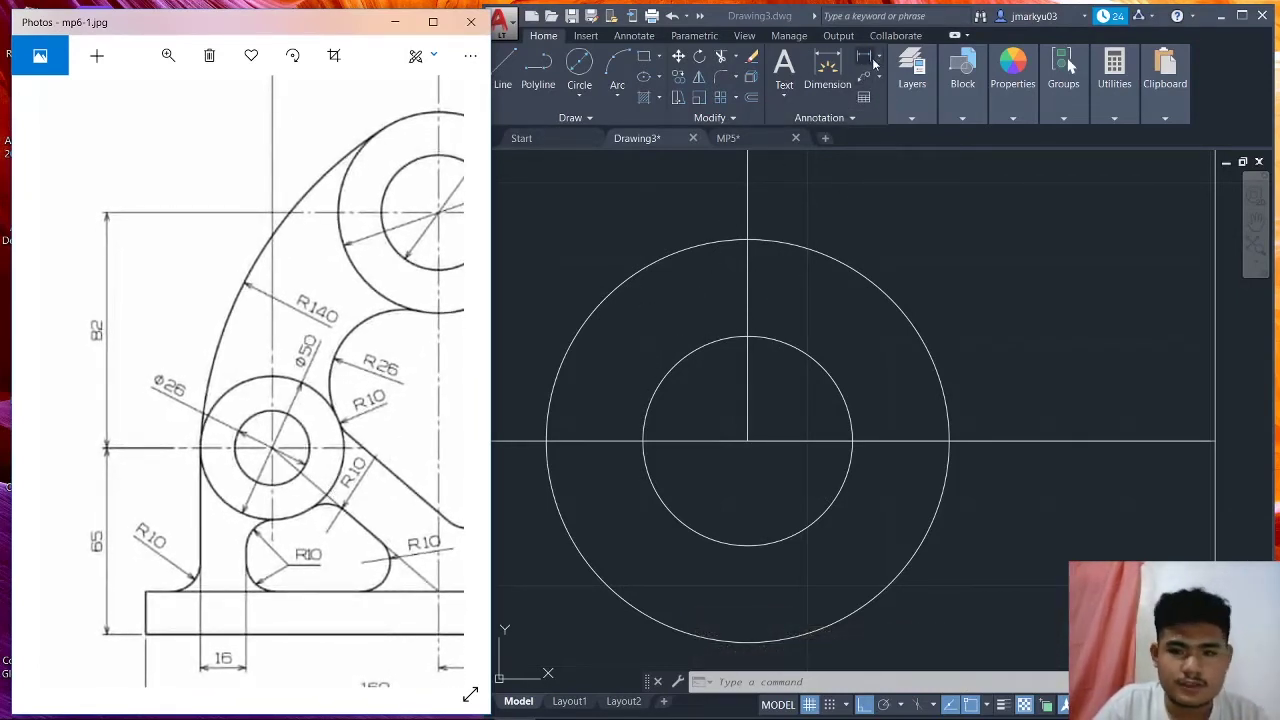
# Add diameter dimensions: Ø26 on the inner circle and Ø50 on the outer circle.
pyautogui.click(879, 136)
pyautogui.click(879, 62)
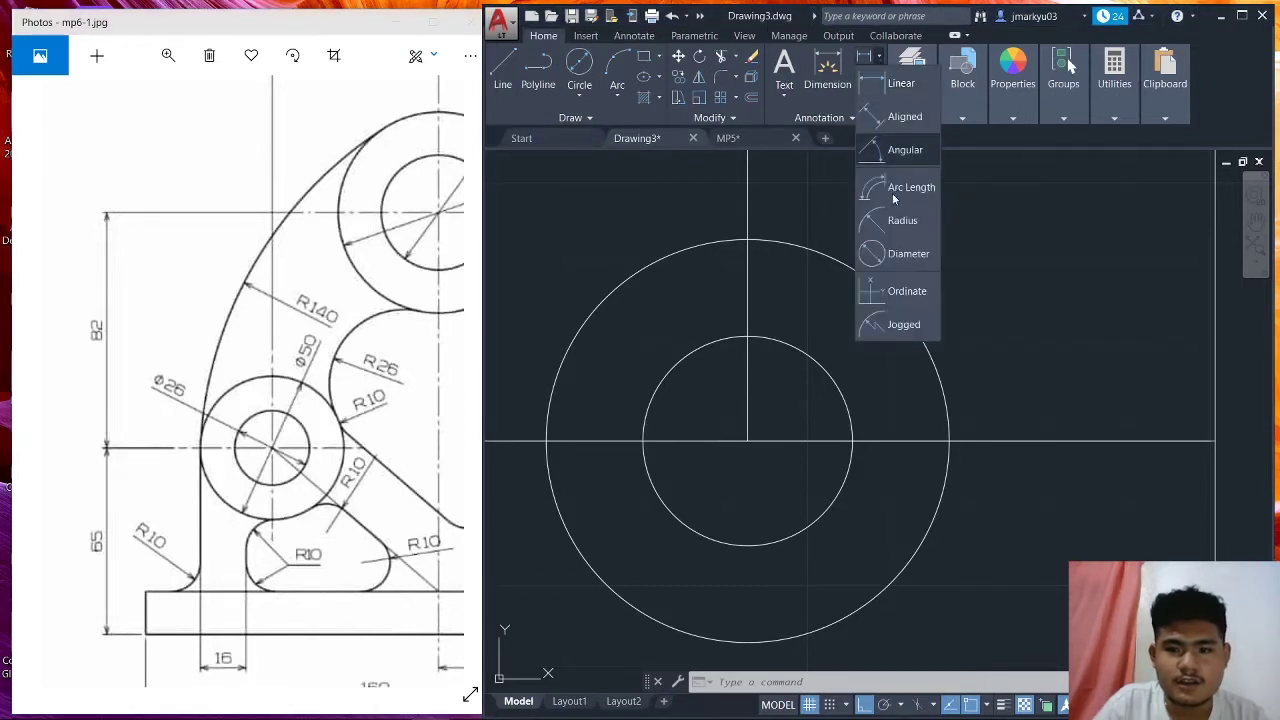
pyautogui.click(880, 251)
pyautogui.click(825, 372)
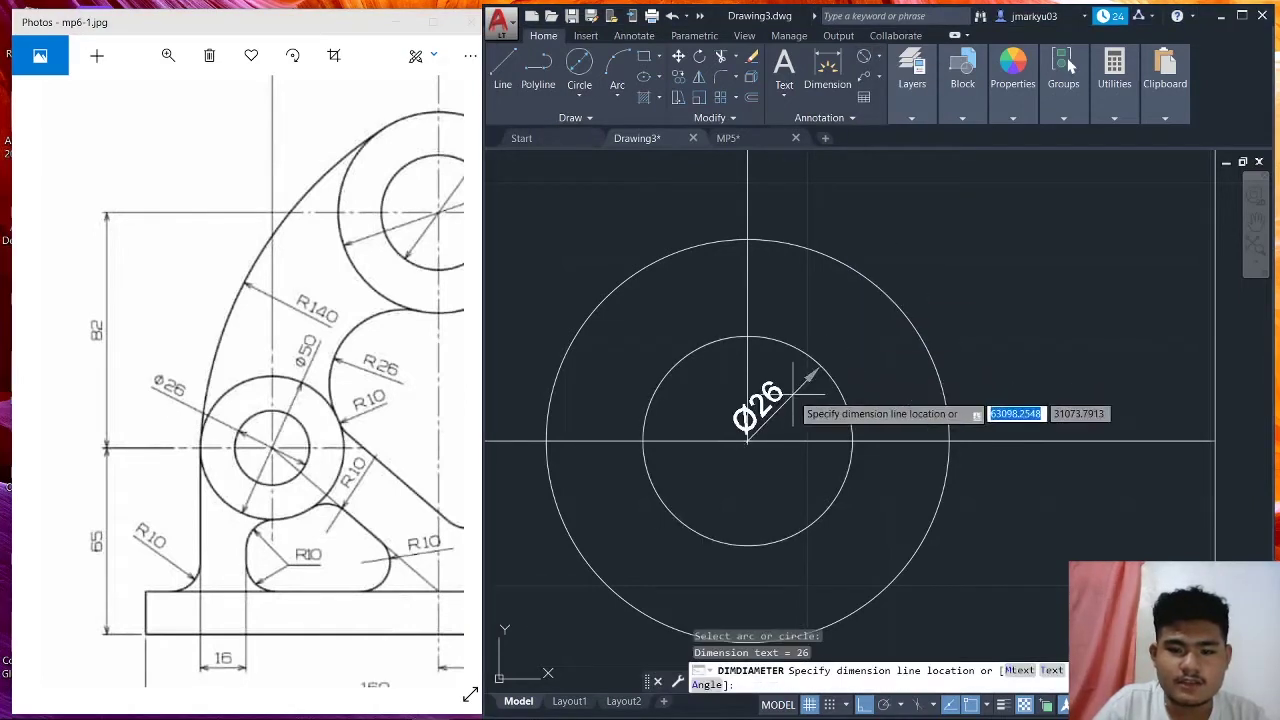
pyautogui.click(880, 60)
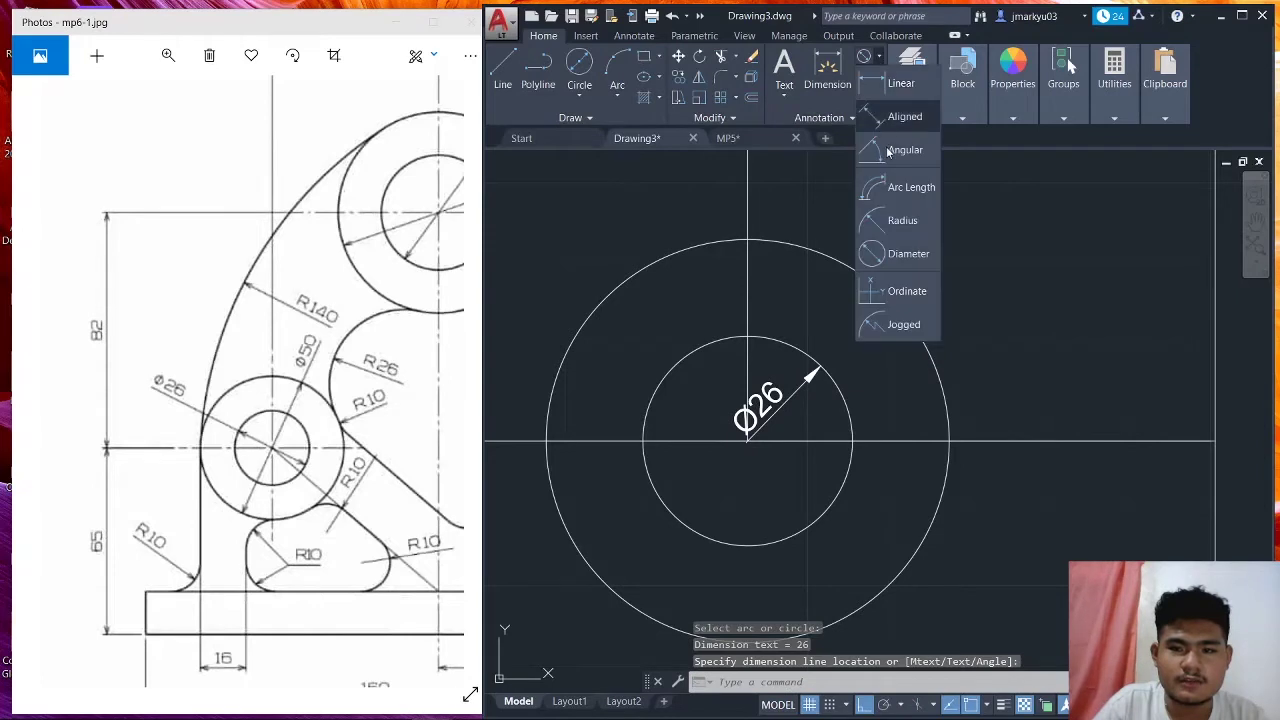
pyautogui.click(895, 250)
pyautogui.click(886, 298)
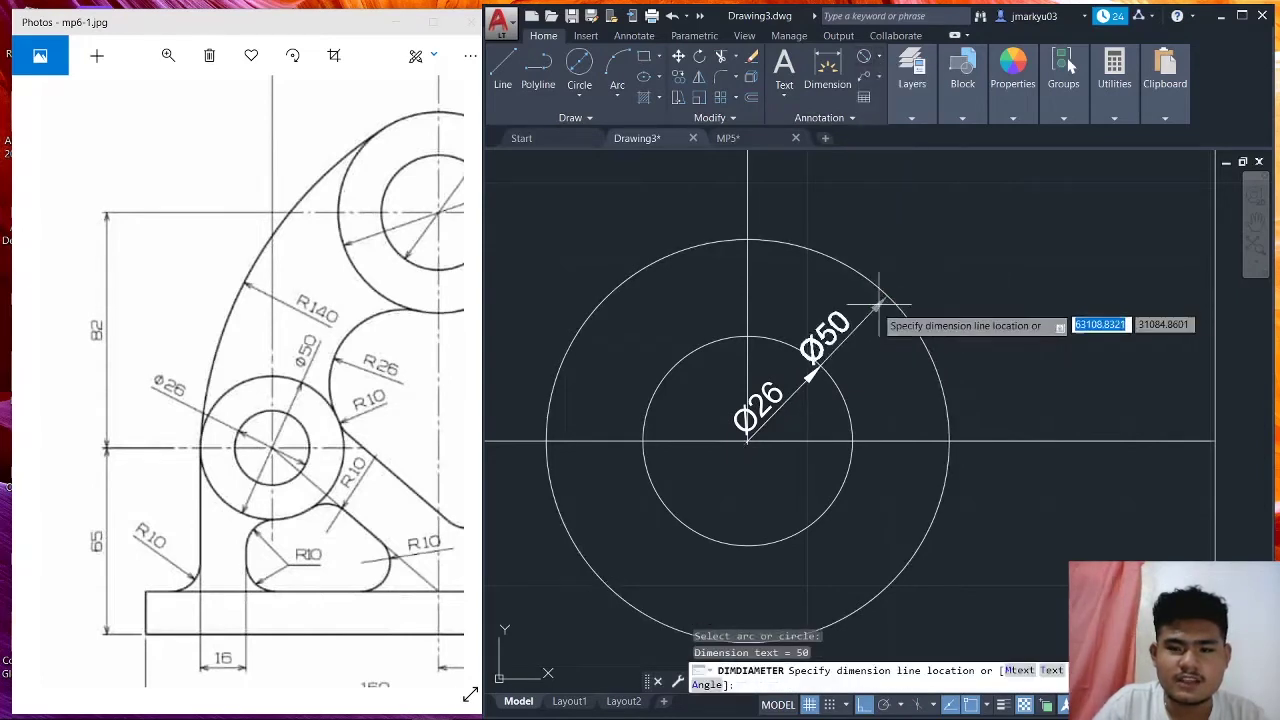
pyautogui.click(868, 300)
pyautogui.scroll(-2, 770, 395)
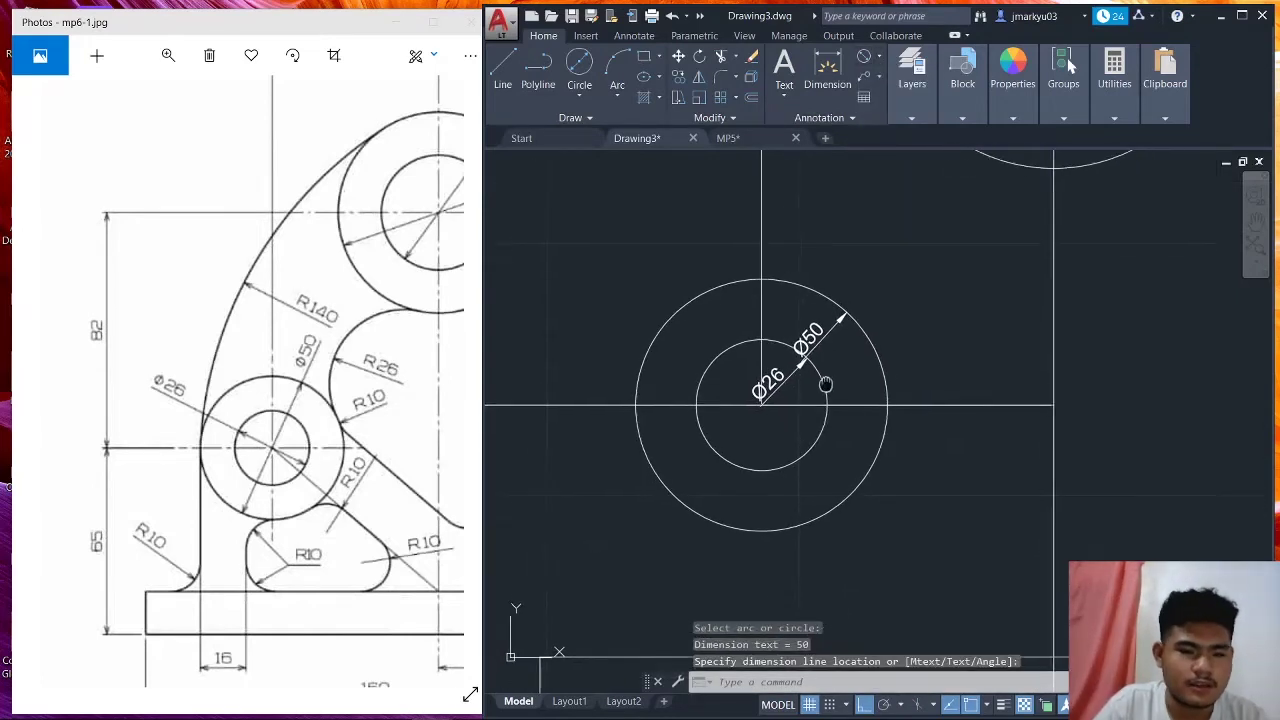
pyautogui.scroll(-2, 975, 416)
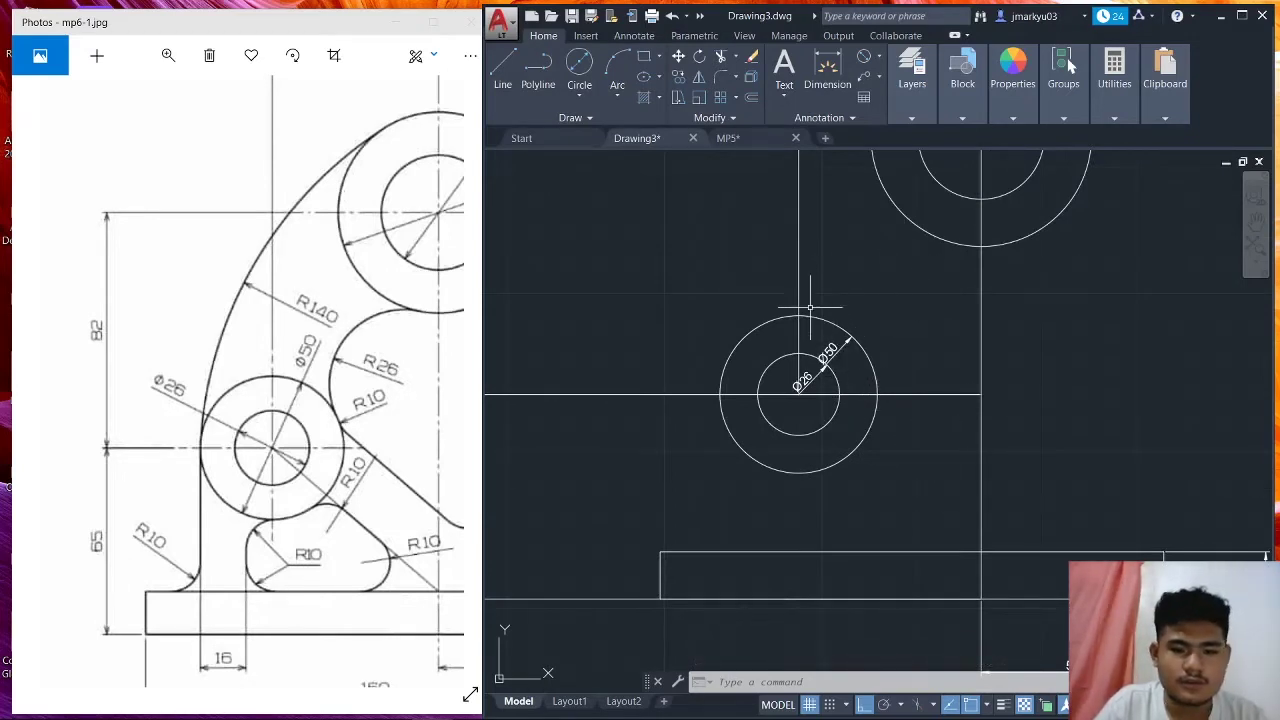
pyautogui.scroll(-2, 852, 308)
pyautogui.moveTo(226, 430)
pyautogui.mouseDown()
pyautogui.moveTo(193, 360)
pyautogui.moveTo(102, 280)
pyautogui.moveTo(110, 323)
pyautogui.moveTo(188, 357)
pyautogui.mouseUp()
# Draw a line from the Ø50 circle's left quadrant perpendicular down to the plate's top edge.
pyautogui.scroll(1, 300, 310)
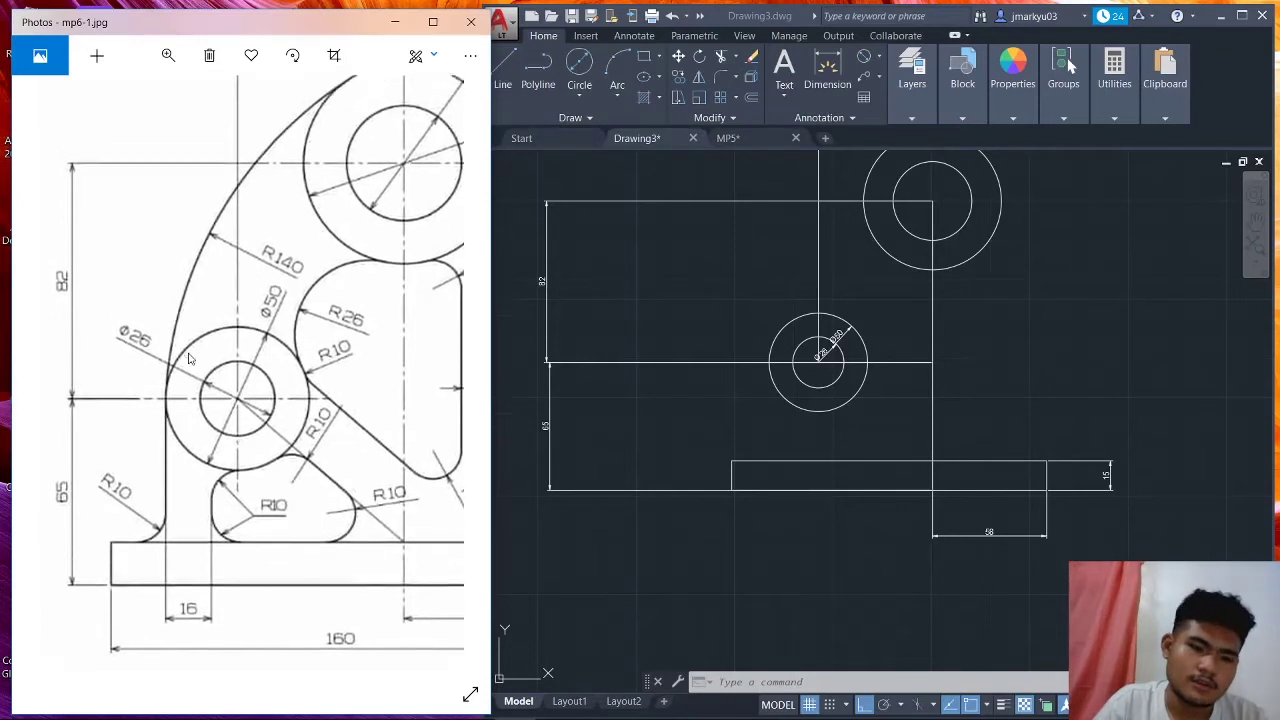
pyautogui.click(489, 68)
pyautogui.scroll(4, 790, 345)
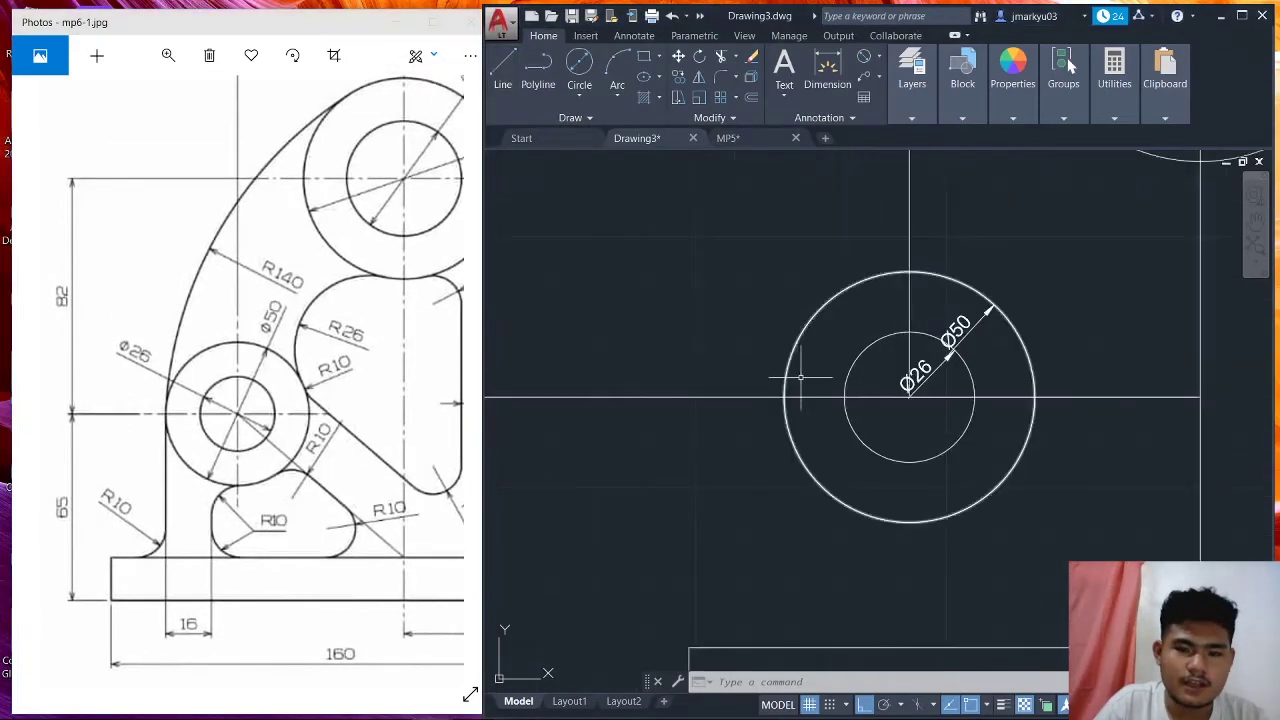
pyautogui.click(502, 70)
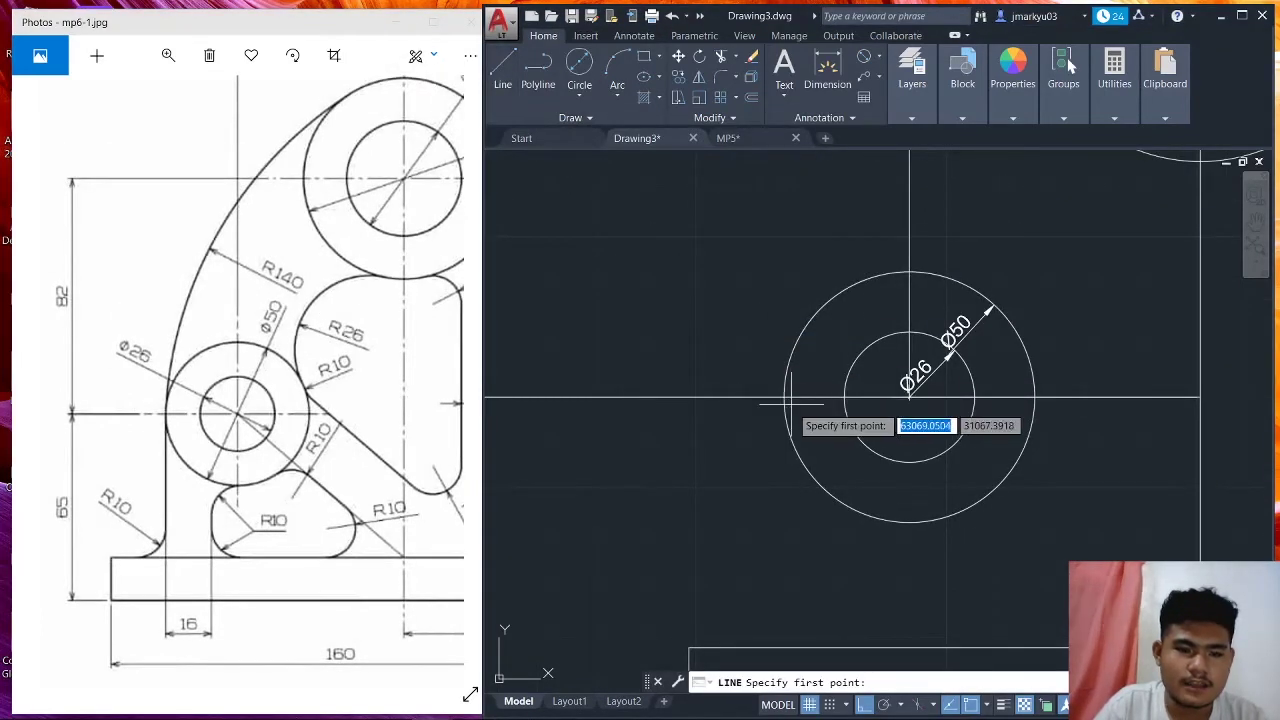
pyautogui.click(785, 397)
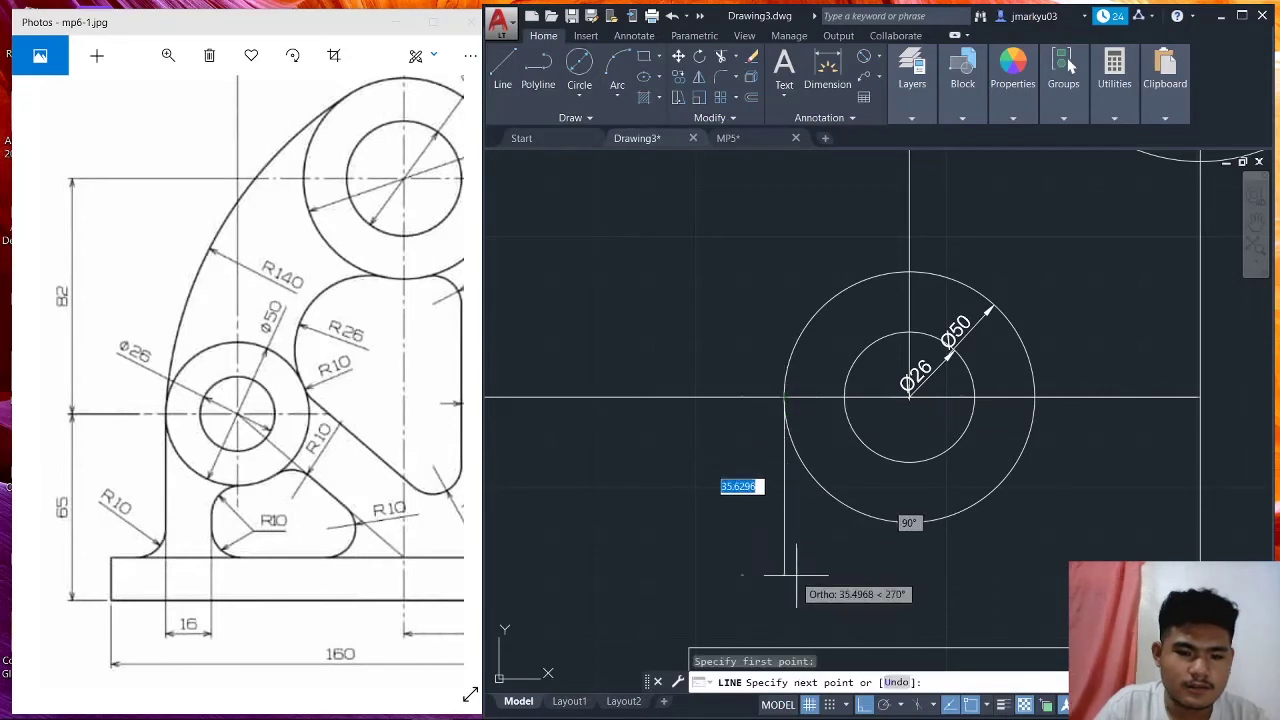
pyautogui.moveTo(801, 573); pyautogui.dragTo(817, 414, button='middle')
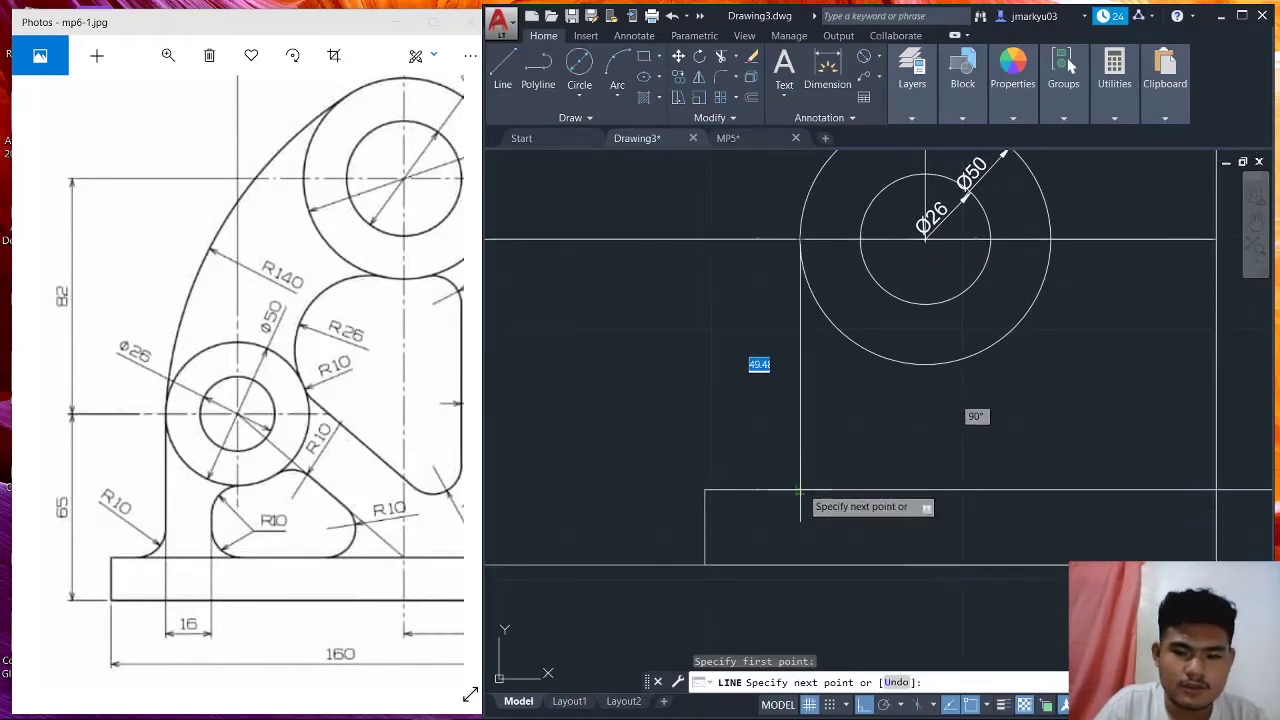
pyautogui.click(800, 491)
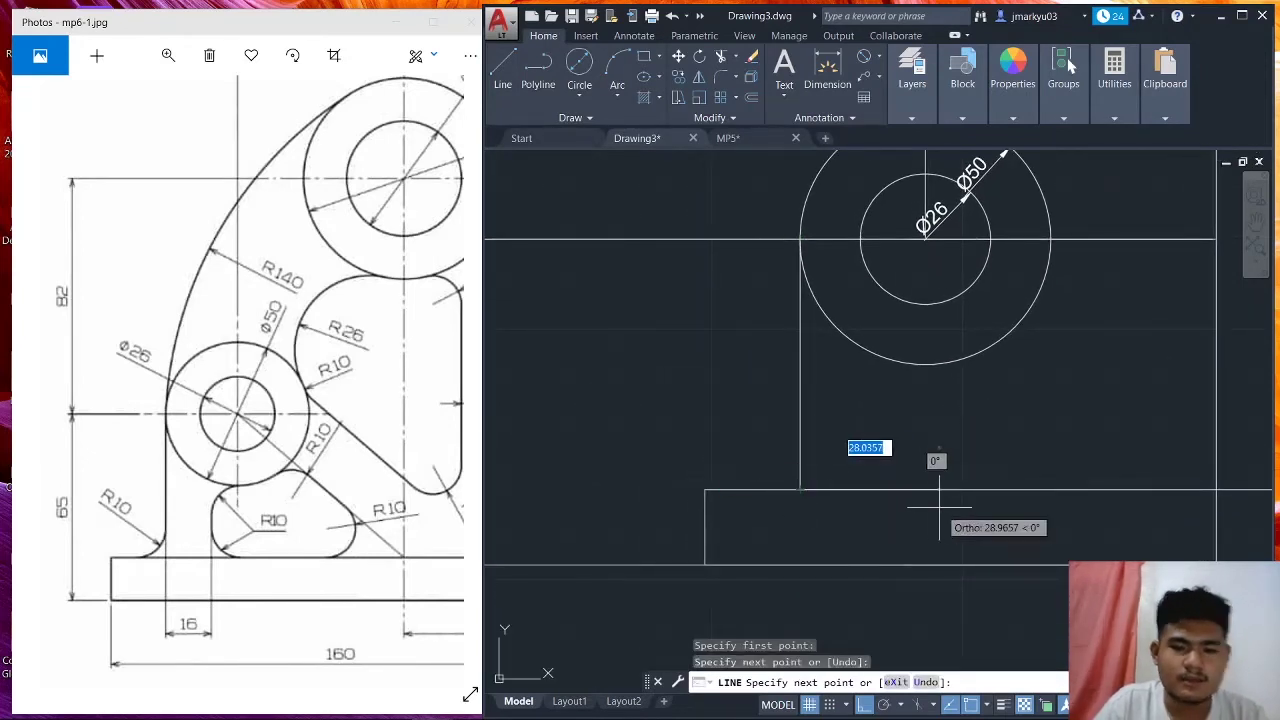
pyautogui.press('Escape')
pyautogui.write('fi')
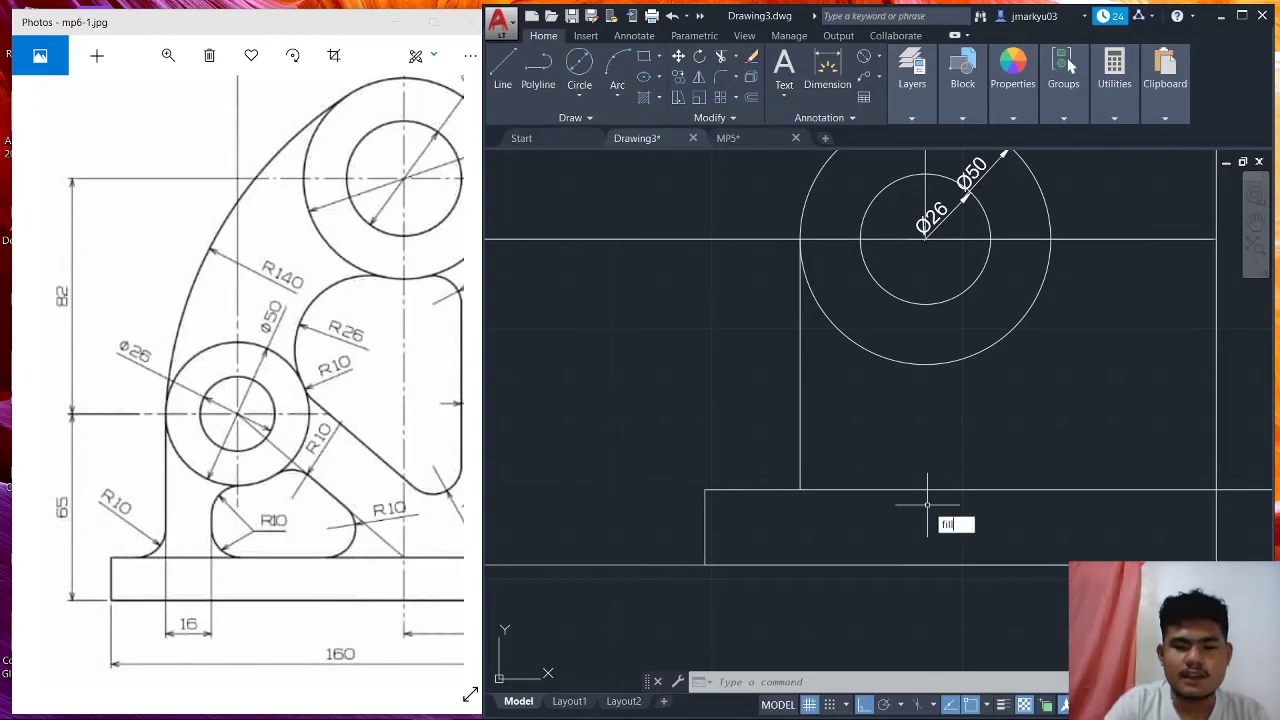
# Fillet the vertical line and the base plate's top edge with radius 10.
pyautogui.write('l')
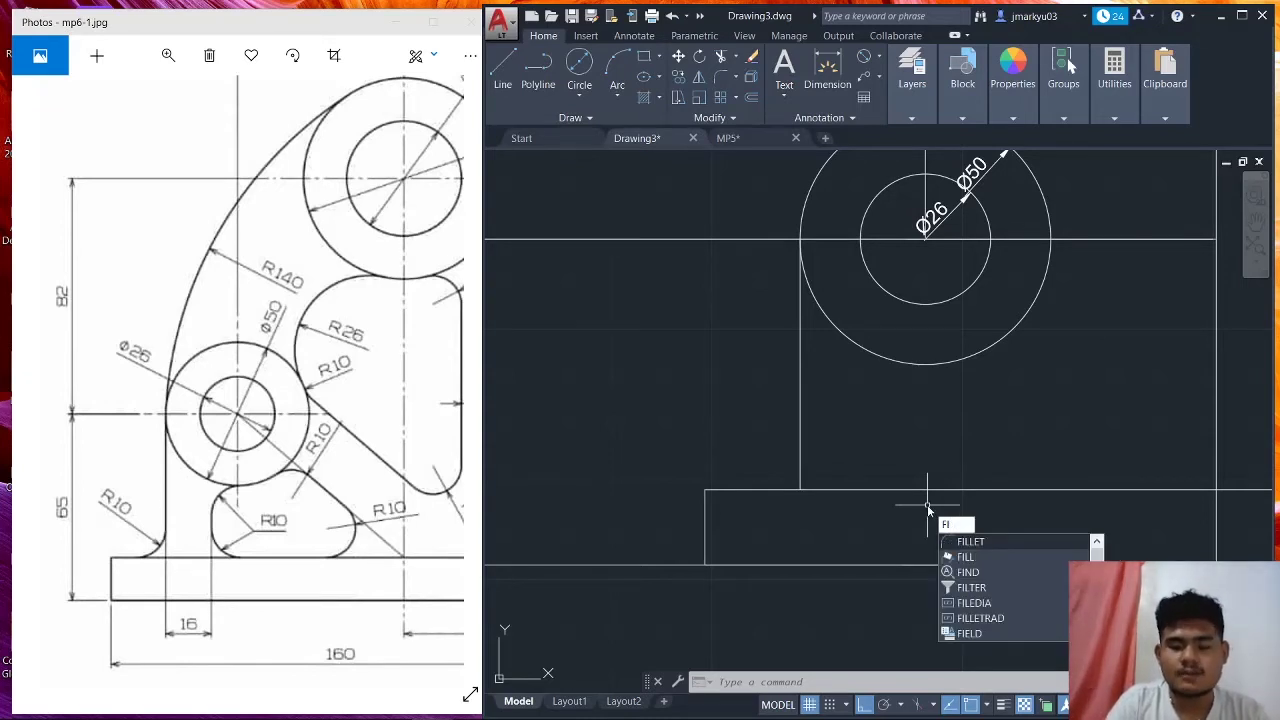
pyautogui.press('Escape')
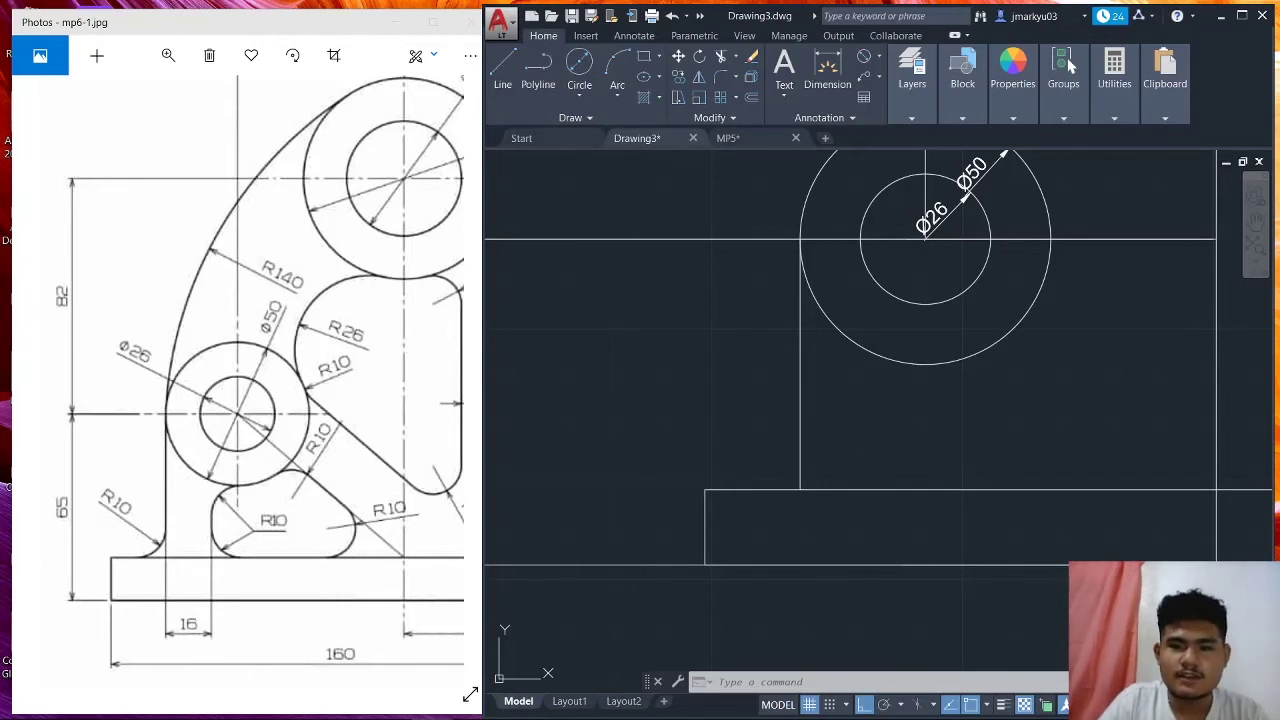
pyautogui.click(975, 280)
pyautogui.press('Escape')
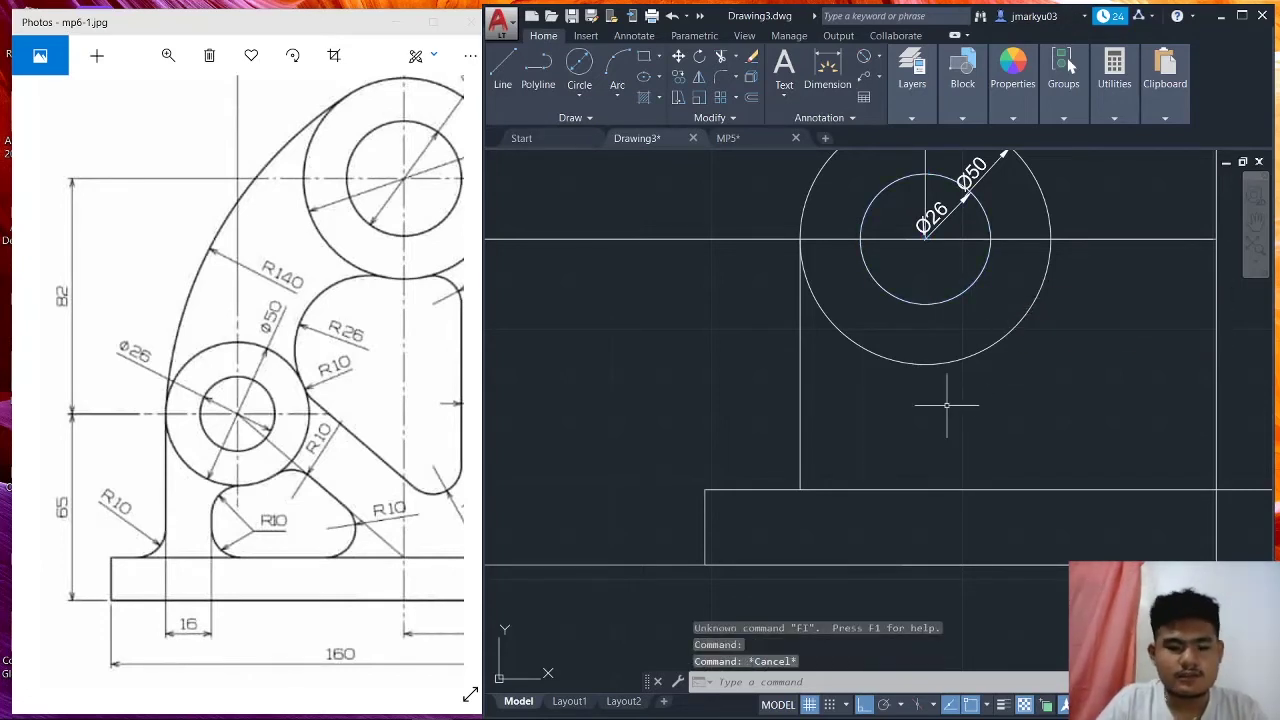
pyautogui.write('fil')
pyautogui.press('Return')
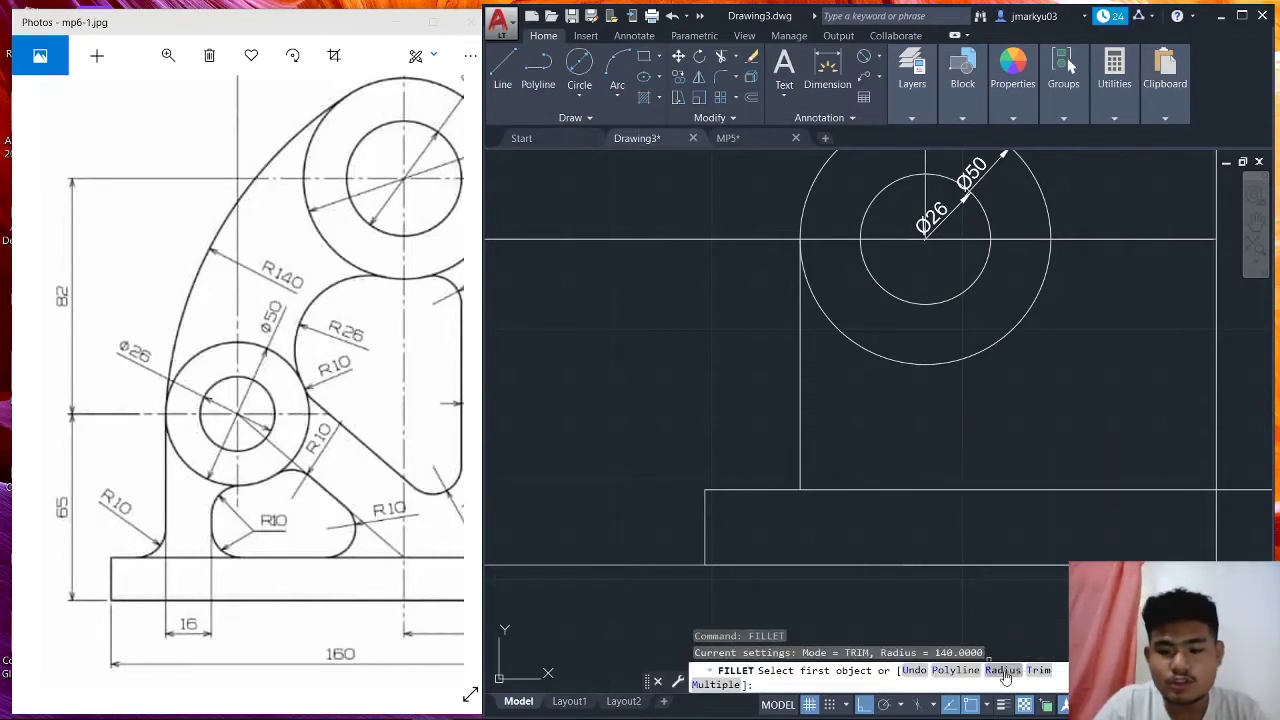
pyautogui.click(1003, 670)
pyautogui.write('10')
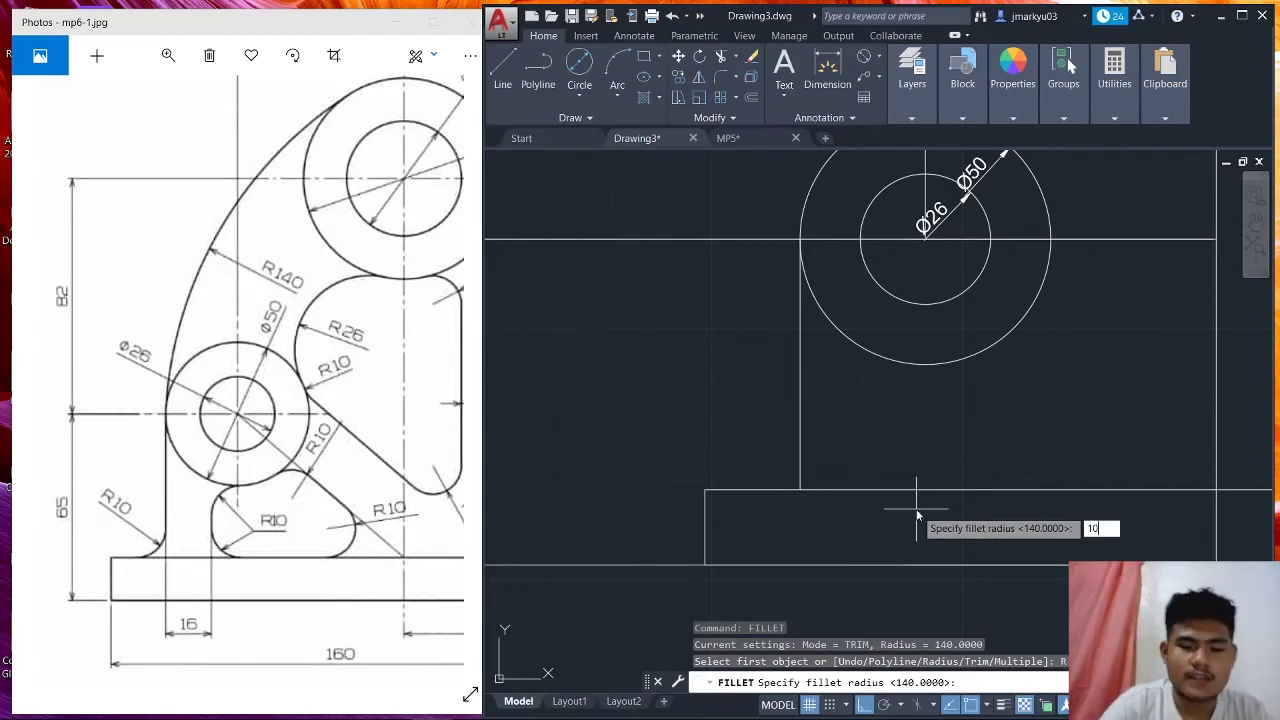
pyautogui.press('Return')
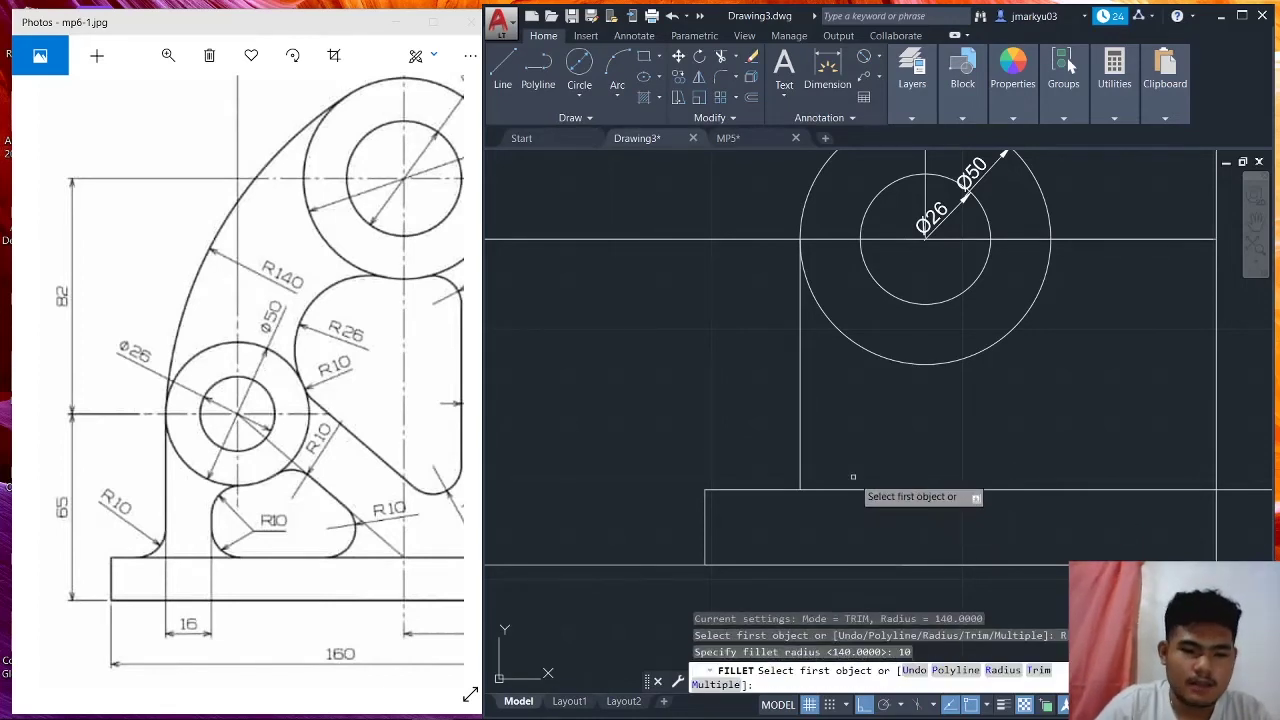
pyautogui.click(800, 467)
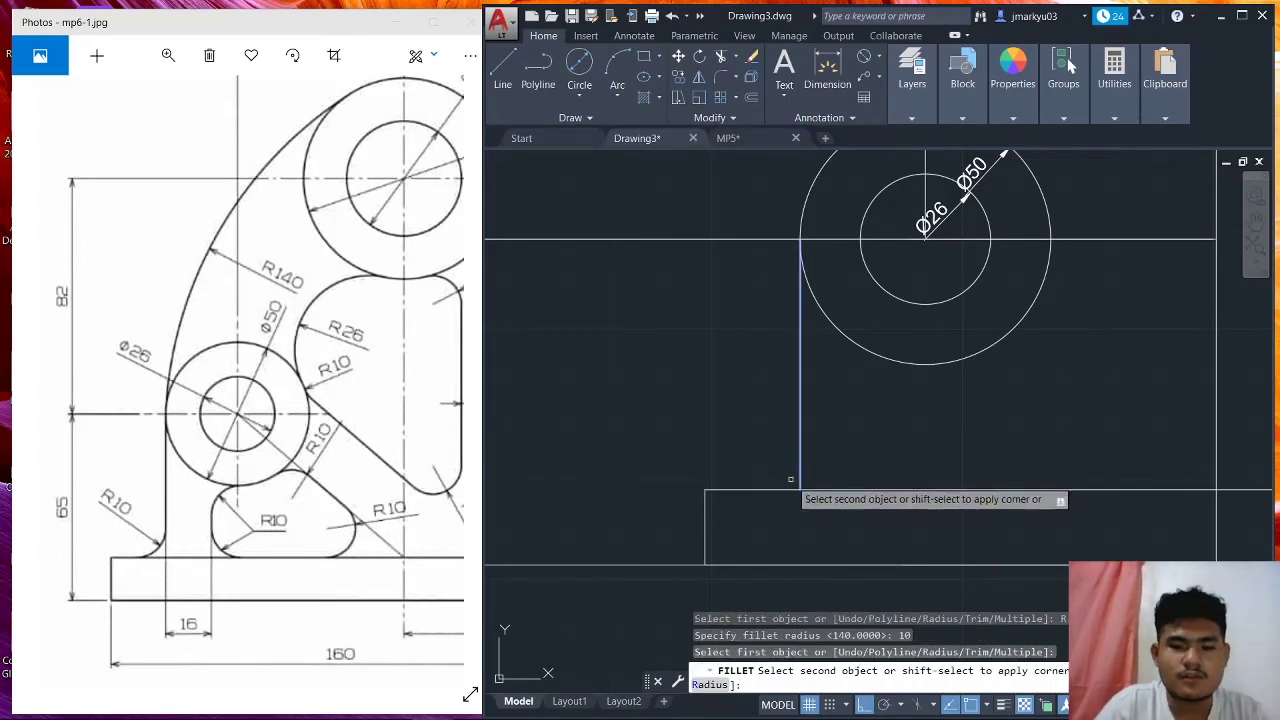
pyautogui.click(795, 490)
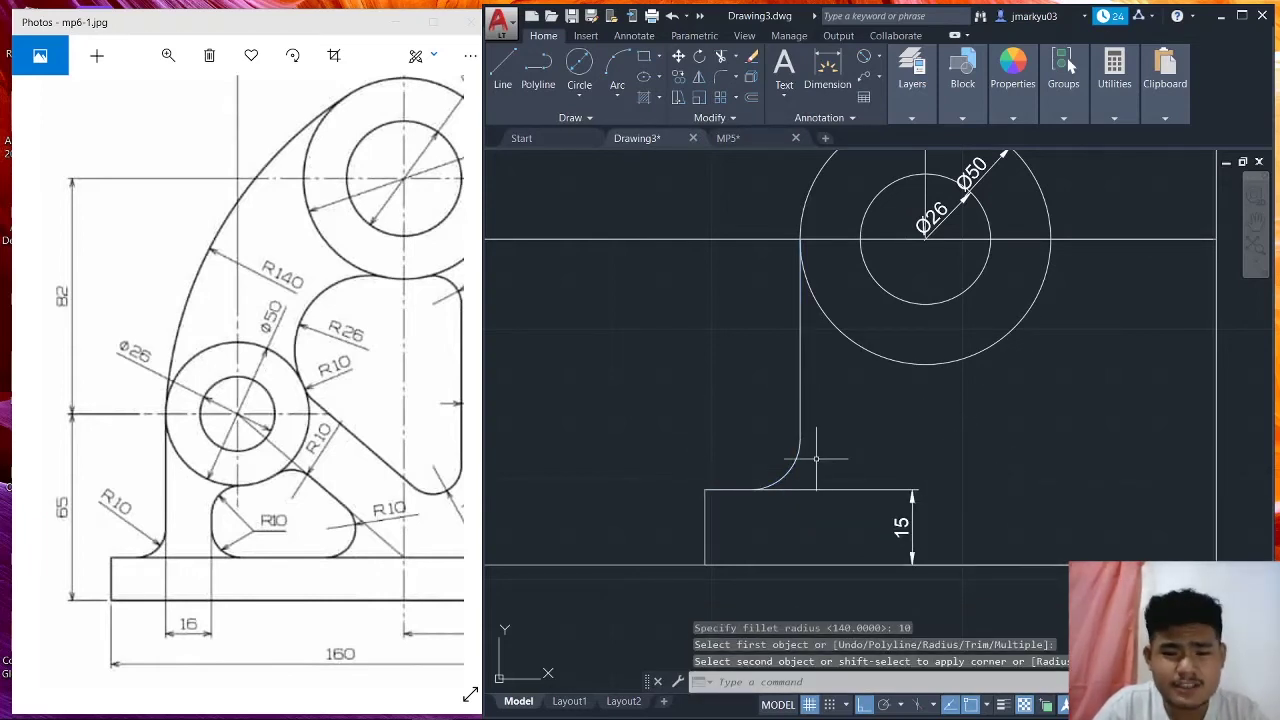
pyautogui.scroll(-2, 816, 459)
# Draw the base plate's top edge from its left corner across to the right.
pyautogui.scroll(-1, 934, 437)
pyautogui.write('l')
pyautogui.press('Return')
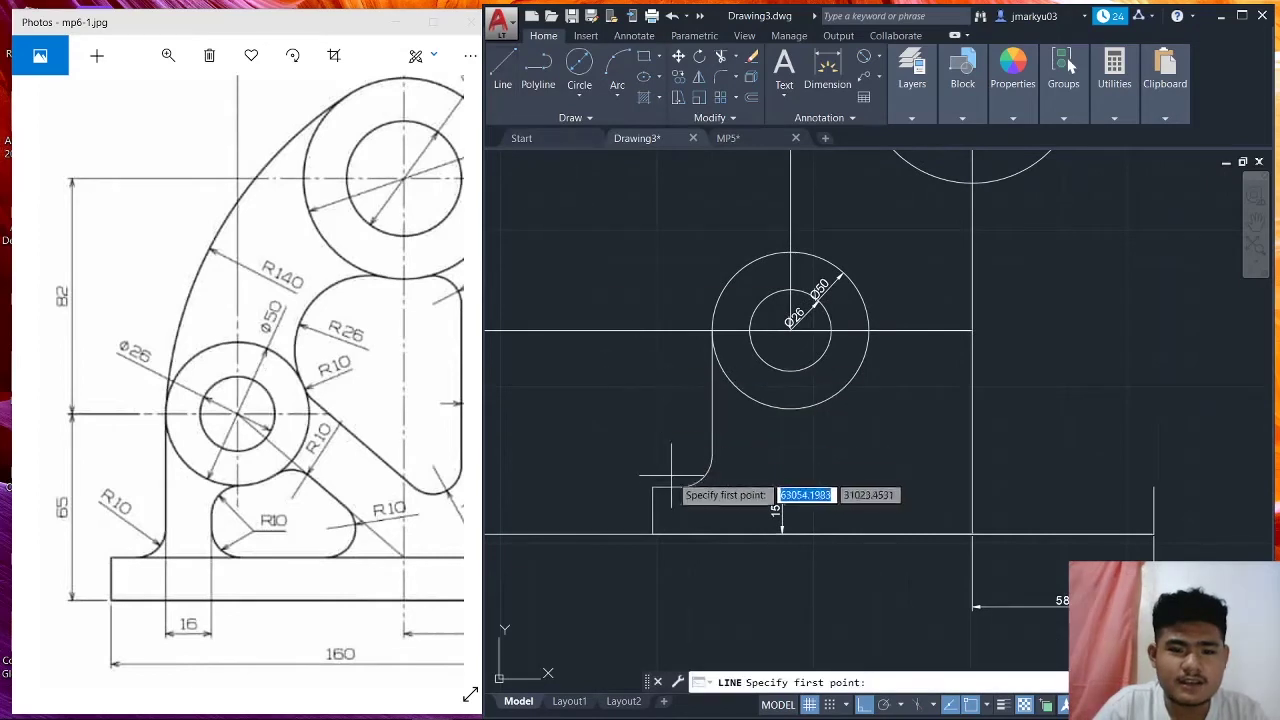
pyautogui.press('Escape')
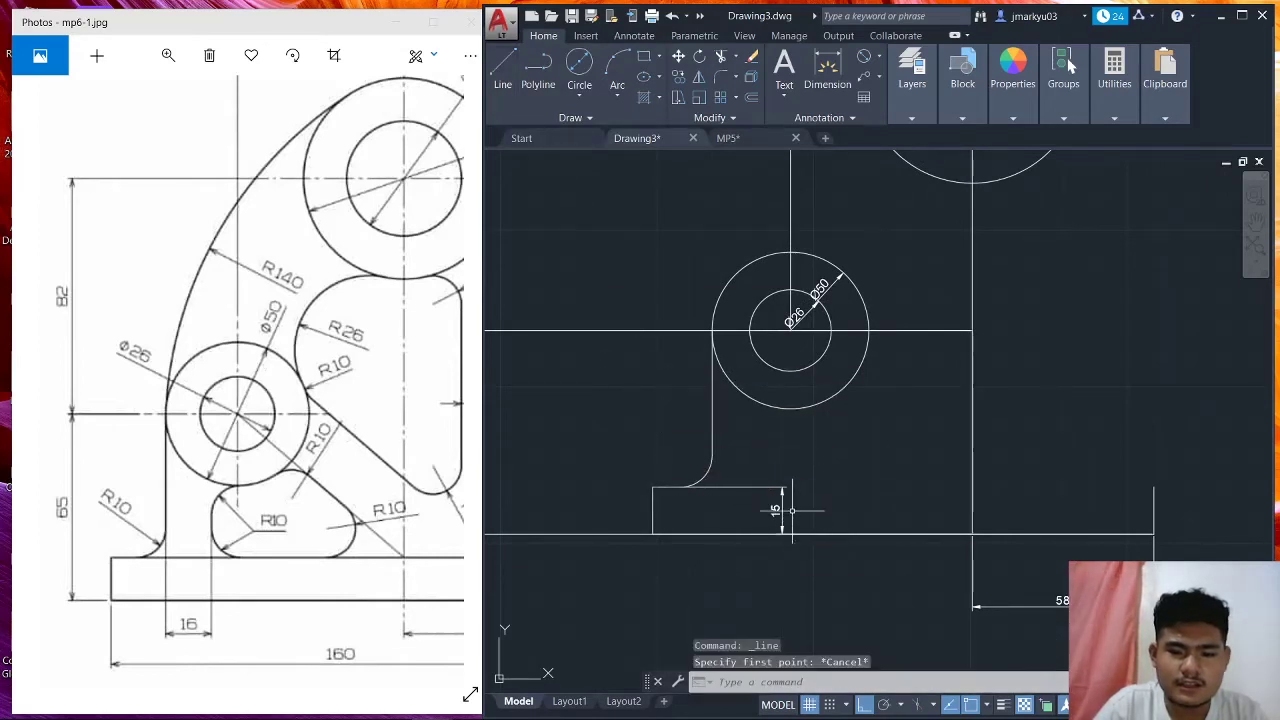
pyautogui.click(502, 68)
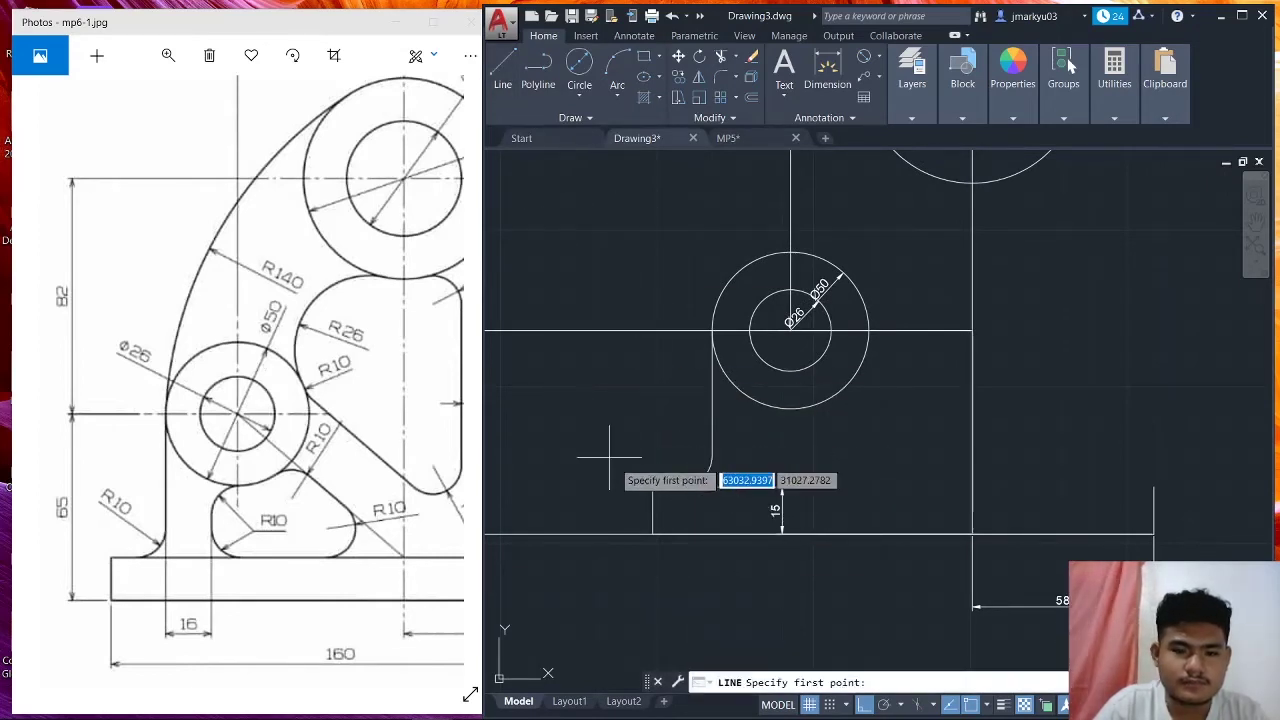
pyautogui.click(652, 488)
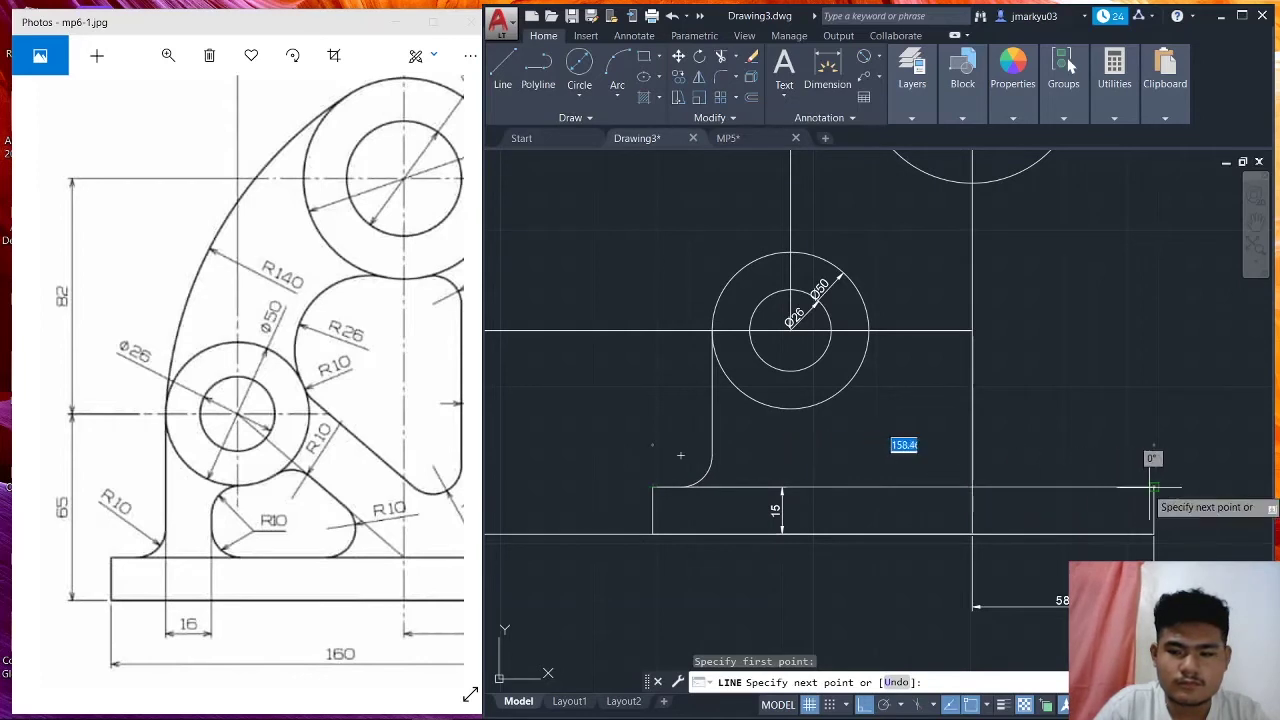
pyautogui.click(1154, 488)
pyautogui.press('Escape')
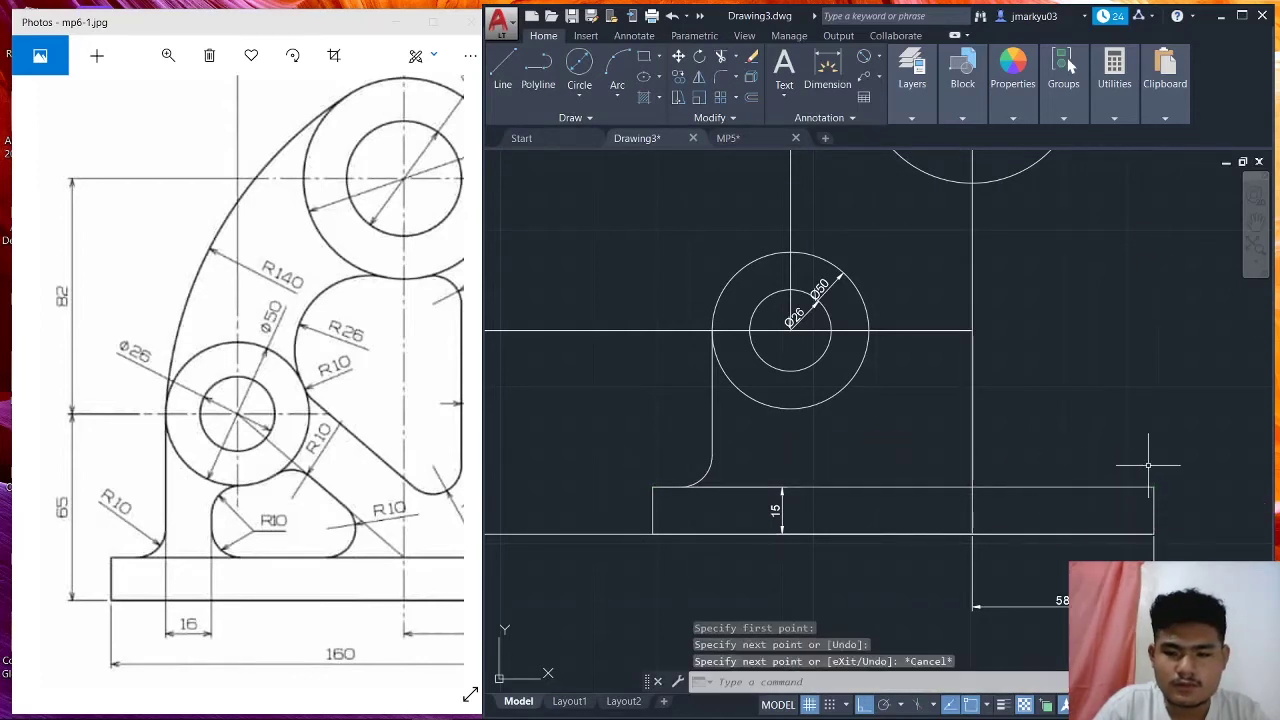
# Add an R10 radius dimension to the fillet arc.
pyautogui.moveTo(1172, 476); pyautogui.dragTo(1043, 491, button='middle')
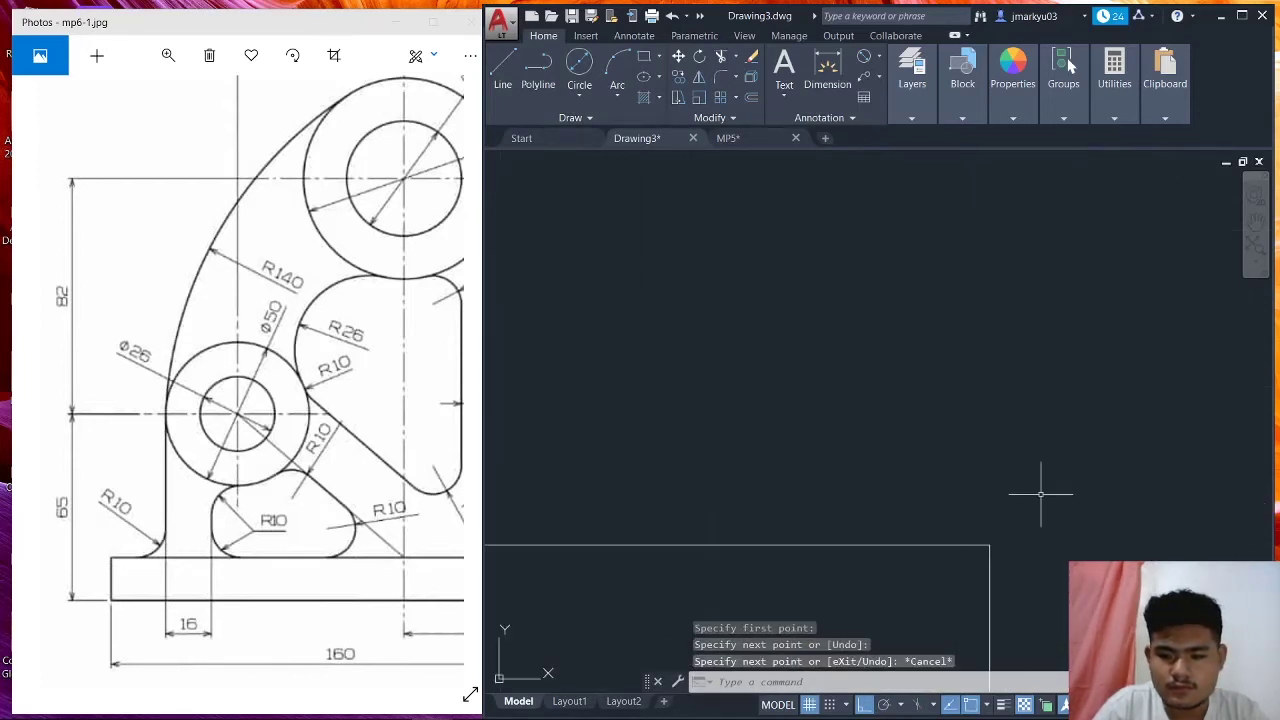
pyautogui.moveTo(908, 454); pyautogui.dragTo(997, 442, button='middle')
pyautogui.click(878, 57)
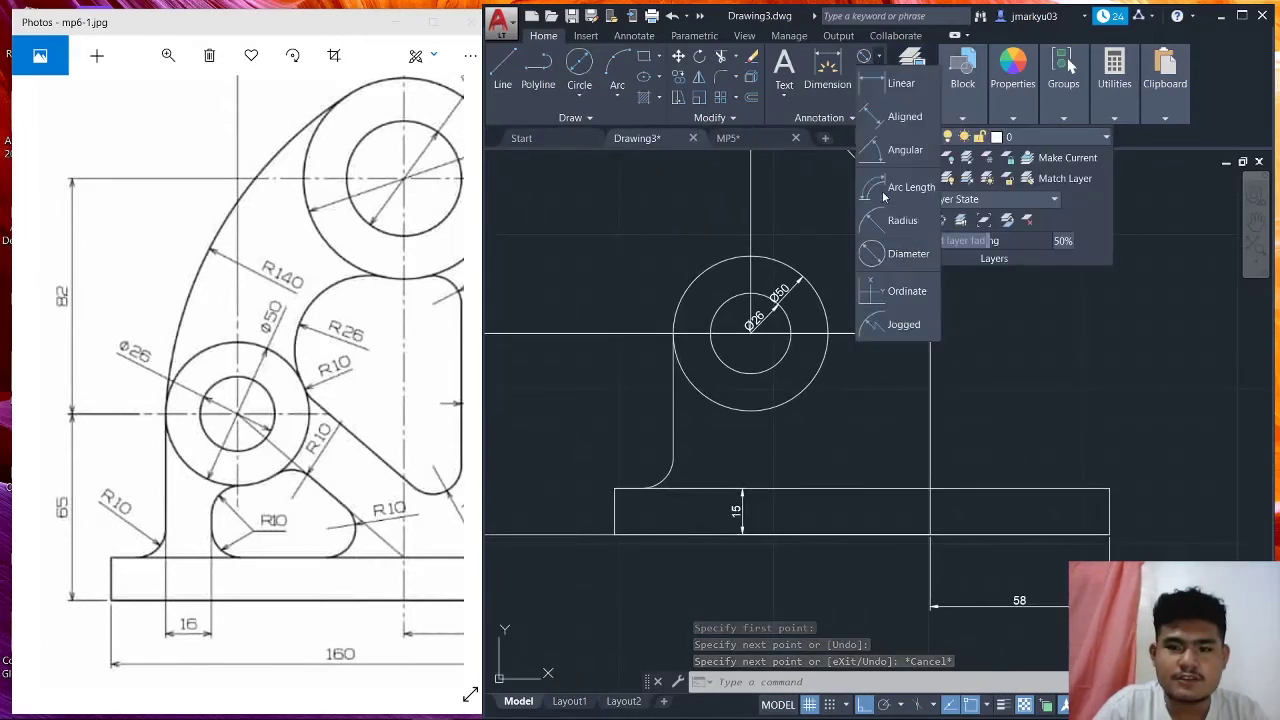
pyautogui.click(888, 219)
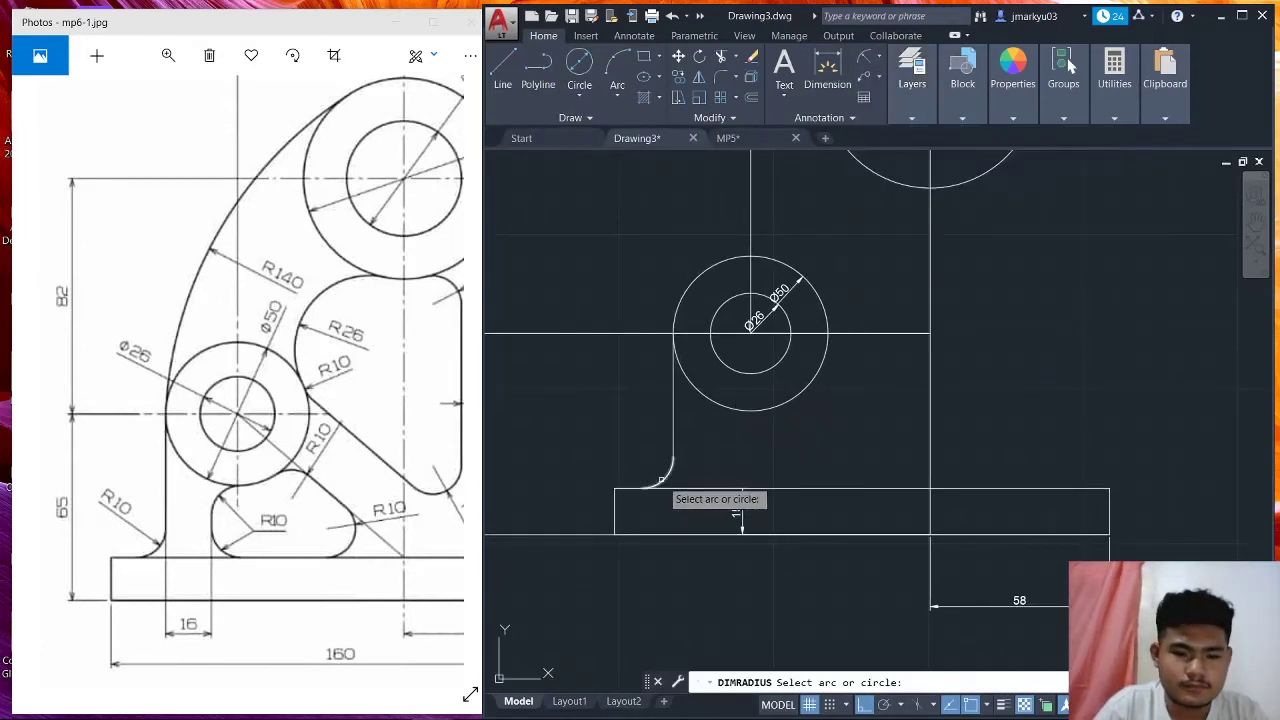
pyautogui.click(666, 477)
pyautogui.click(593, 452)
pyautogui.scroll(-2, 1061, 393)
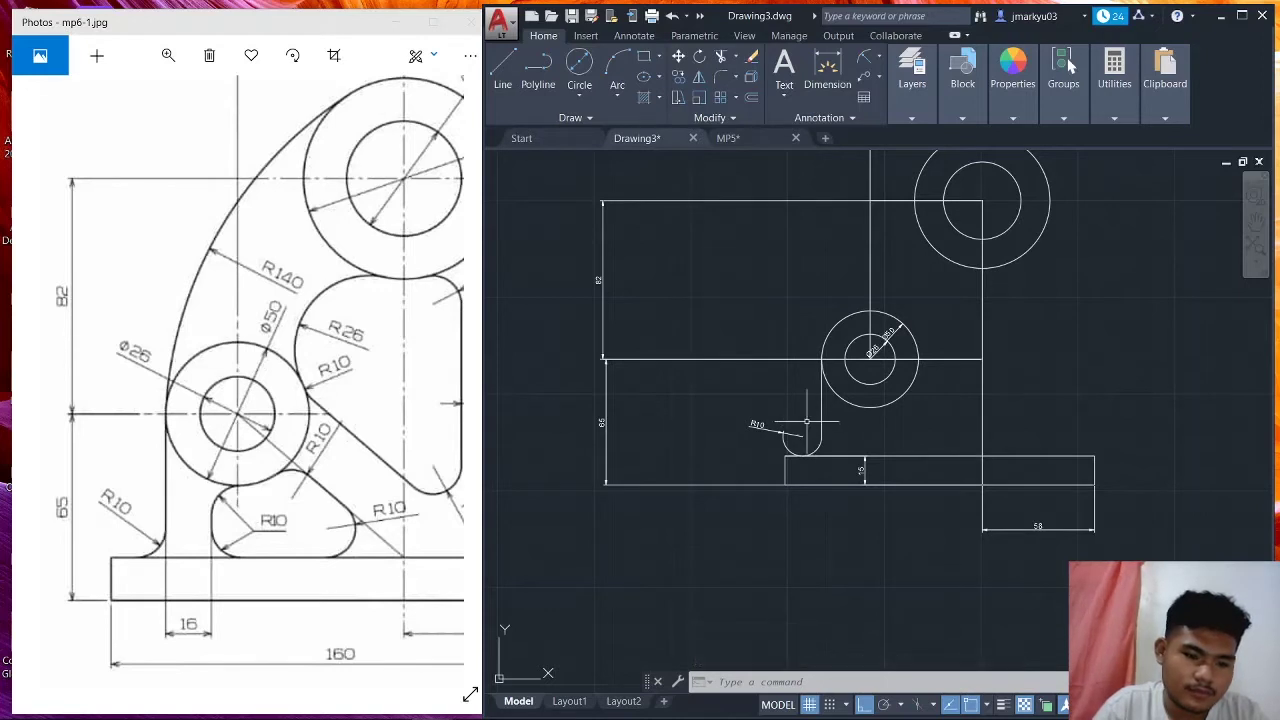
pyautogui.scroll(2, 801, 513)
pyautogui.scroll(2, 809, 509)
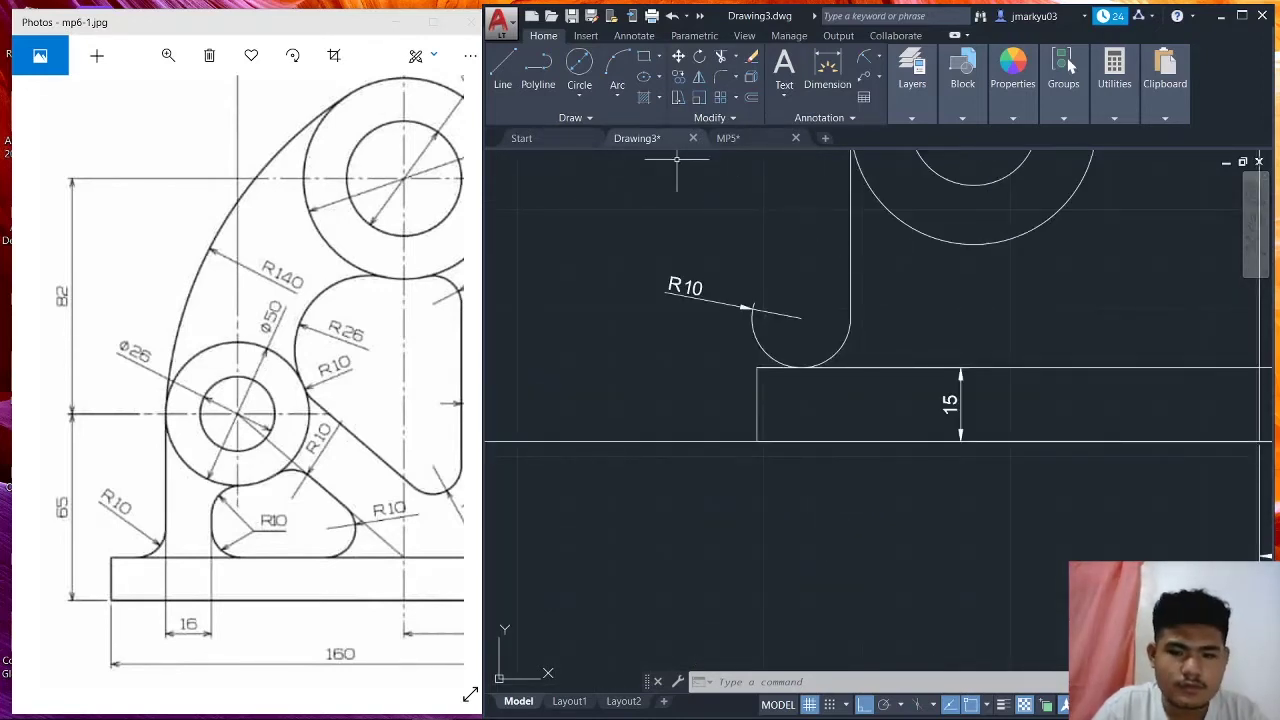
# Draw a line from the upright edge down to the plate, continuing 16 units along its top.
pyautogui.click(502, 68)
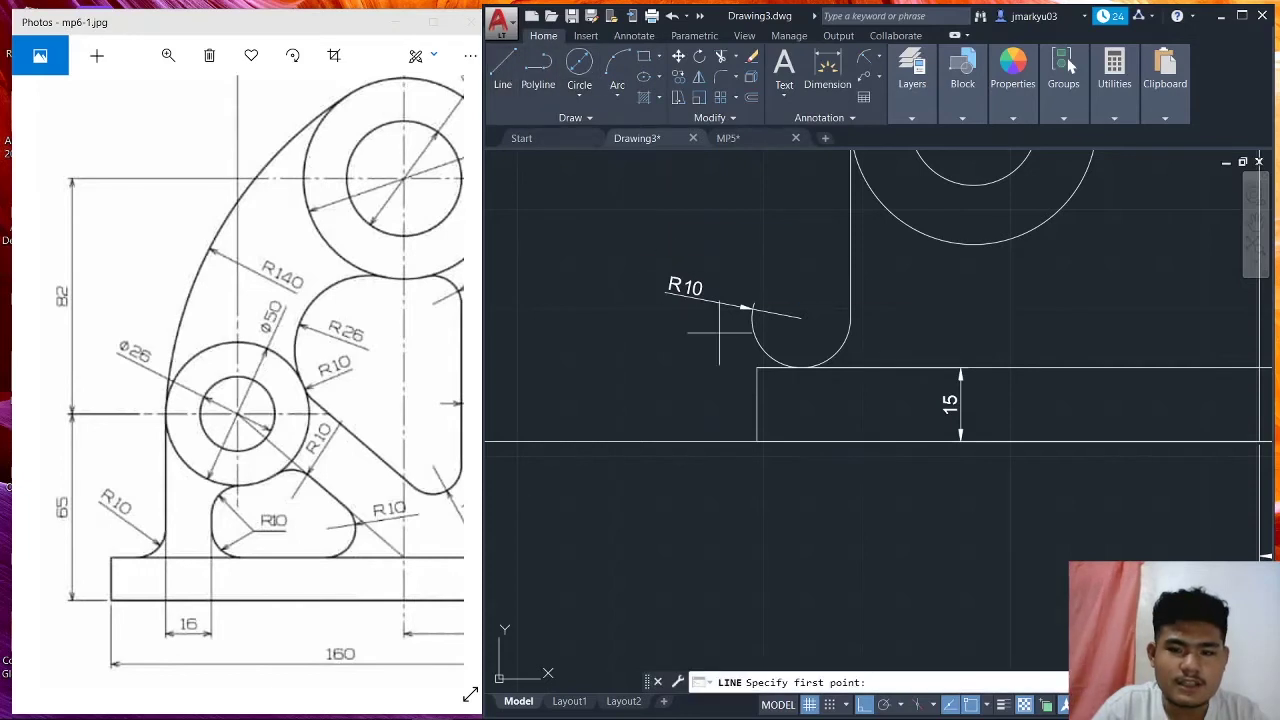
pyautogui.click(849, 327)
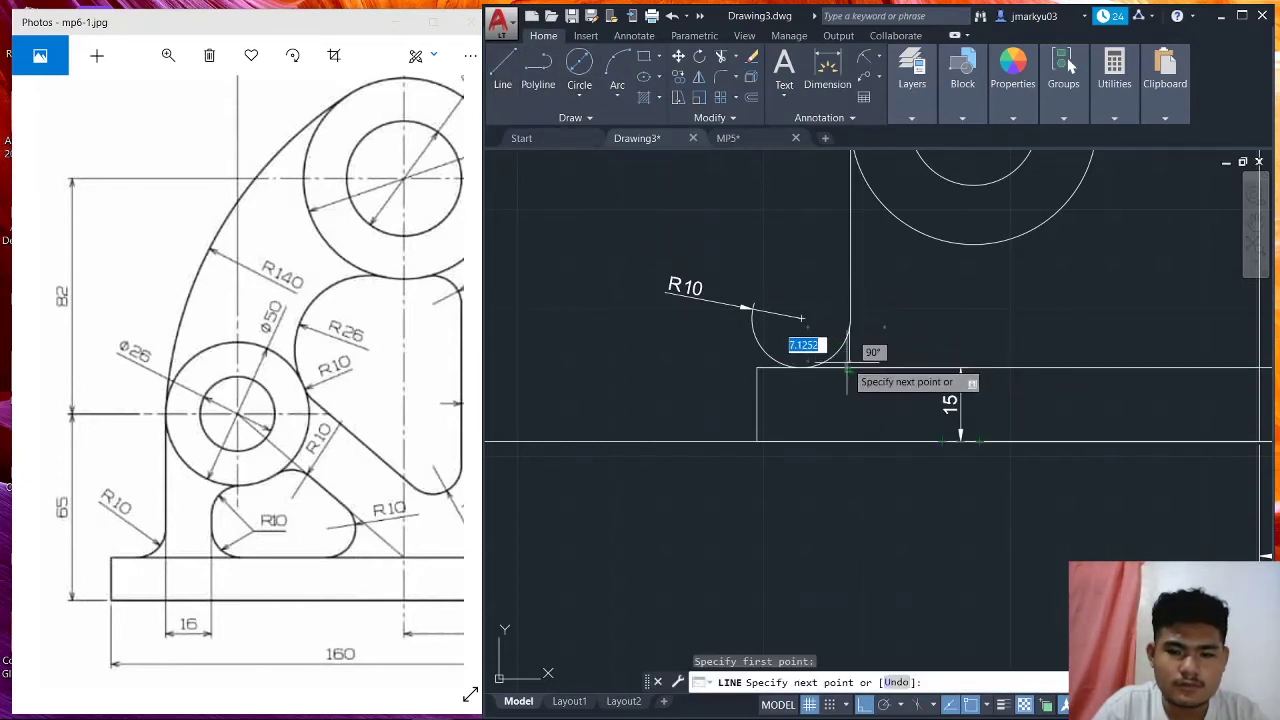
pyautogui.press('Escape')
pyautogui.scroll(1, 862, 285)
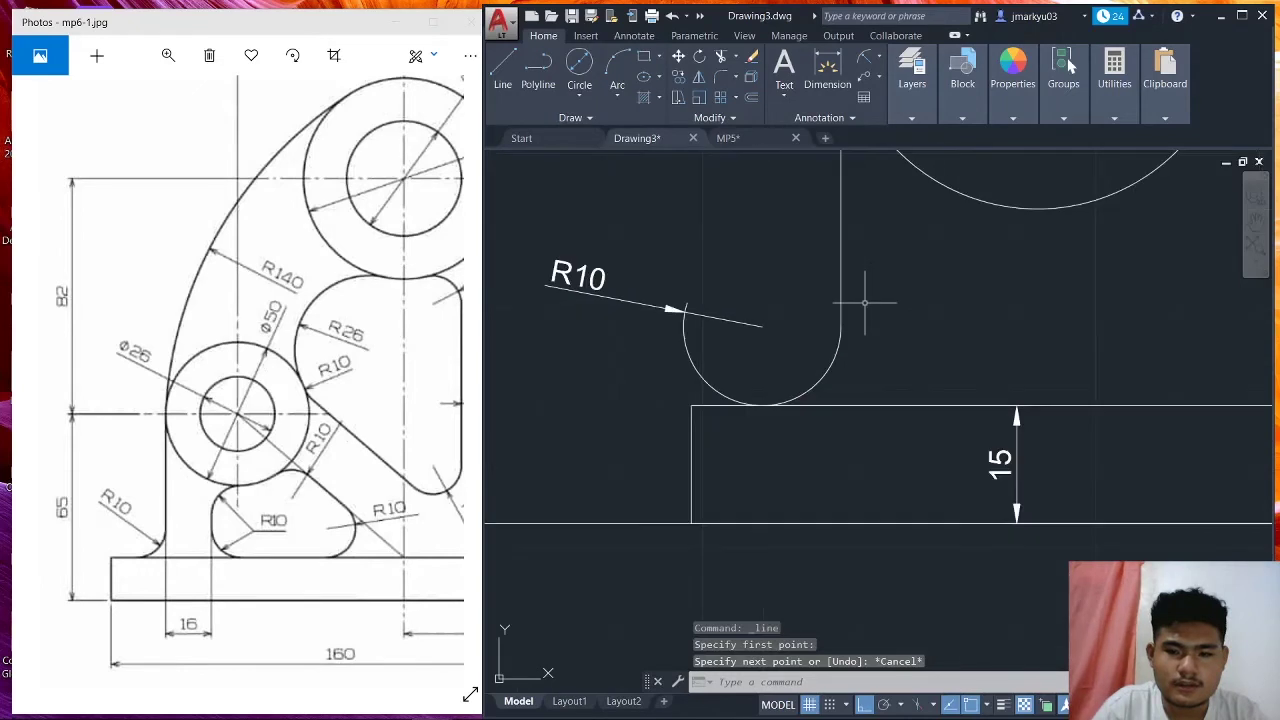
pyautogui.scroll(-3, 857, 300)
pyautogui.scroll(1, 860, 325)
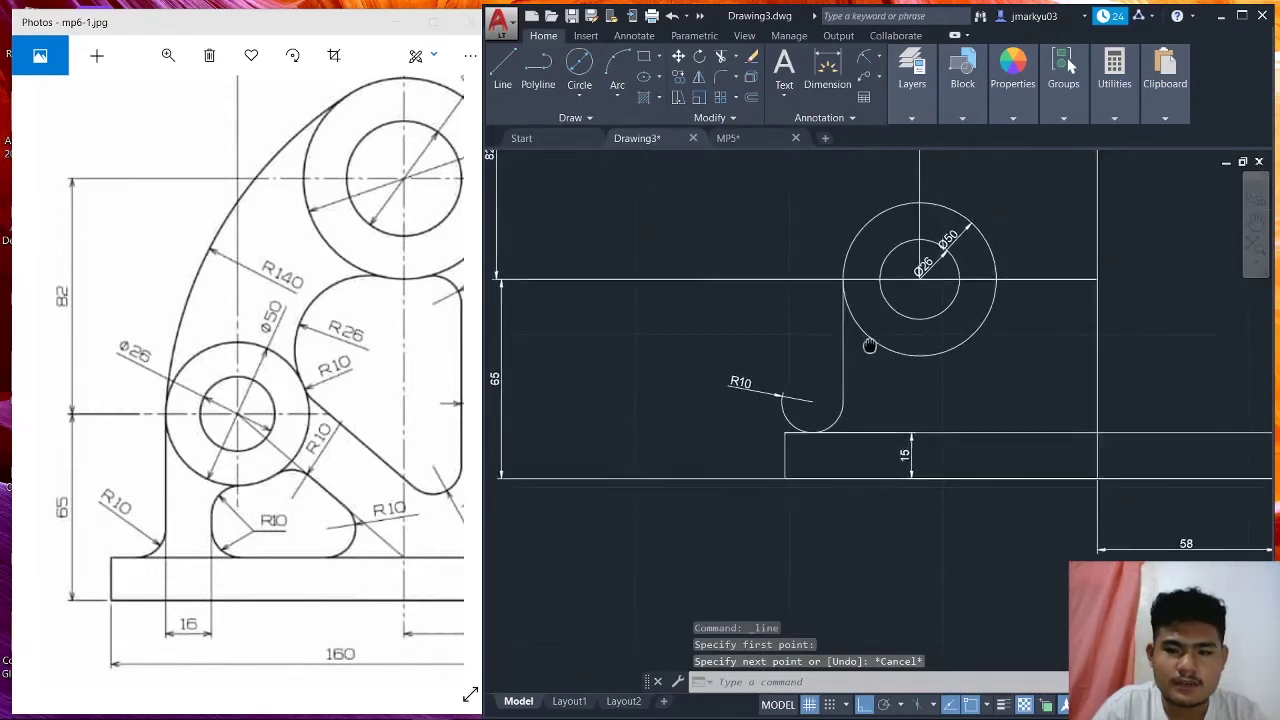
pyautogui.click(502, 68)
pyautogui.click(841, 287)
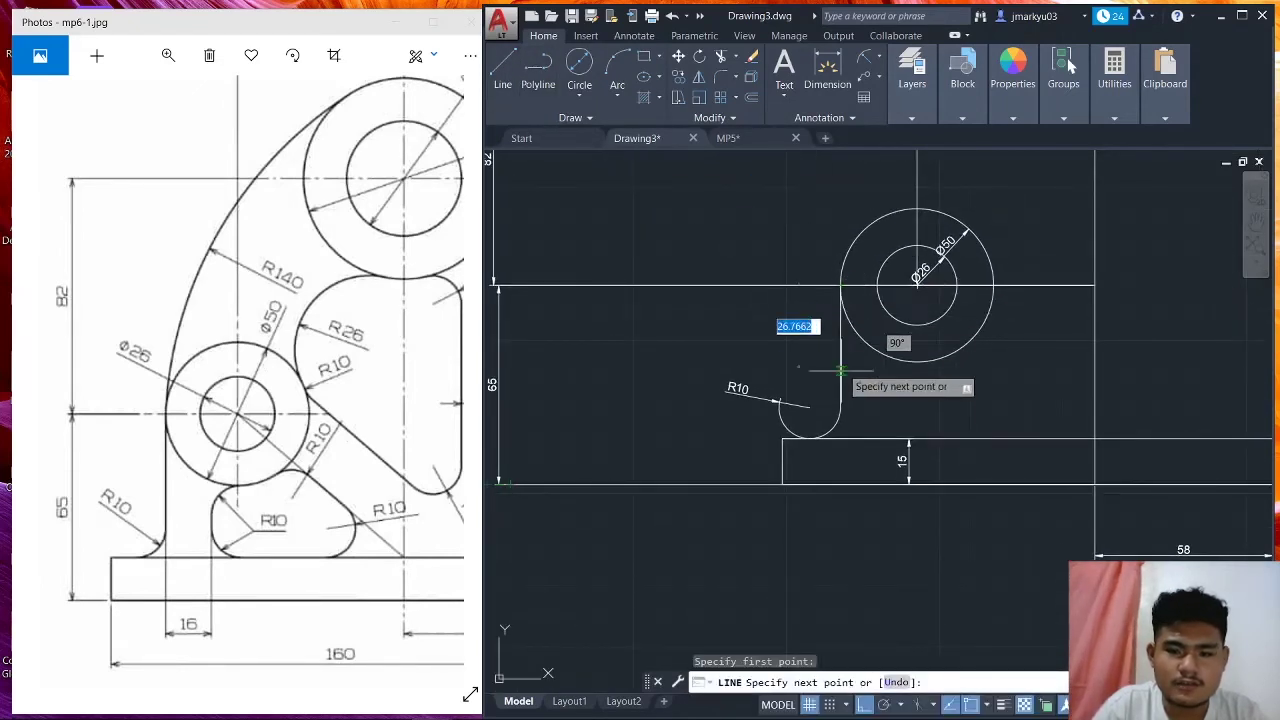
pyautogui.click(841, 438)
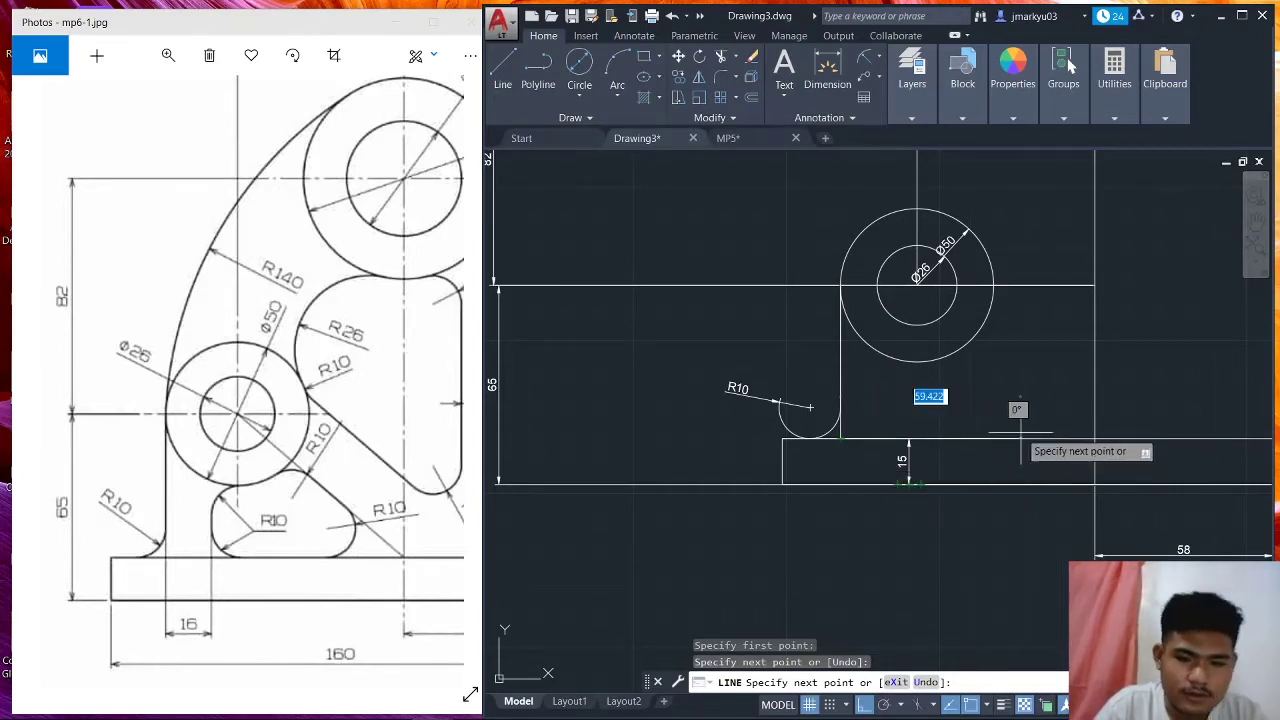
pyautogui.press('BackSpace')
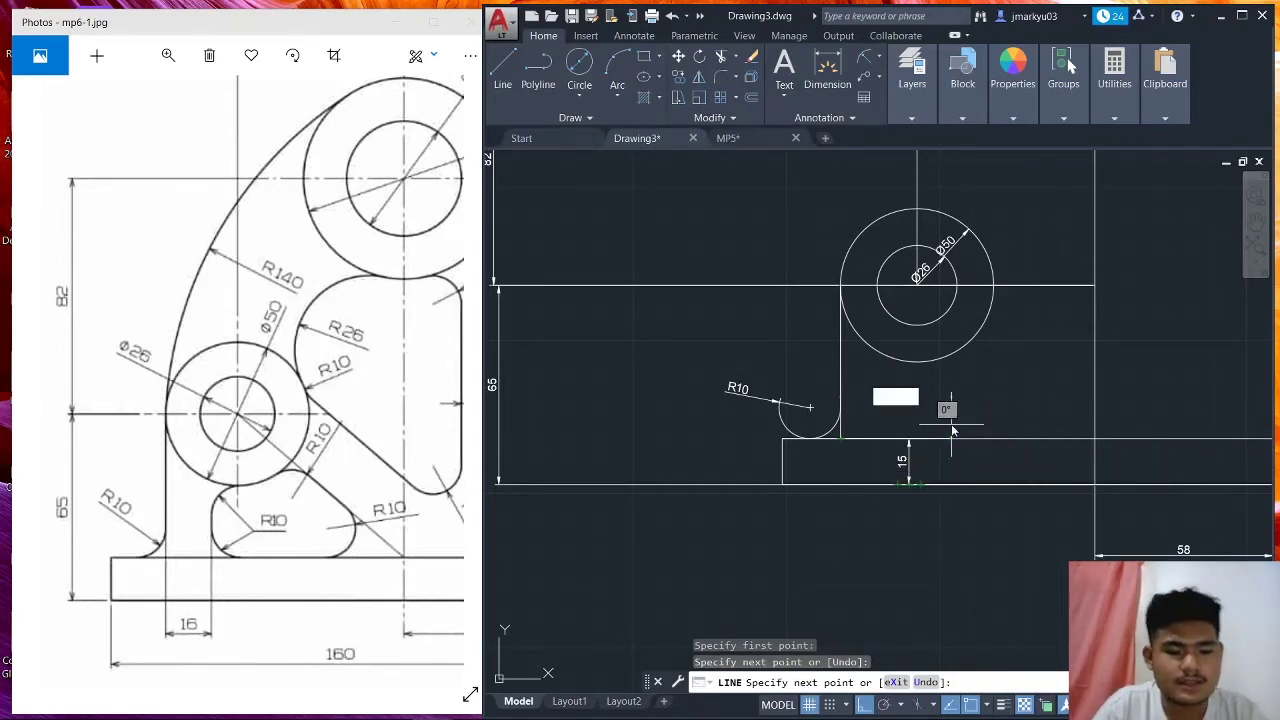
pyautogui.write('16')
pyautogui.press('Return')
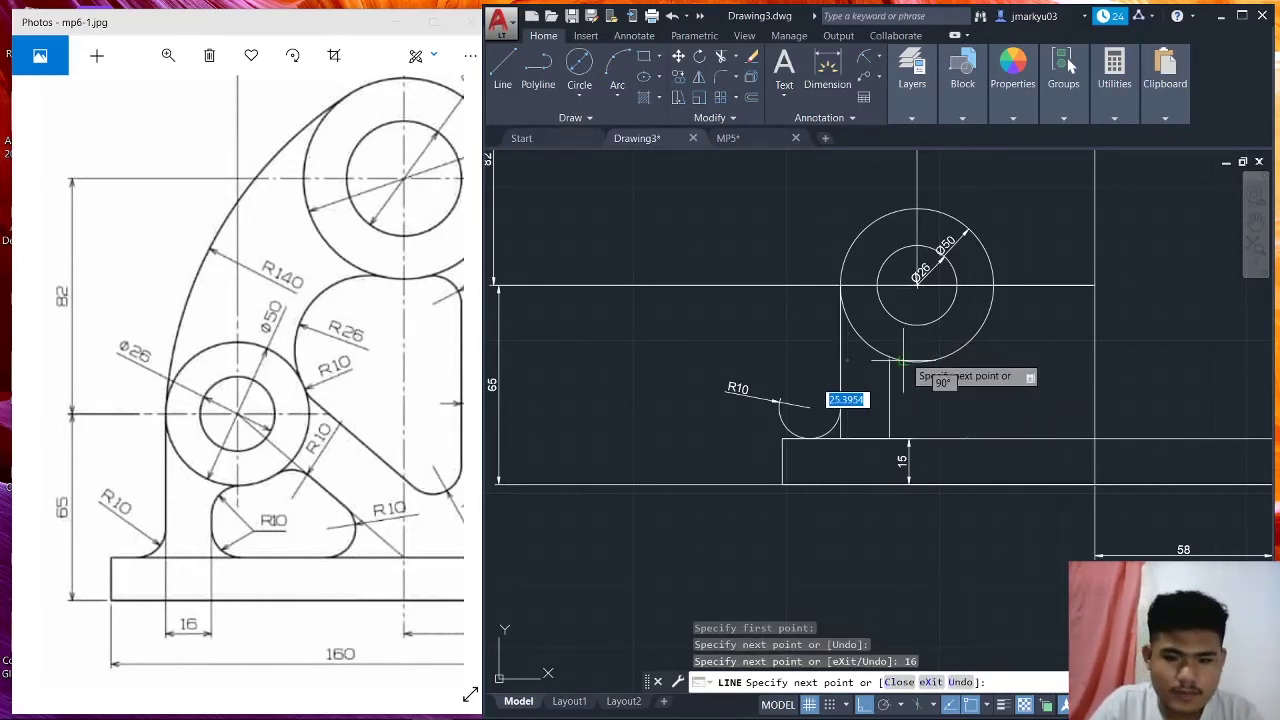
pyautogui.scroll(2, 905, 350)
pyautogui.scroll(2, 907, 355)
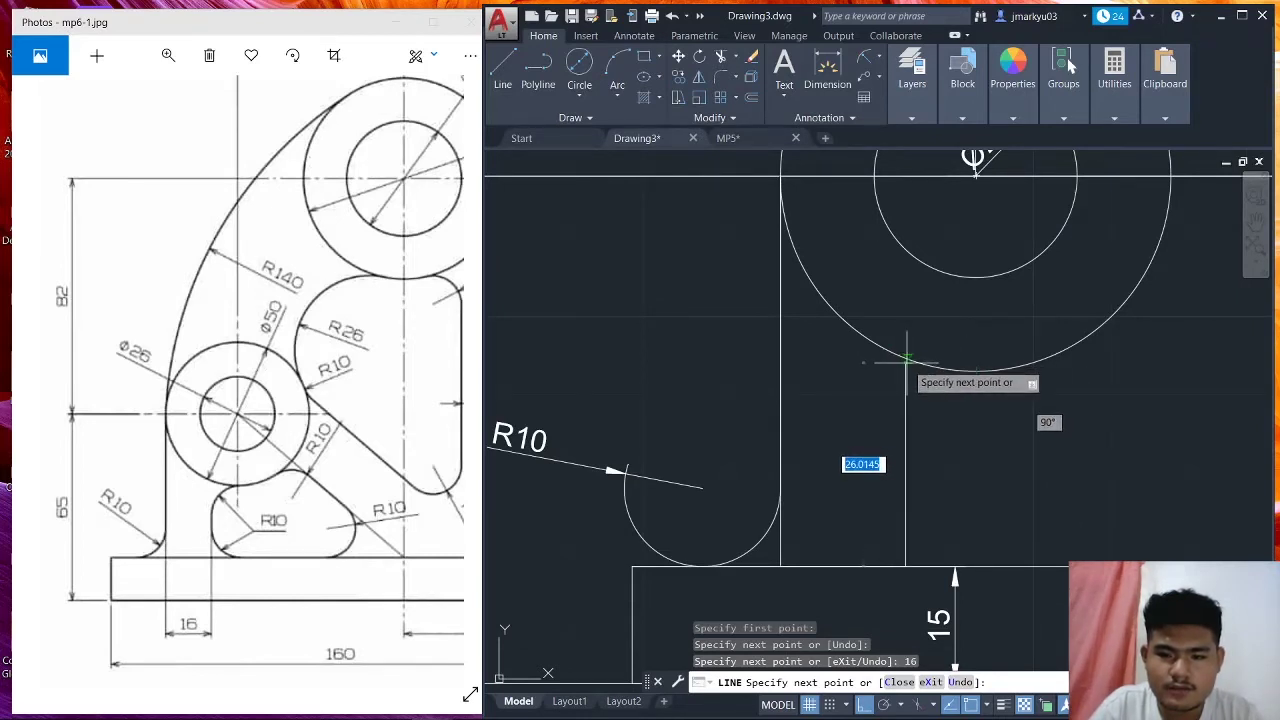
pyautogui.scroll(4, 906, 360)
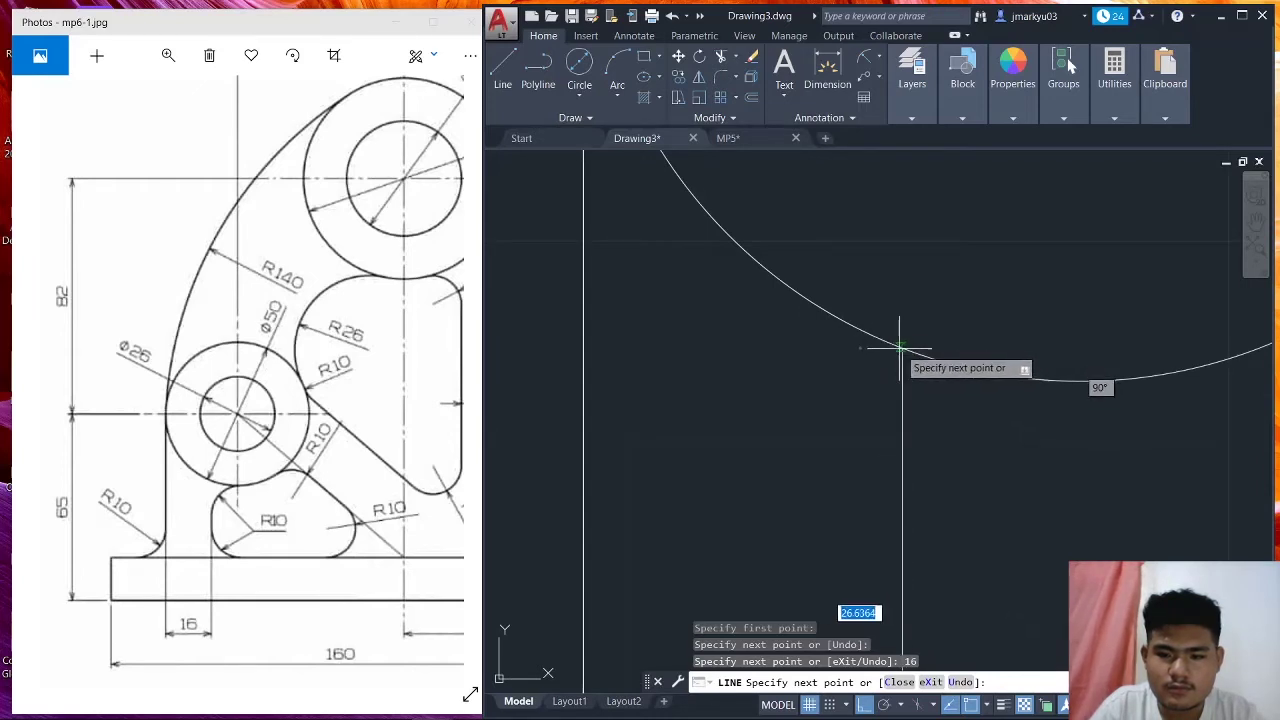
pyautogui.press('Escape')
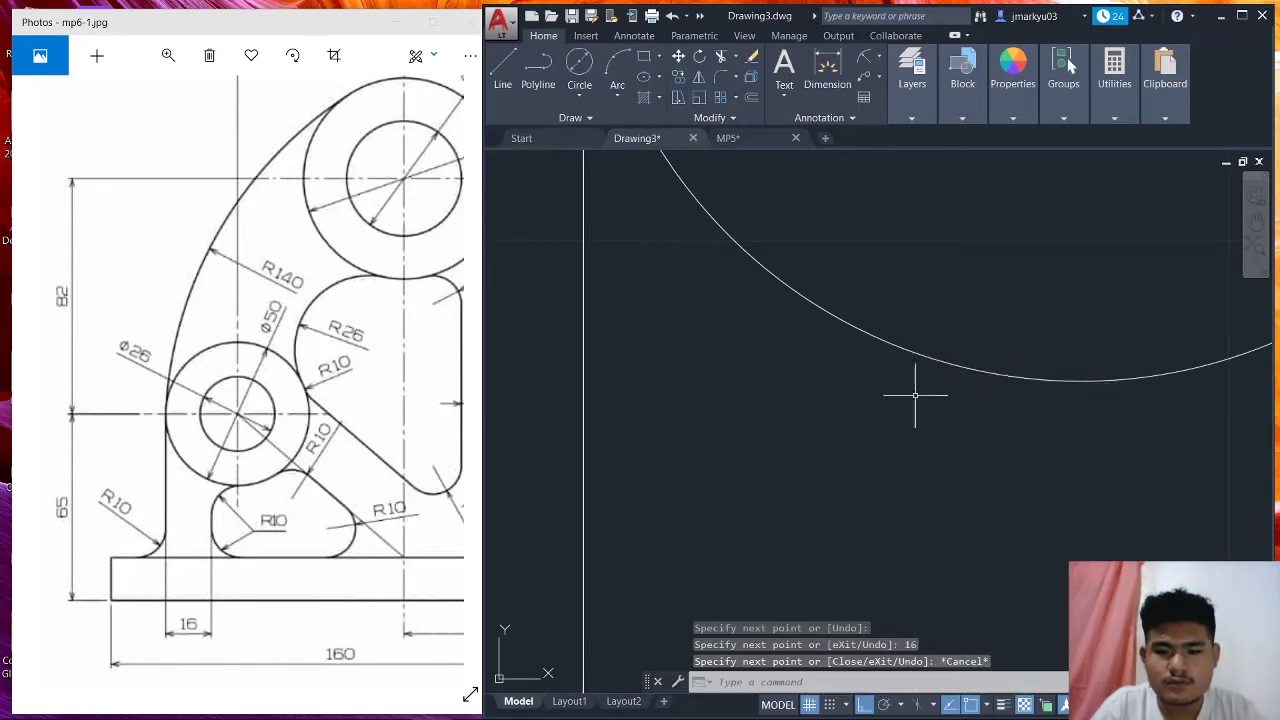
# Delete the 15 thickness dimension.
pyautogui.moveTo(914, 400); pyautogui.dragTo(926, 249, button='middle')
pyautogui.scroll(-2, 912, 308)
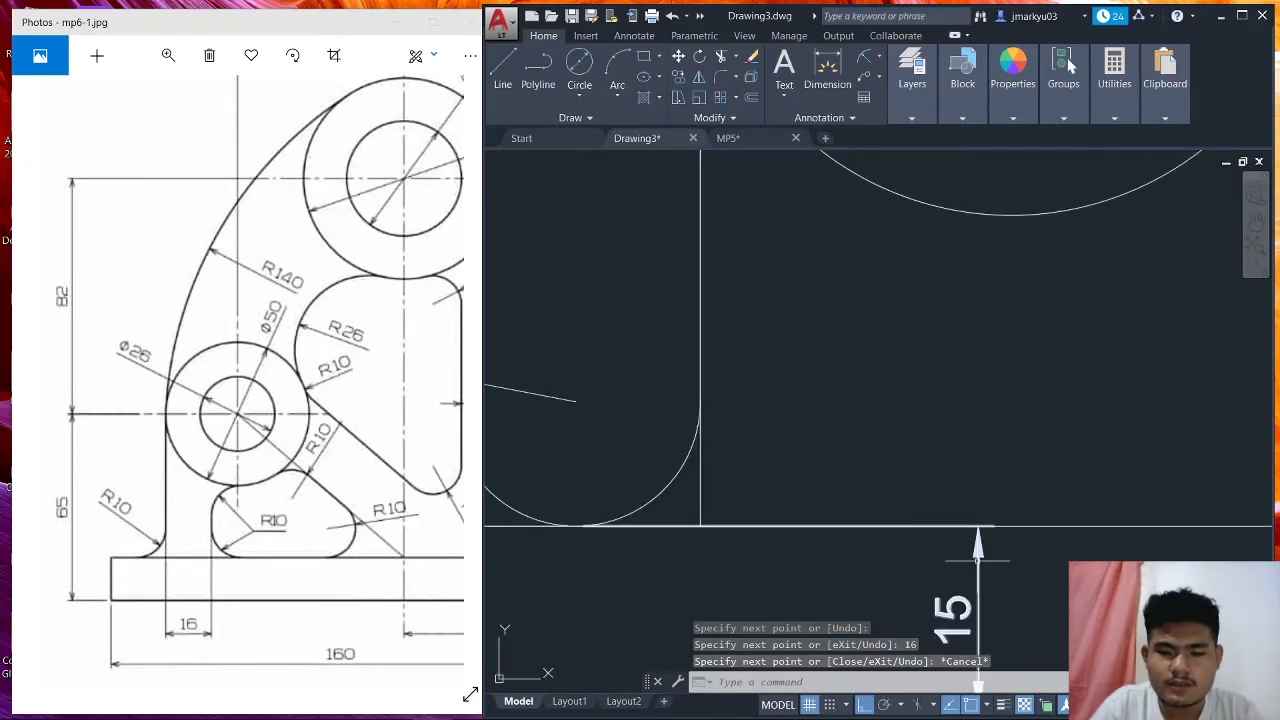
pyautogui.press('Delete')
# Draw a vertical line from the base plate top up to the Ø50 circle.
pyautogui.scroll(-3, 965, 545)
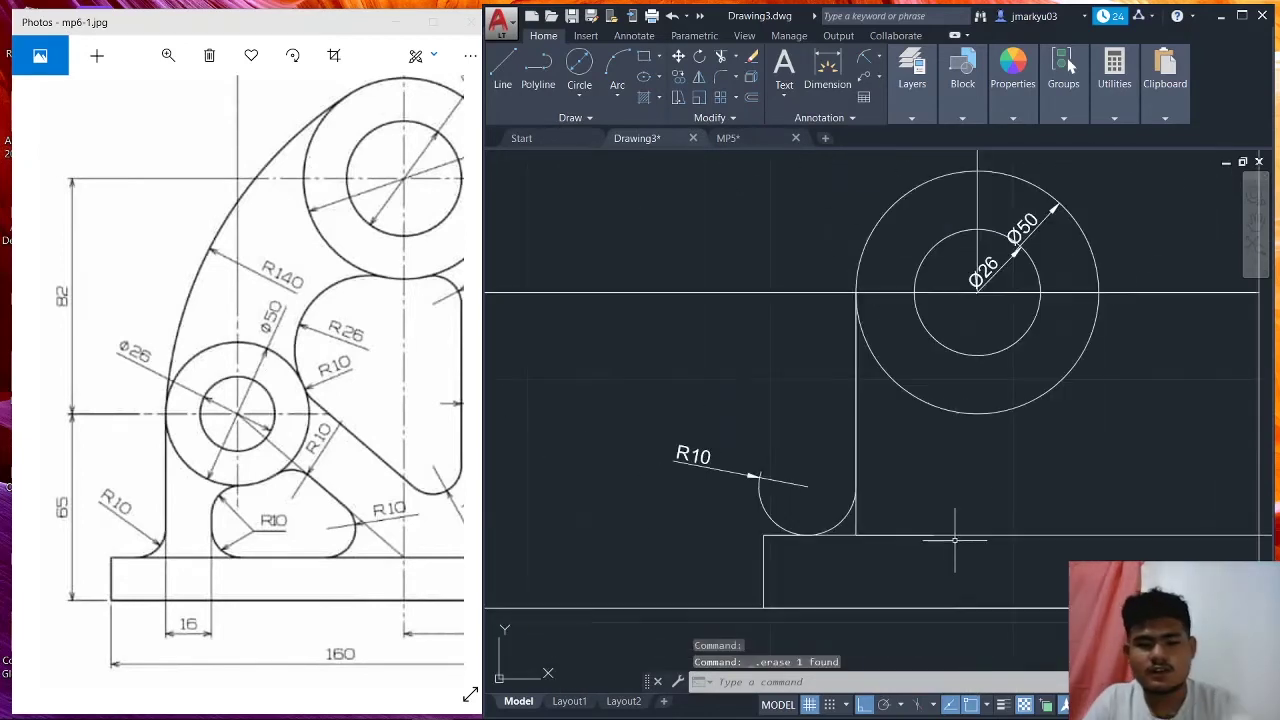
pyautogui.click(516, 87)
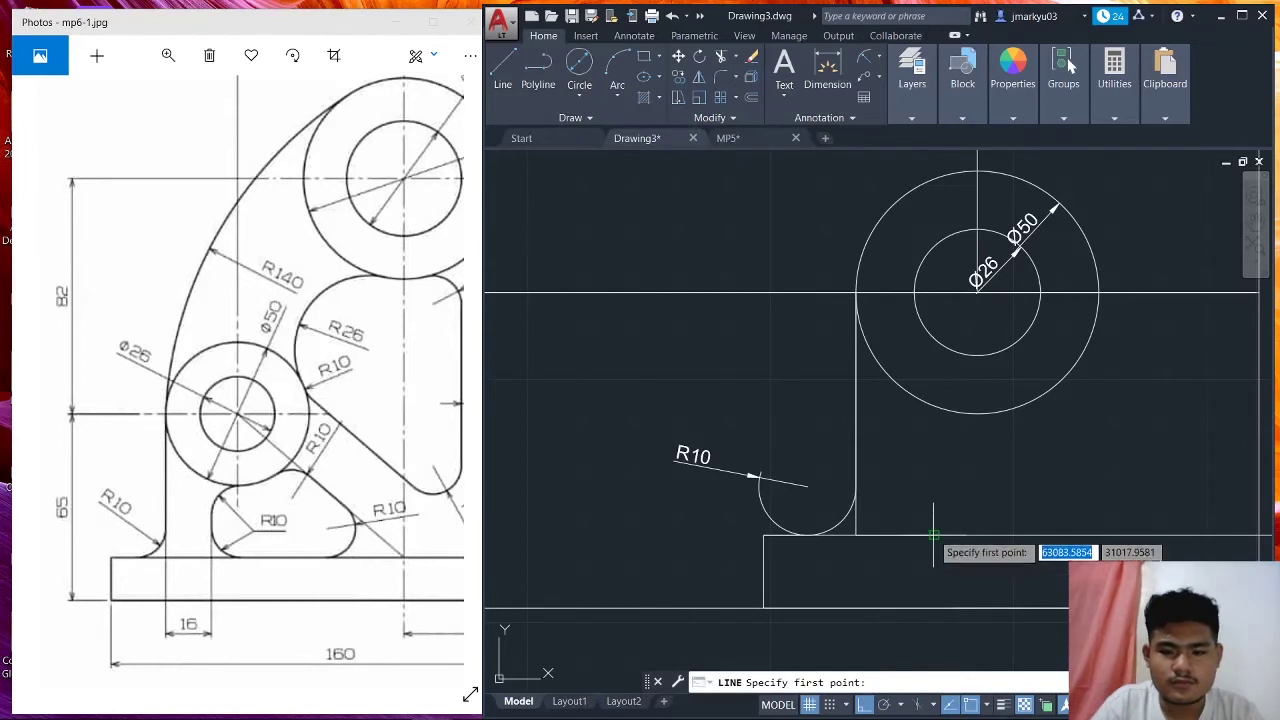
pyautogui.click(933, 535)
pyautogui.click(930, 402)
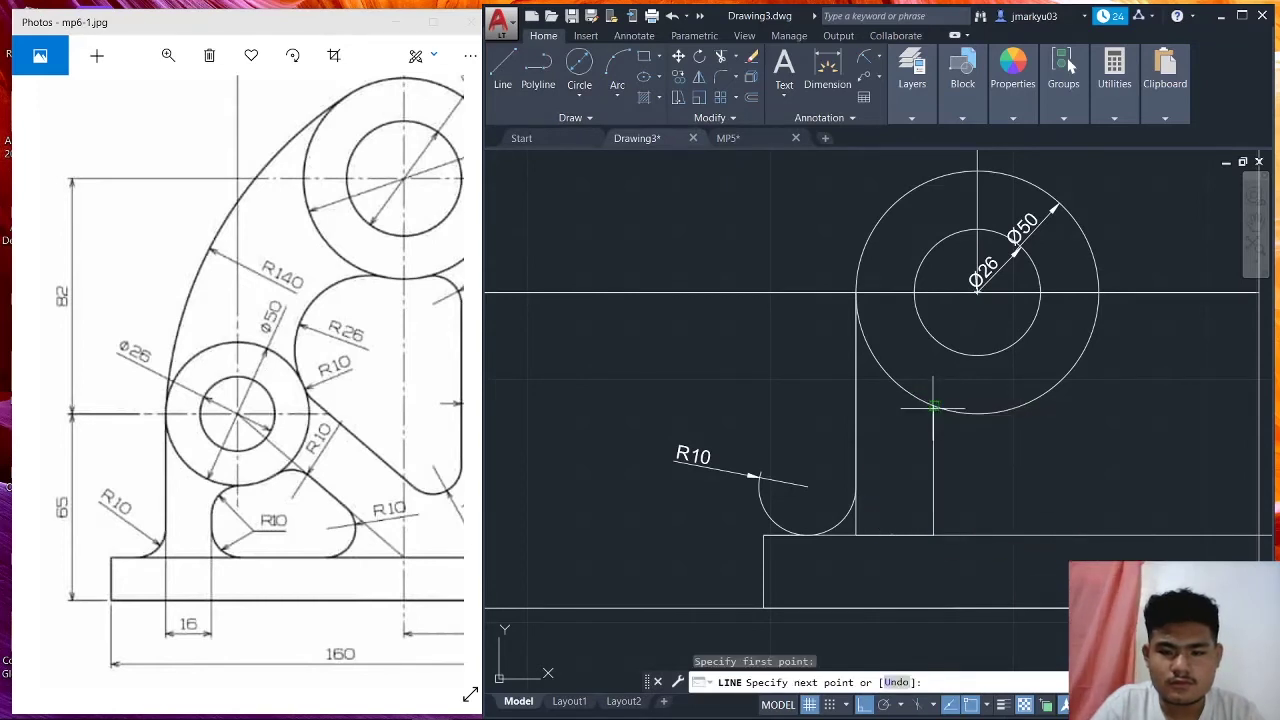
pyautogui.press('Escape')
# Try a linear dimension from the new line's foot, then abandon it and select the line.
pyautogui.click(911, 118)
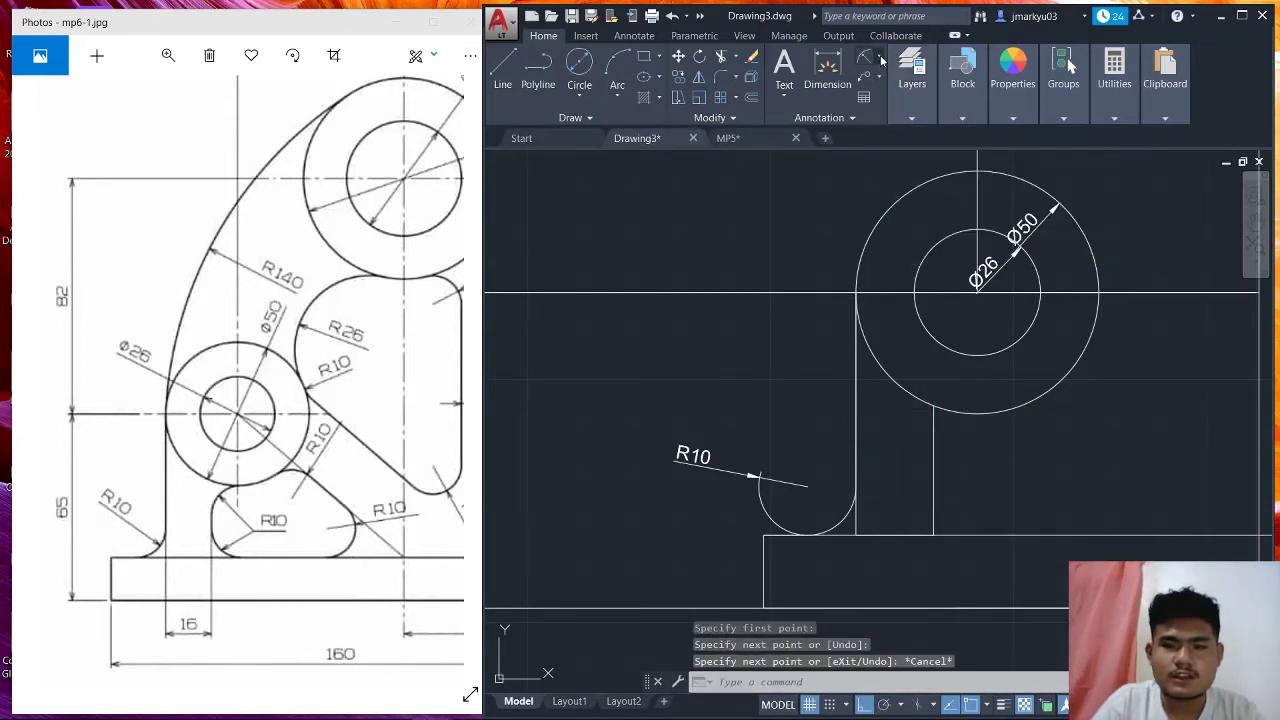
pyautogui.click(879, 57)
pyautogui.click(911, 122)
pyautogui.click(911, 122)
pyautogui.click(878, 57)
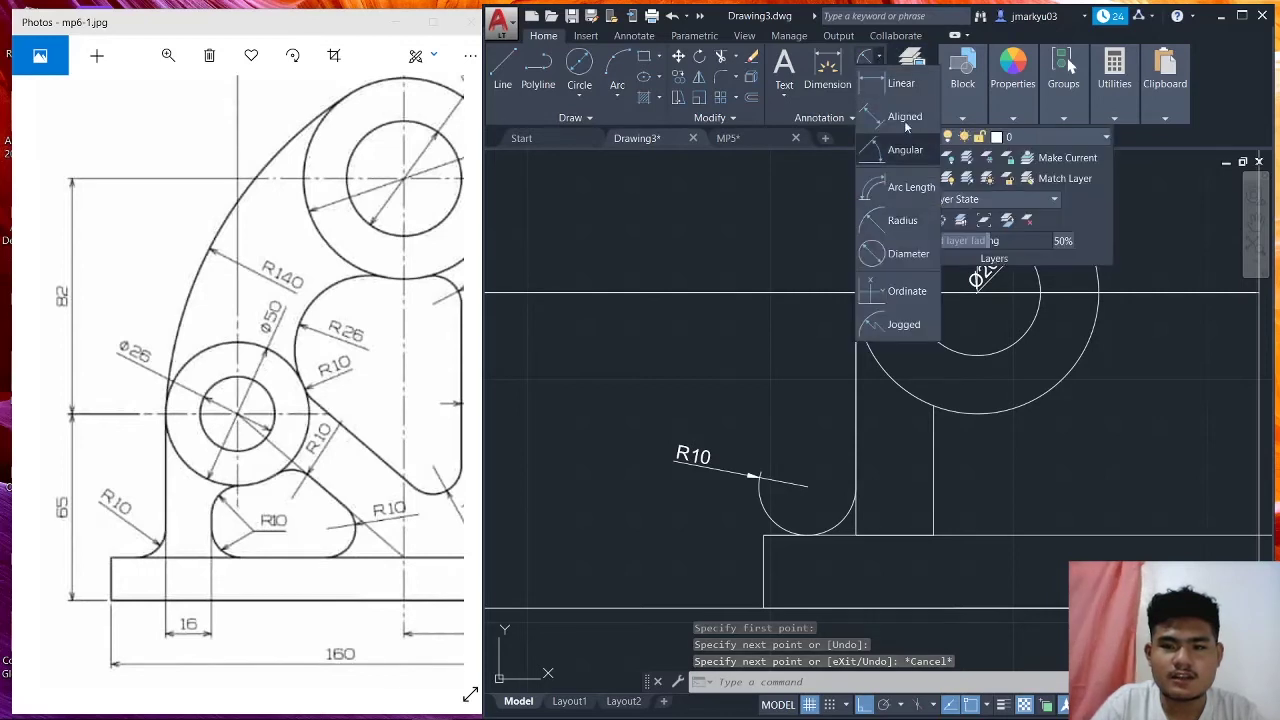
pyautogui.click(900, 83)
pyautogui.click(933, 535)
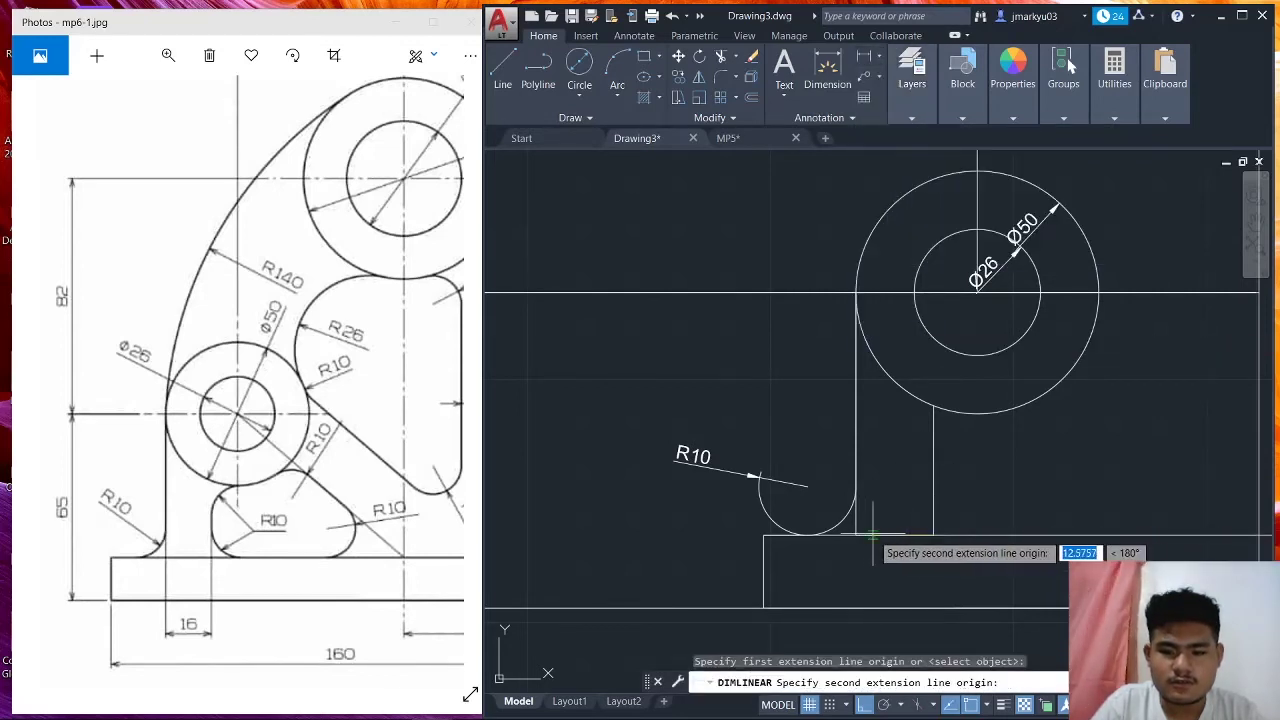
pyautogui.click(856, 535)
pyautogui.press('Escape')
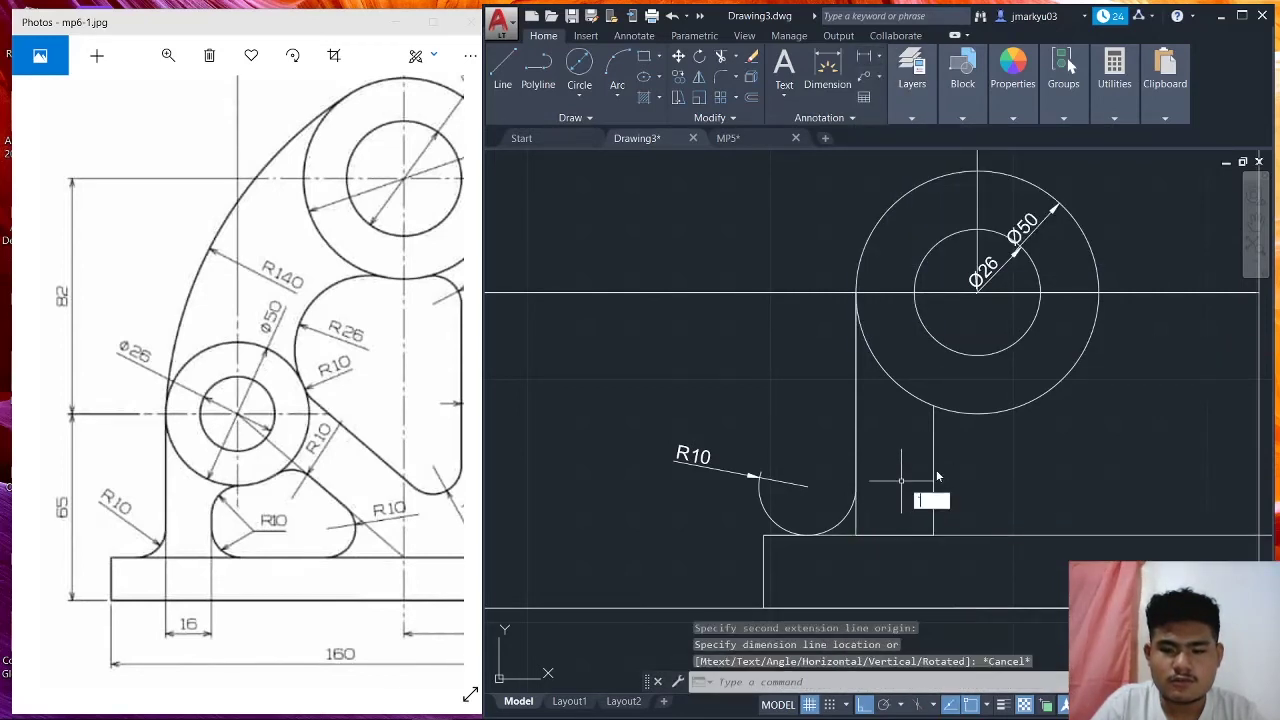
pyautogui.press('Escape')
pyautogui.click(933, 475)
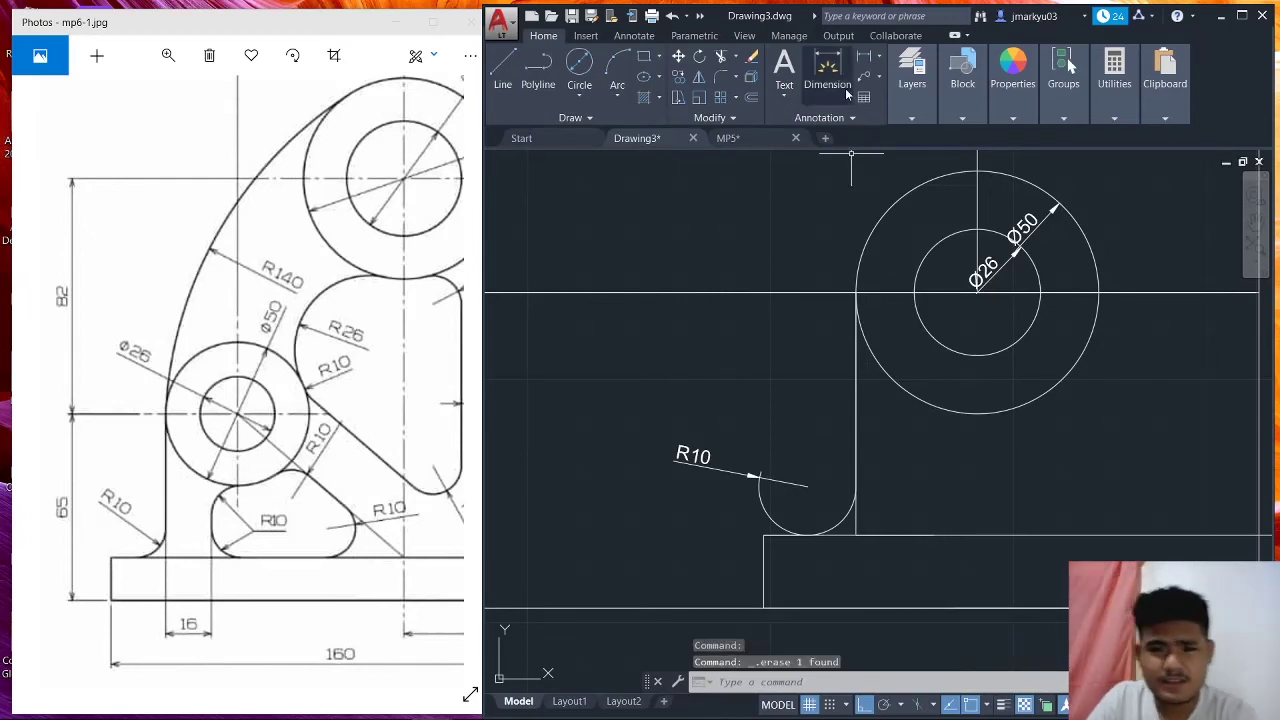
# Draw a second vertical line from the base plate top up to the Ø50 circle.
pyautogui.click(502, 68)
pyautogui.scroll(2, 900, 485)
pyautogui.scroll(2, 924, 509)
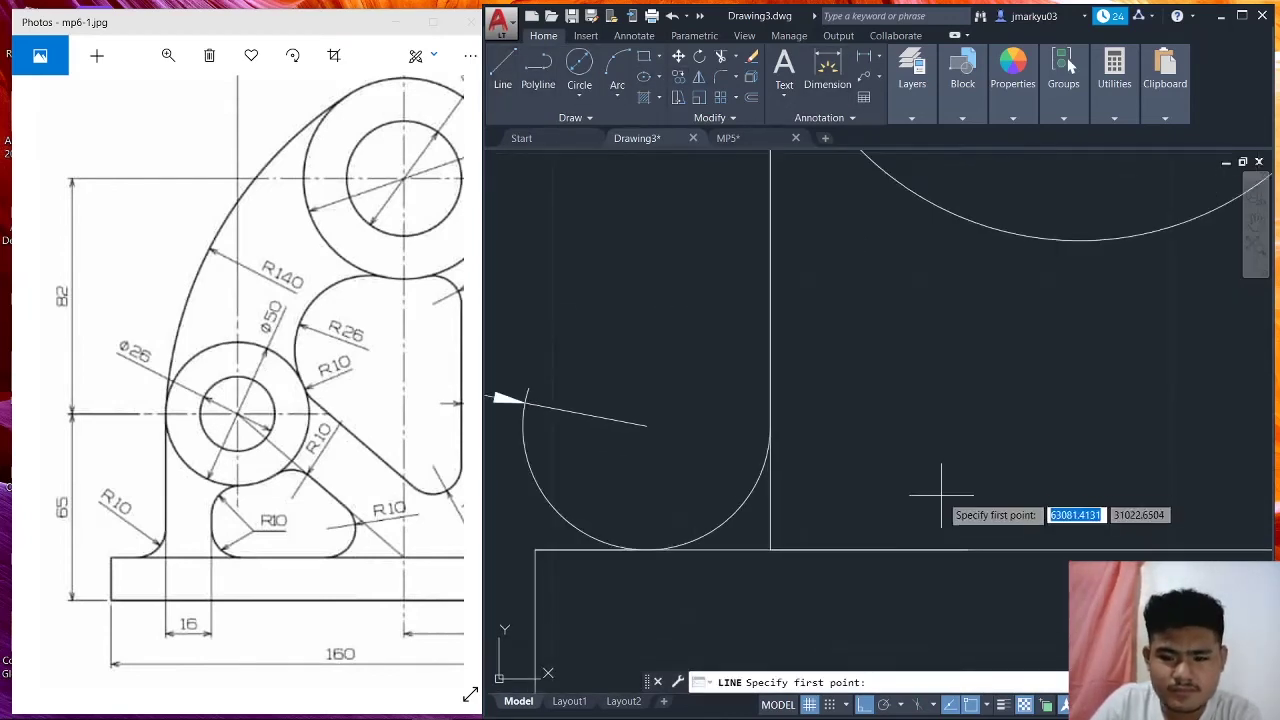
pyautogui.click(968, 549)
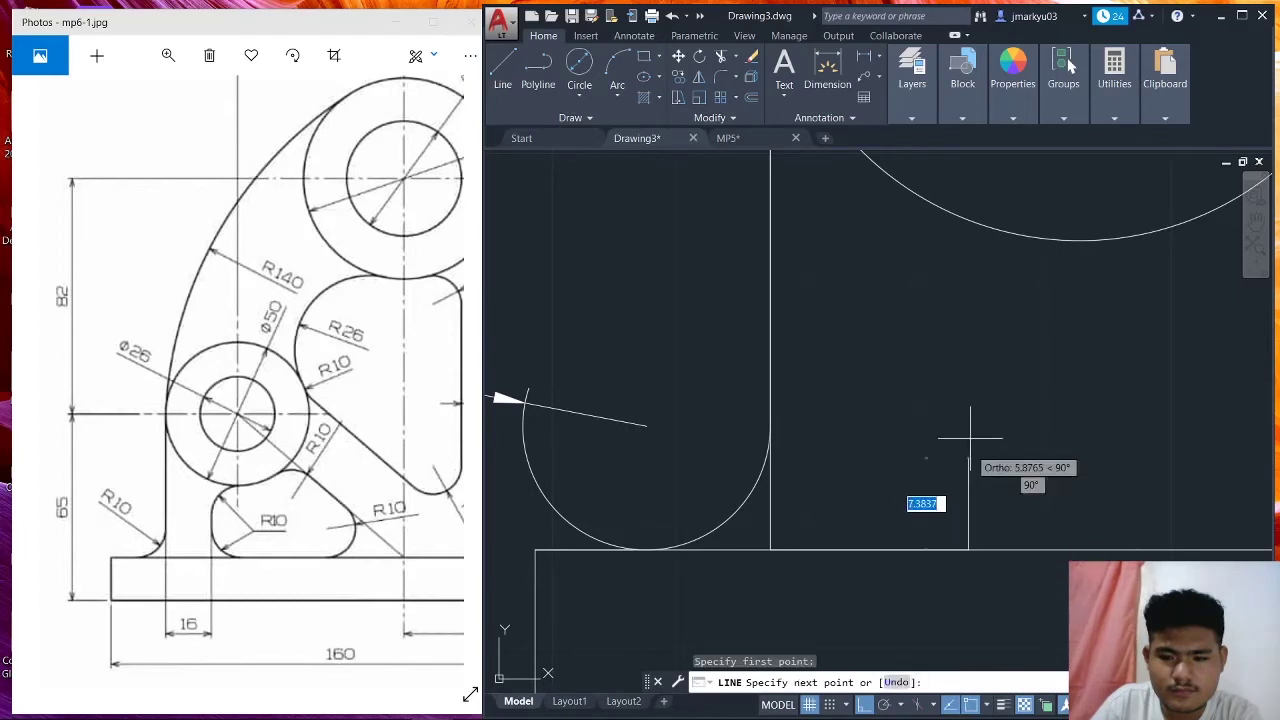
pyautogui.click(967, 219)
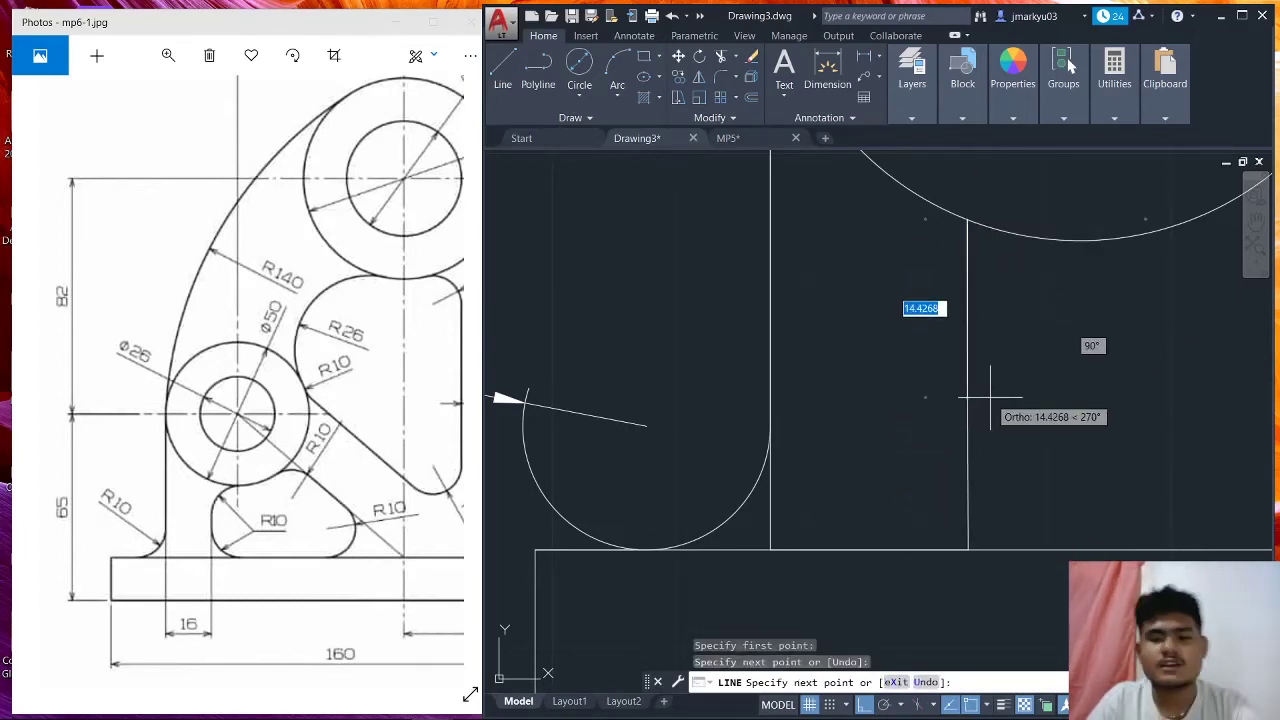
pyautogui.press('Escape')
# Dimension the upright's width as 16, placed below the base line.
pyautogui.click(866, 57)
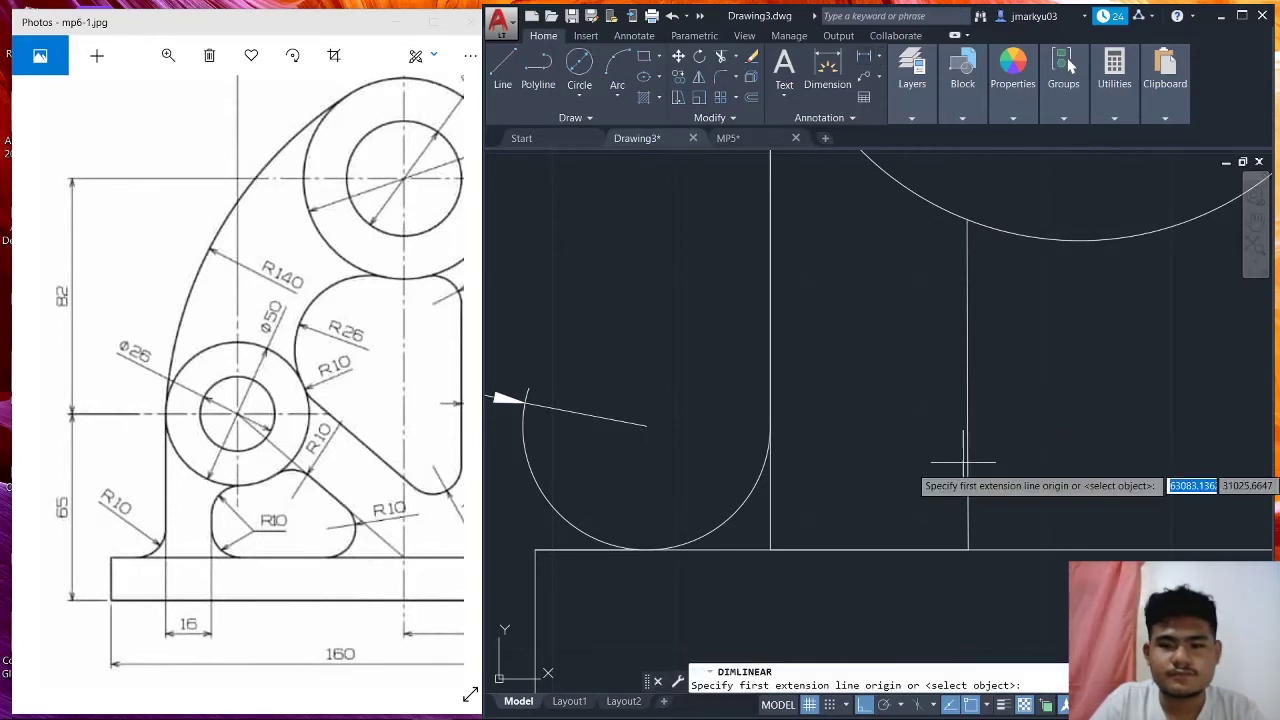
pyautogui.click(968, 549)
pyautogui.click(769, 549)
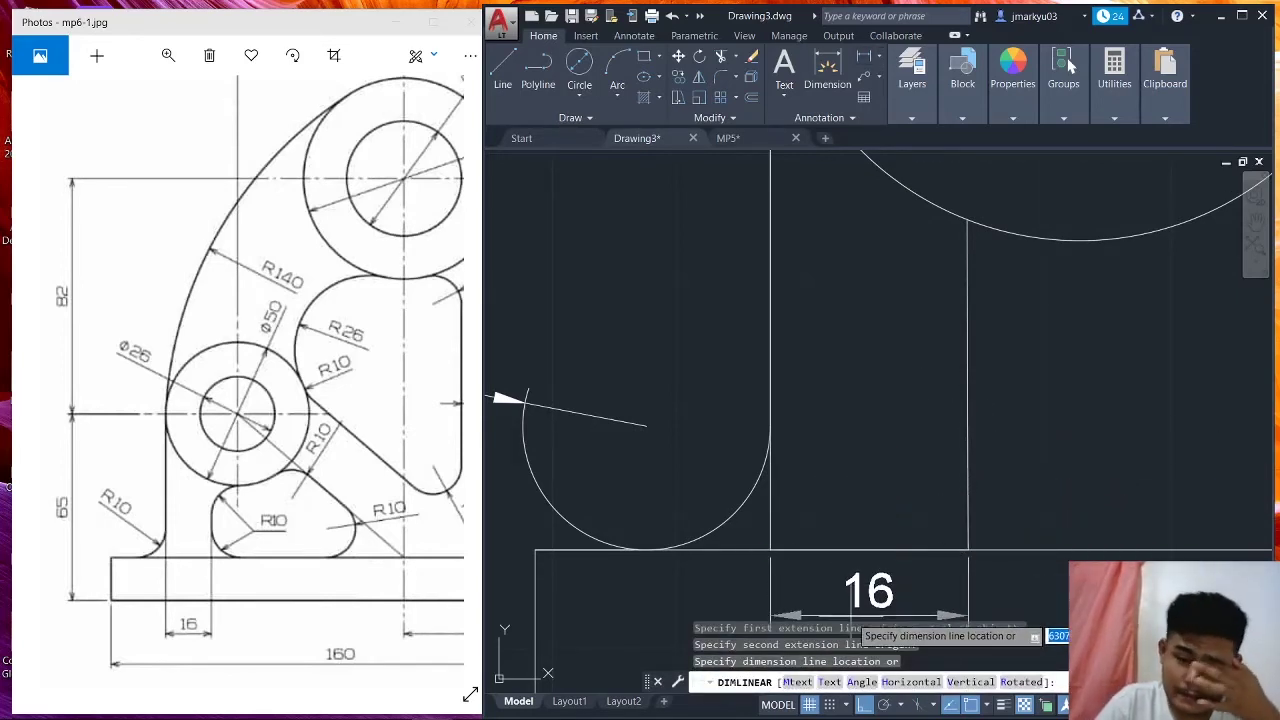
pyautogui.scroll(-2, 860, 610)
pyautogui.scroll(-2, 890, 467)
pyautogui.click(890, 520)
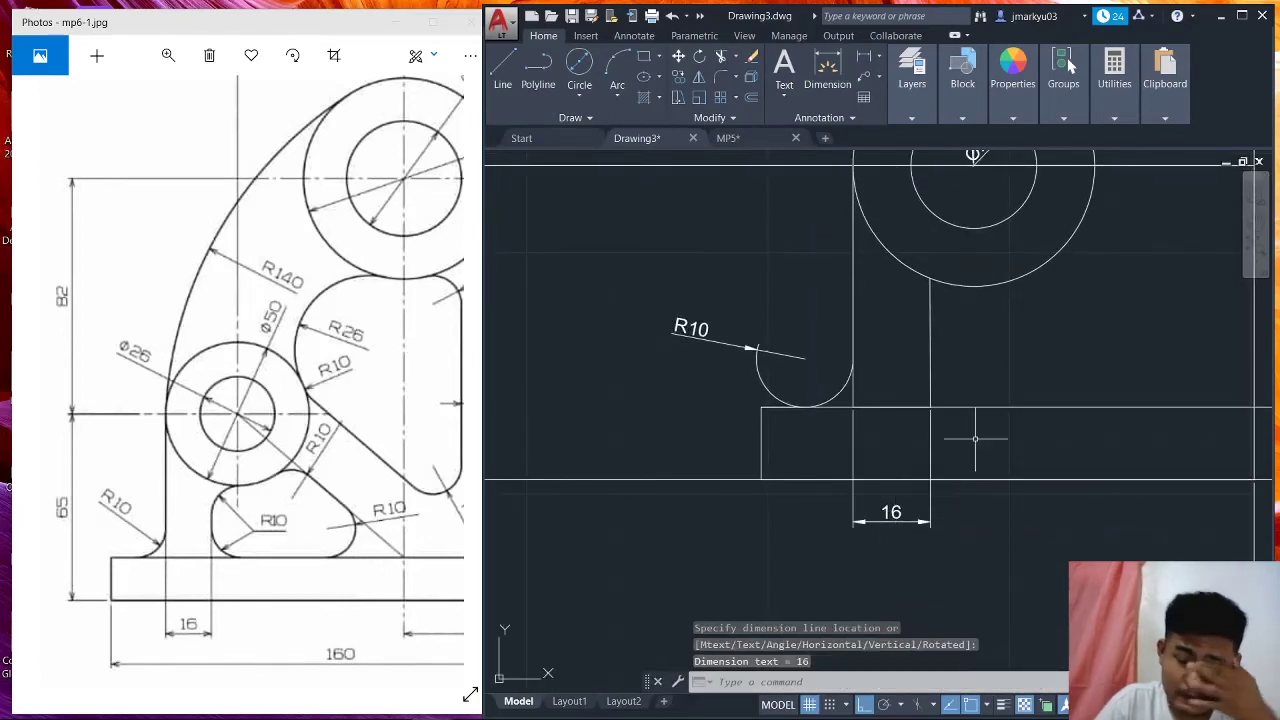
pyautogui.scroll(-2, 943, 420)
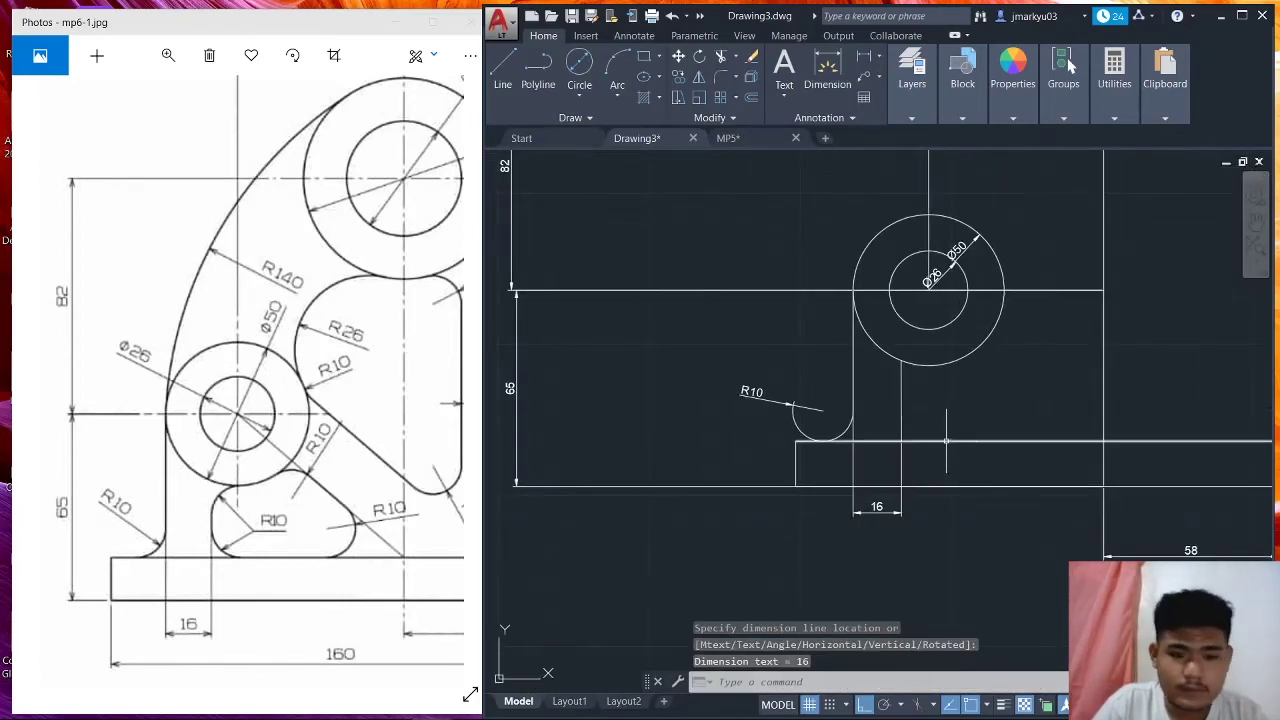
pyautogui.moveTo(1006, 283); pyautogui.dragTo(914, 303, button='middle')
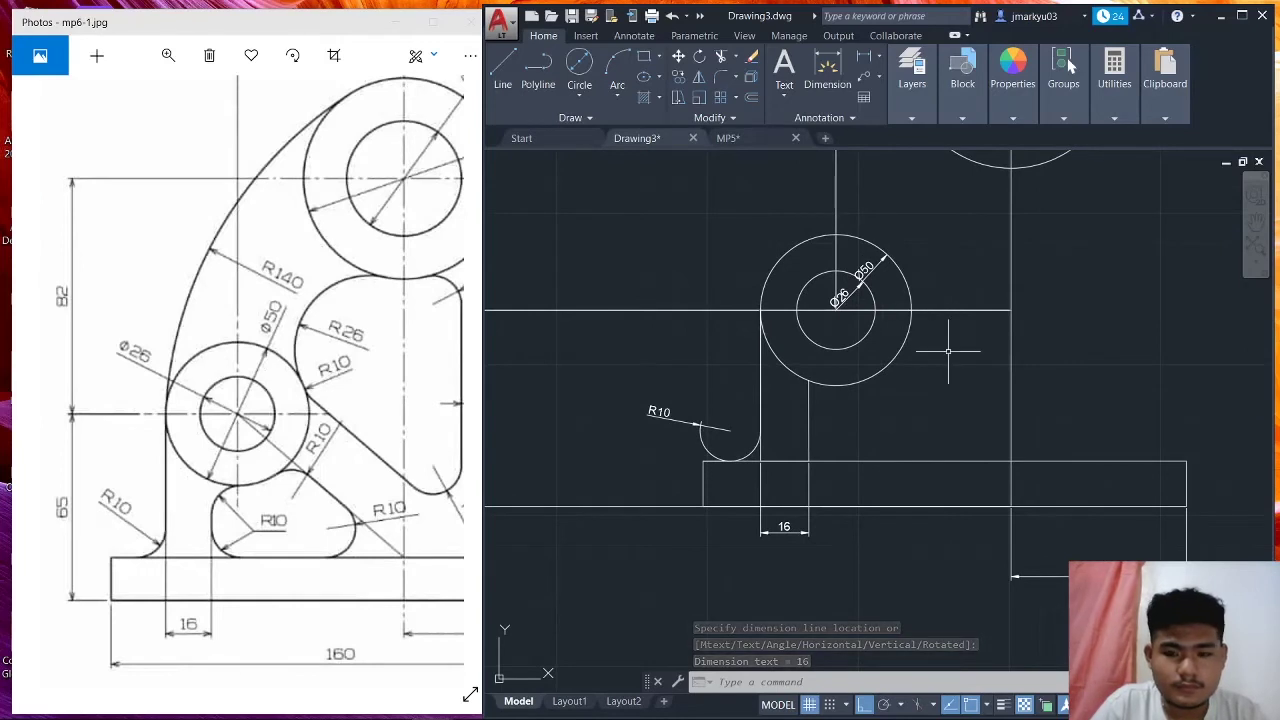
pyautogui.scroll(-2, 939, 344)
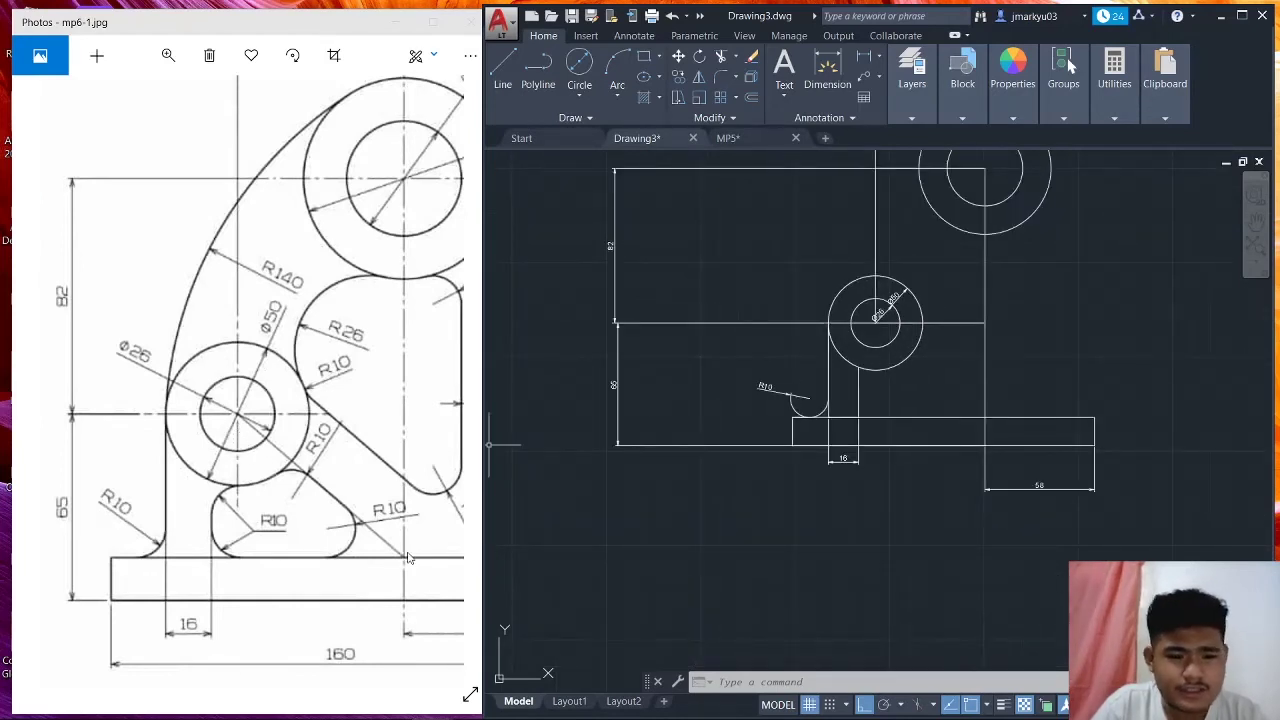
# Draw a diagonal from the Ø26 boss centre to where the upright meets the base top.
pyautogui.click(503, 65)
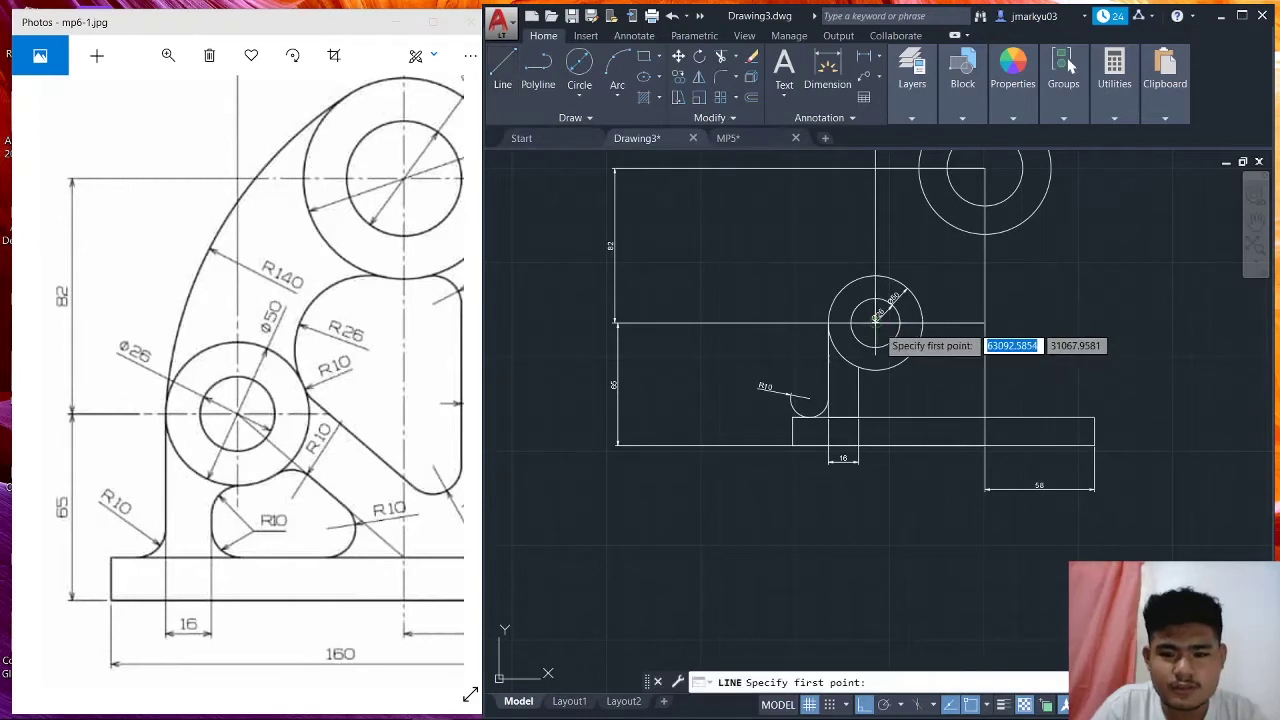
pyautogui.click(888, 350)
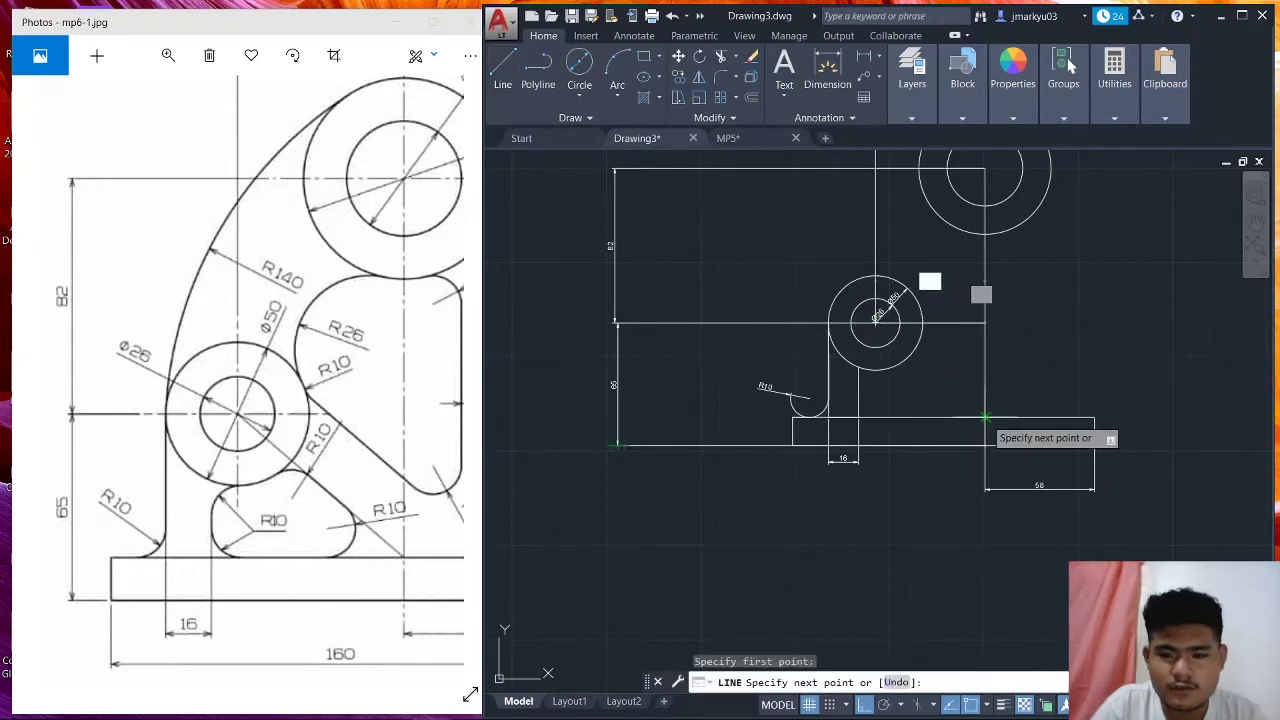
pyautogui.scroll(3, 985, 418)
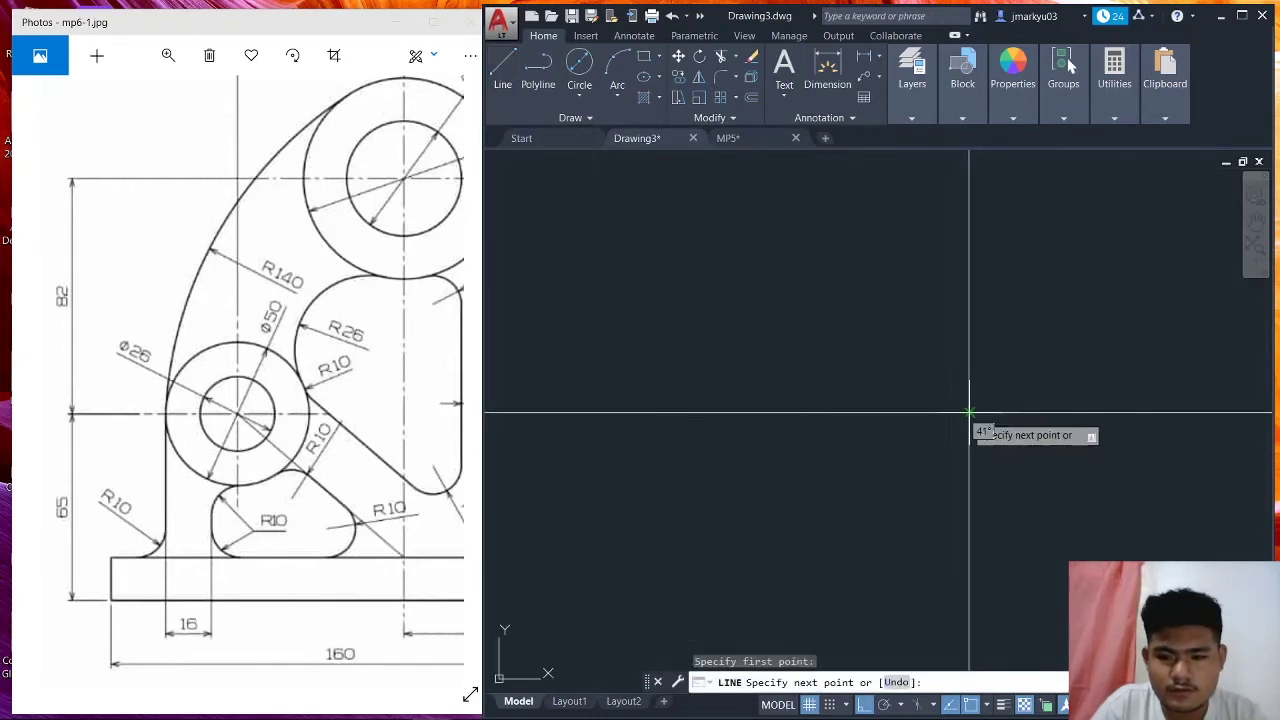
pyautogui.click(981, 414)
pyautogui.scroll(2, 1008, 450)
pyautogui.scroll(-3, 955, 444)
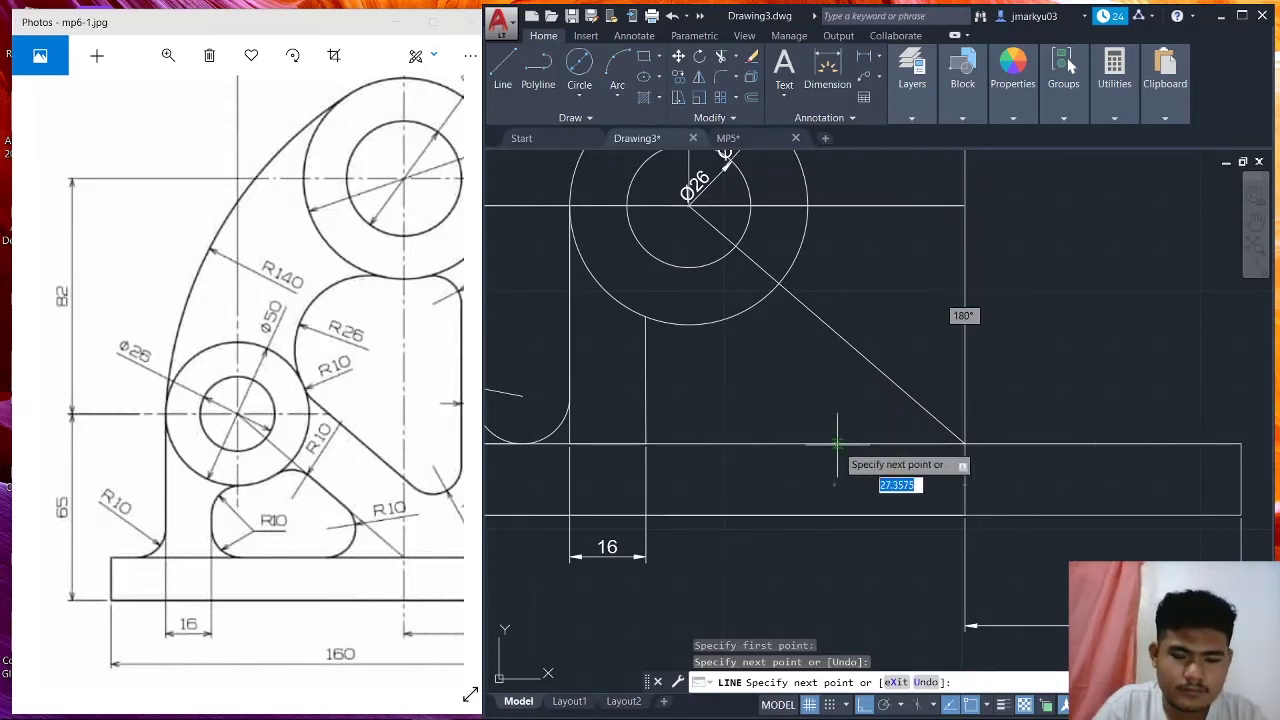
pyautogui.moveTo(328, 527)
pyautogui.mouseDown()
pyautogui.moveTo(288, 527)
pyautogui.moveTo(282, 544)
pyautogui.mouseUp()
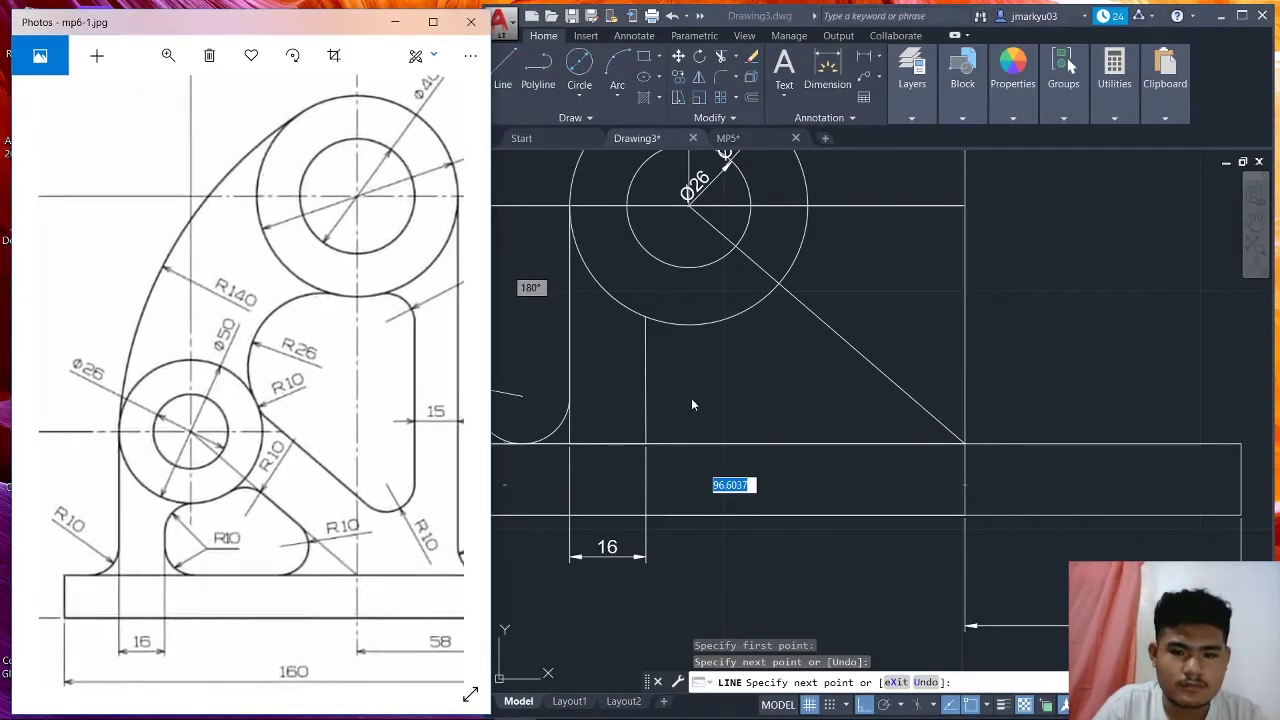
pyautogui.click(760, 310)
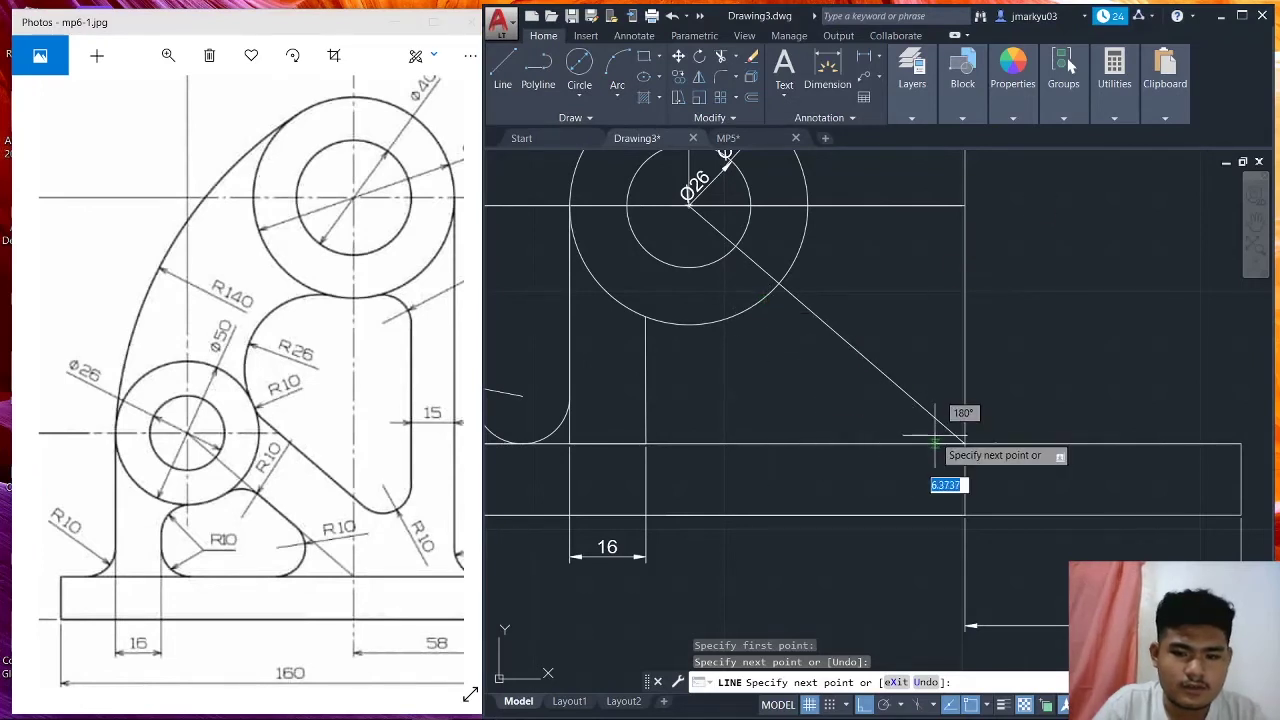
pyautogui.press('Escape')
# Start another line from a point on the diagonal.
pyautogui.click(497, 75)
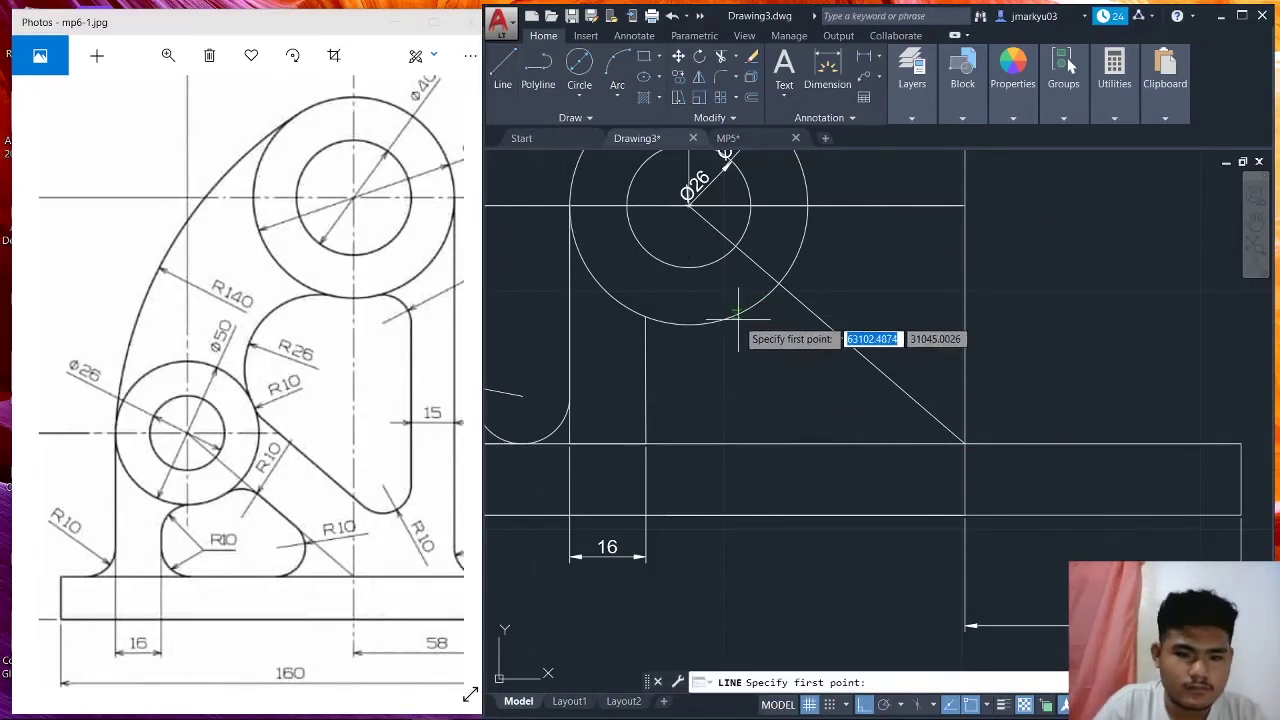
pyautogui.click(795, 300)
pyautogui.scroll(2, 790, 305)
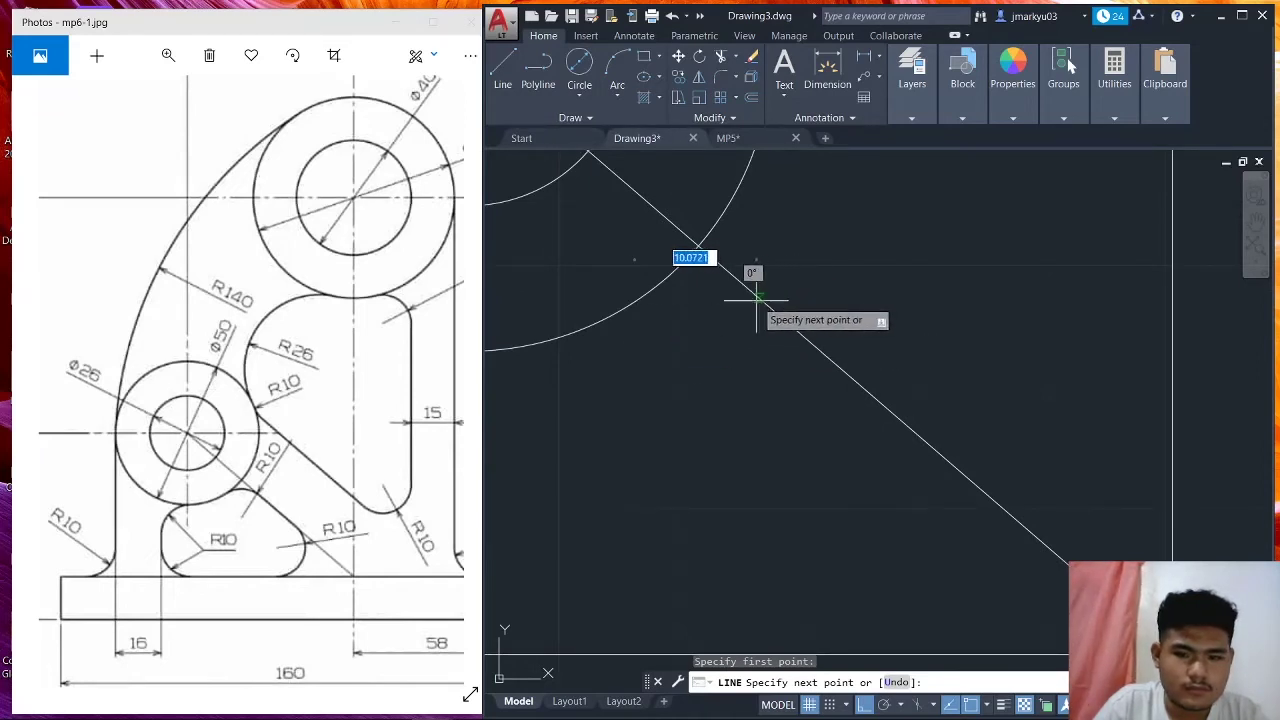
# Draw an Ortho-constrained horizontal line from the Ø50 circle's edge across to the diagonal.
pyautogui.press('Escape')
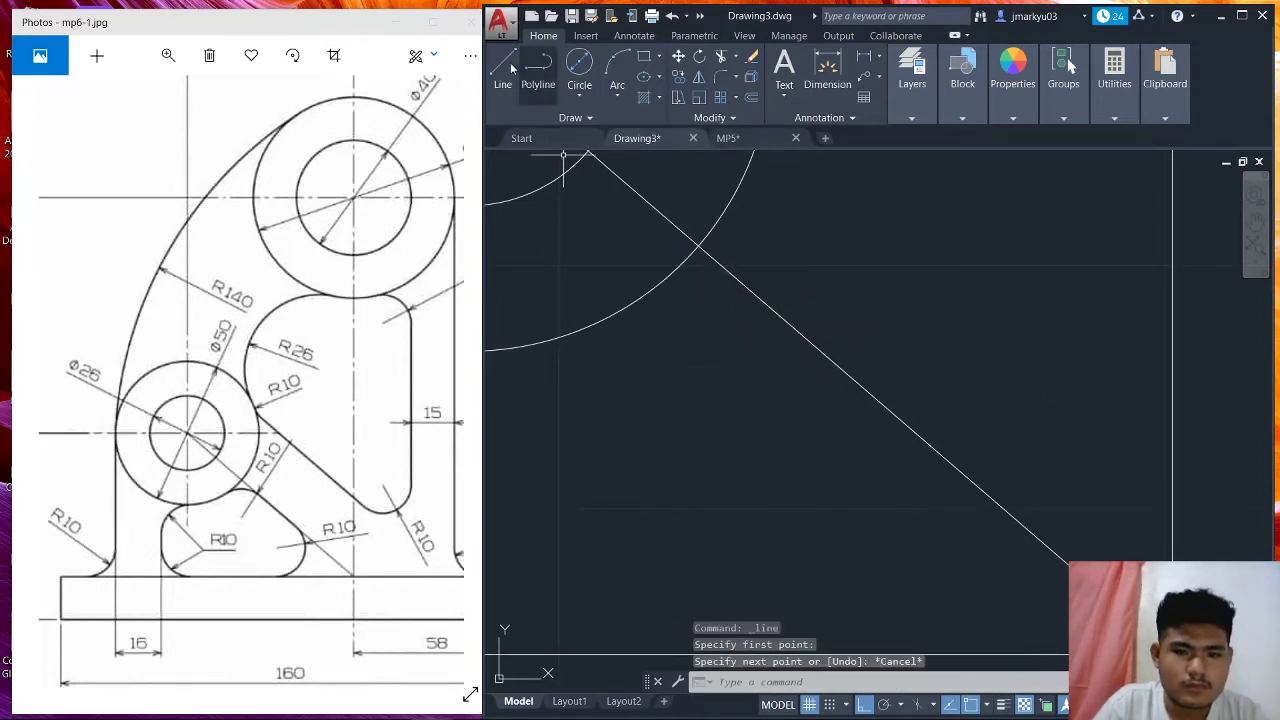
pyautogui.click(503, 70)
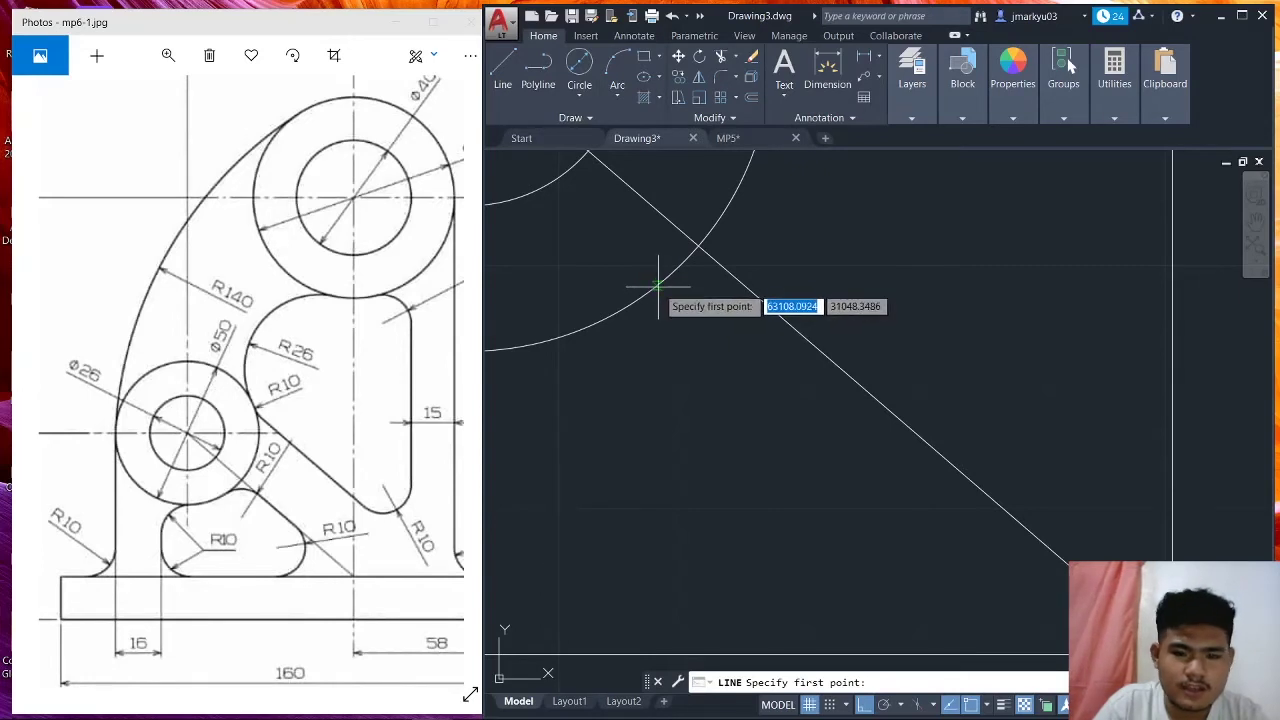
pyautogui.click(664, 291)
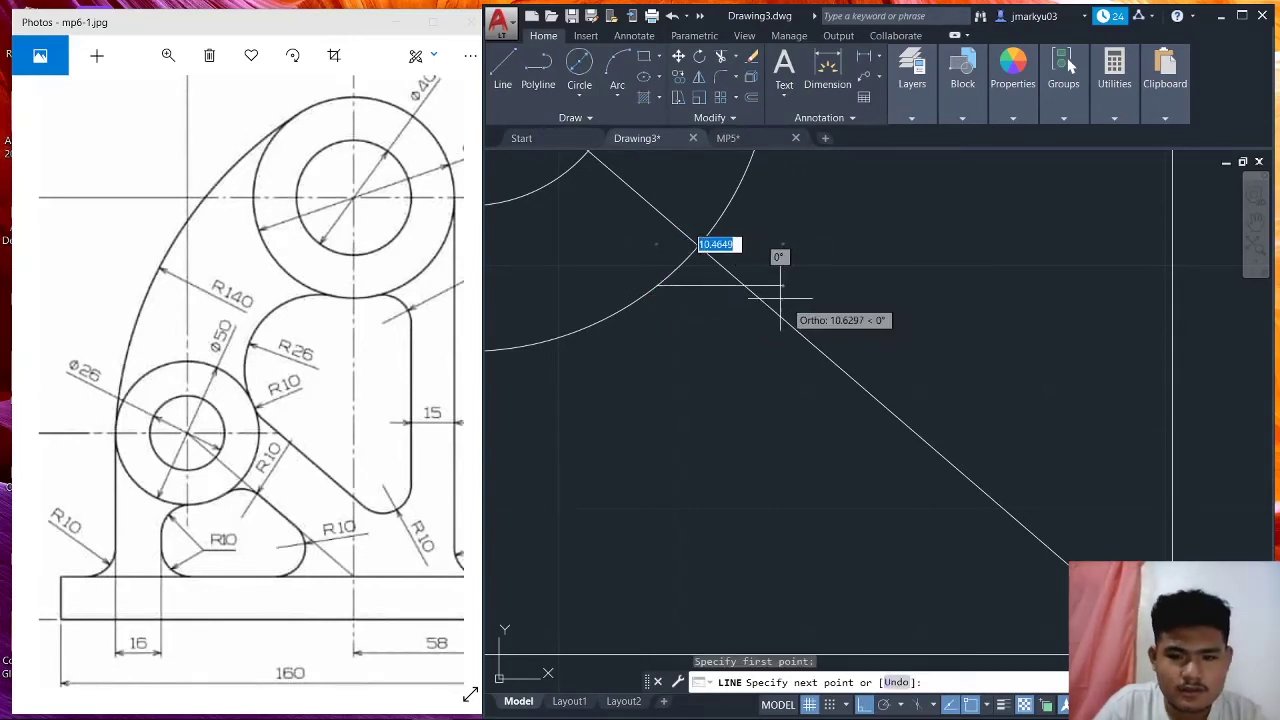
pyautogui.click(865, 705)
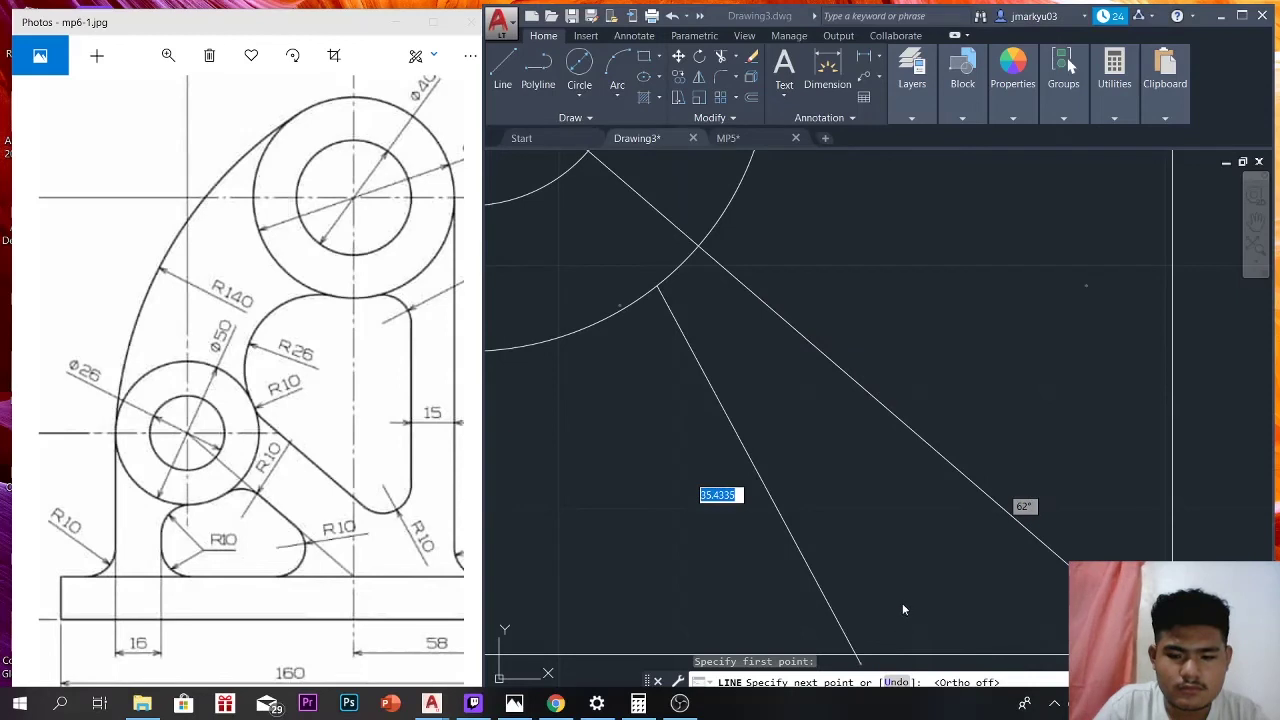
pyautogui.click(864, 705)
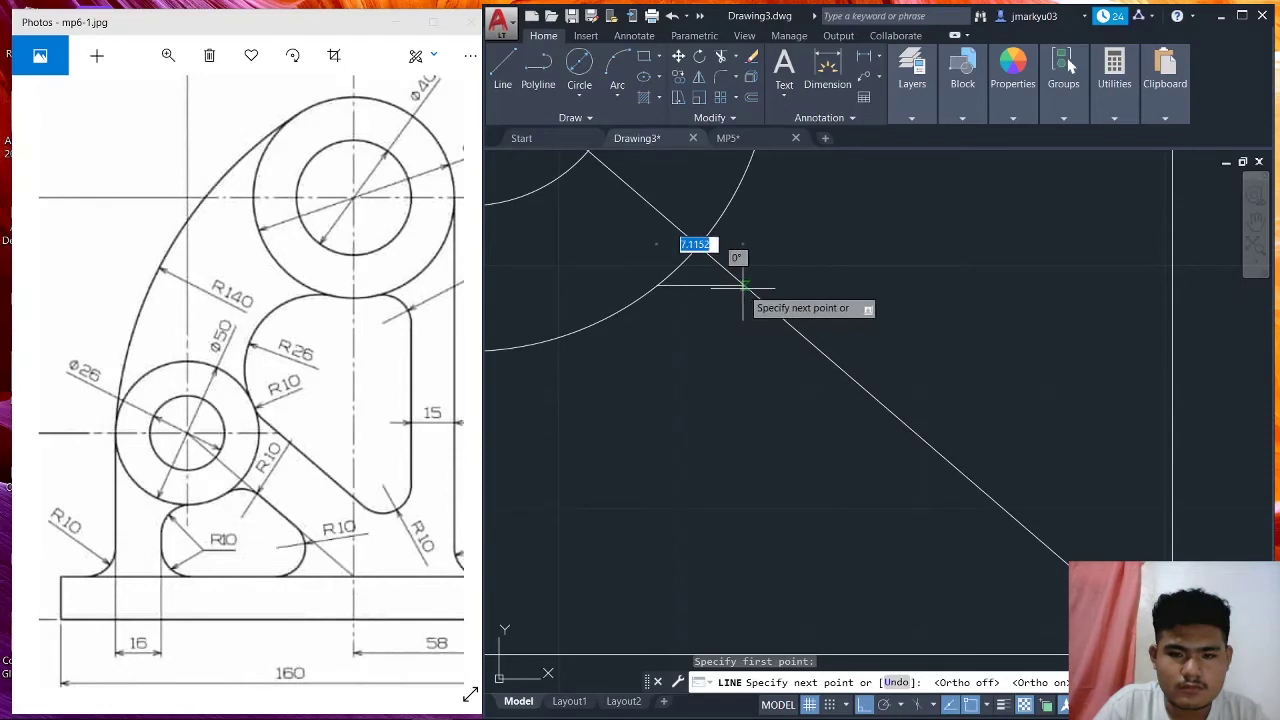
pyautogui.click(743, 287)
pyautogui.press('Escape')
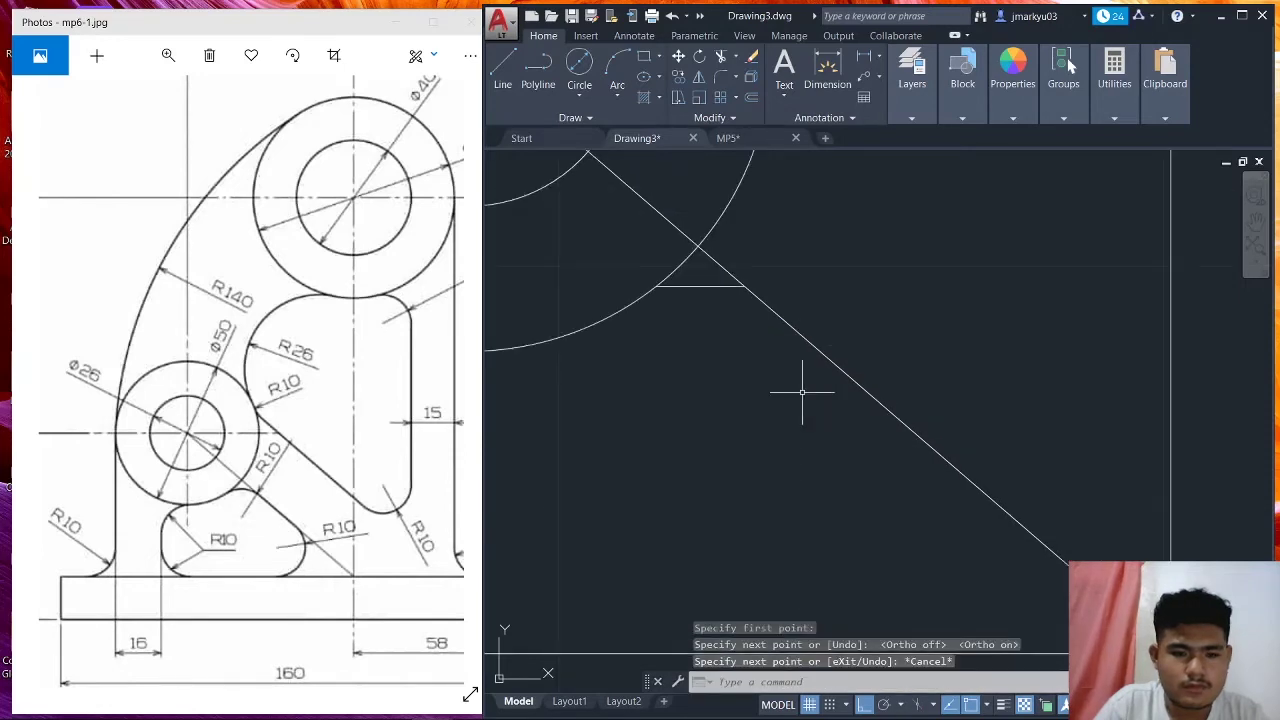
pyautogui.scroll(-2, 772, 475)
pyautogui.scroll(-1, 788, 343)
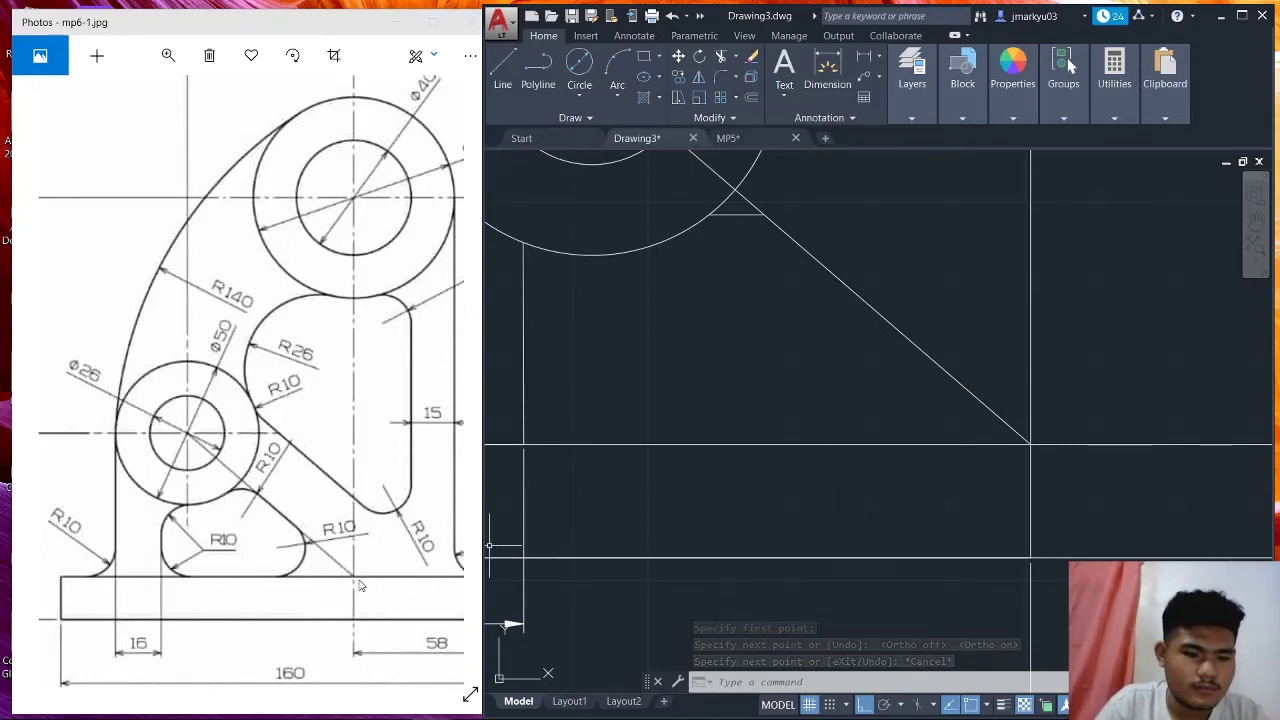
# Draw a short vertical line from the base plate top up to the diagonal.
pyautogui.moveTo(583, 287); pyautogui.dragTo(701, 297, button='middle')
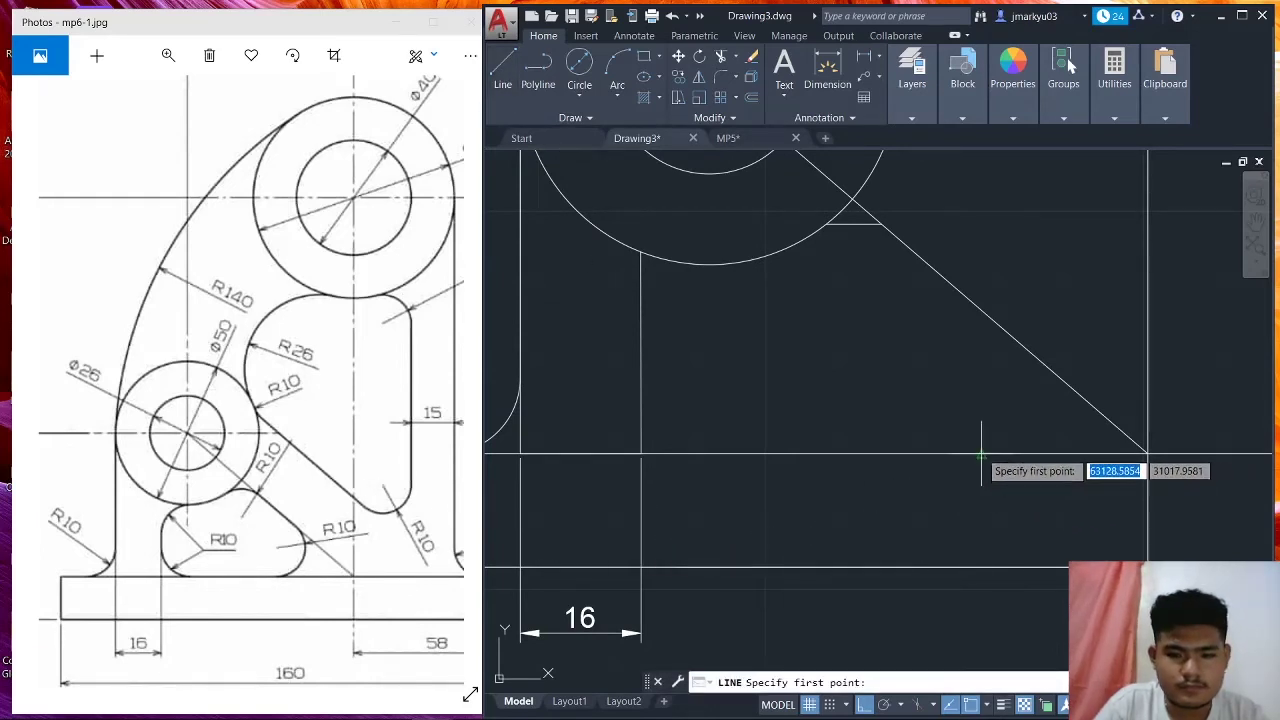
pyautogui.click(981, 456)
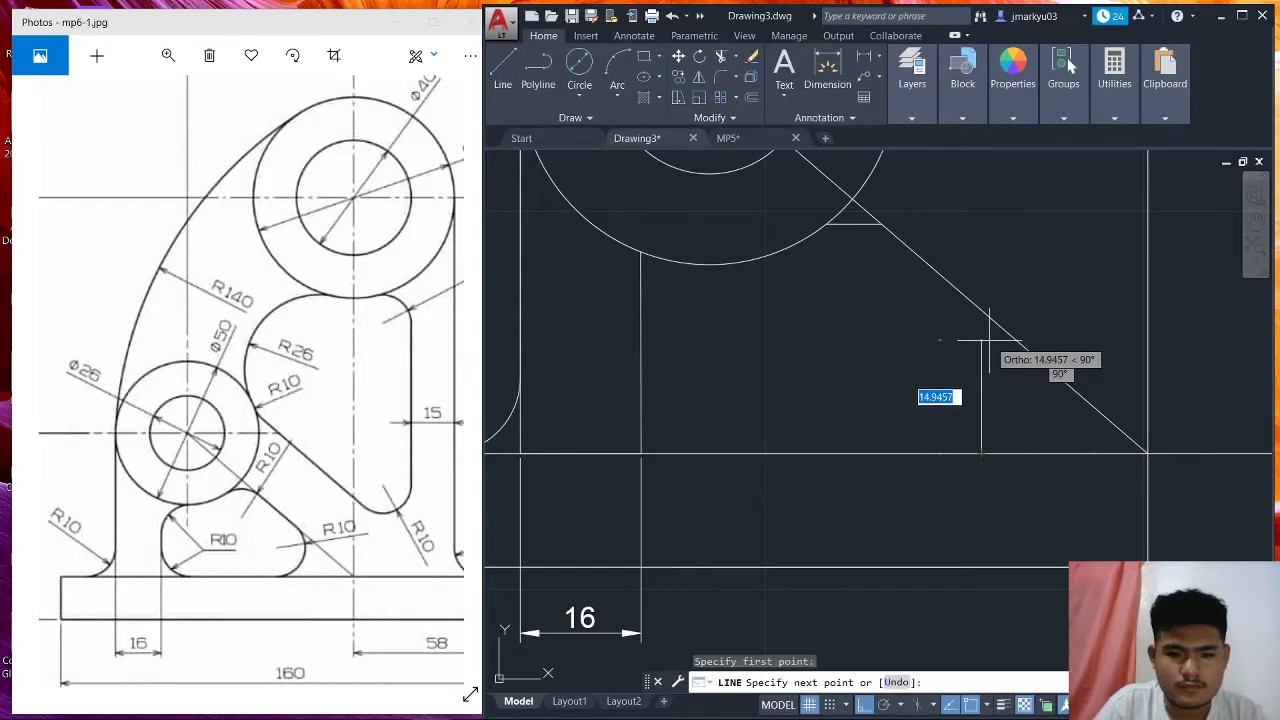
pyautogui.press('Escape')
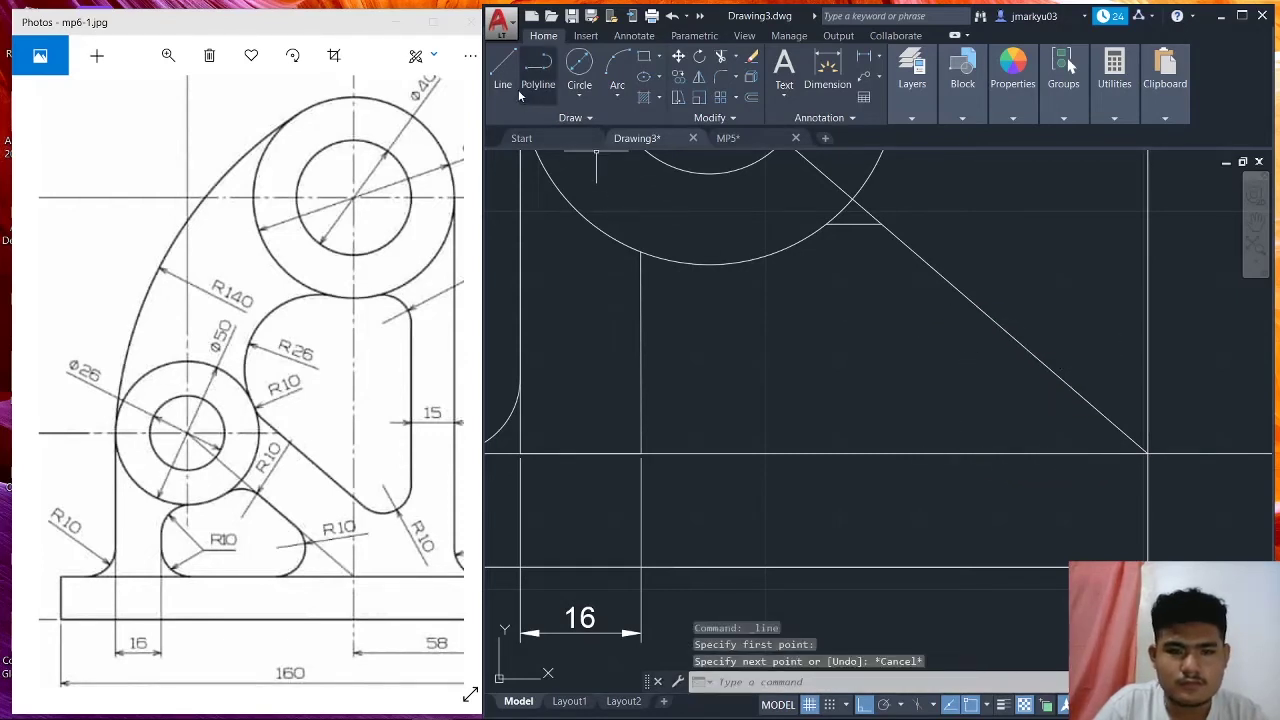
pyautogui.click(516, 90)
pyautogui.click(1013, 456)
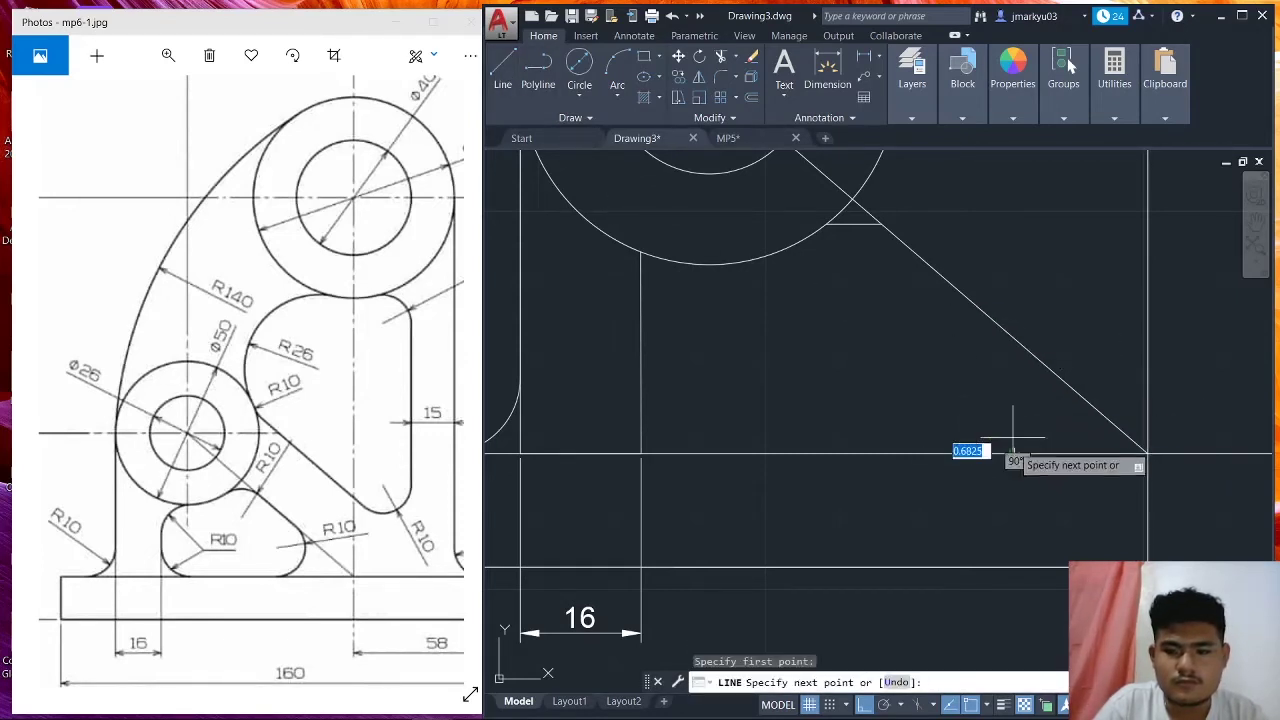
pyautogui.click(1013, 348)
pyautogui.press('Escape')
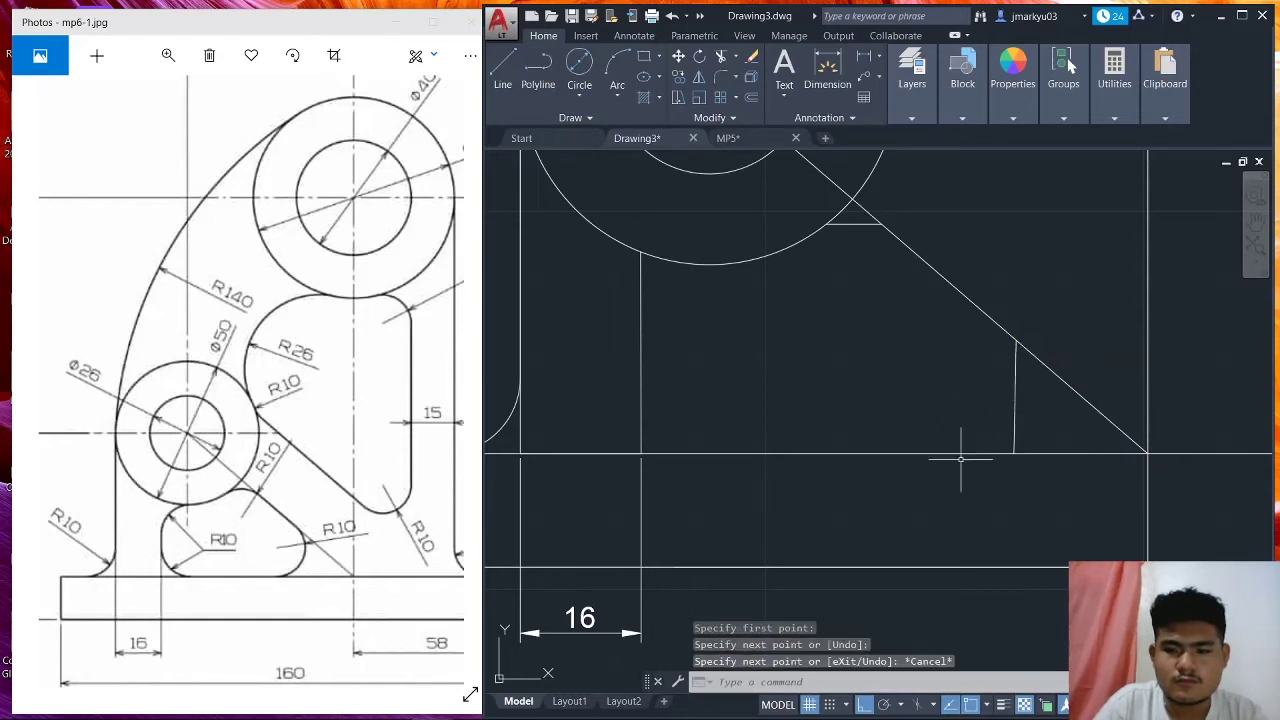
pyautogui.scroll(-2, 885, 385)
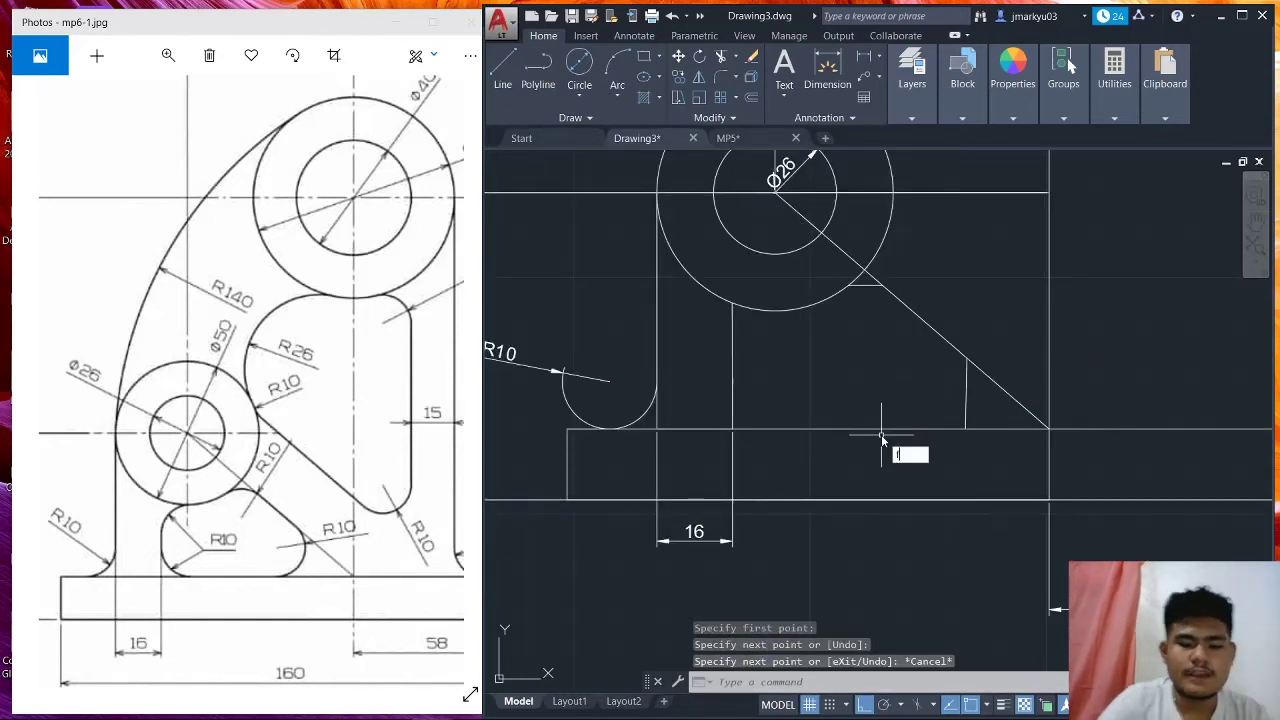
# Start the Fillet command with the fi alias.
pyautogui.write('f')
pyautogui.press('Escape')
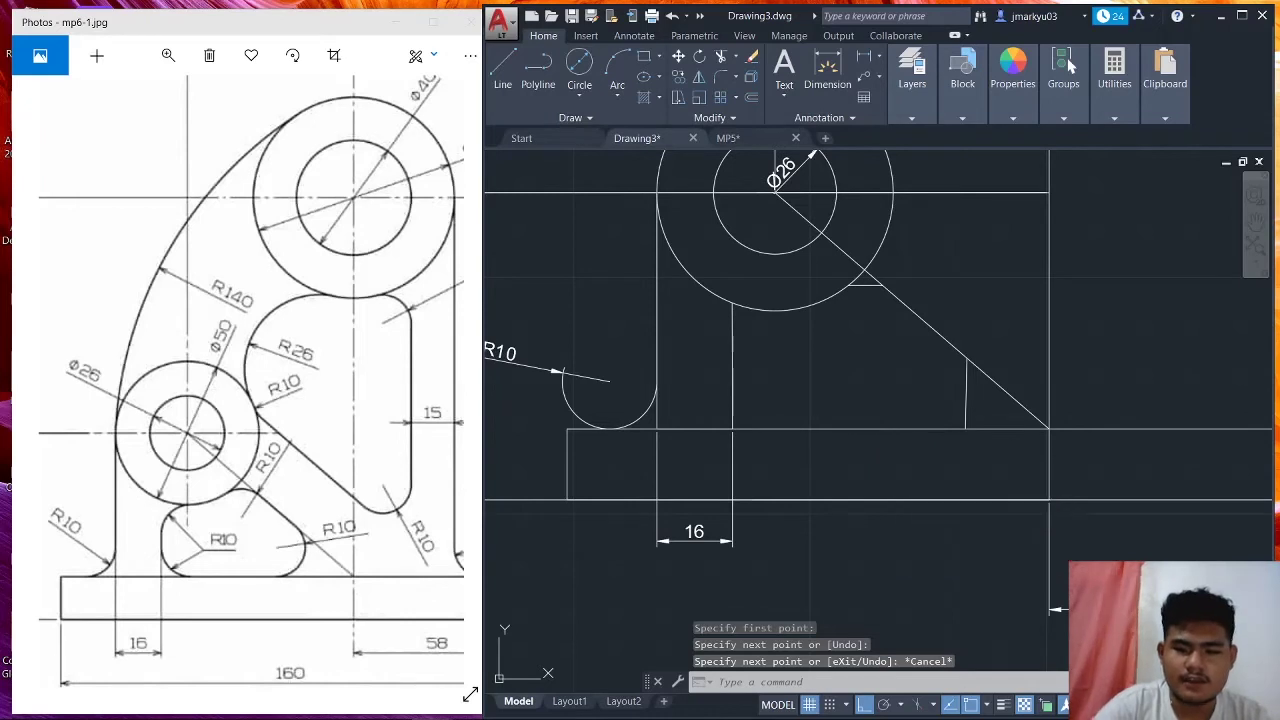
pyautogui.write('fi')
pyautogui.press('Return')
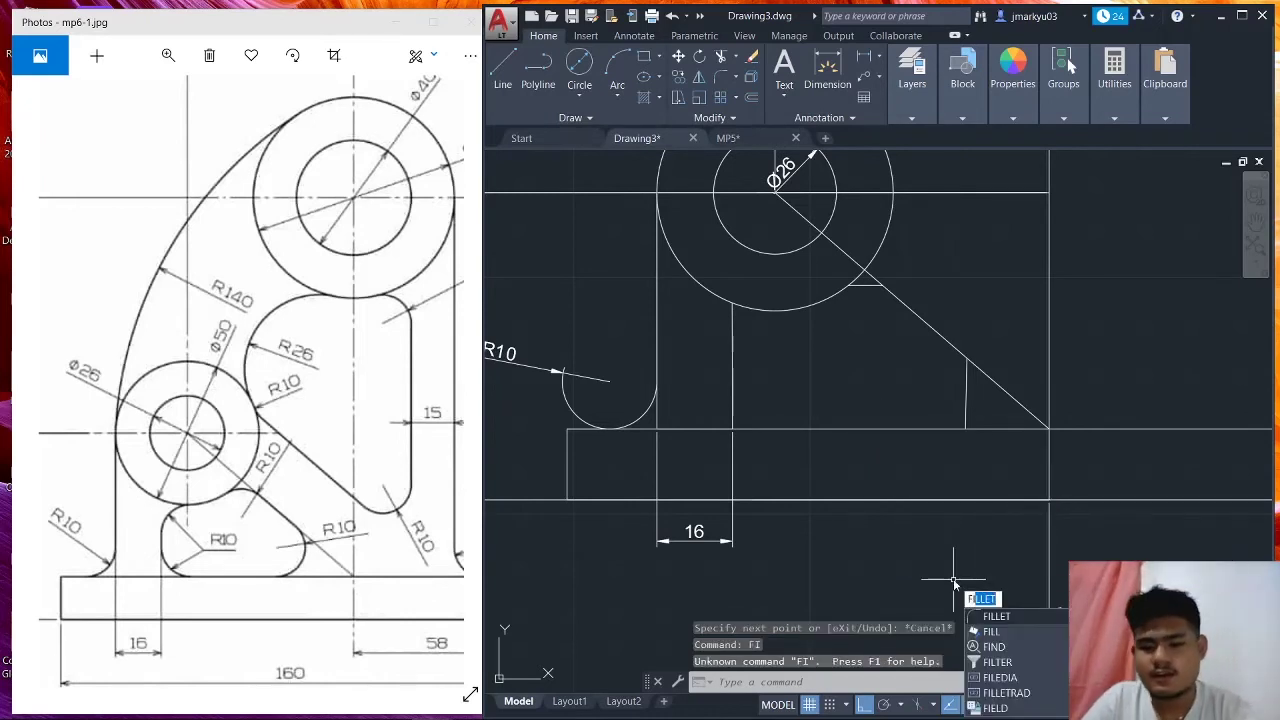
# Fillet the upright edge against the circle and the cutout's bottom-left corner at R10.
pyautogui.press('Return')
pyautogui.click(1002, 670)
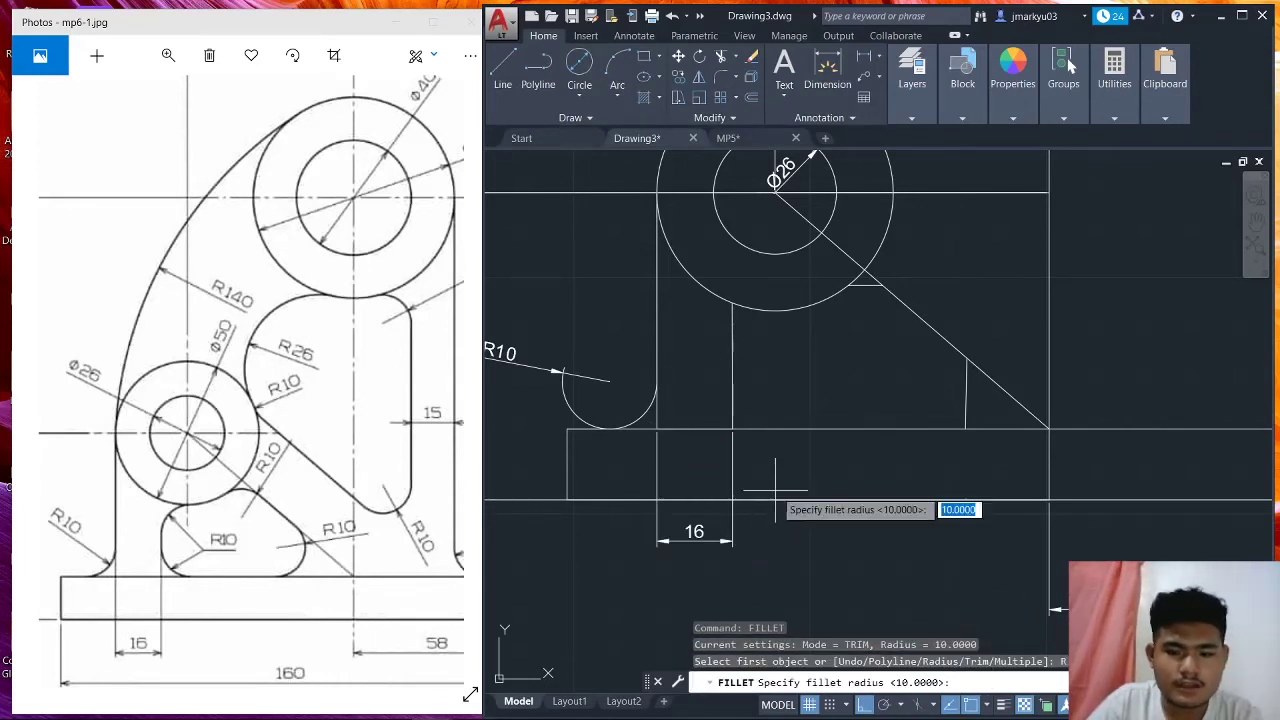
pyautogui.press('Return')
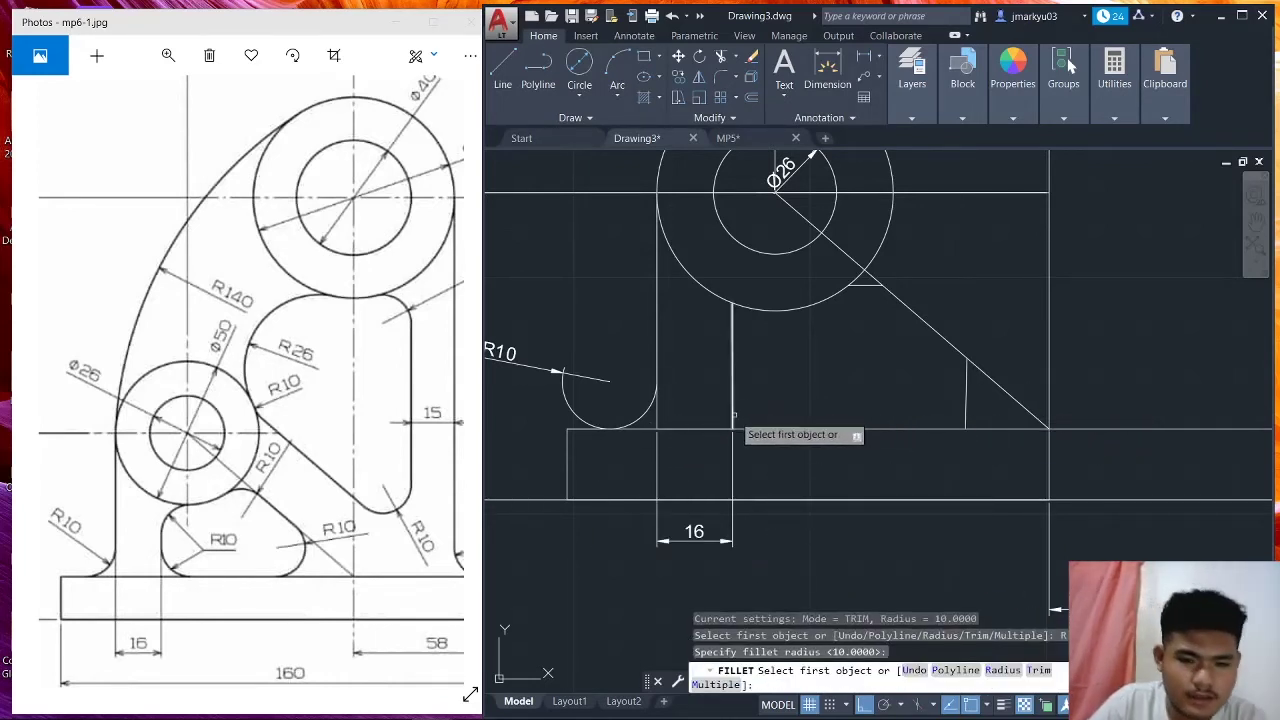
pyautogui.click(733, 416)
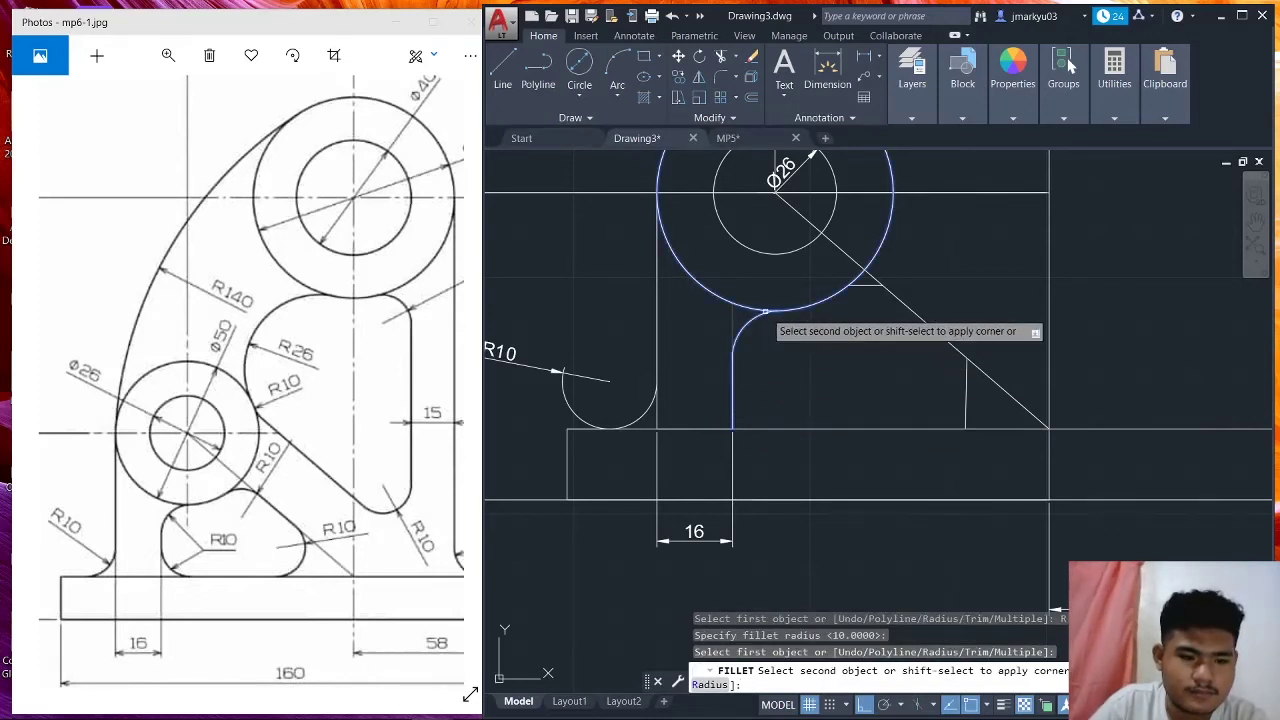
pyautogui.click(766, 312)
pyautogui.write('F')
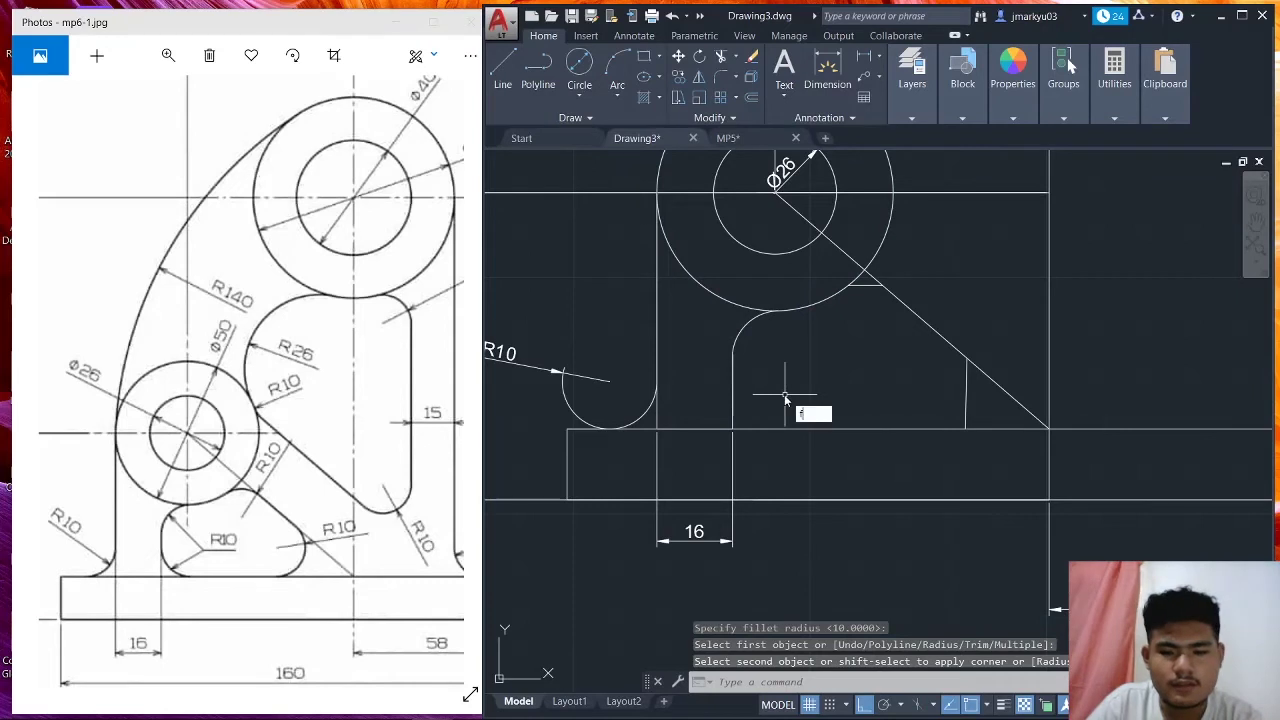
pyautogui.press('Return')
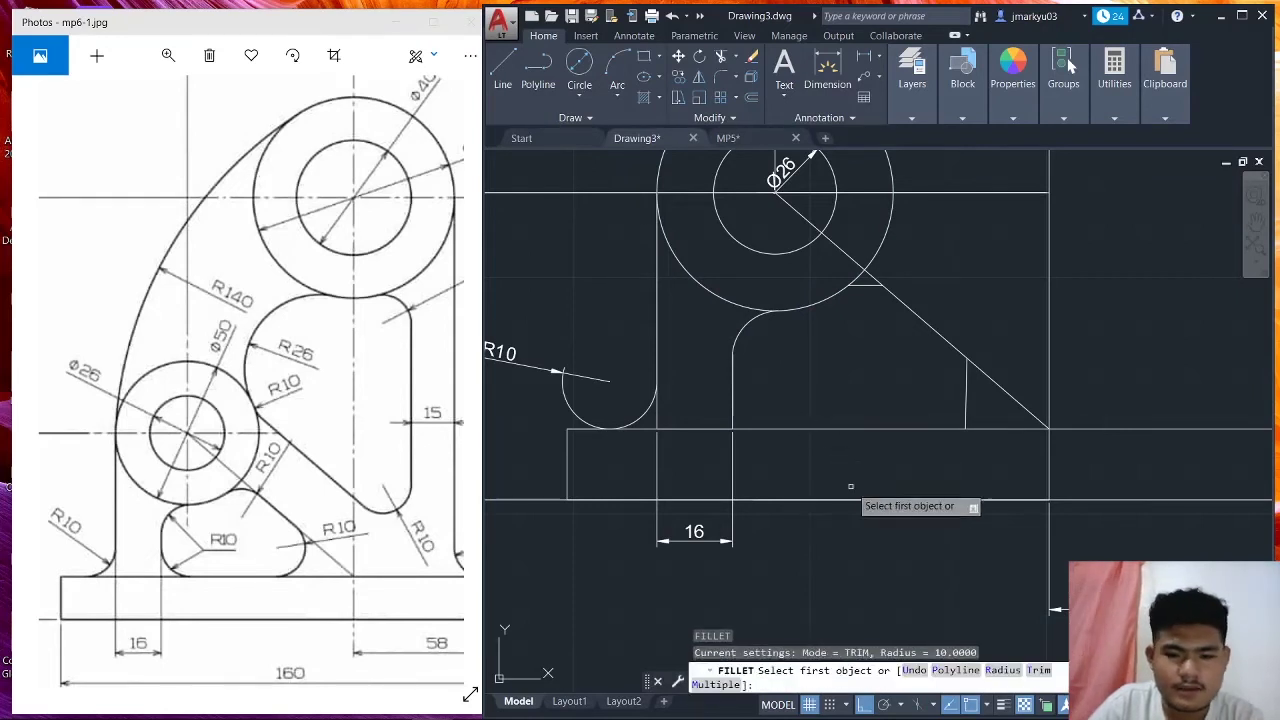
pyautogui.click(981, 672)
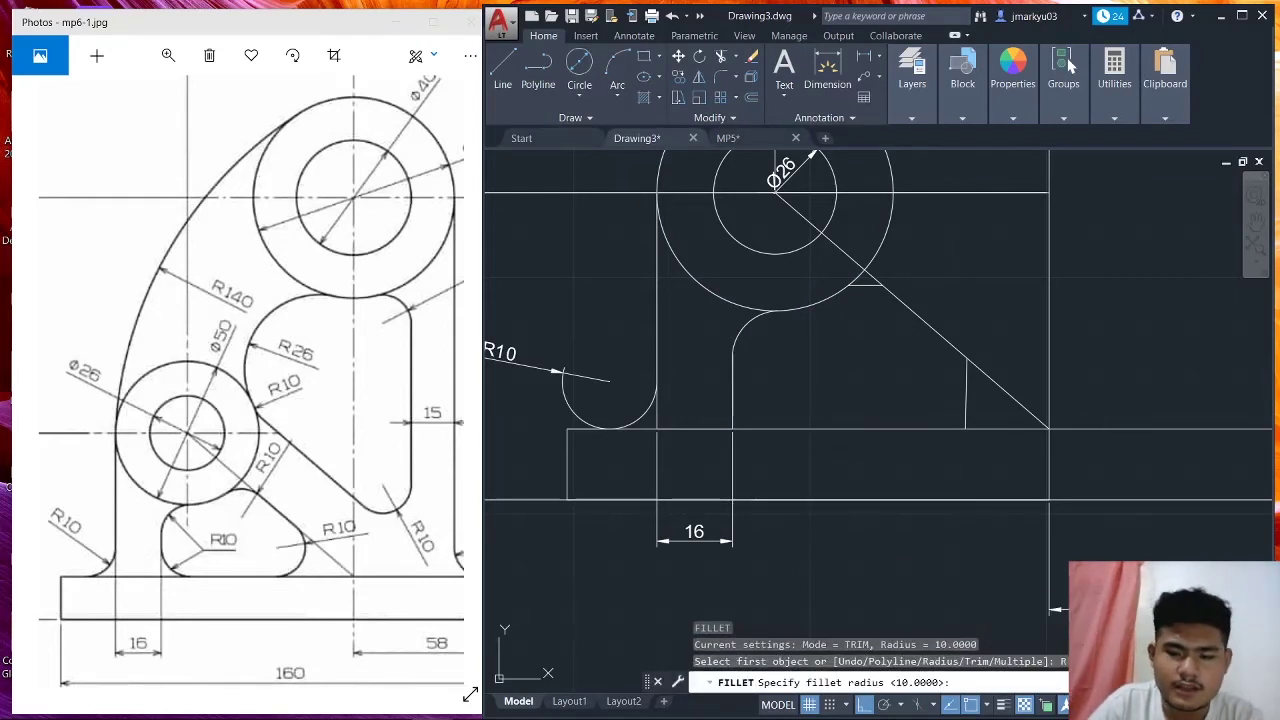
pyautogui.press('Return')
pyautogui.click(756, 430)
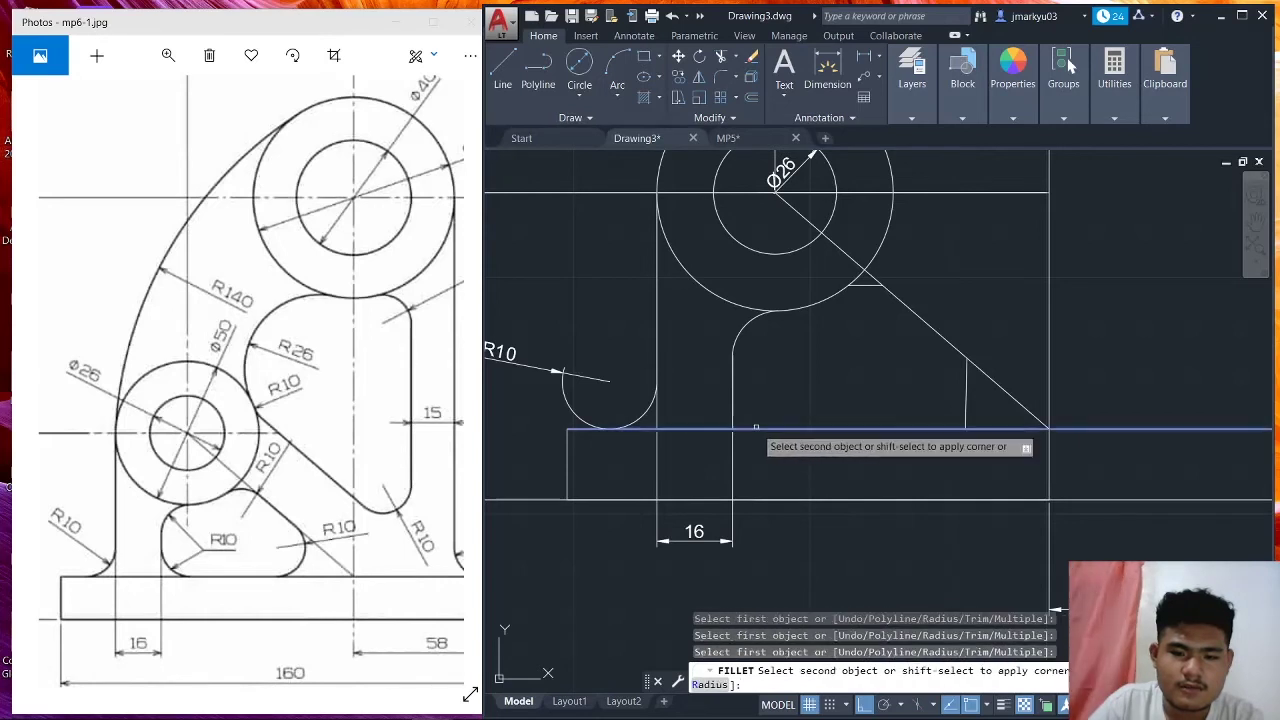
pyautogui.click(733, 410)
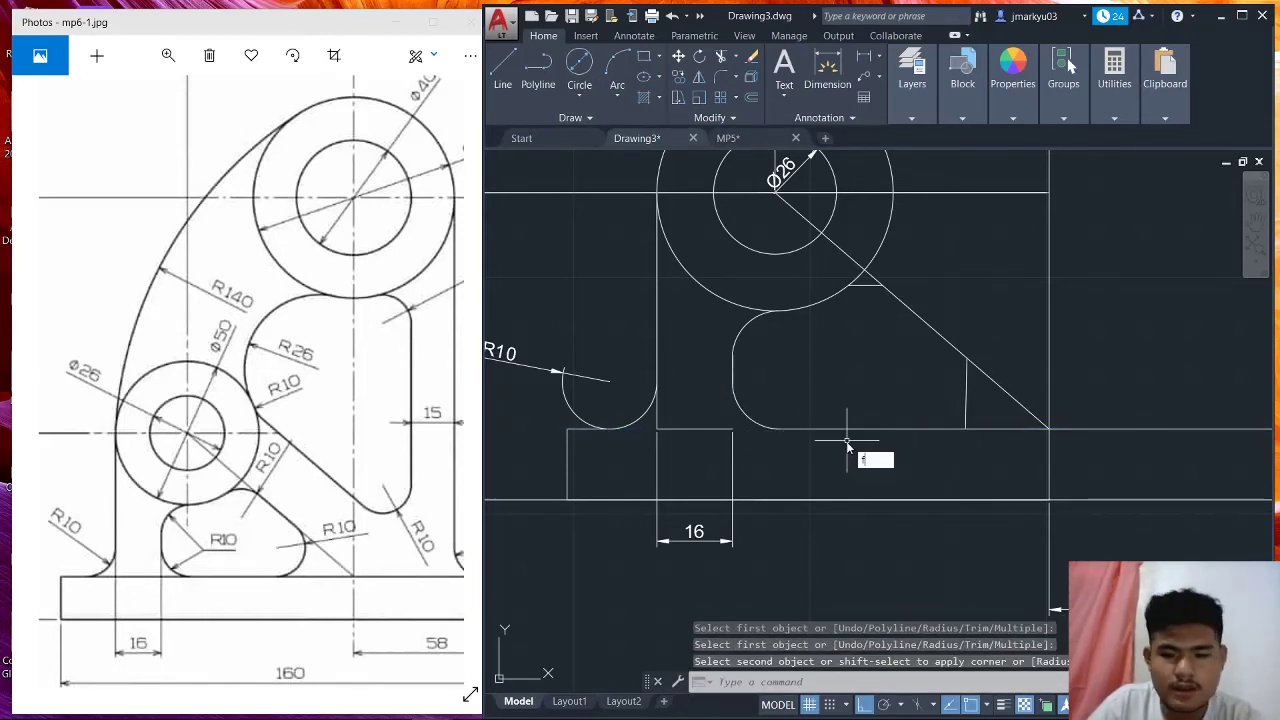
# Fillet the cutout's bottom-right corner and the circle–diagonal join at R10.
pyautogui.write('f')
pyautogui.press('Return')
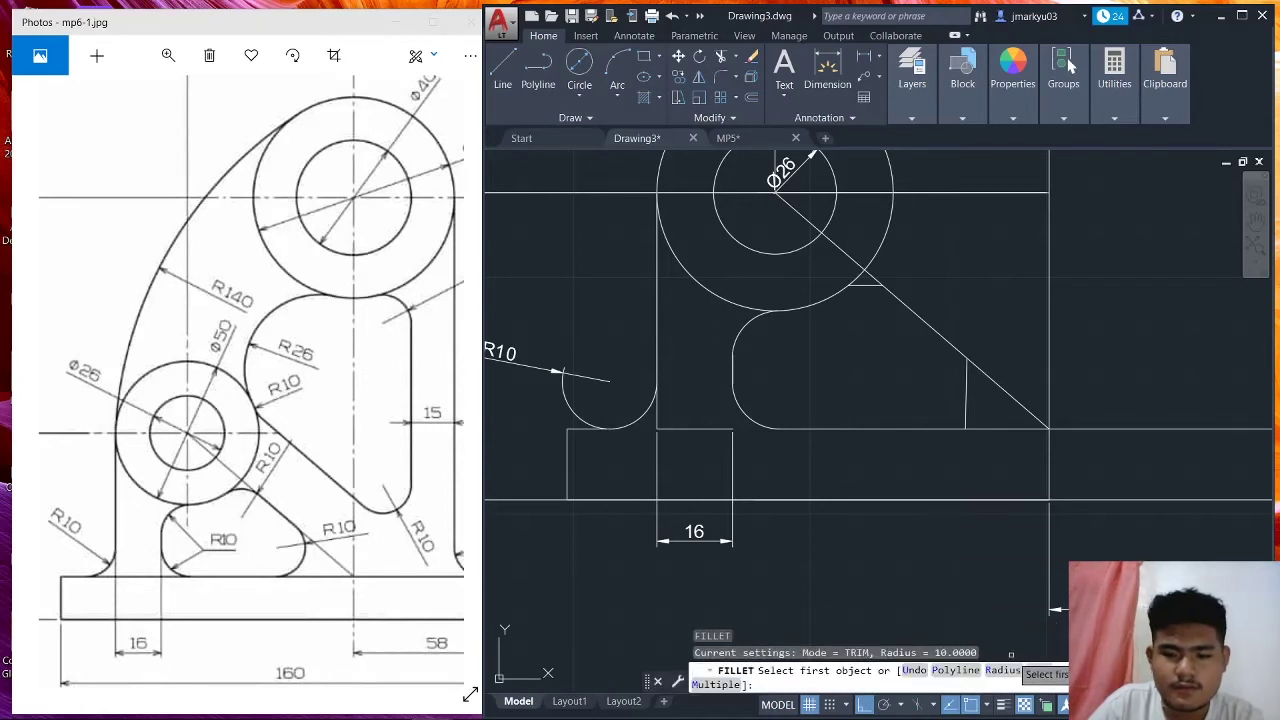
pyautogui.click(1002, 670)
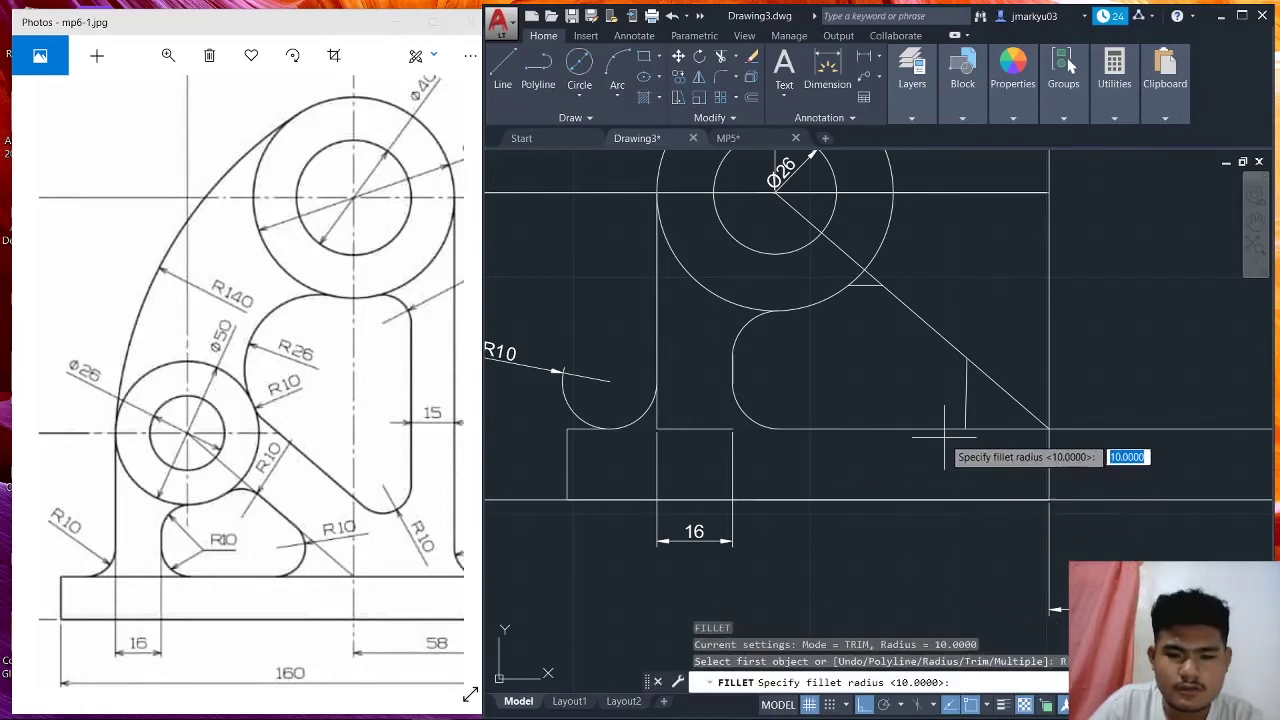
pyautogui.press('Return')
pyautogui.click(960, 428)
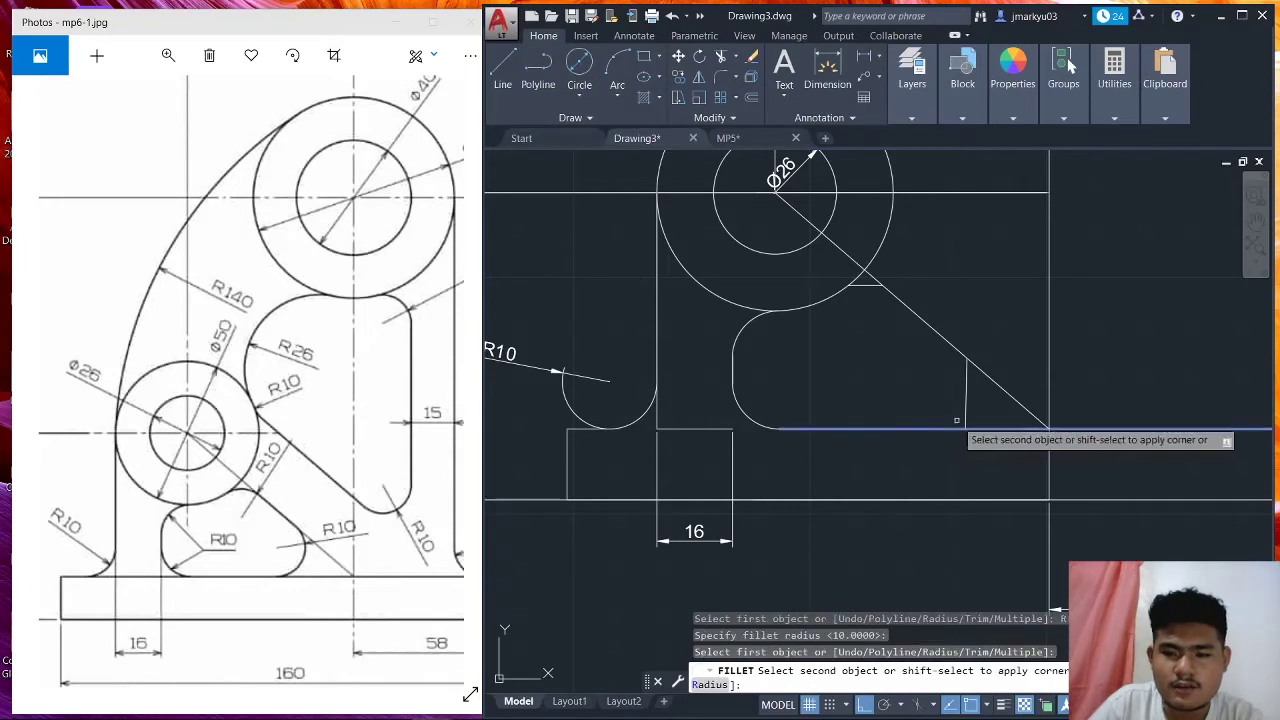
pyautogui.click(965, 412)
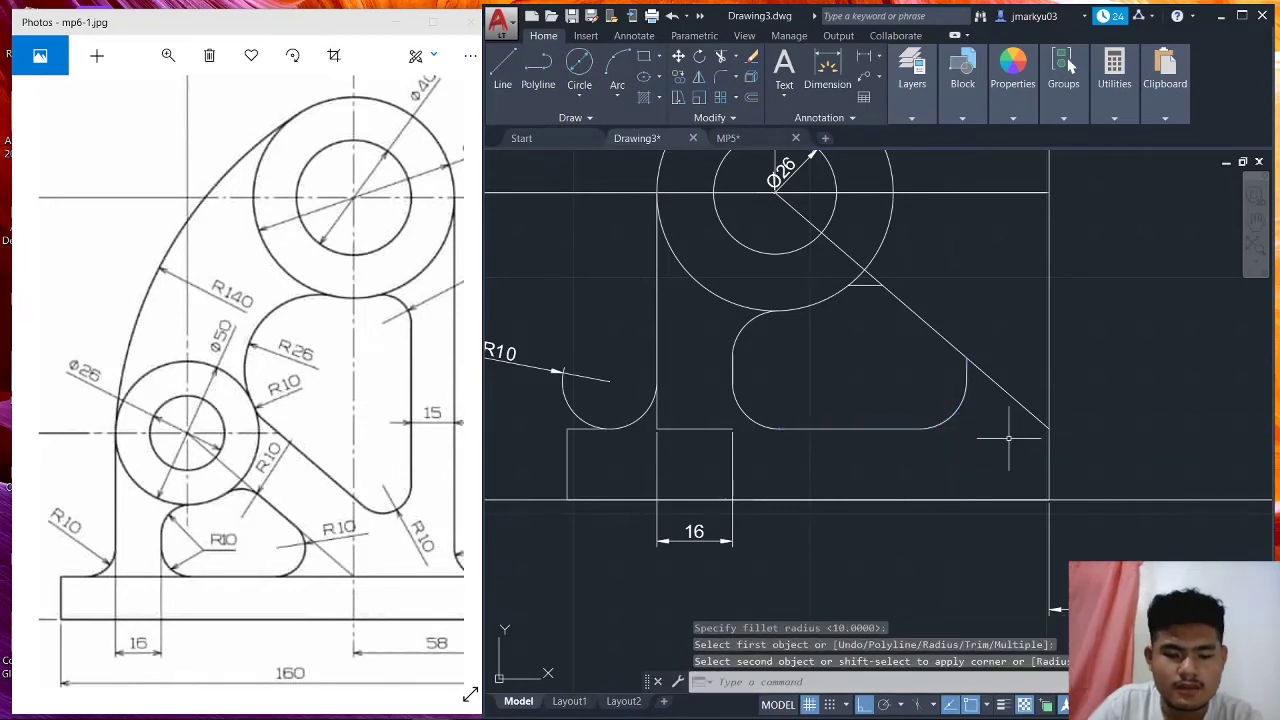
pyautogui.write('F')
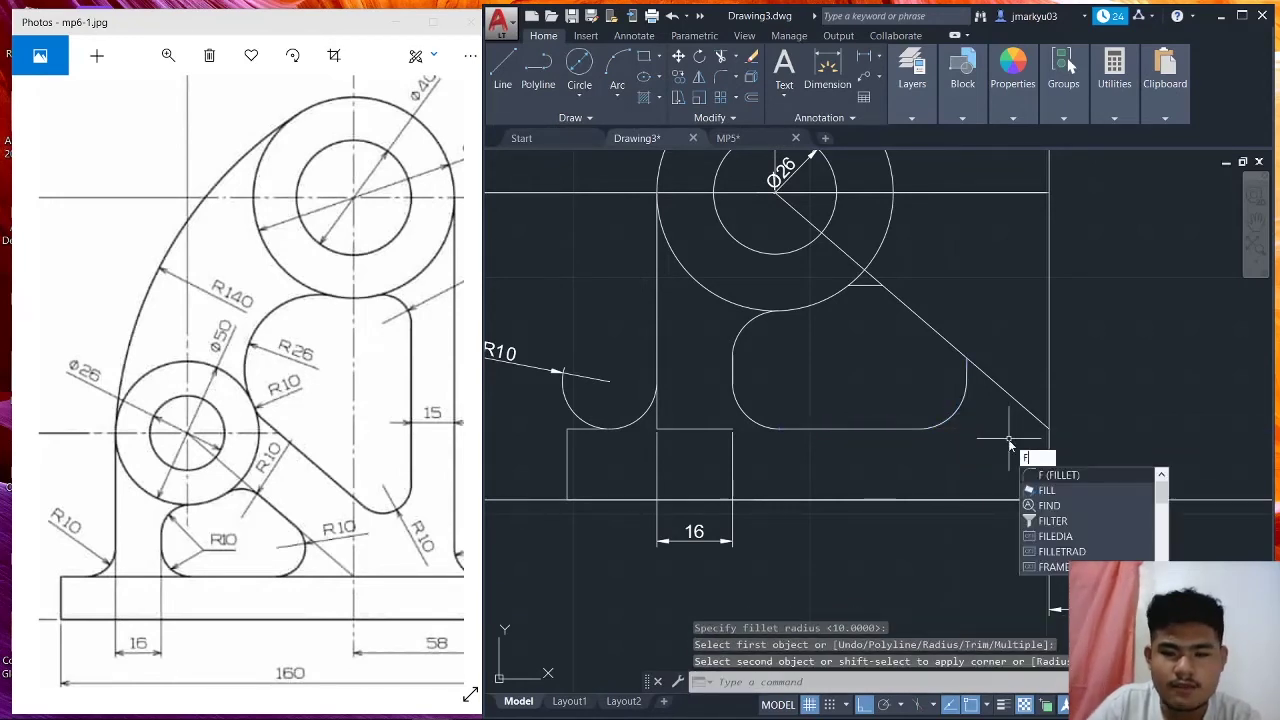
pyautogui.press('Return')
pyautogui.click(1003, 670)
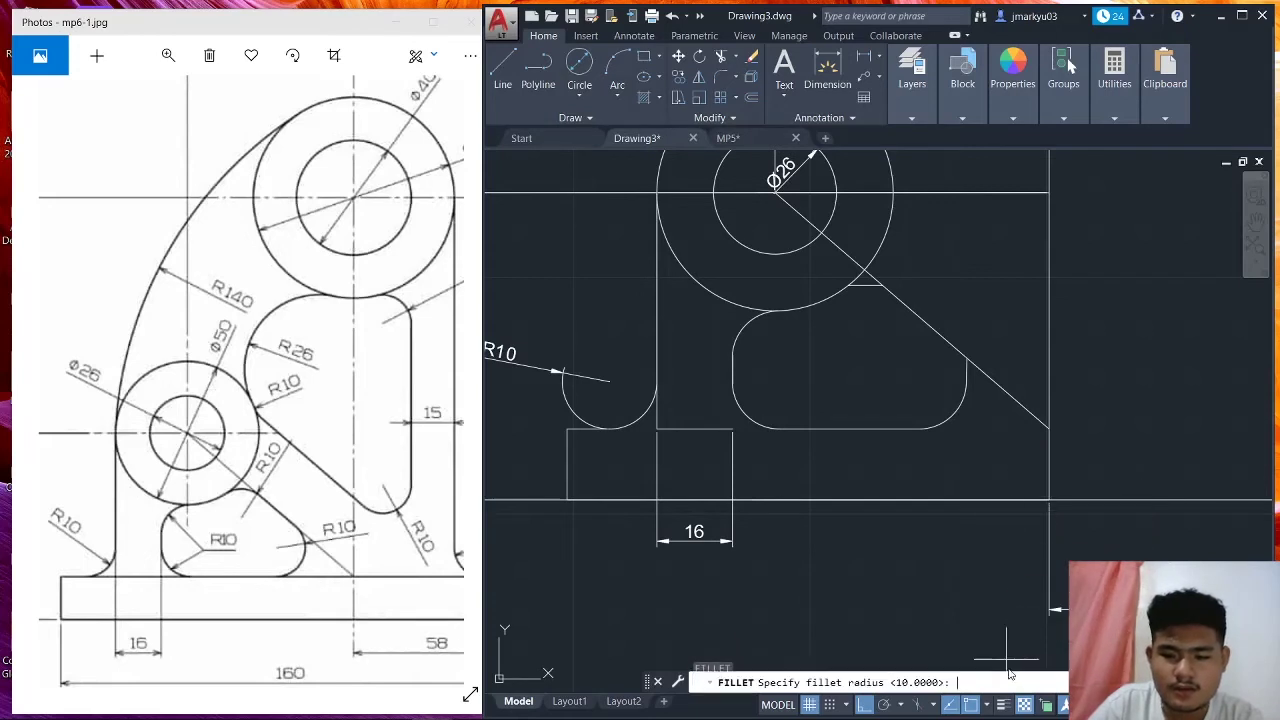
pyautogui.press('Return')
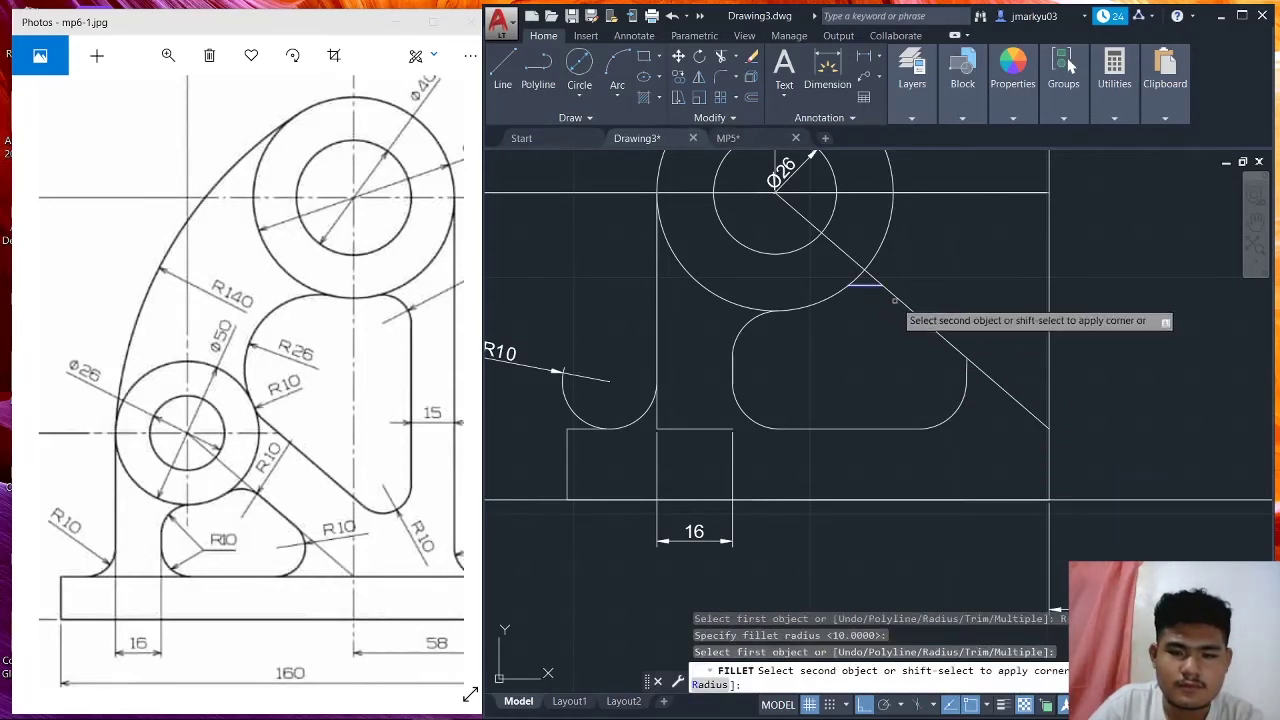
pyautogui.click(939, 364)
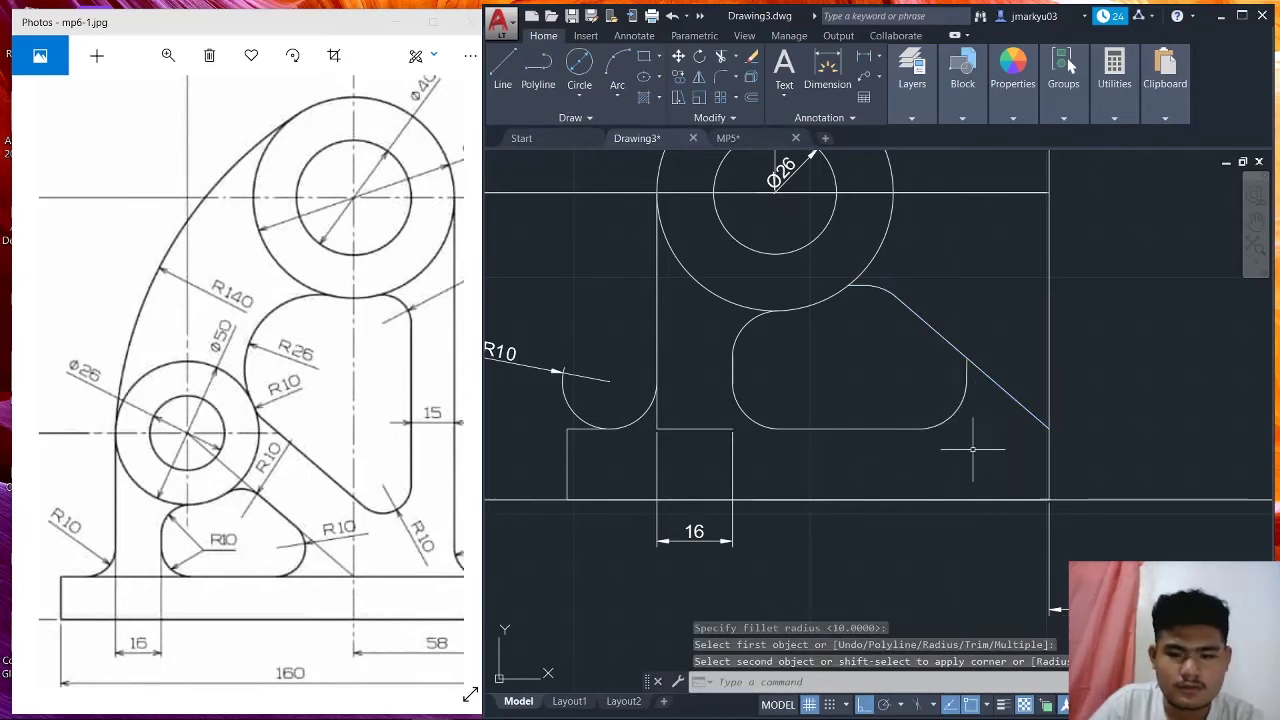
# Draw a line along the base from the cutout's bottom-left to the bracket's right corner.
pyautogui.click(503, 68)
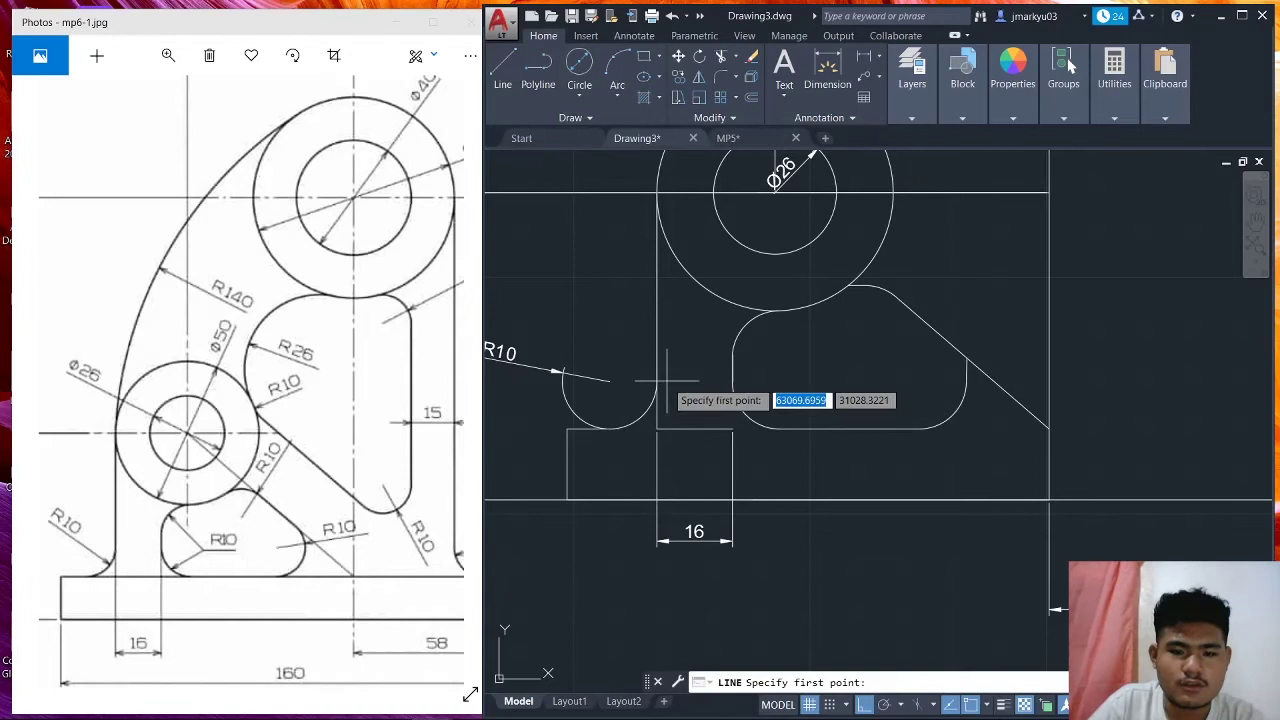
pyautogui.click(657, 430)
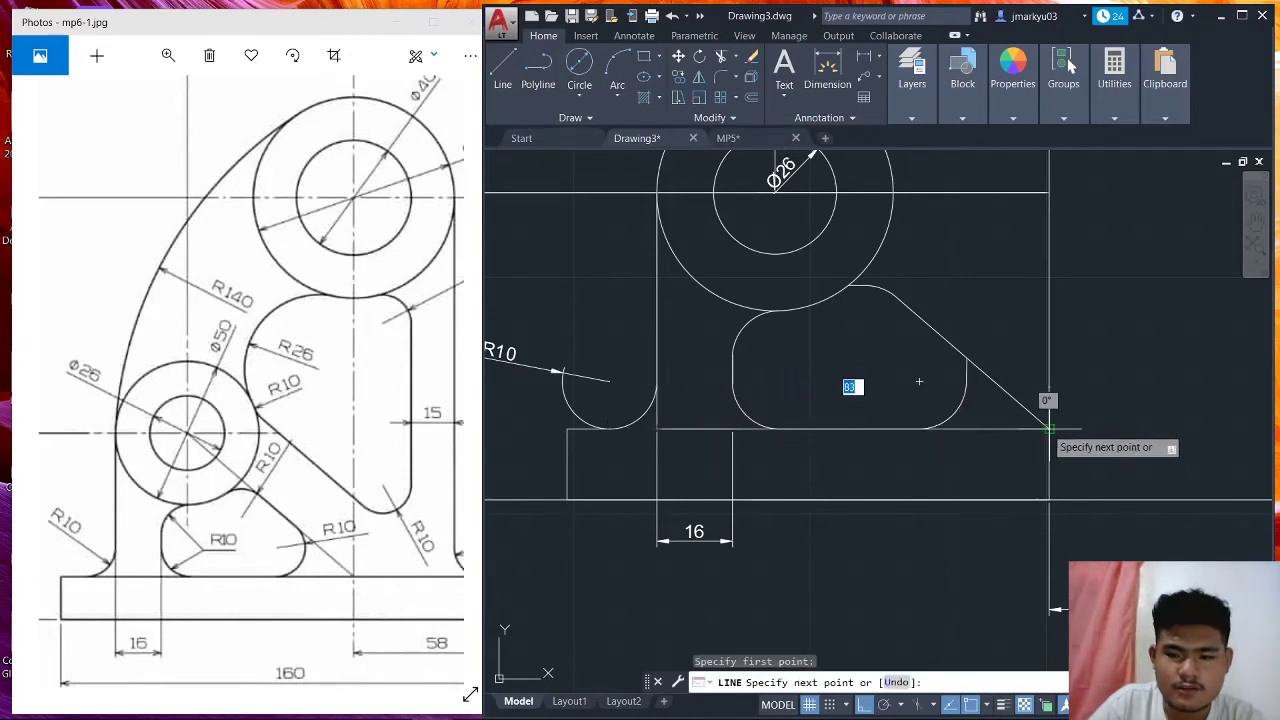
pyautogui.click(1048, 430)
pyautogui.scroll(-2, 1050, 428)
pyautogui.press('Escape')
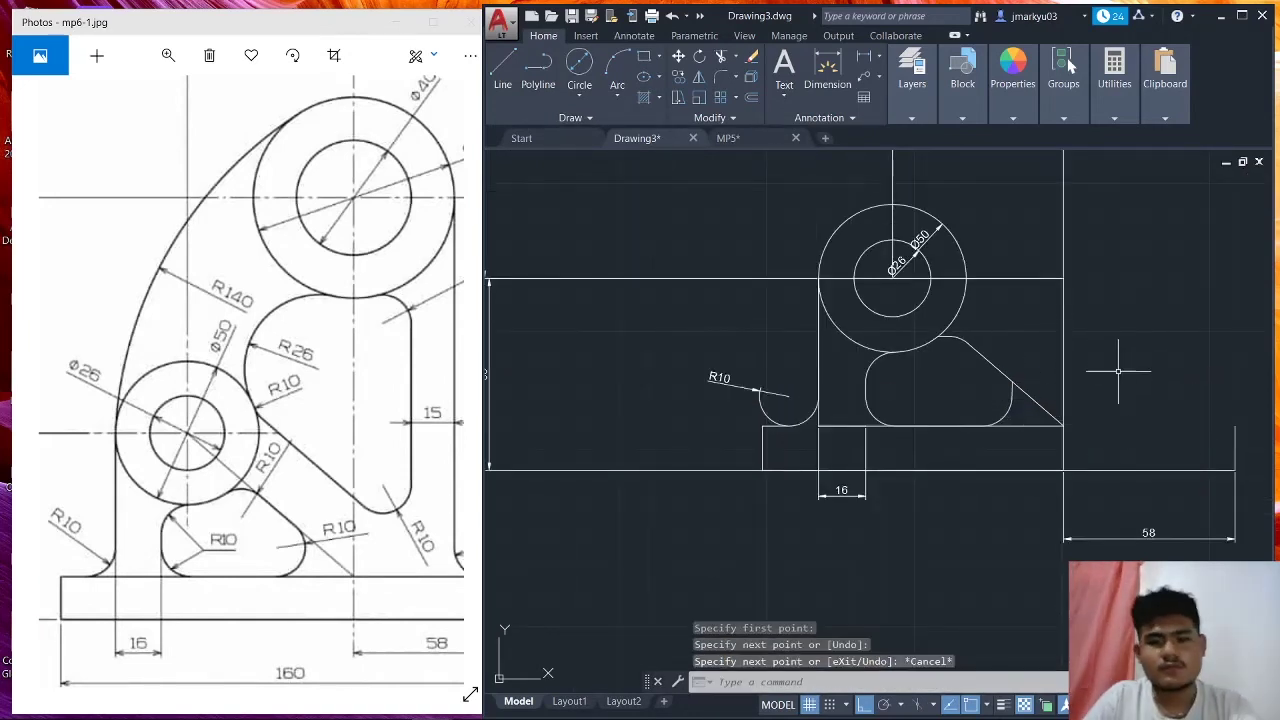
# Add an R10 radius dimension to the fillet between the circle and diagonal.
pyautogui.scroll(4, 936, 182)
pyautogui.click(878, 57)
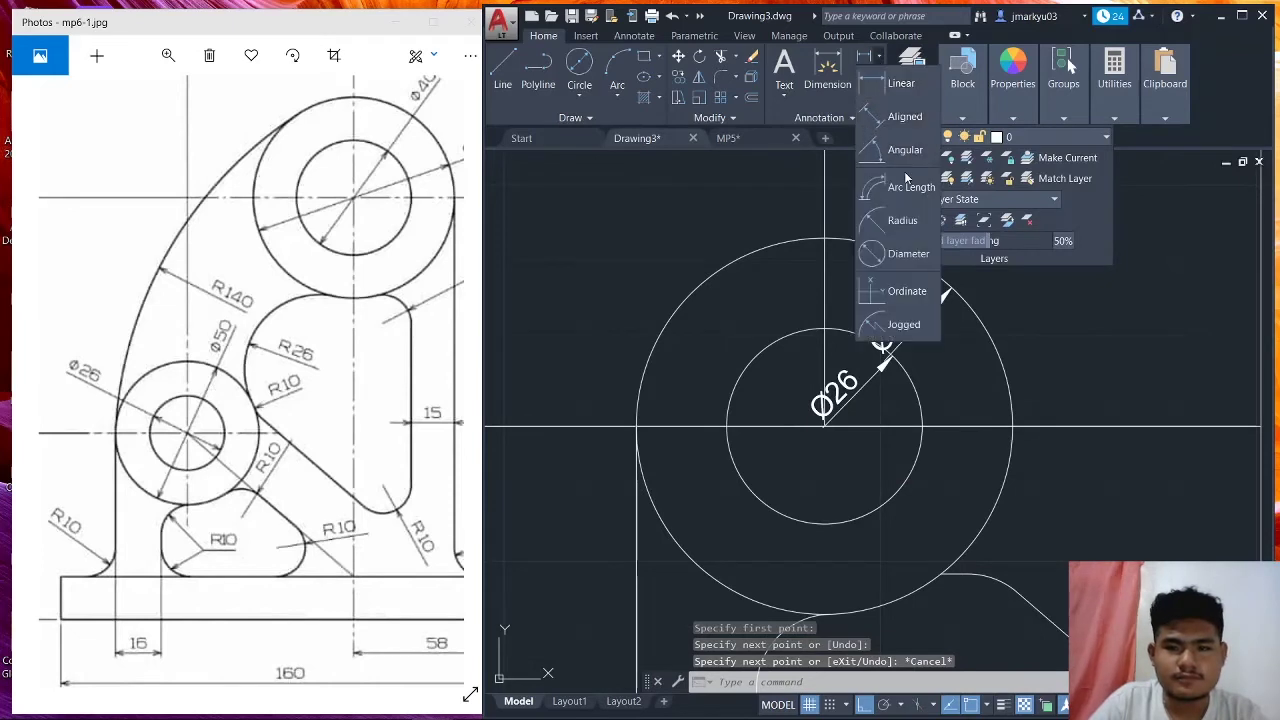
pyautogui.click(898, 225)
pyautogui.scroll(-2, 906, 285)
pyautogui.moveTo(968, 345); pyautogui.dragTo(968, 245, button='middle')
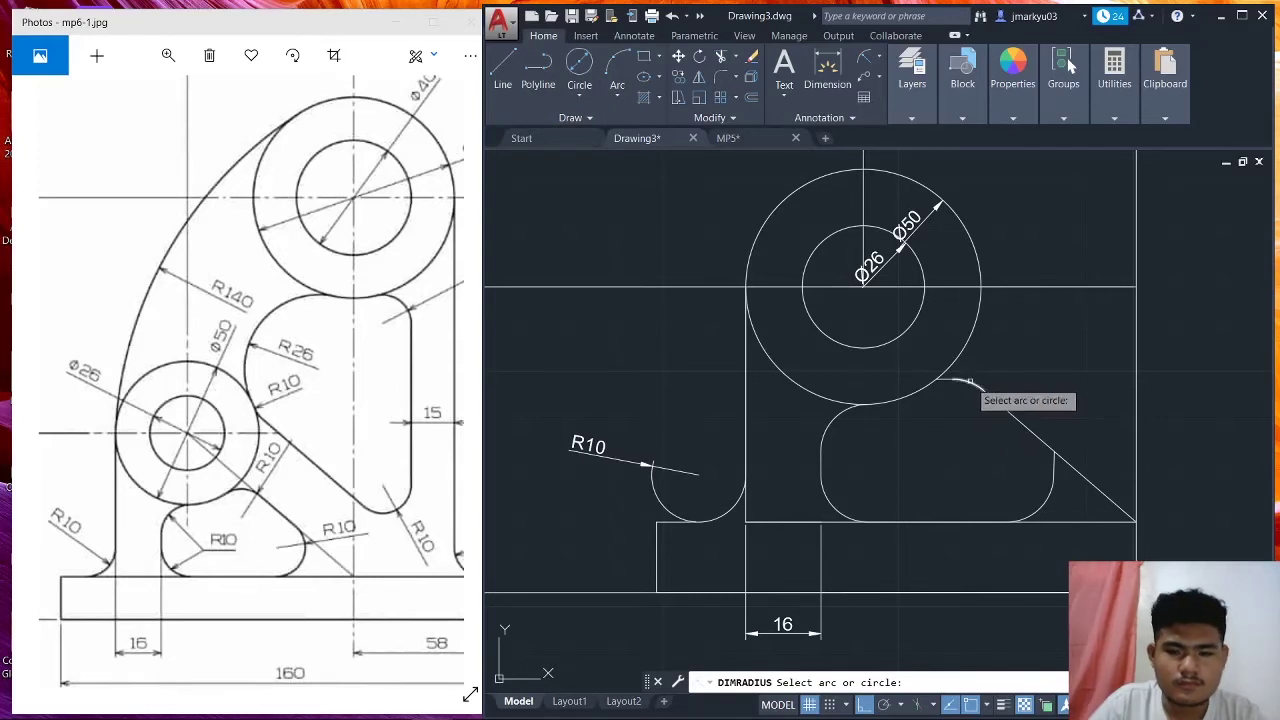
pyautogui.click(969, 381)
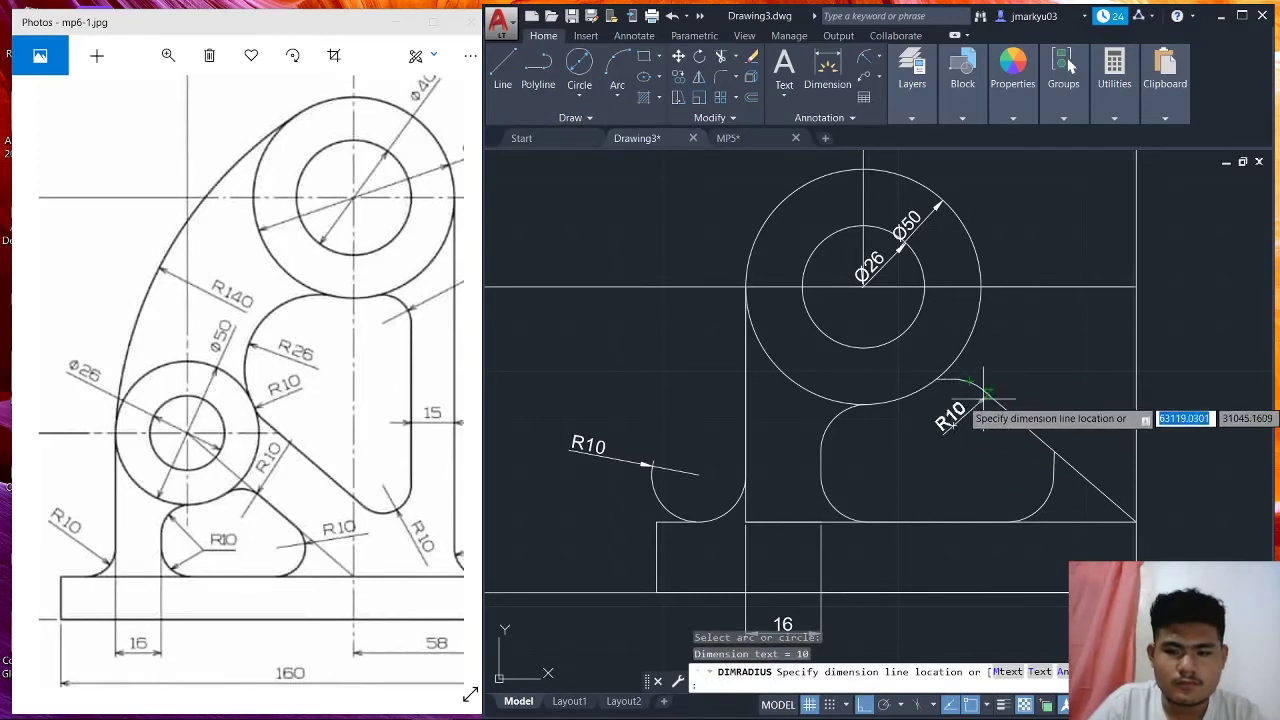
pyautogui.click(988, 385)
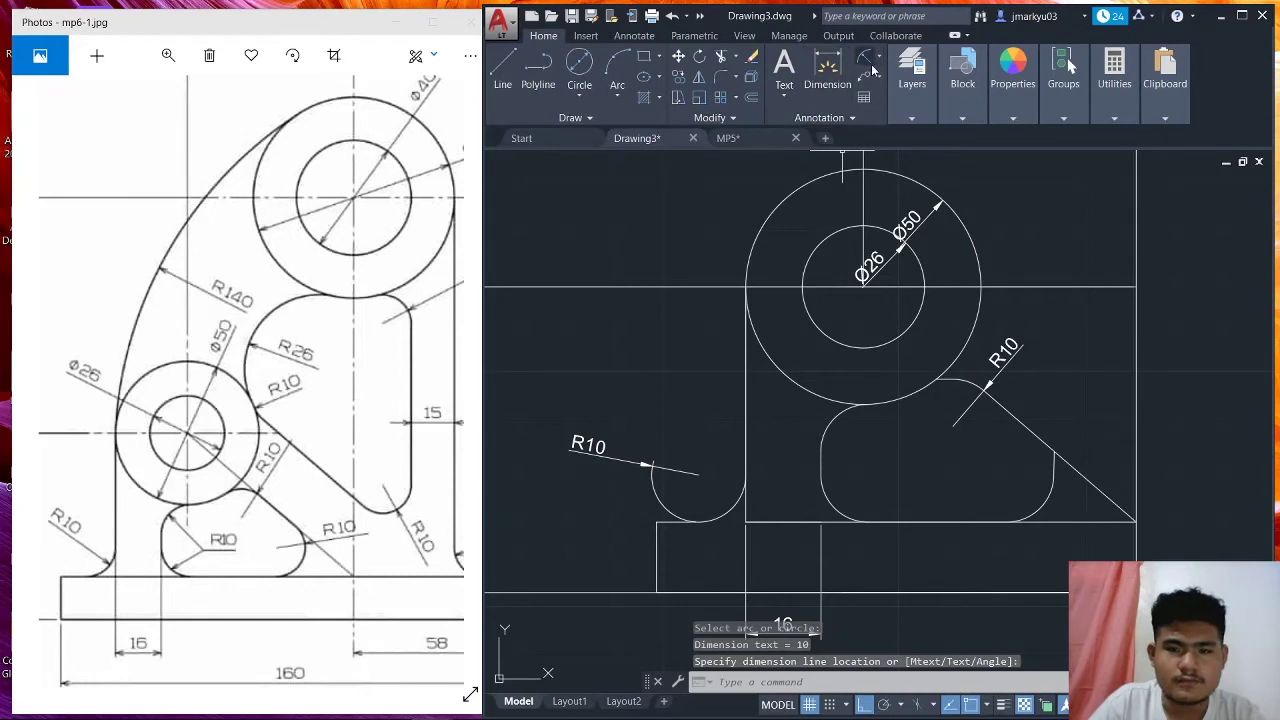
pyautogui.press('Return')
# Add R10 radius dimensions to the cutout's upper-left, lower-left and lower-right arcs.
pyautogui.click(832, 418)
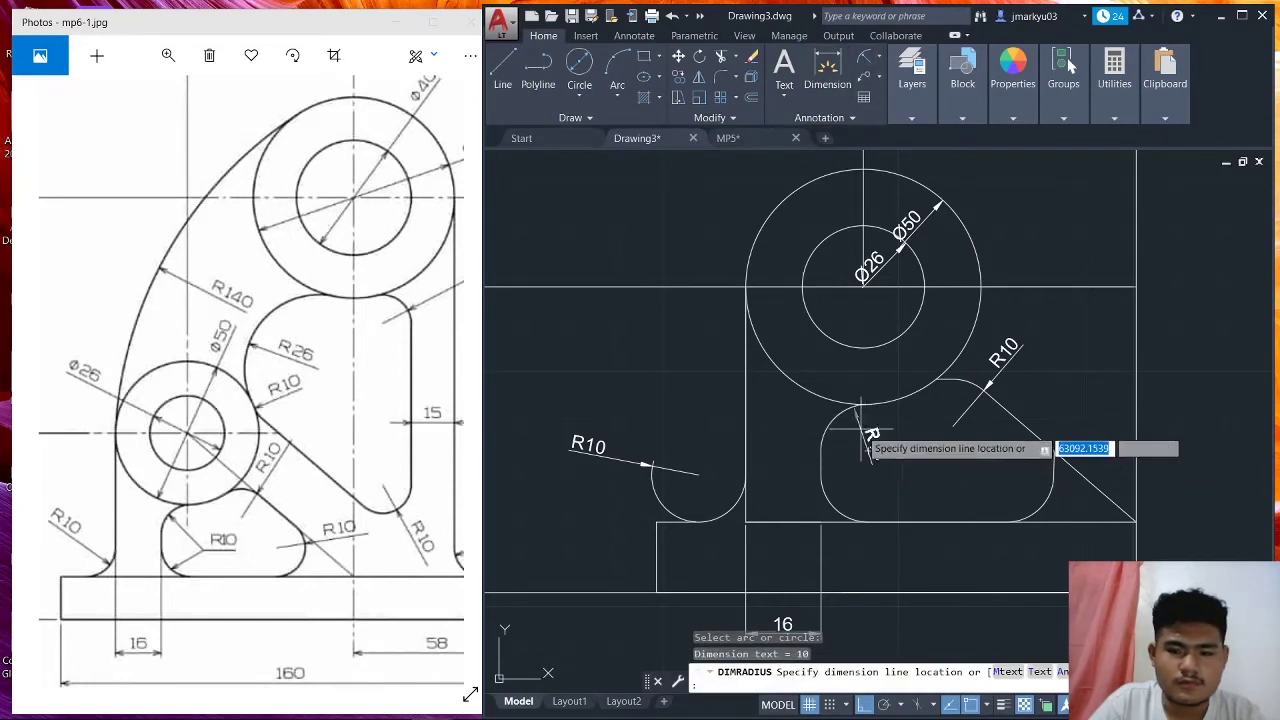
pyautogui.click(860, 433)
pyautogui.click(857, 58)
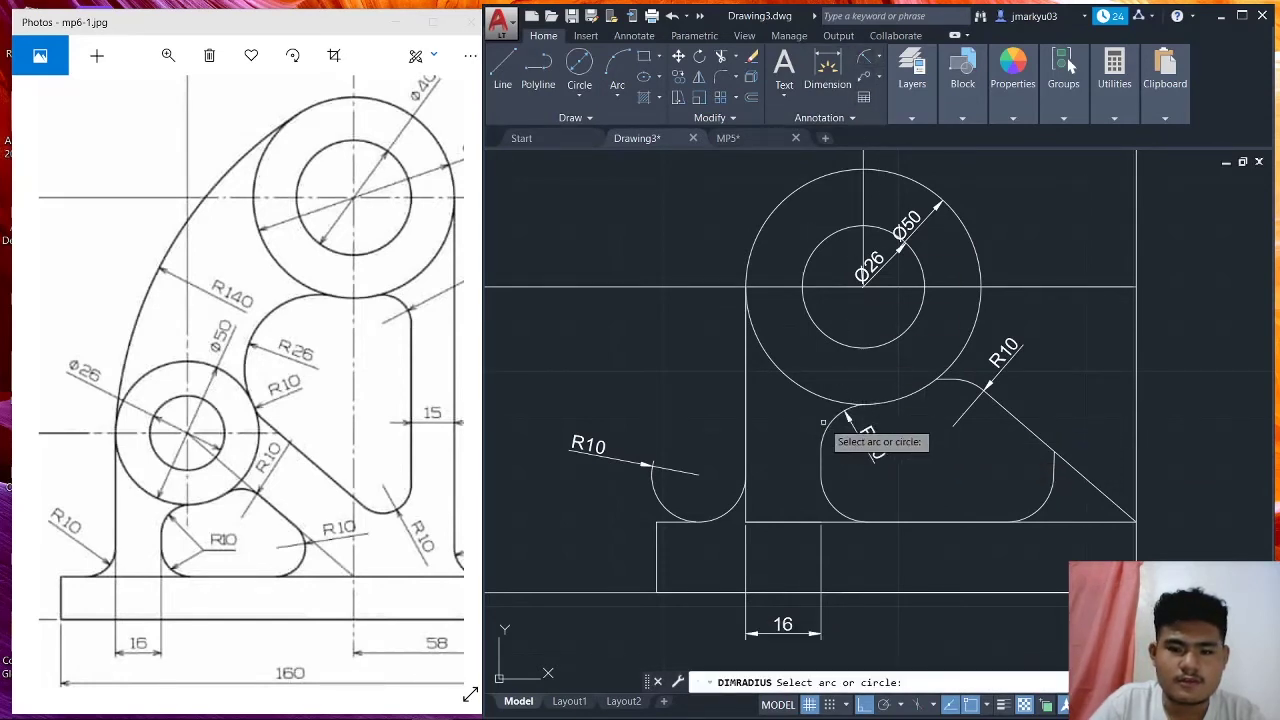
pyautogui.click(830, 508)
pyautogui.click(858, 482)
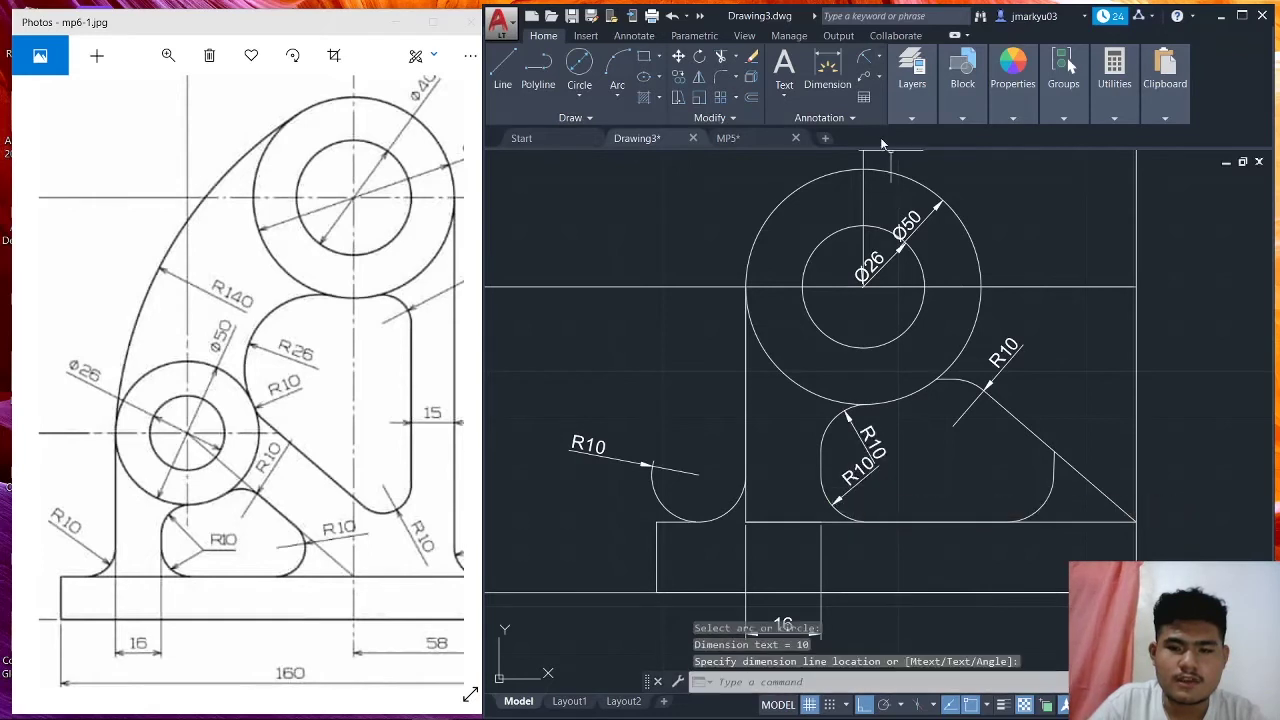
pyautogui.click(862, 65)
pyautogui.click(1048, 498)
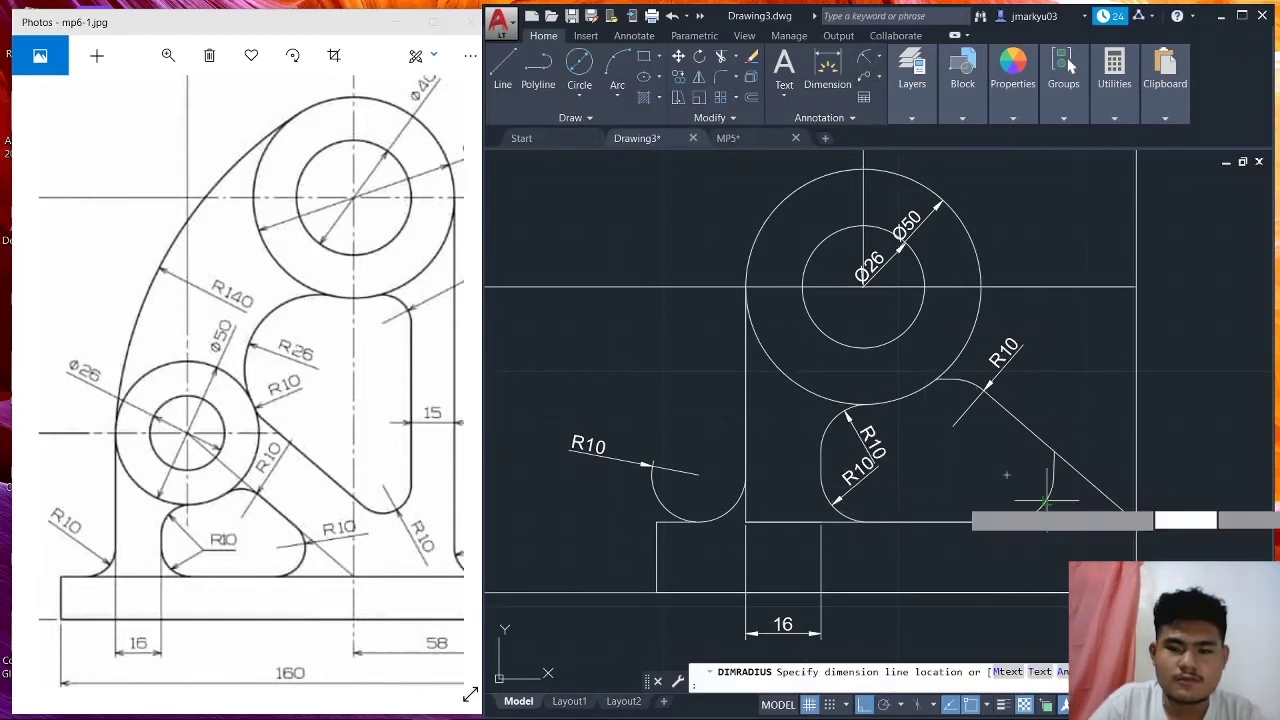
pyautogui.click(1050, 488)
pyautogui.scroll(-1, 1094, 451)
pyautogui.scroll(-1, 946, 357)
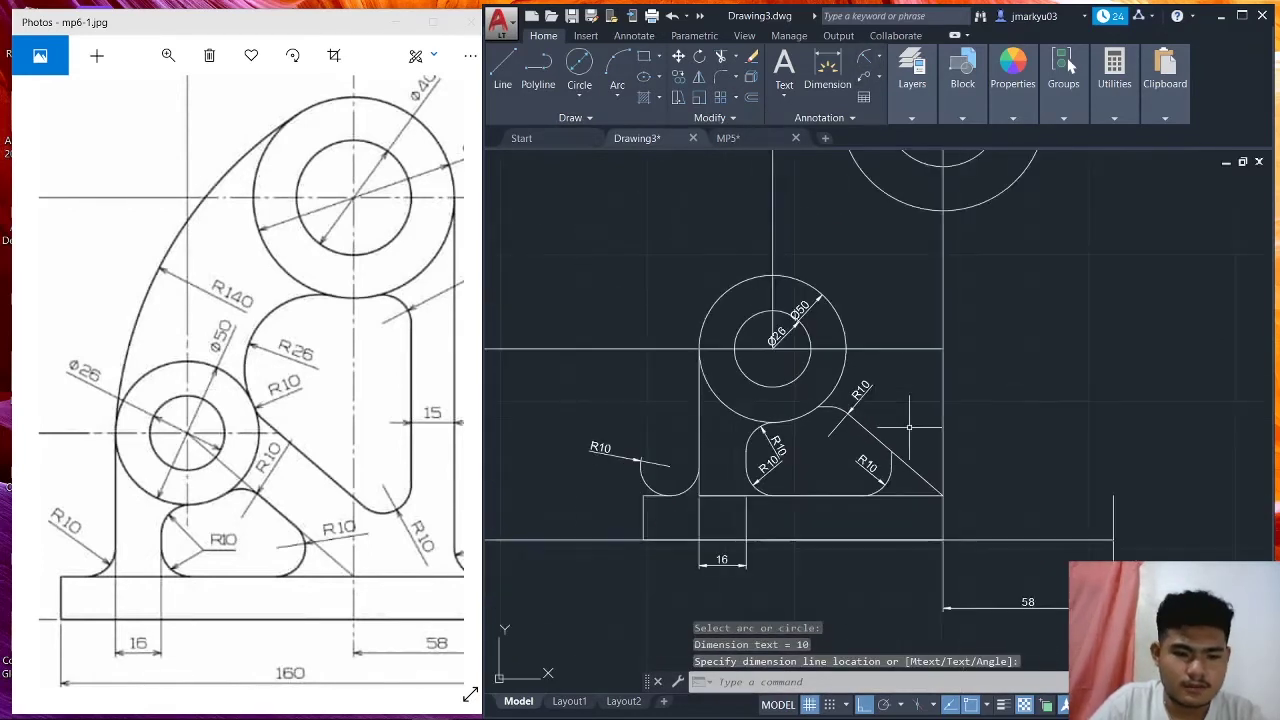
# Select the base line beneath the cutout, cancel, and compare against the reference image.
pyautogui.click(930, 495)
pyautogui.click(943, 495)
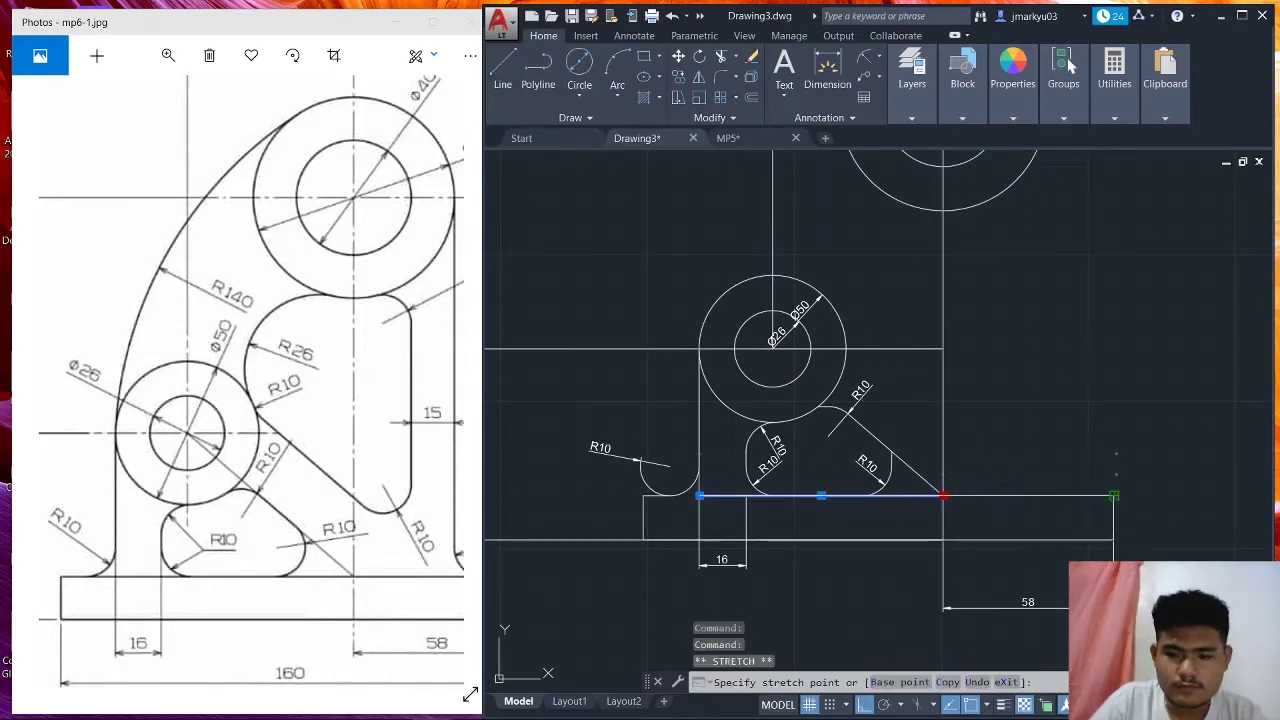
pyautogui.press('Escape')
pyautogui.press('Escape')
pyautogui.scroll(-1, 1051, 377)
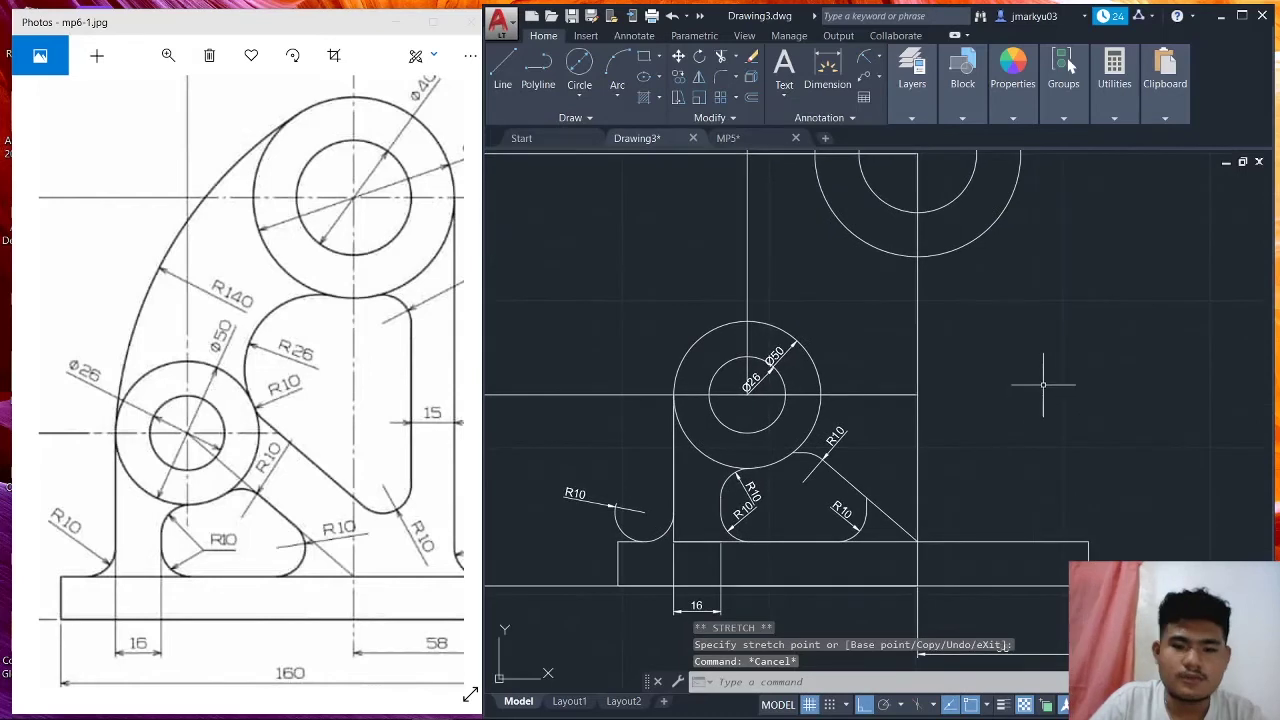
pyautogui.scroll(-1, 1010, 390)
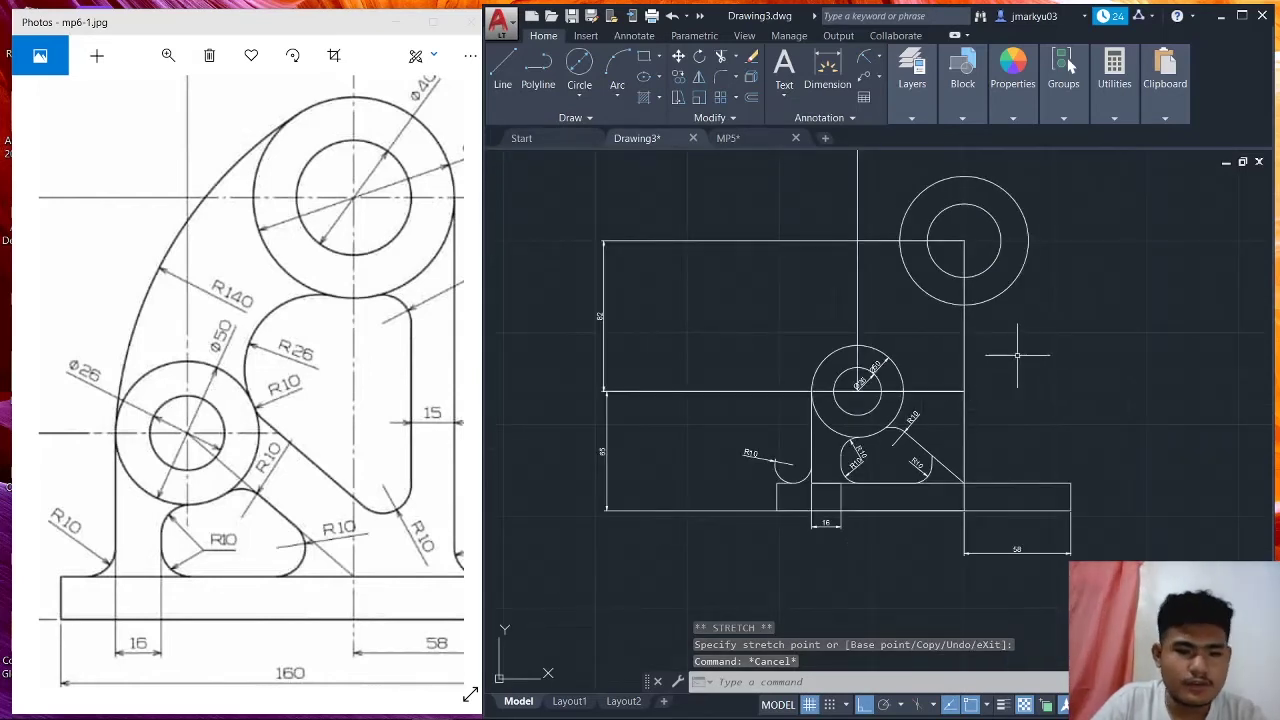
pyautogui.moveTo(389, 468); pyautogui.dragTo(322, 460)
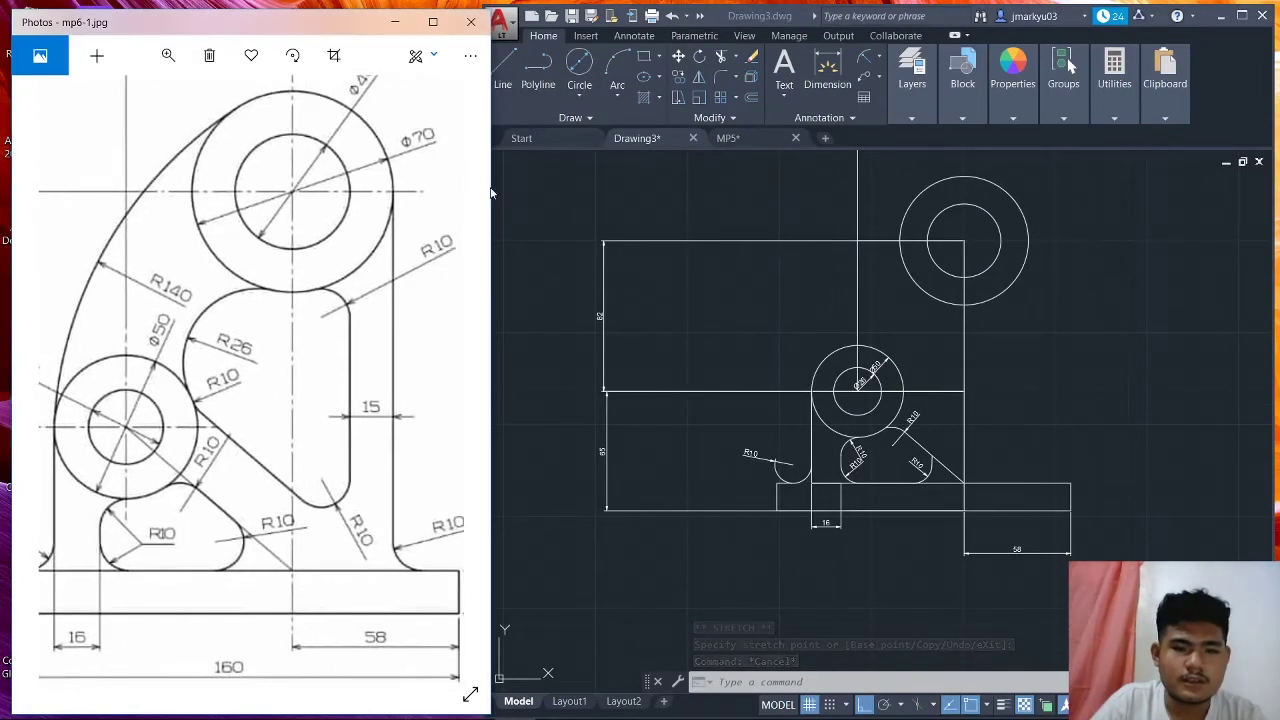
pyautogui.click(822, 213)
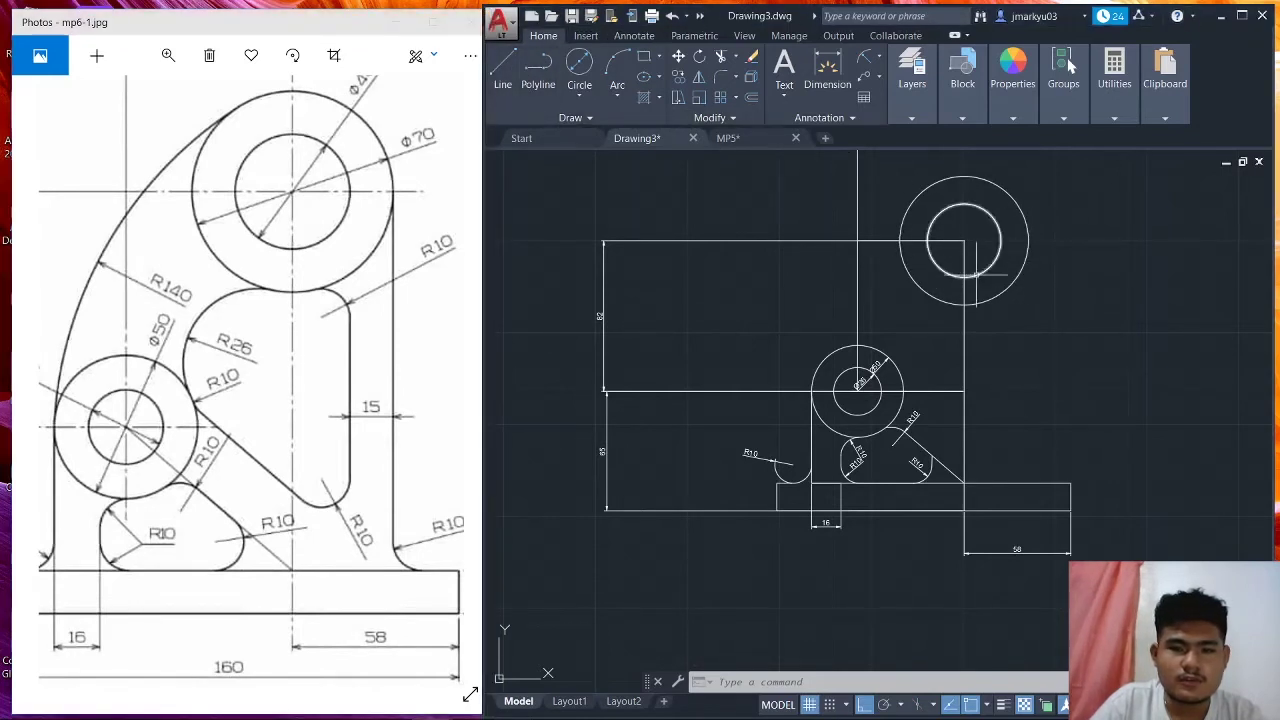
# Move the tall rectangle's top-right grip onto the upper circle's centre.
pyautogui.click(936, 242)
pyautogui.click(964, 240)
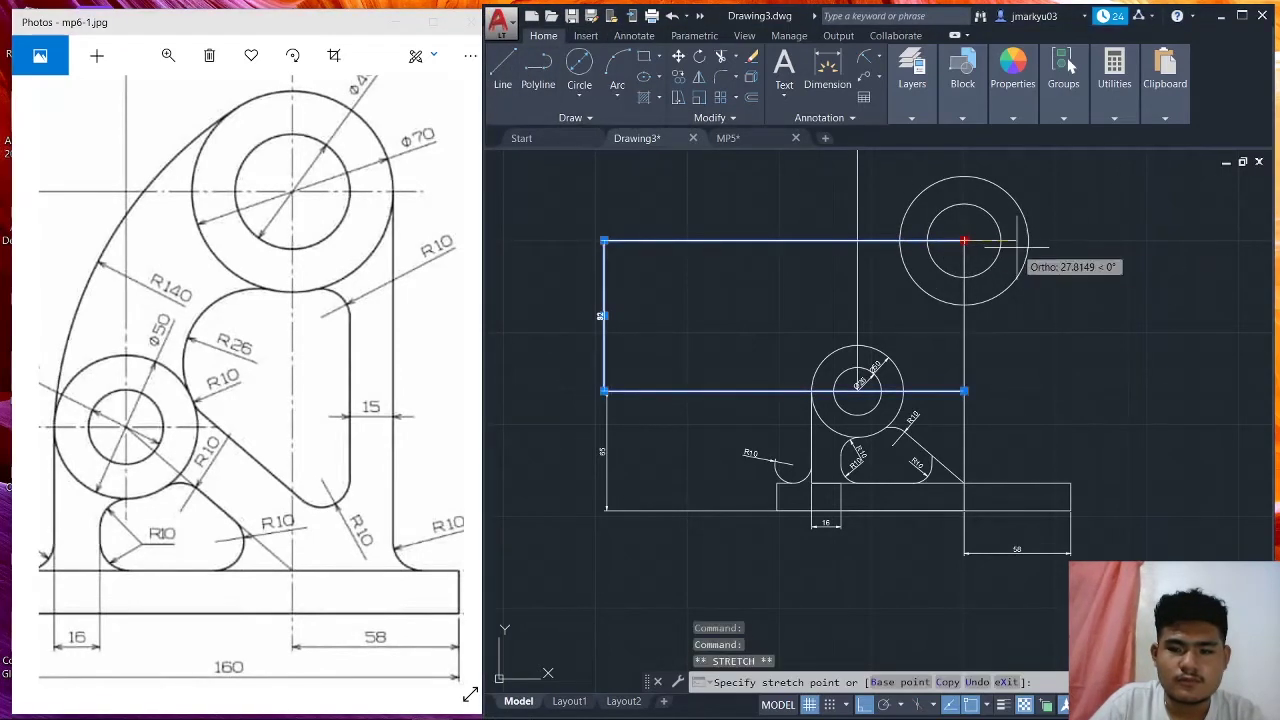
pyautogui.click(1029, 240)
pyautogui.press('Escape')
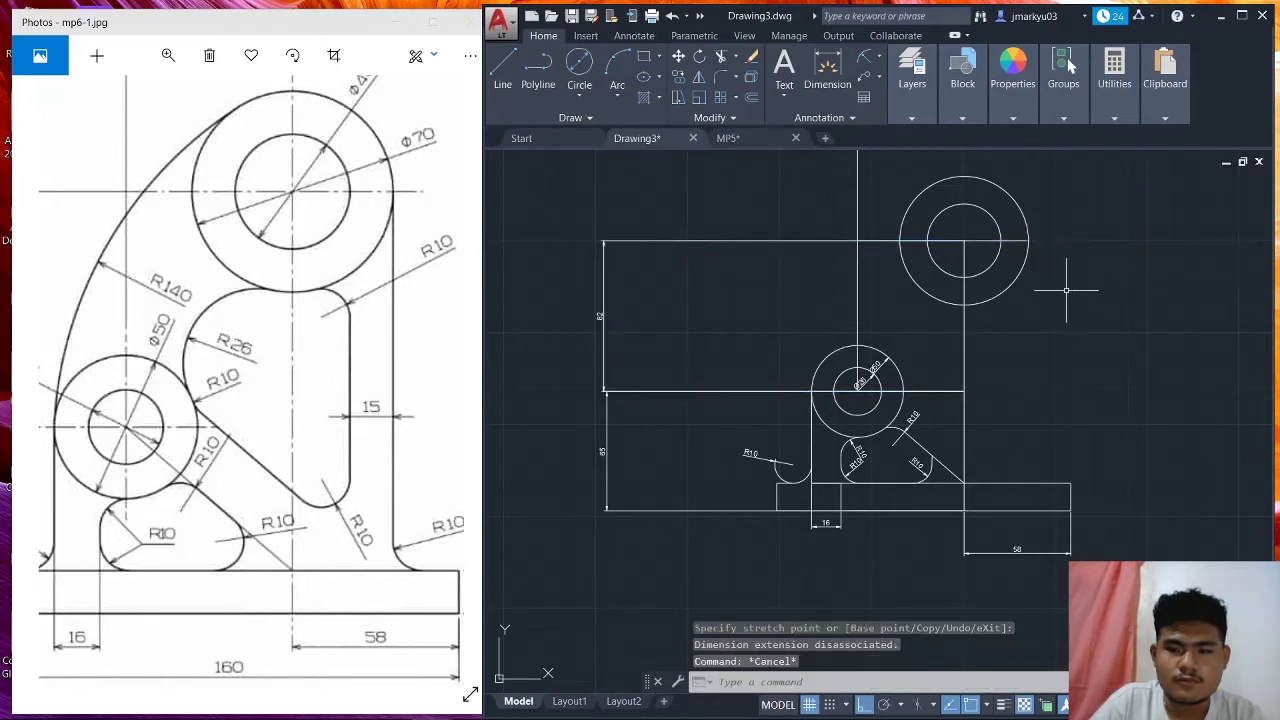
# Draw a vertical line from the upper circle's right edge down to the base plate.
pyautogui.click(504, 68)
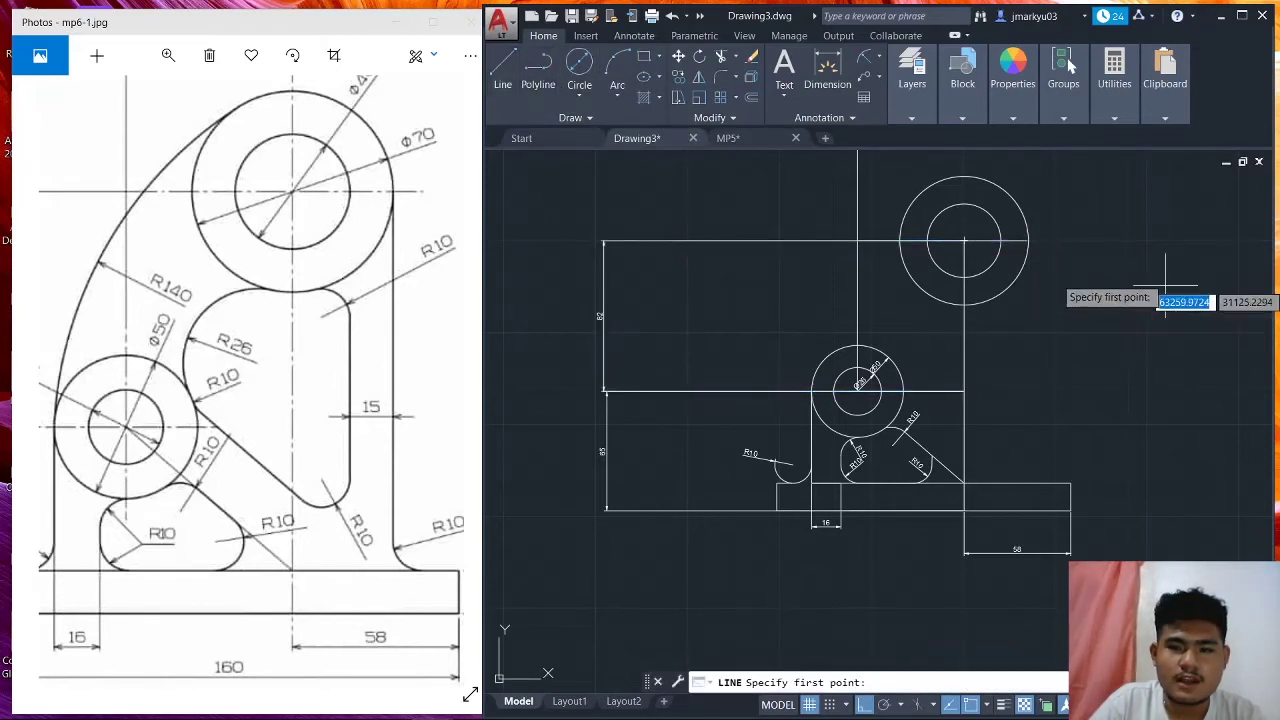
pyautogui.click(1029, 240)
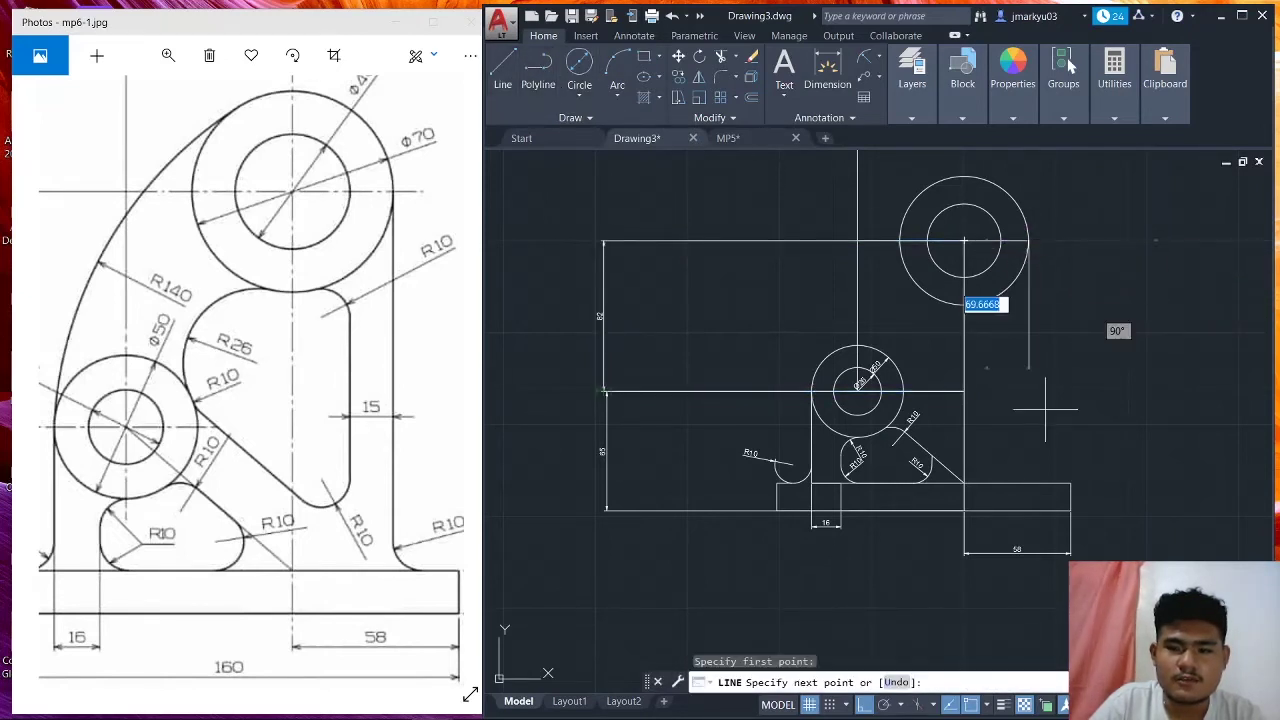
pyautogui.click(1029, 483)
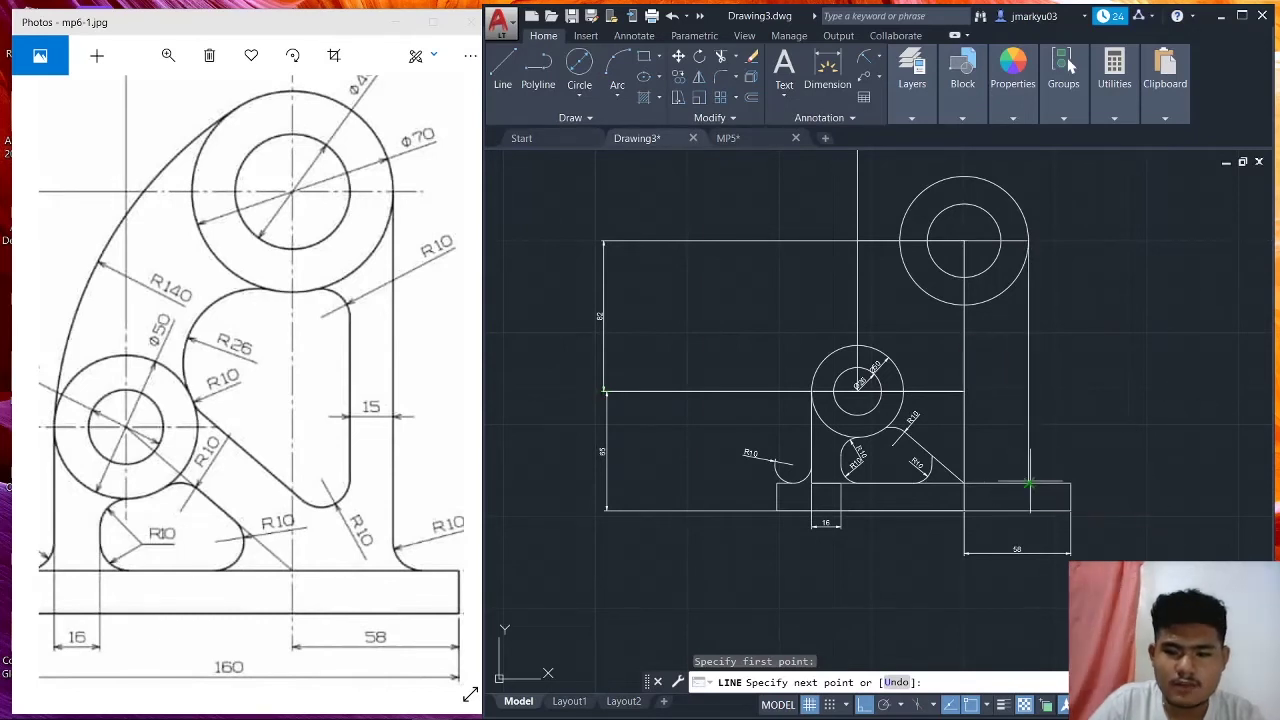
pyautogui.press('Escape')
# Fillet the new vertical edge and the base top edge at R10.
pyautogui.write('l')
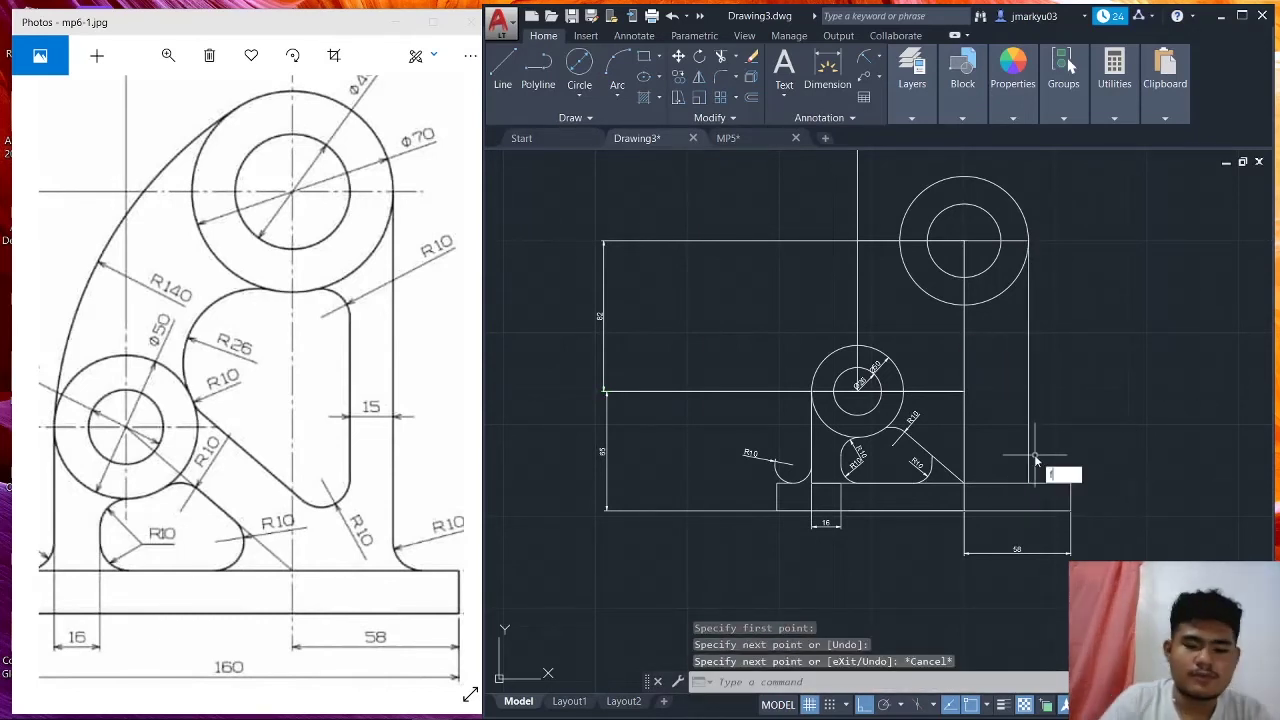
pyautogui.write('i')
pyautogui.press('Return')
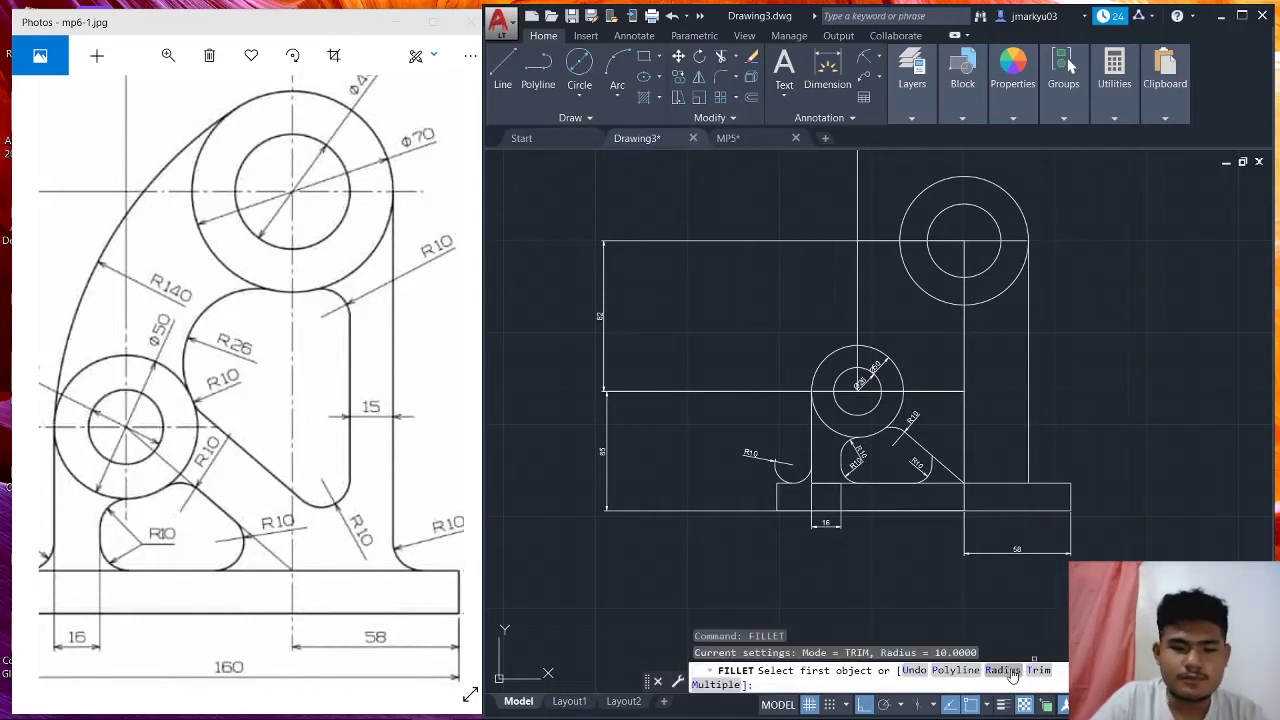
pyautogui.click(1013, 675)
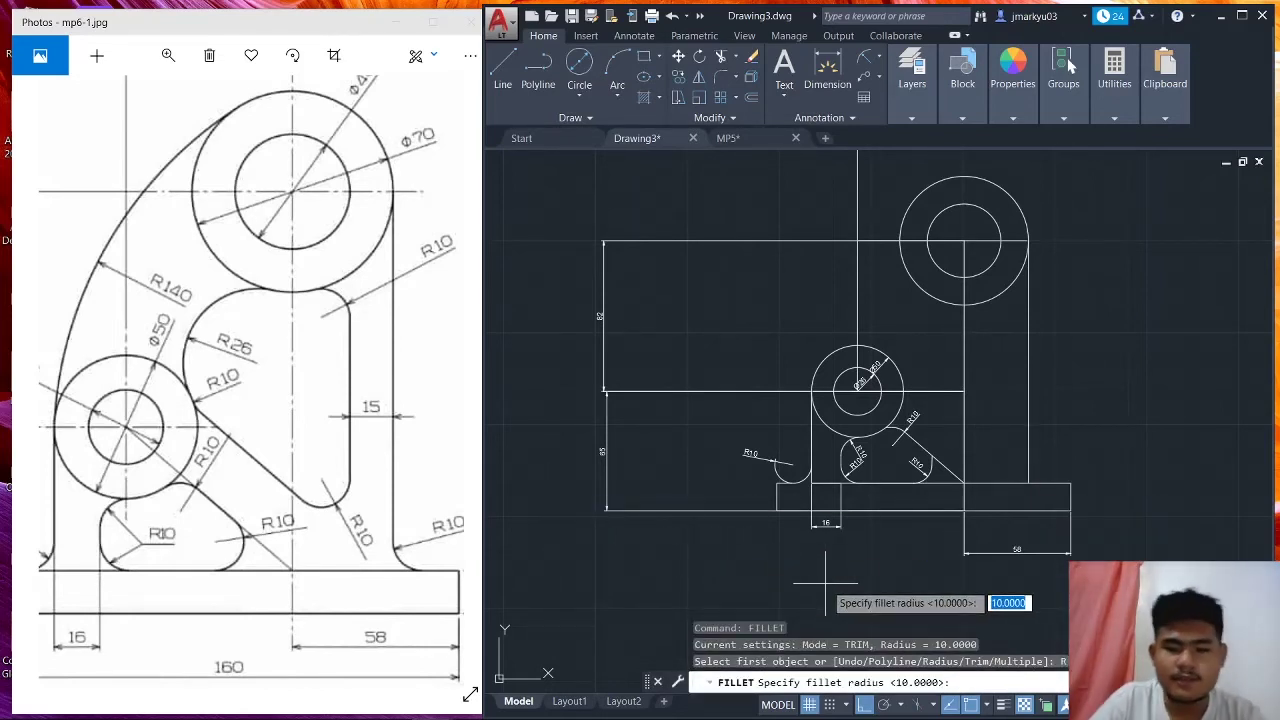
pyautogui.press('Return')
pyautogui.scroll(2, 1026, 479)
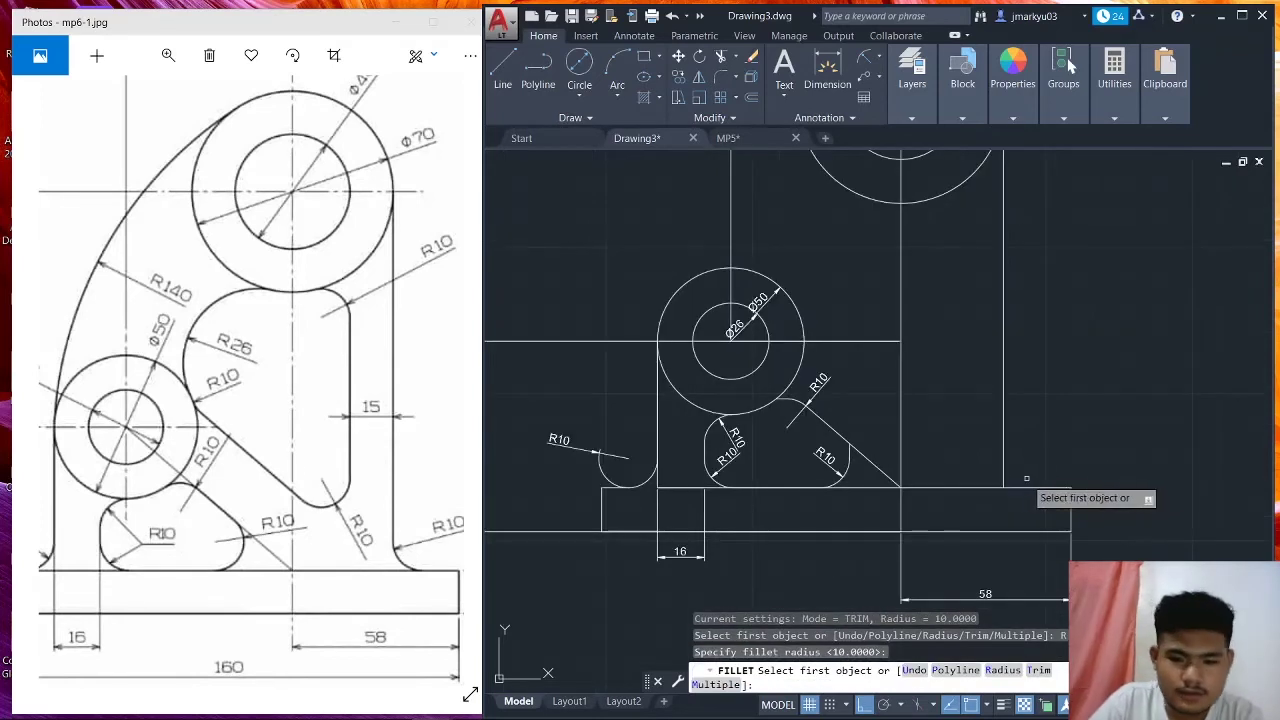
pyautogui.click(1004, 474)
pyautogui.click(1025, 487)
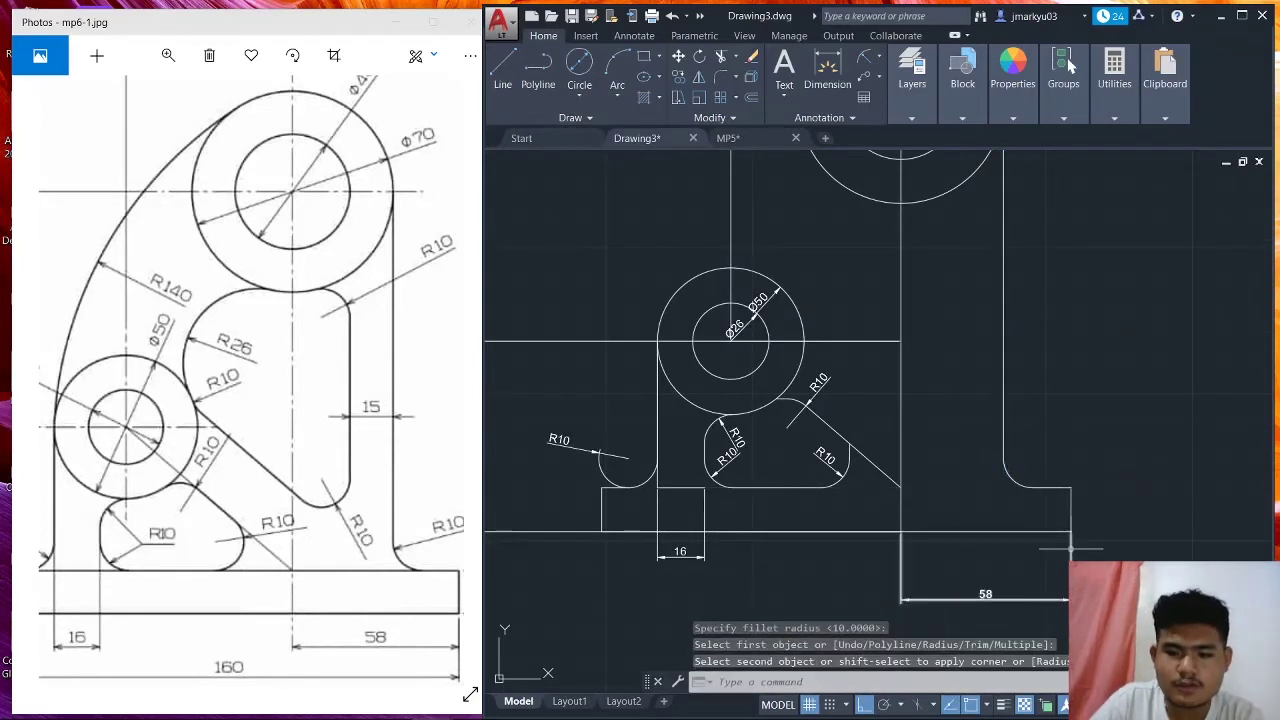
# Redraw the base top edge from the boss's lower-left corner to the plate's right end.
pyautogui.click(512, 88)
pyautogui.click(660, 488)
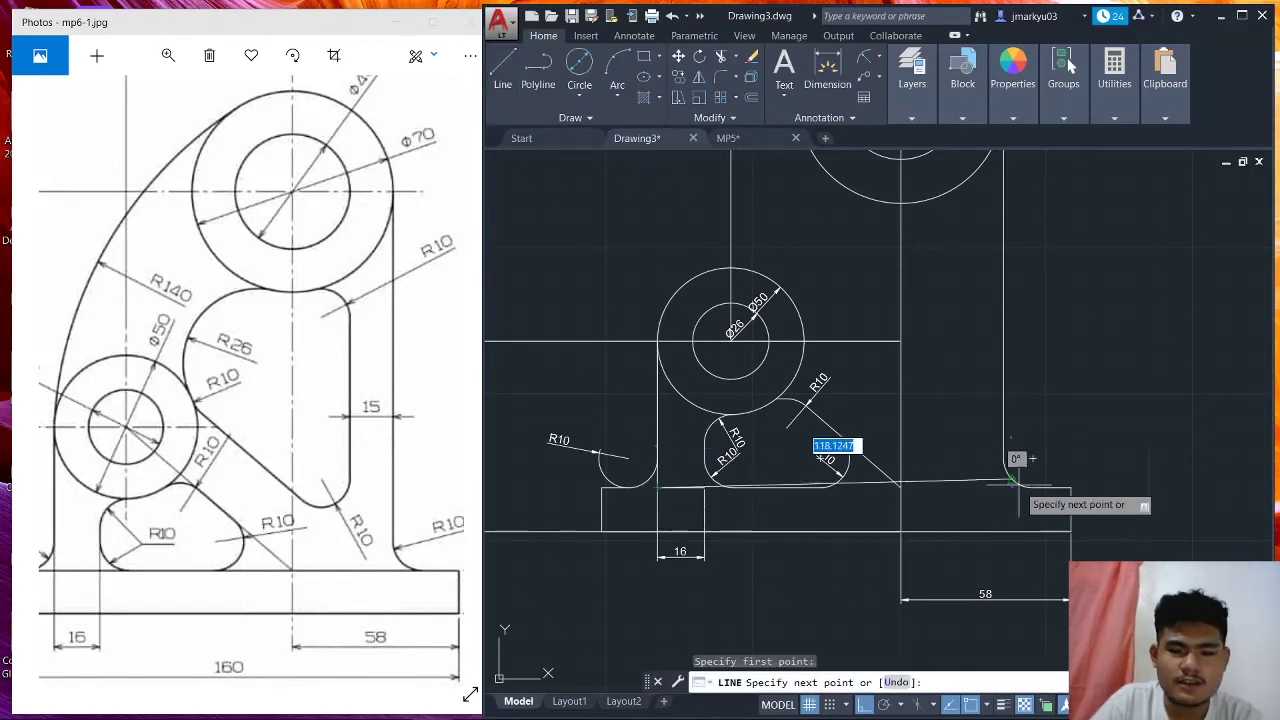
pyautogui.click(1071, 488)
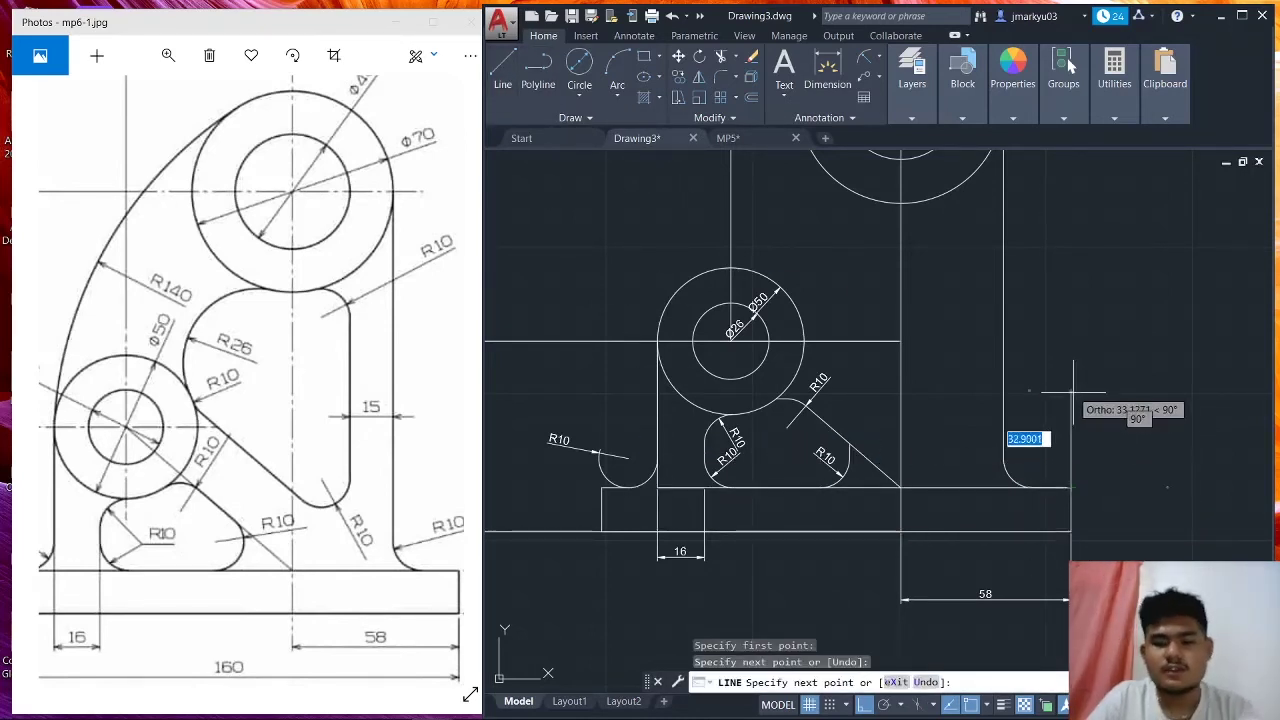
pyautogui.press('Escape')
pyautogui.scroll(-2, 1028, 396)
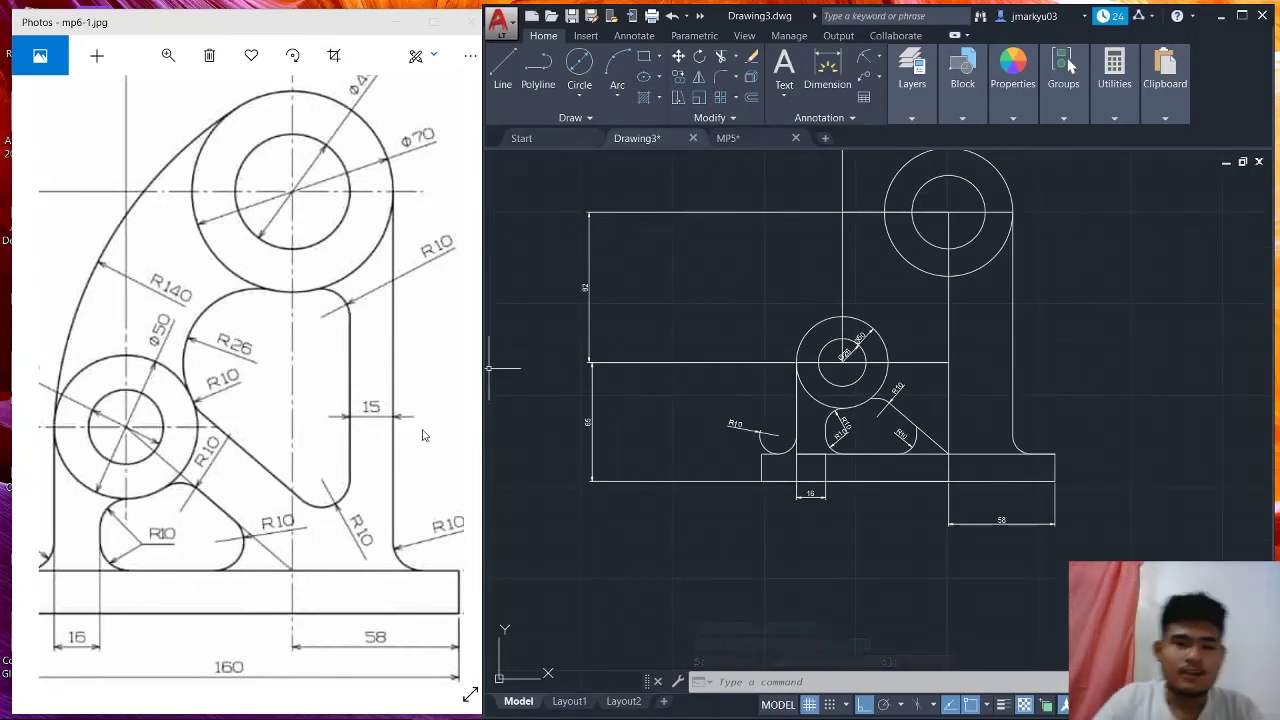
# Draw a stray 15-unit line beside the upright, then undo it.
pyautogui.click(503, 93)
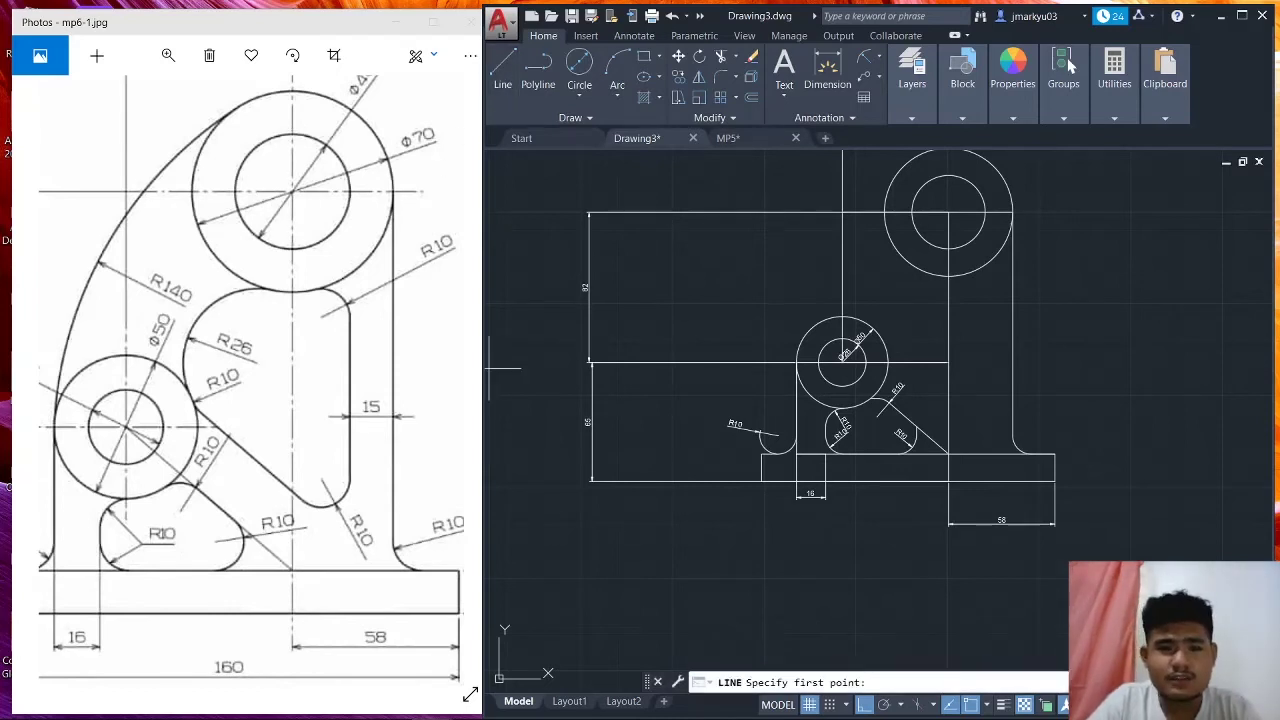
pyautogui.click(1012, 357)
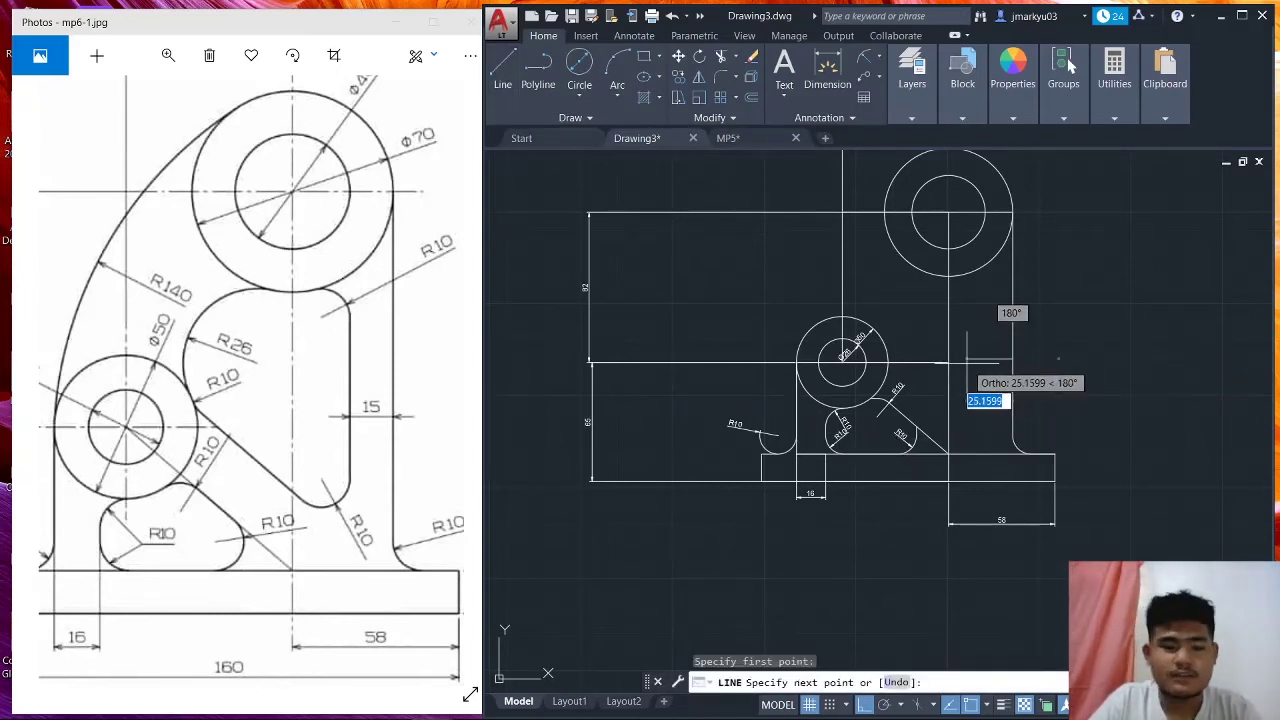
pyautogui.press('BackSpace')
pyautogui.press('Return')
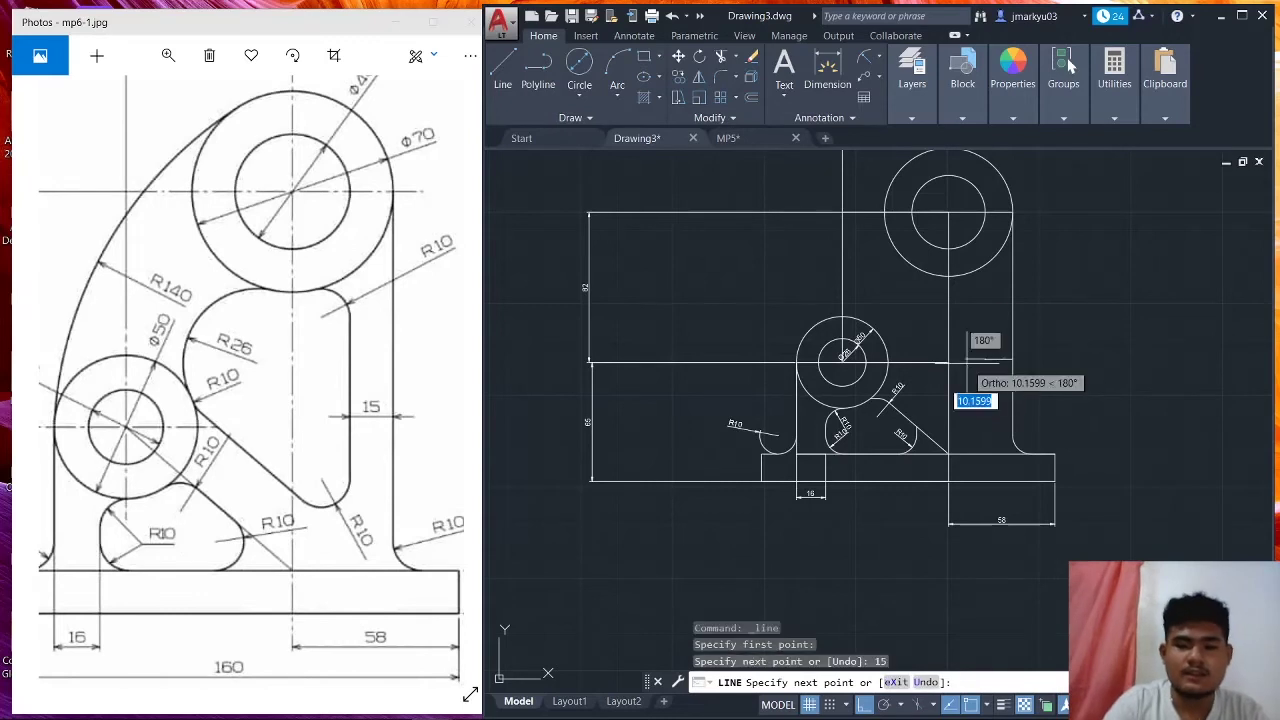
pyautogui.press('Escape')
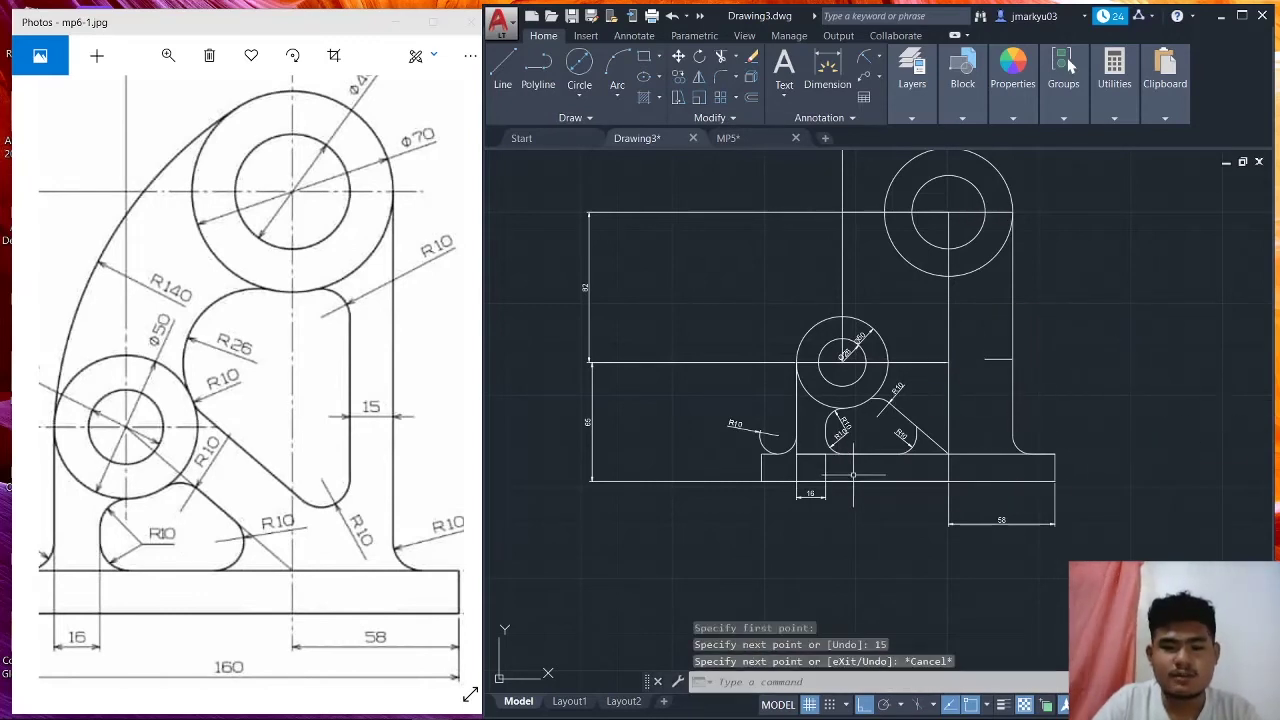
pyautogui.hotkey('ctrl', 'z')
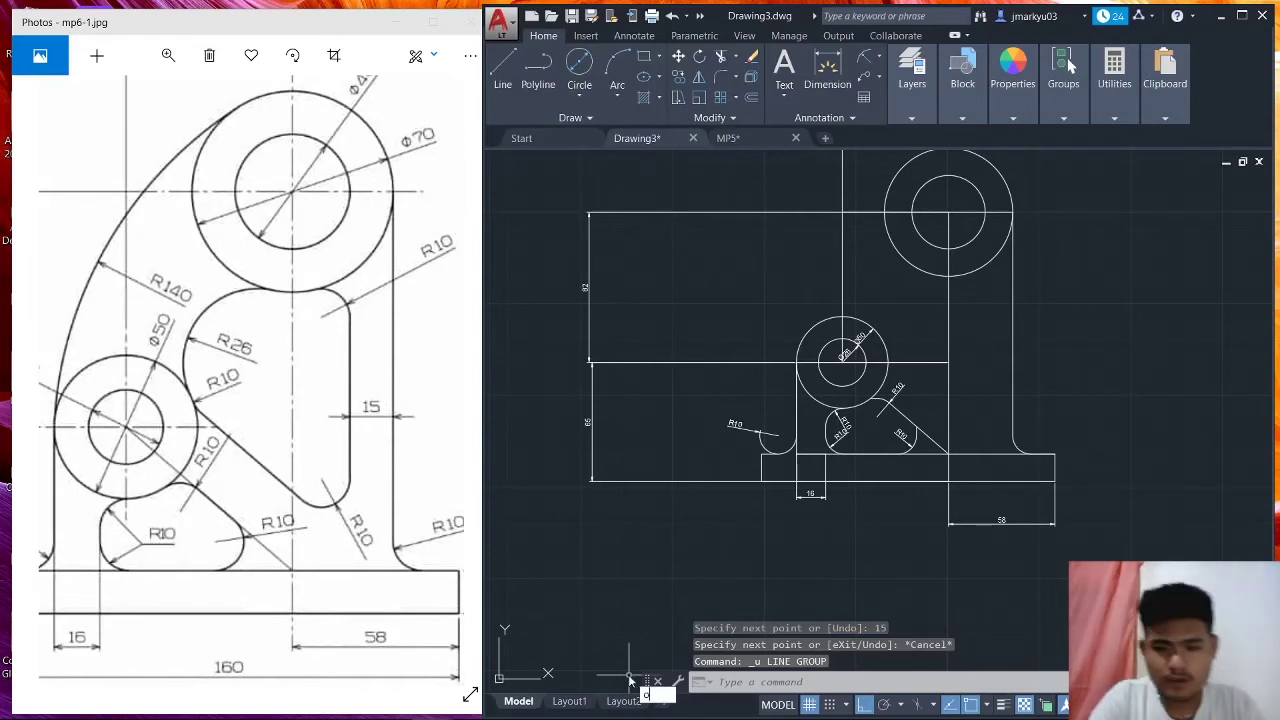
# Offset the upright's right vertical edge 15 units toward the inside.
pyautogui.press('Return')
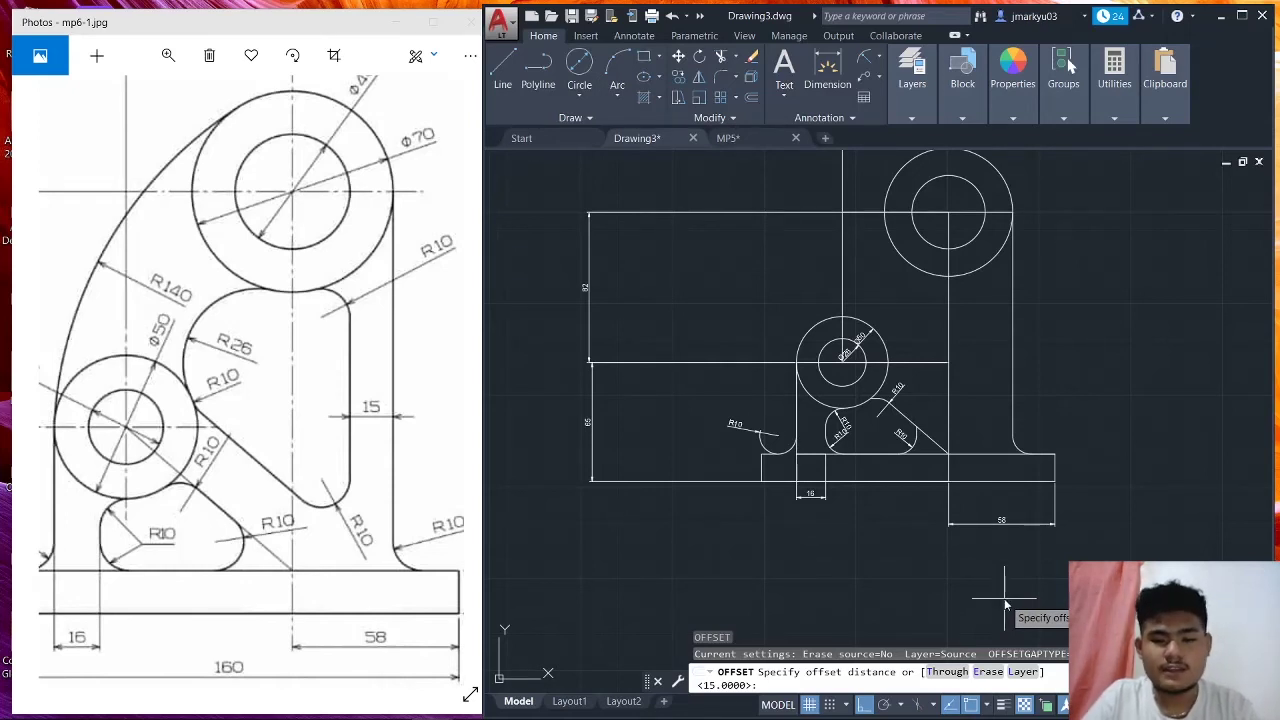
pyautogui.write('15')
pyautogui.press('Return')
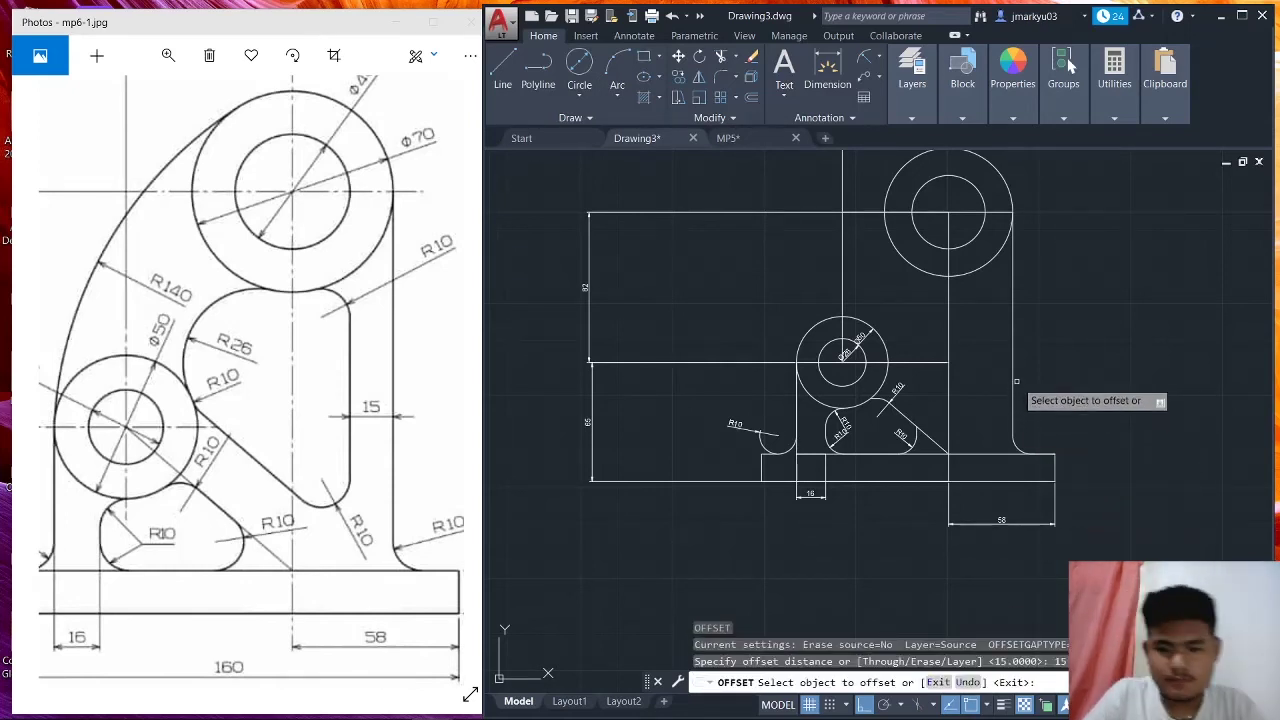
pyautogui.click(1013, 377)
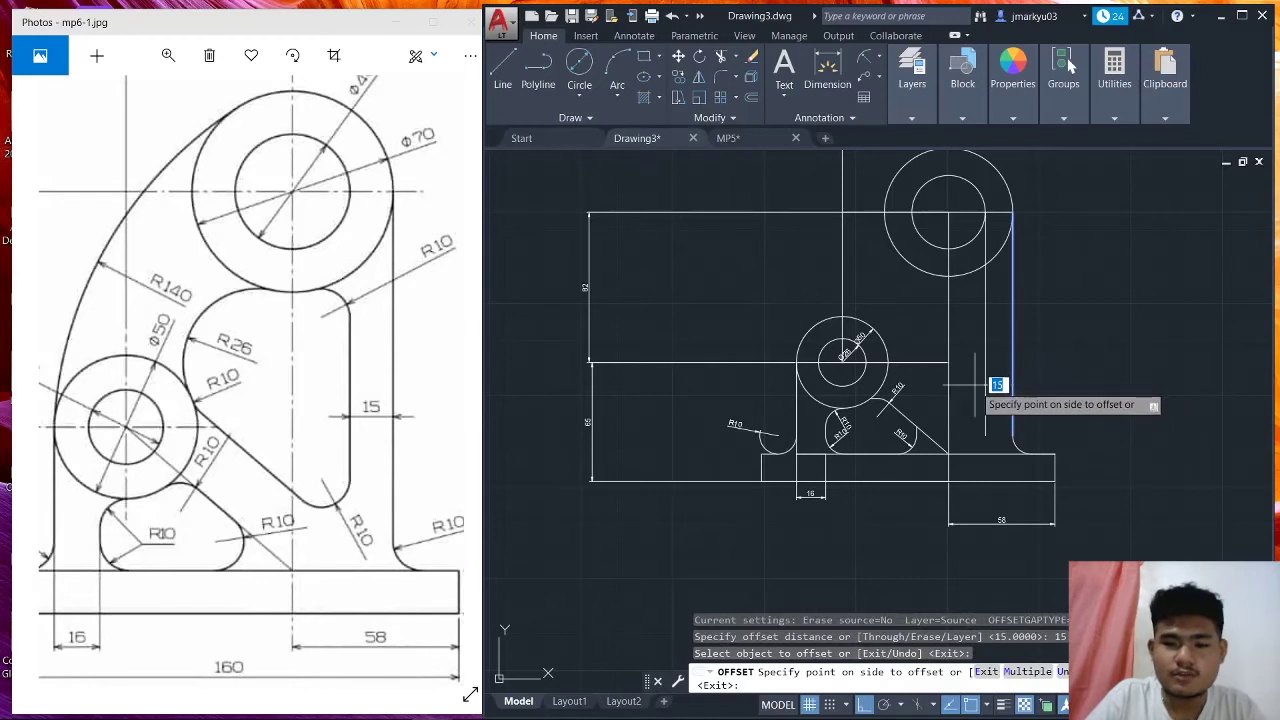
pyautogui.click(995, 389)
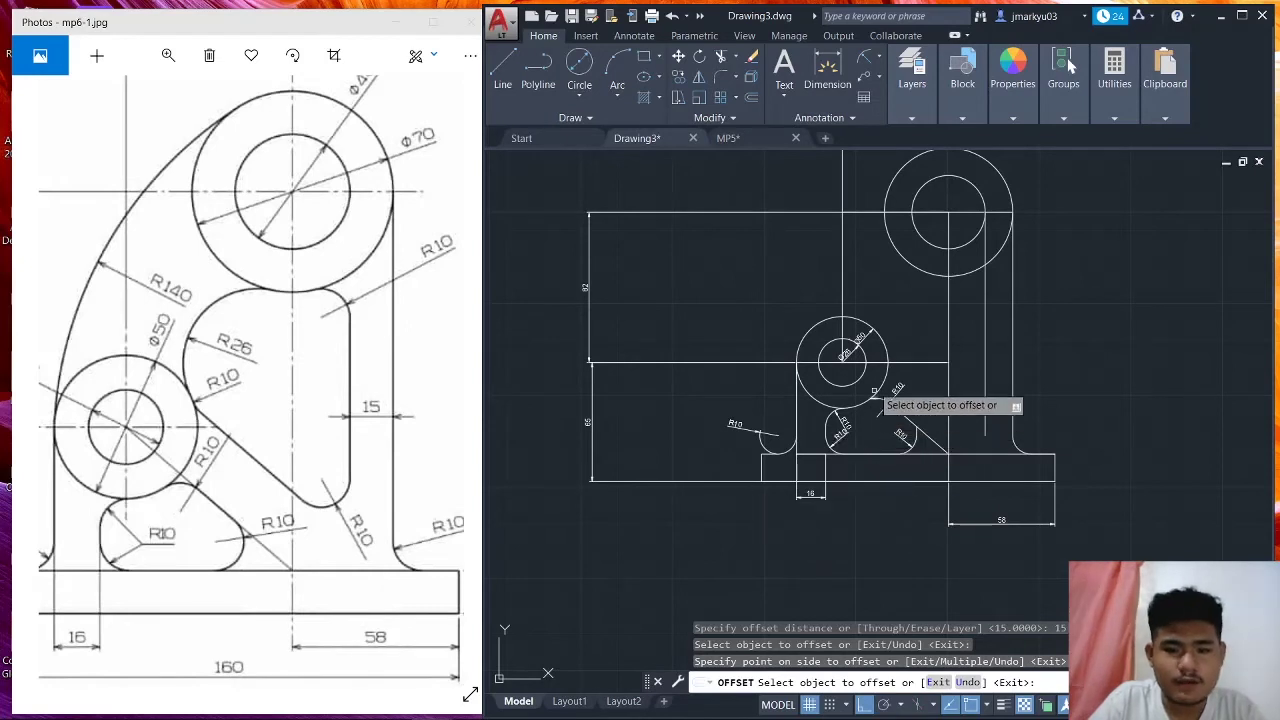
# Begin a new line at the foot of the offset inner edge.
pyautogui.click(502, 70)
pyautogui.scroll(4, 912, 396)
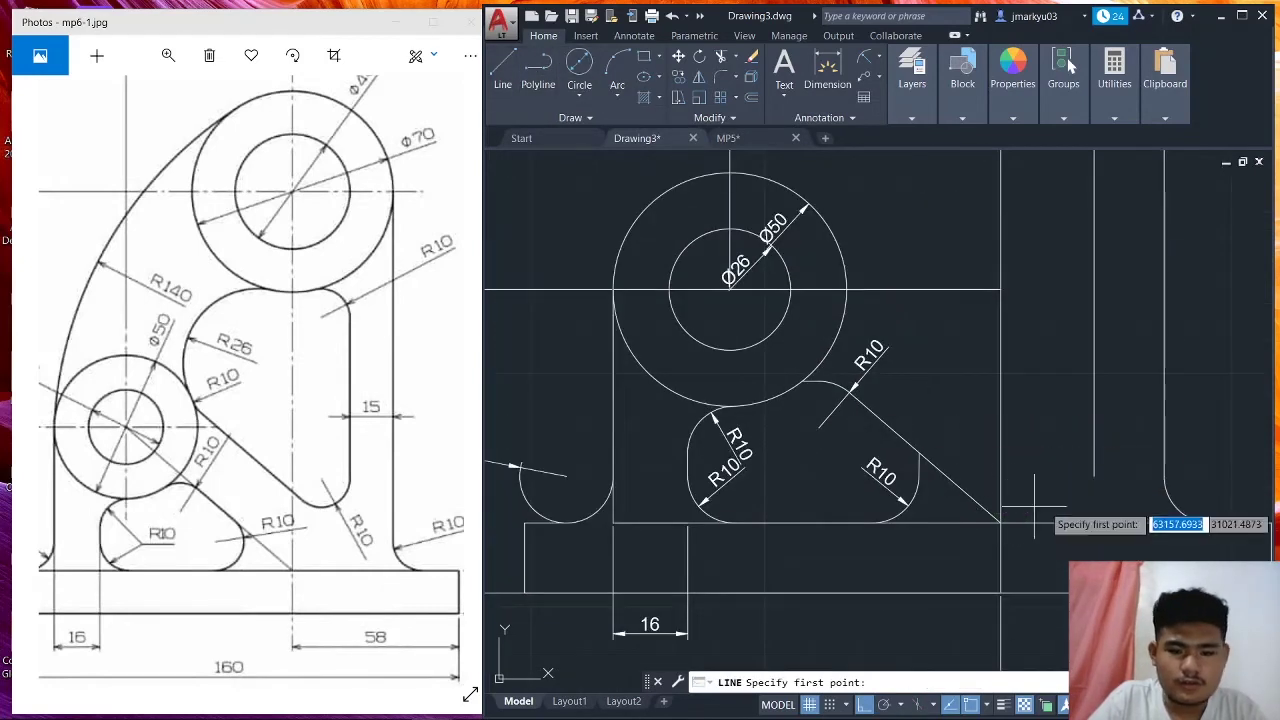
pyautogui.click(1094, 477)
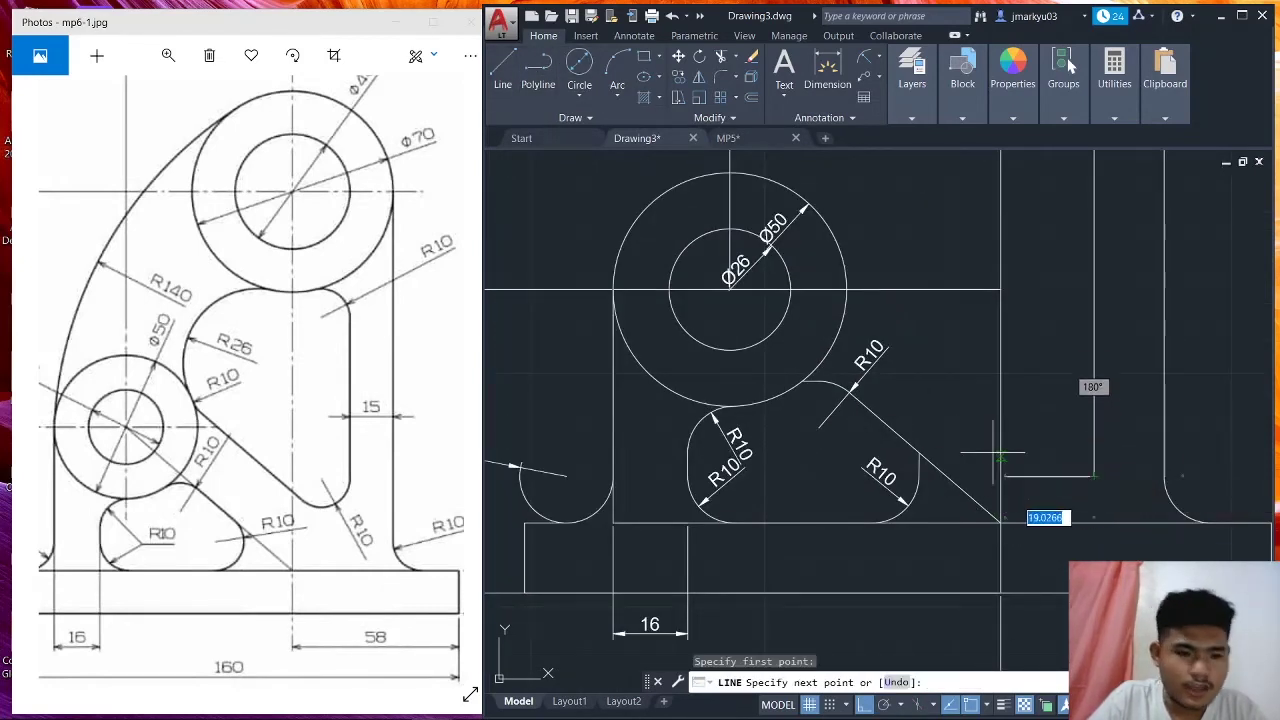
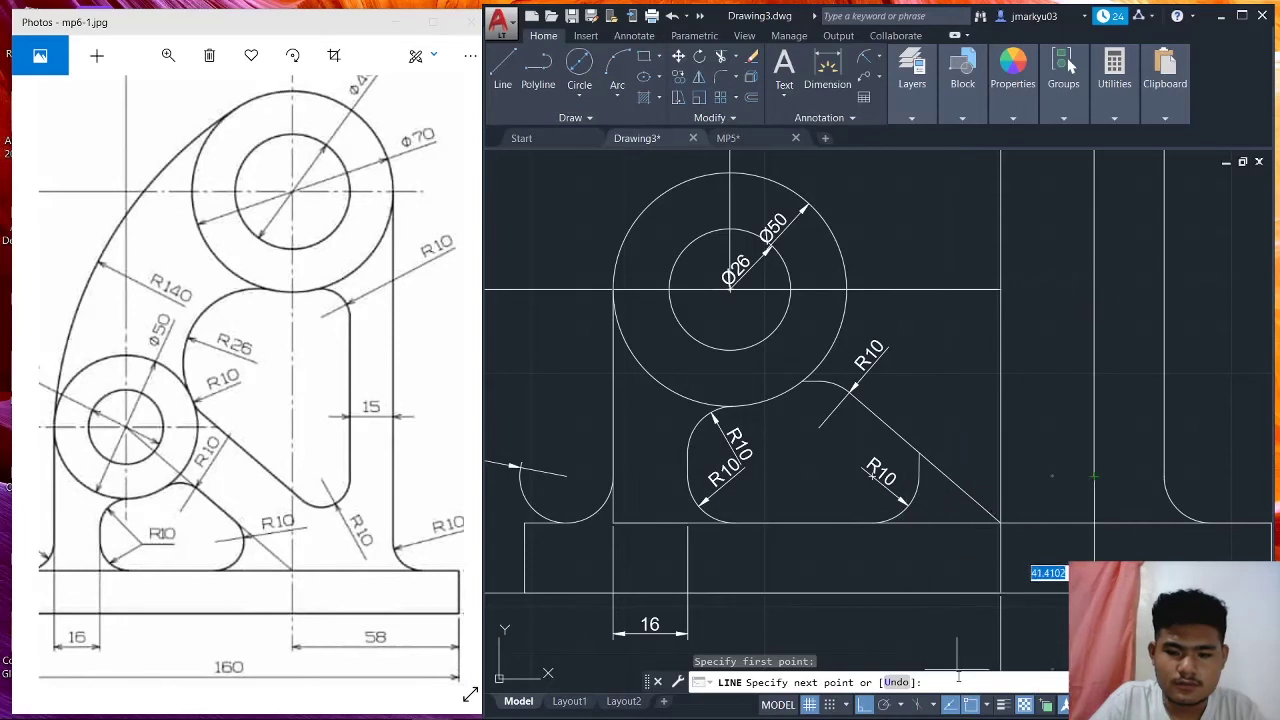
# Finish the angled line with Ortho off, then pan out to see the whole bracket.
pyautogui.click(866, 705)
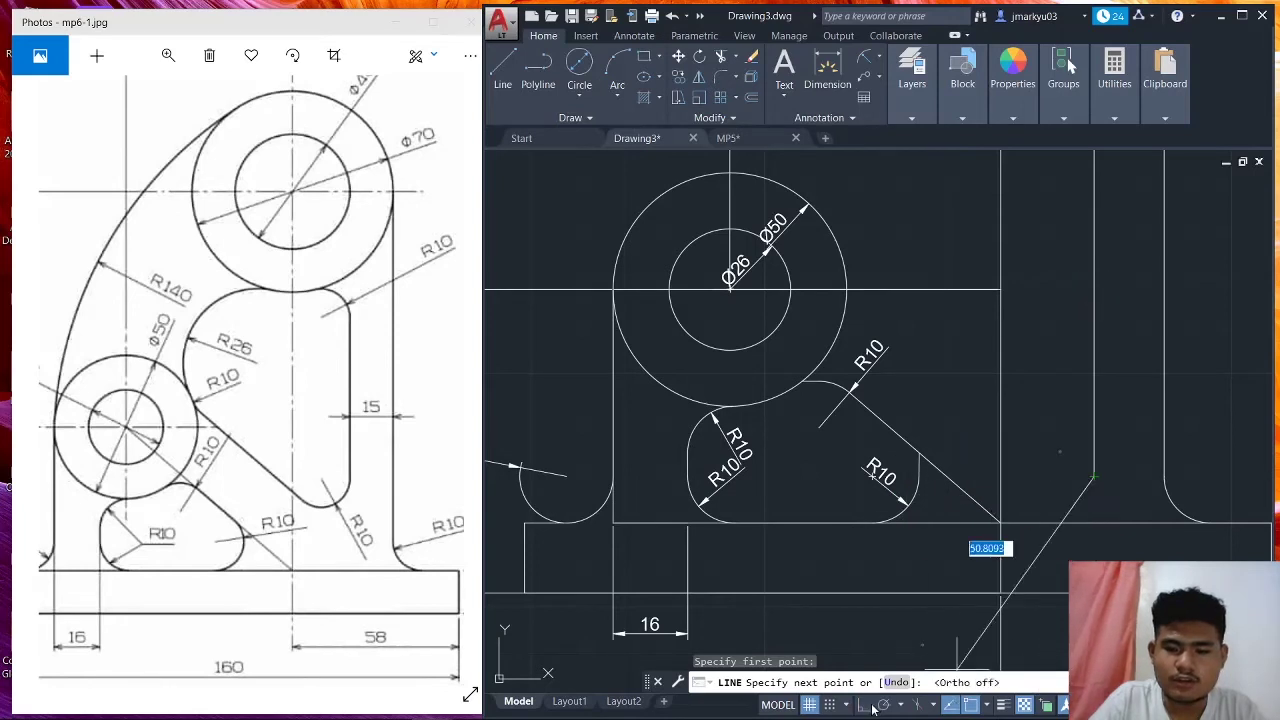
pyautogui.click(846, 268)
pyautogui.press('Escape')
pyautogui.scroll(-4, 1060, 390)
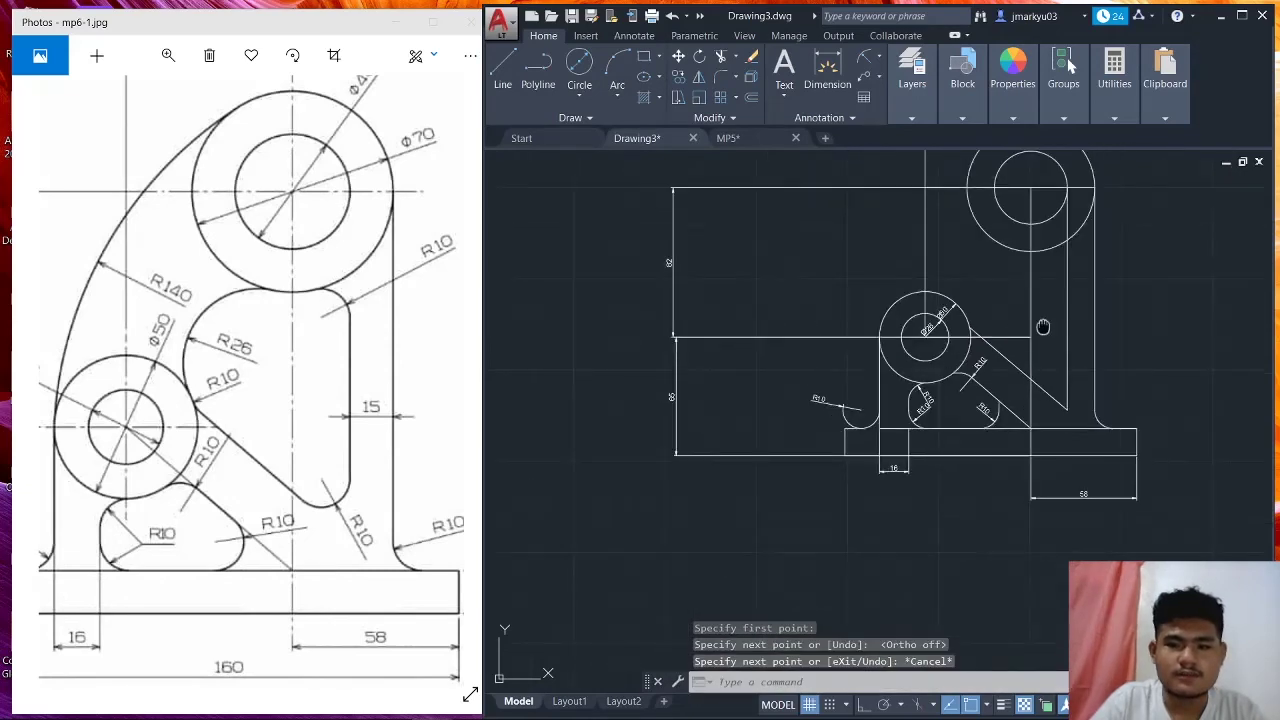
pyautogui.moveTo(1037, 340); pyautogui.dragTo(1037, 387, button='middle')
pyautogui.scroll(2, 1037, 384)
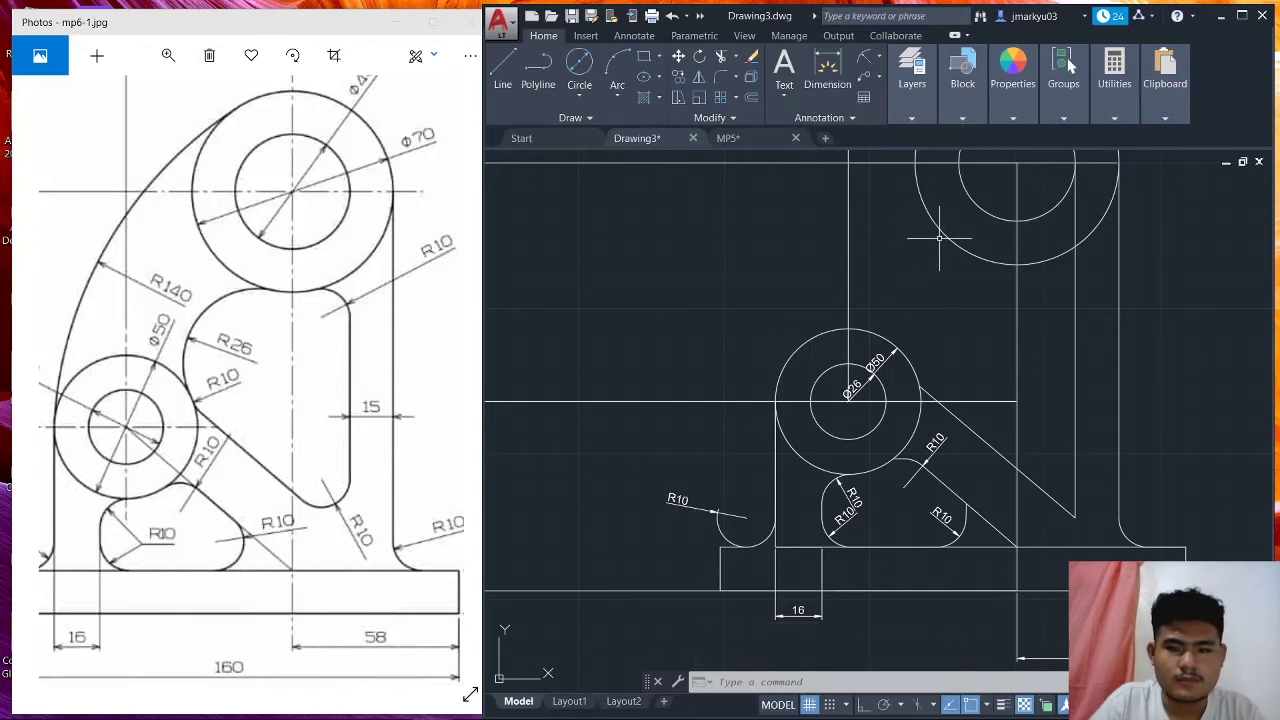
# With Ortho on, draw a horizontal line and a vertical line down to the Ø50 circle.
pyautogui.click(498, 68)
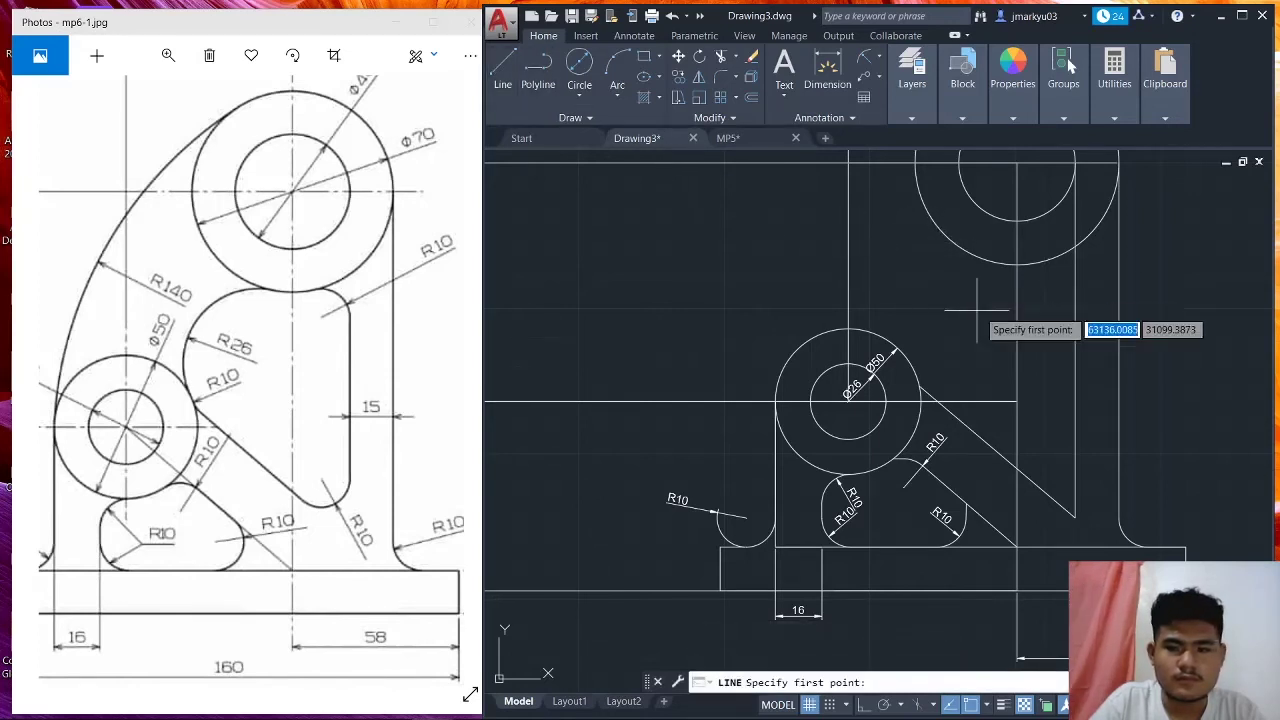
pyautogui.click(1017, 263)
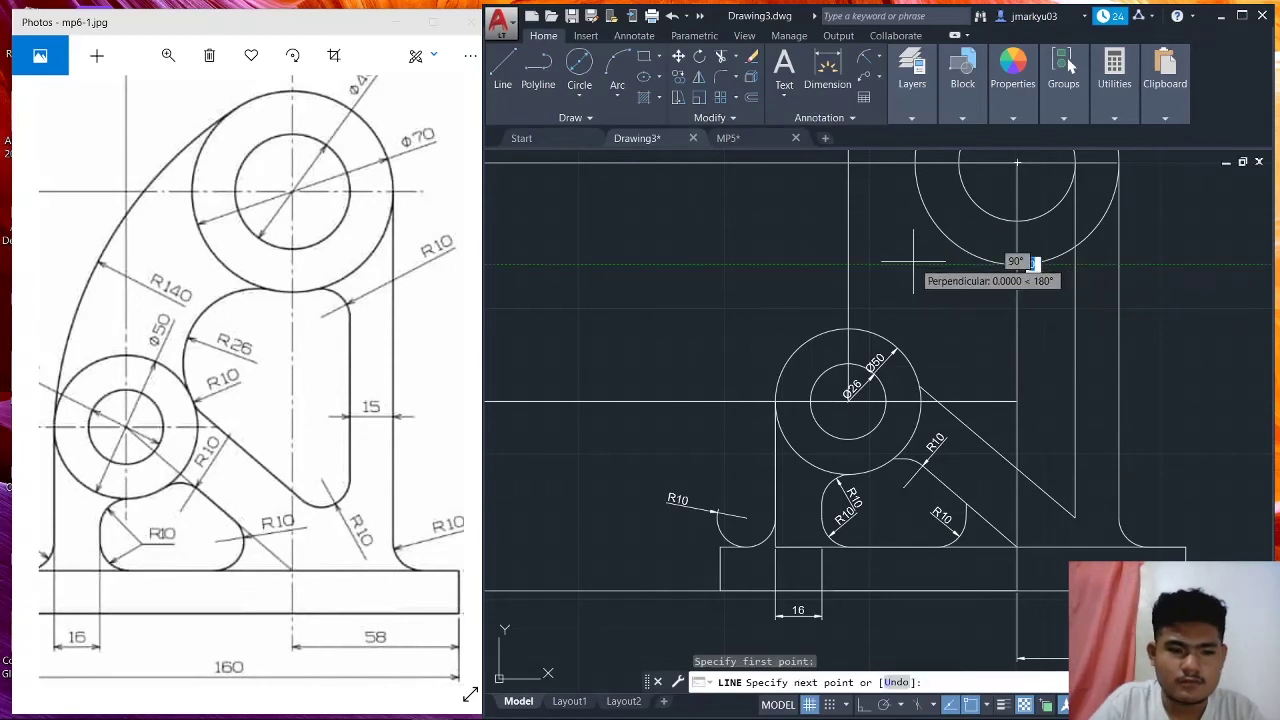
pyautogui.click(1017, 263)
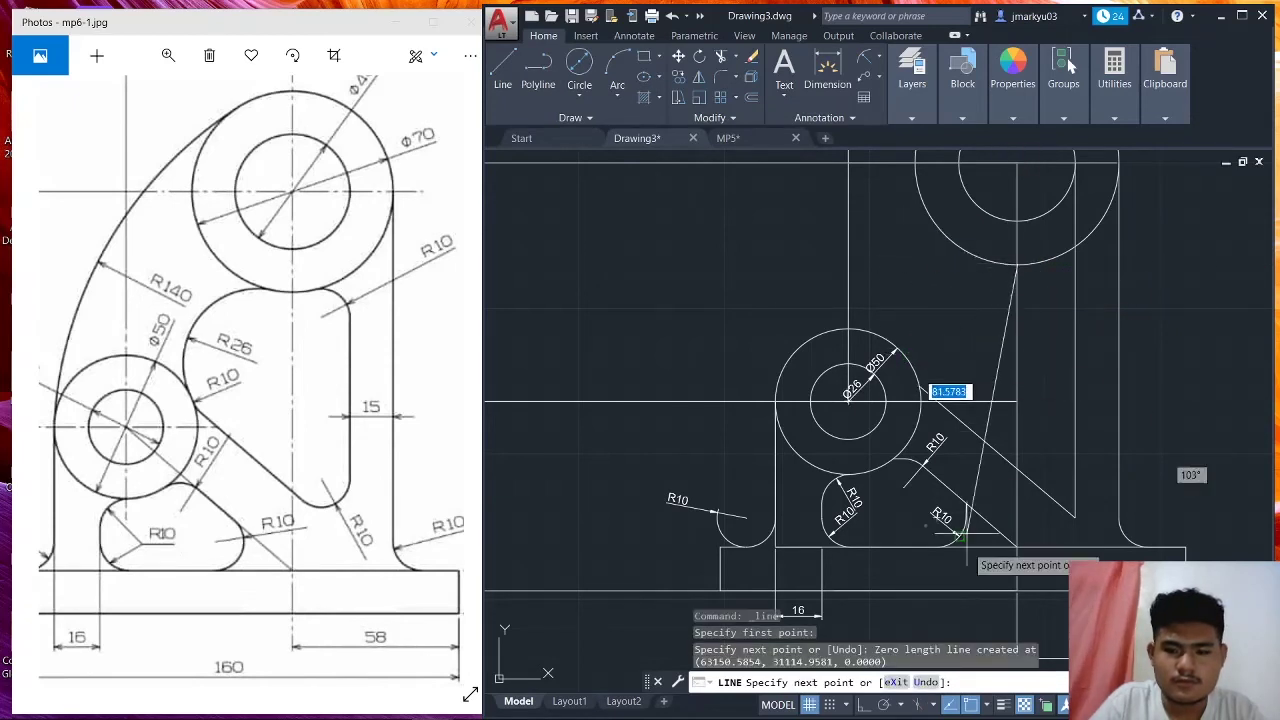
pyautogui.press('F8')
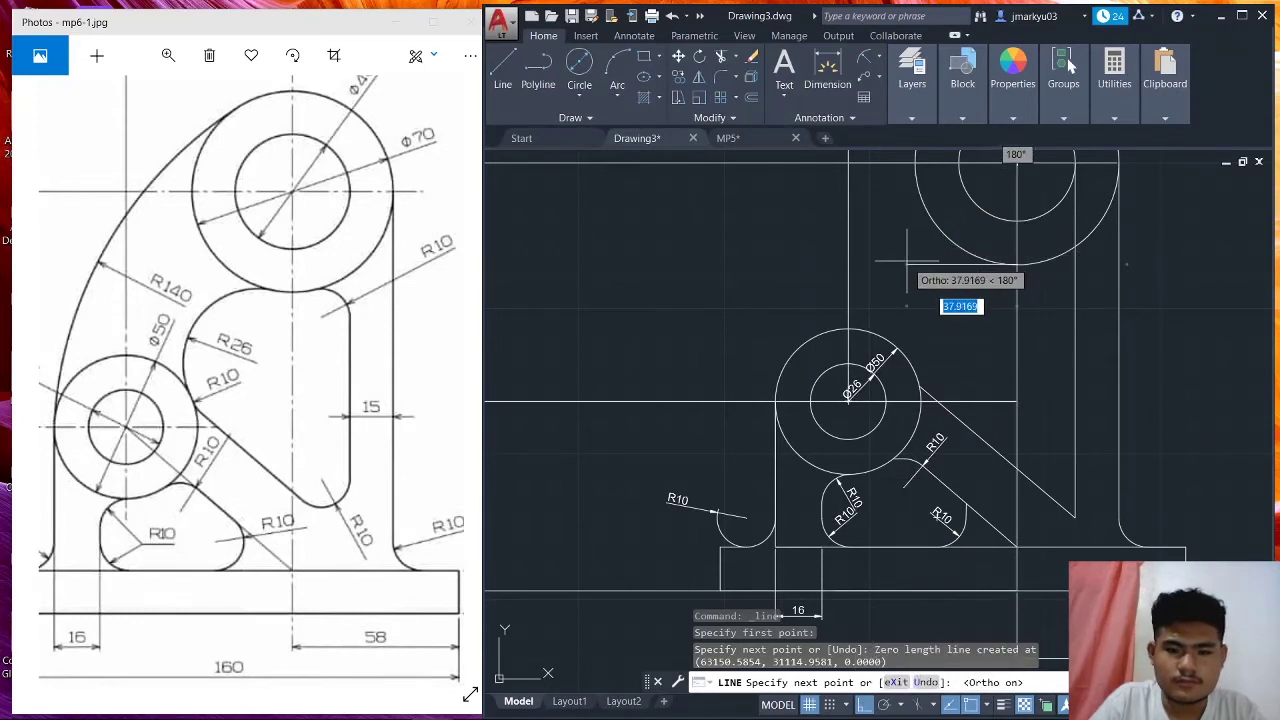
pyautogui.click(907, 263)
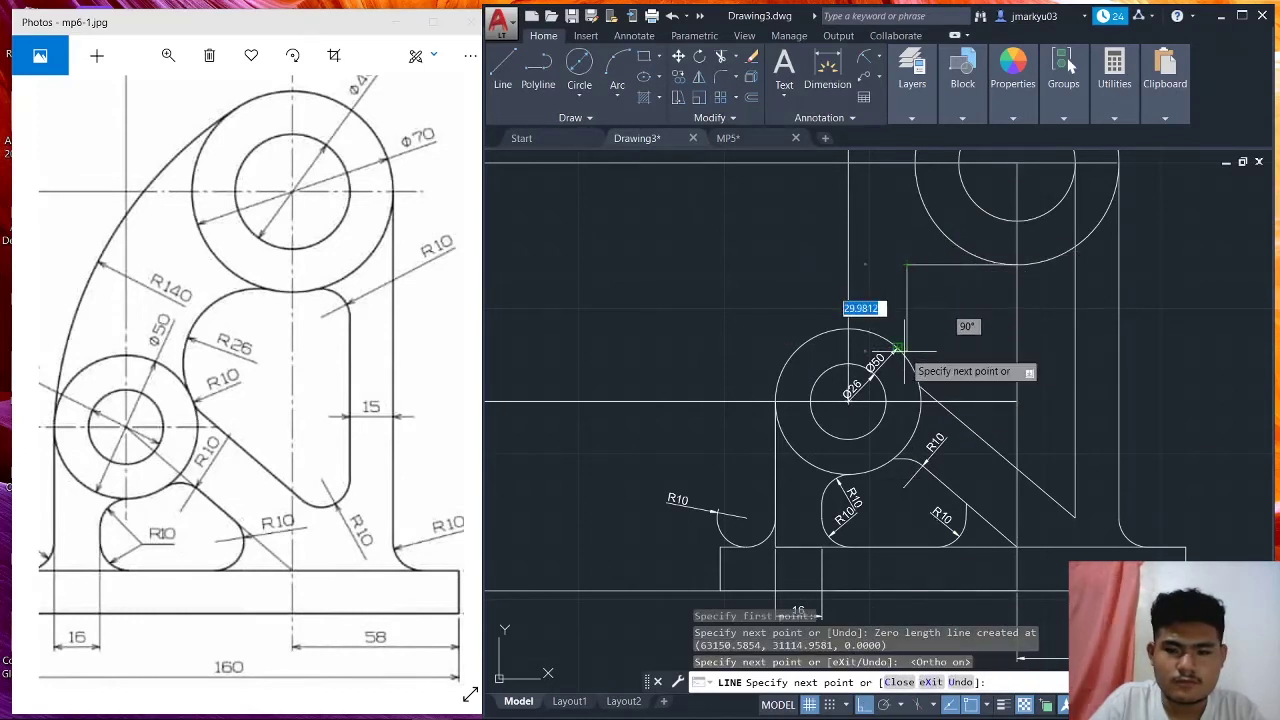
pyautogui.scroll(5, 898, 350)
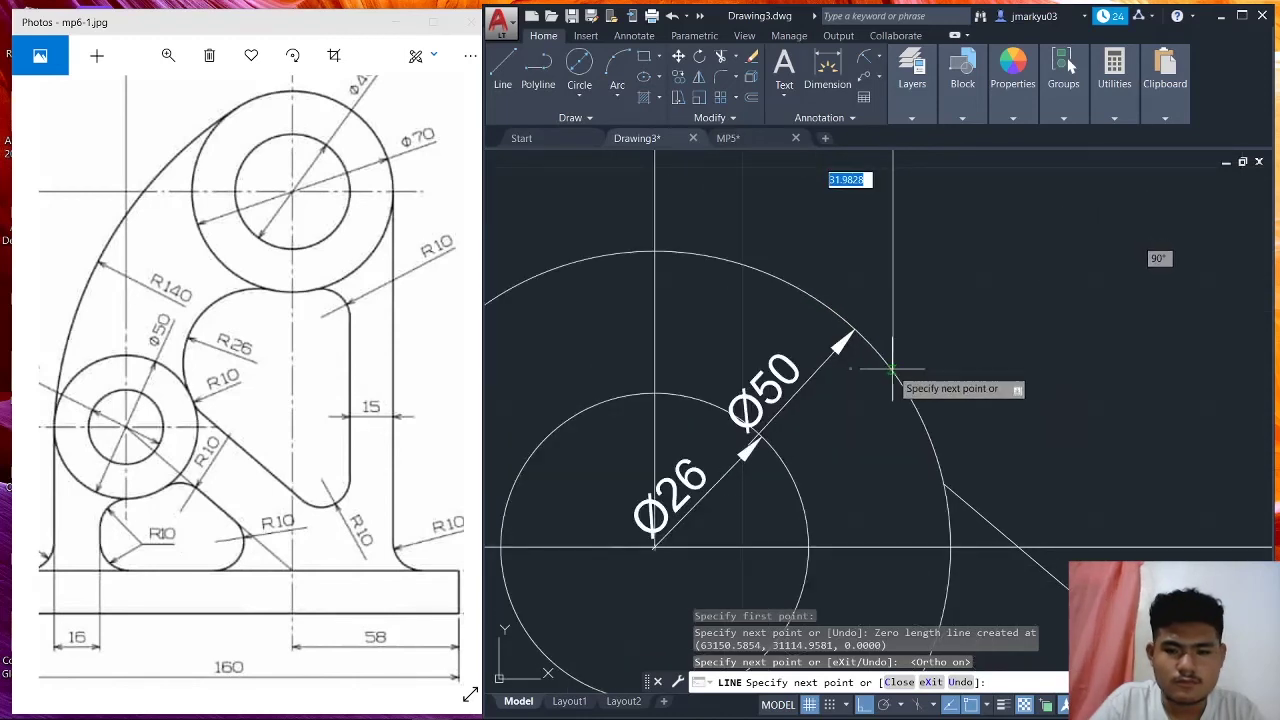
pyautogui.click(893, 369)
pyautogui.press('Escape')
# Add a short horizontal line starting at the upper arc's intersection.
pyautogui.scroll(-4, 980, 363)
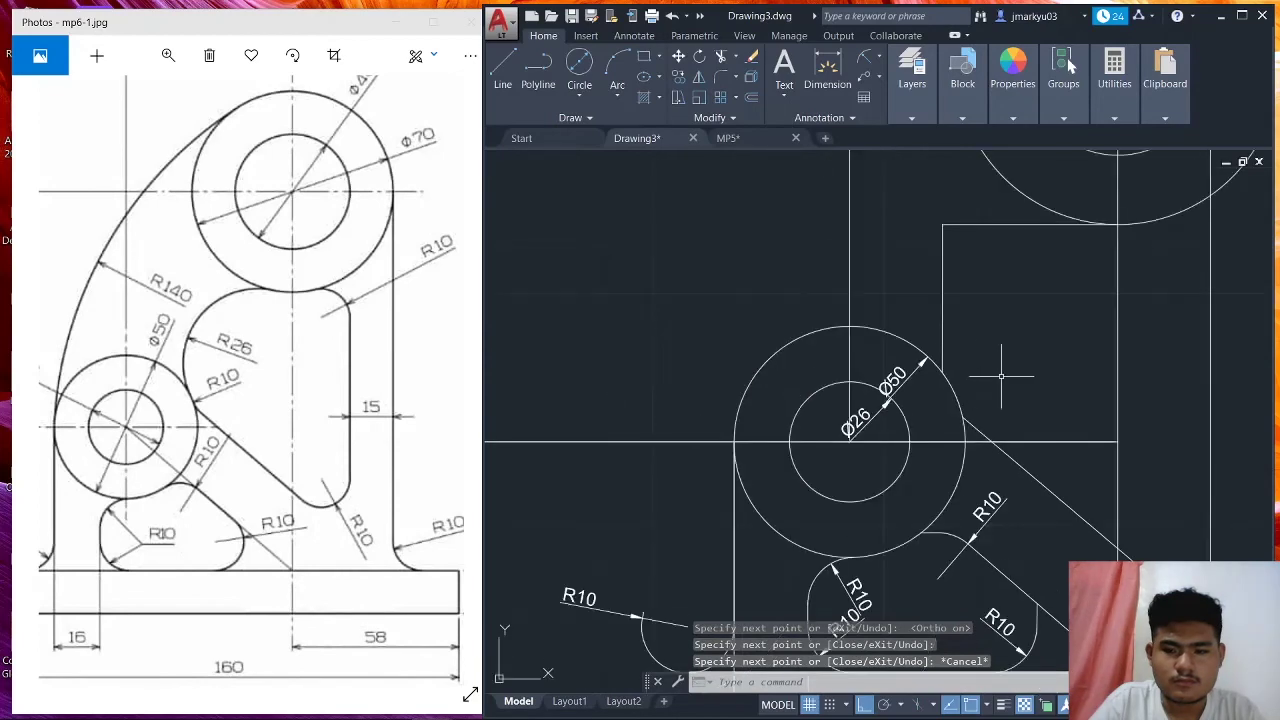
pyautogui.moveTo(1000, 375); pyautogui.dragTo(868, 311, button='middle')
pyautogui.scroll(-2, 880, 316)
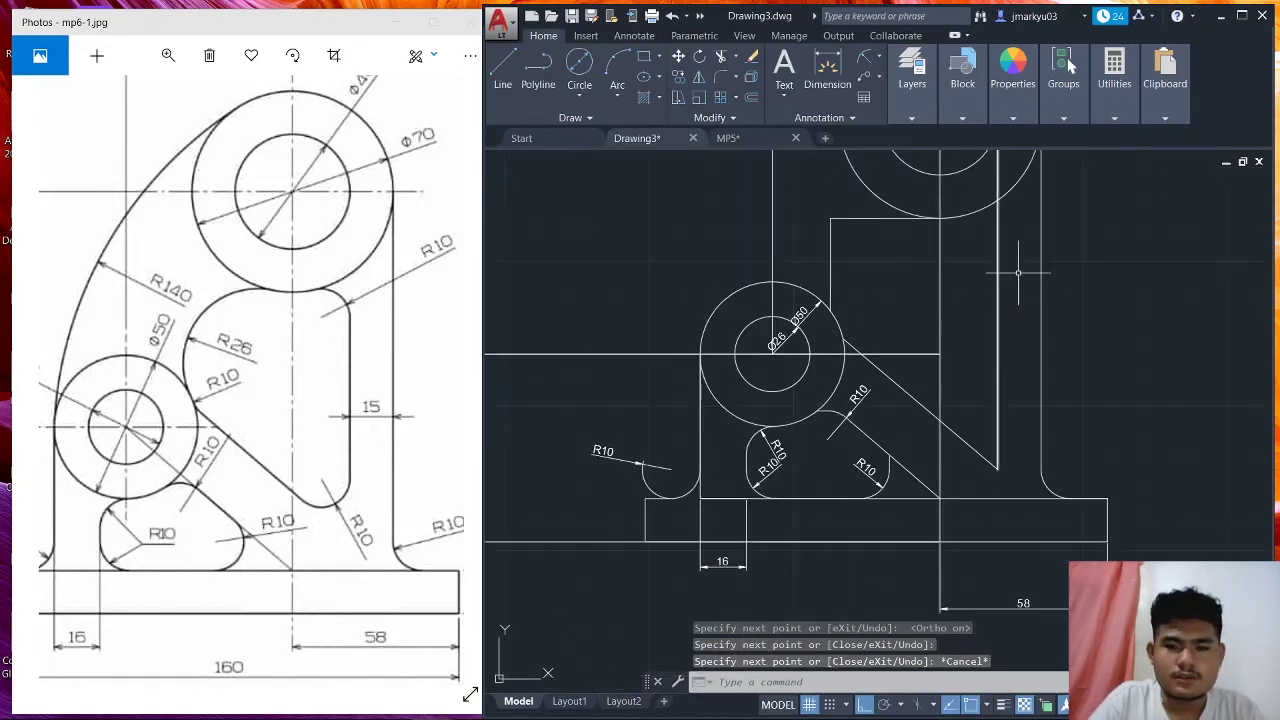
pyautogui.moveTo(1033, 267); pyautogui.dragTo(1016, 325, button='middle')
pyautogui.click(503, 70)
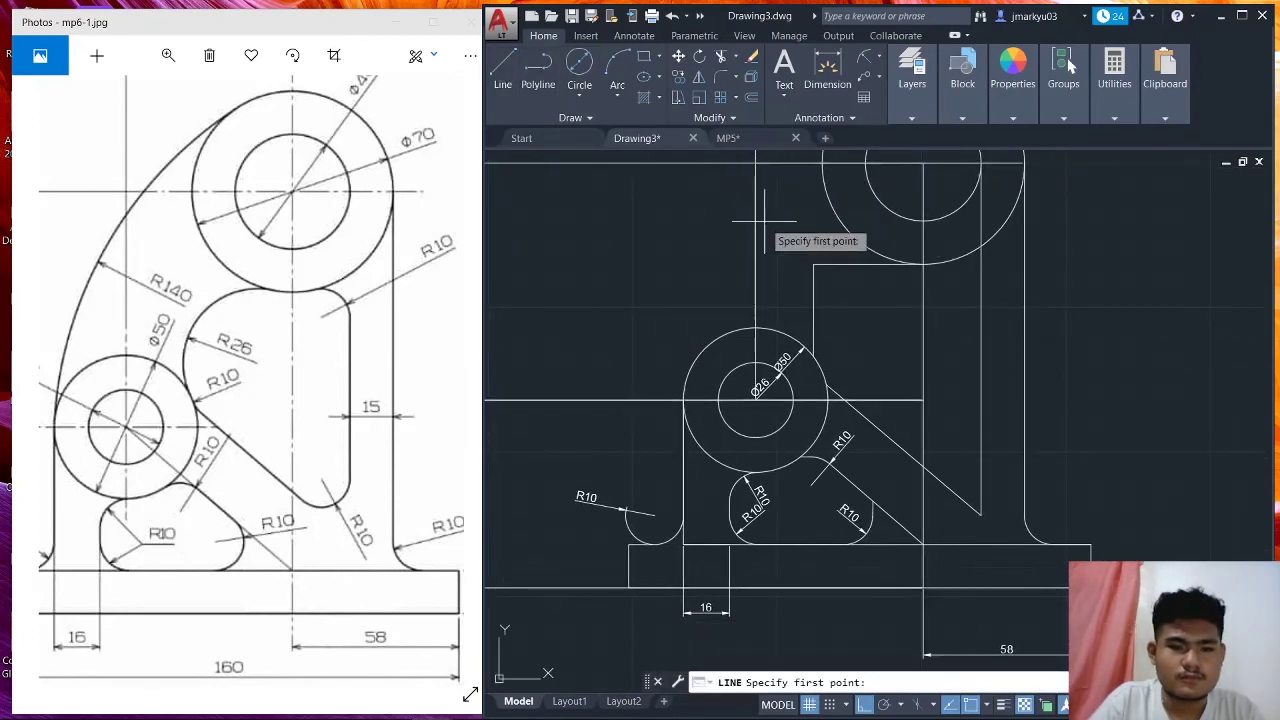
pyautogui.click(923, 264)
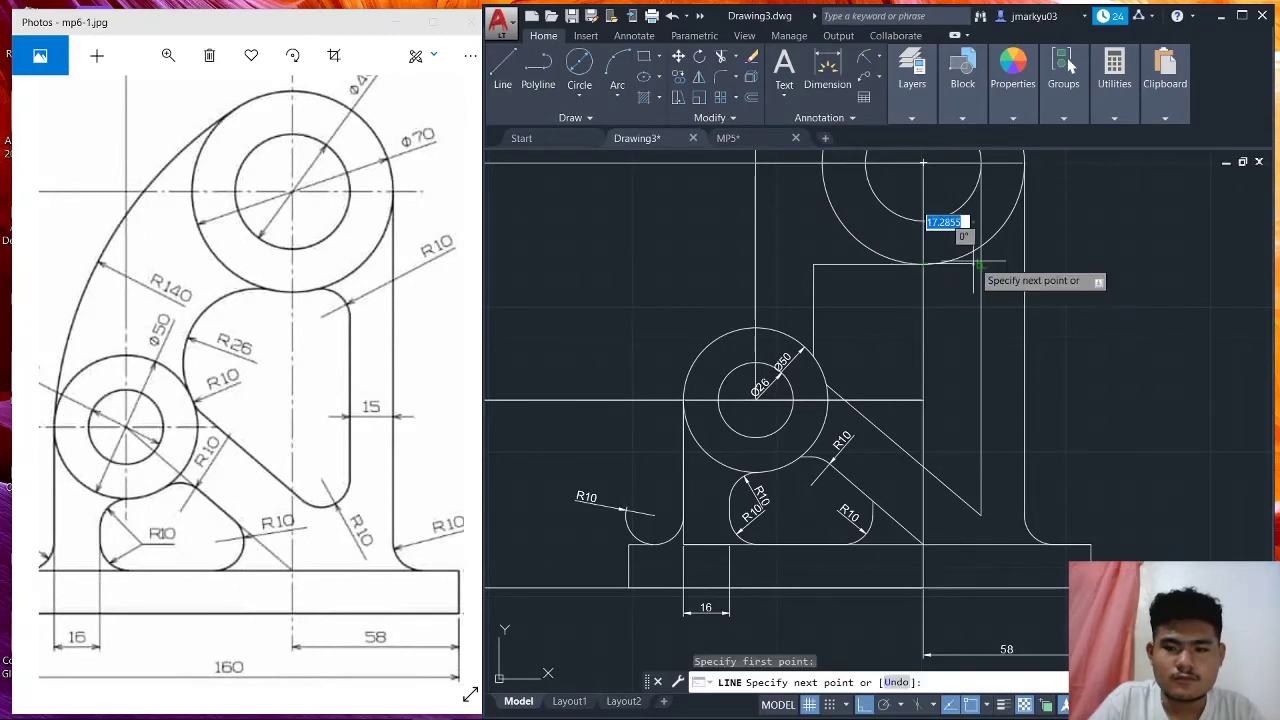
pyautogui.click(981, 264)
pyautogui.press('Escape')
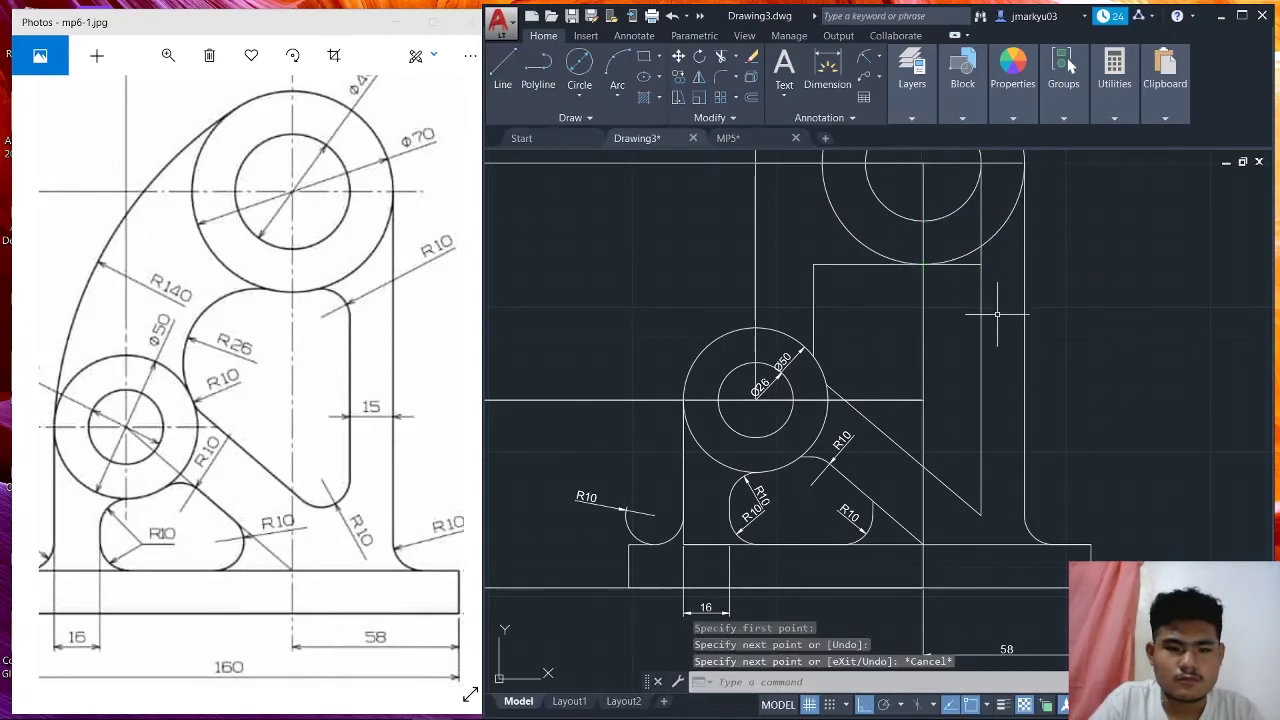
pyautogui.moveTo(973, 365); pyautogui.dragTo(949, 331, button='middle')
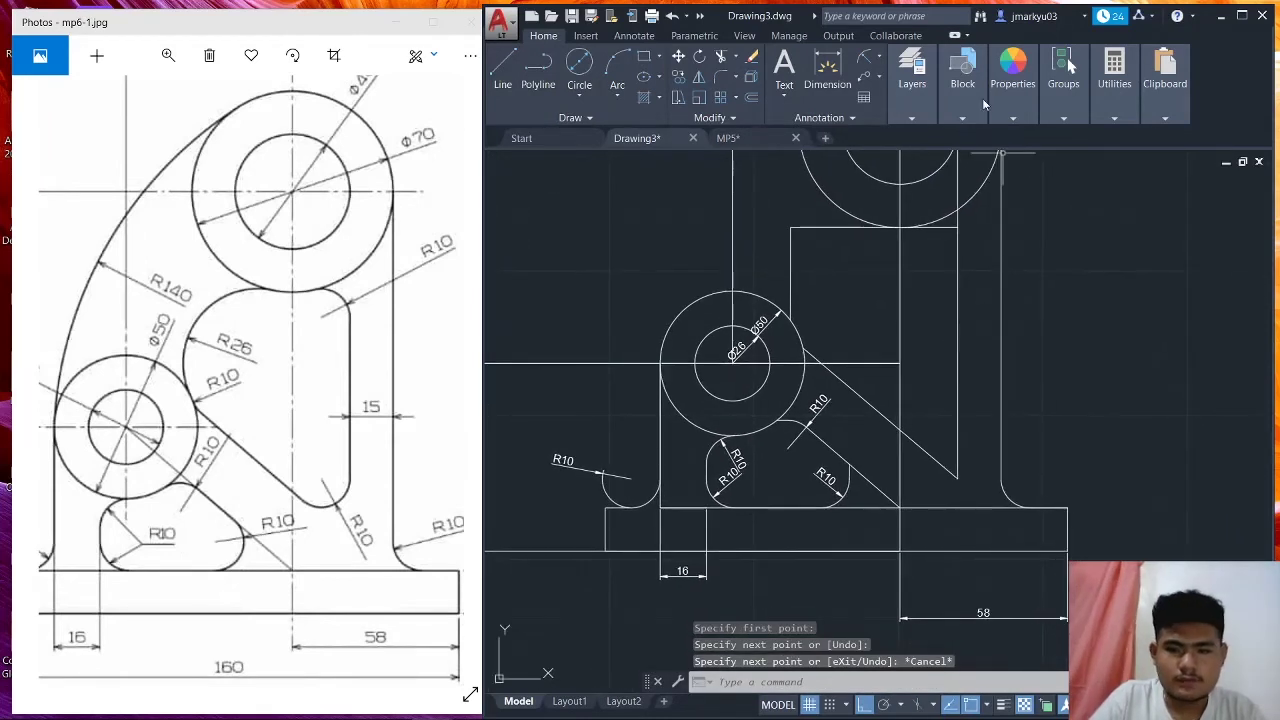
# Place a 15 aligned dimension (DAL) across the right-hand upright's two edges.
pyautogui.click(911, 118)
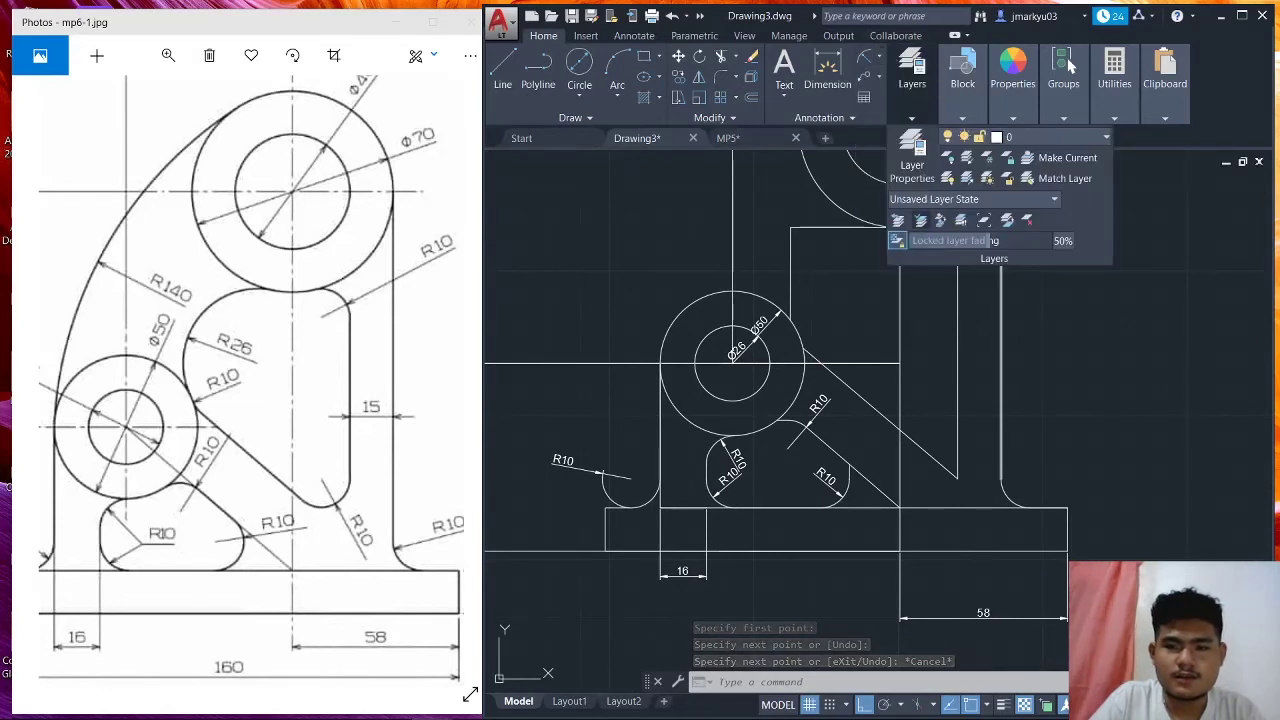
pyautogui.write('dal')
pyautogui.press('Return')
pyautogui.click(957, 363)
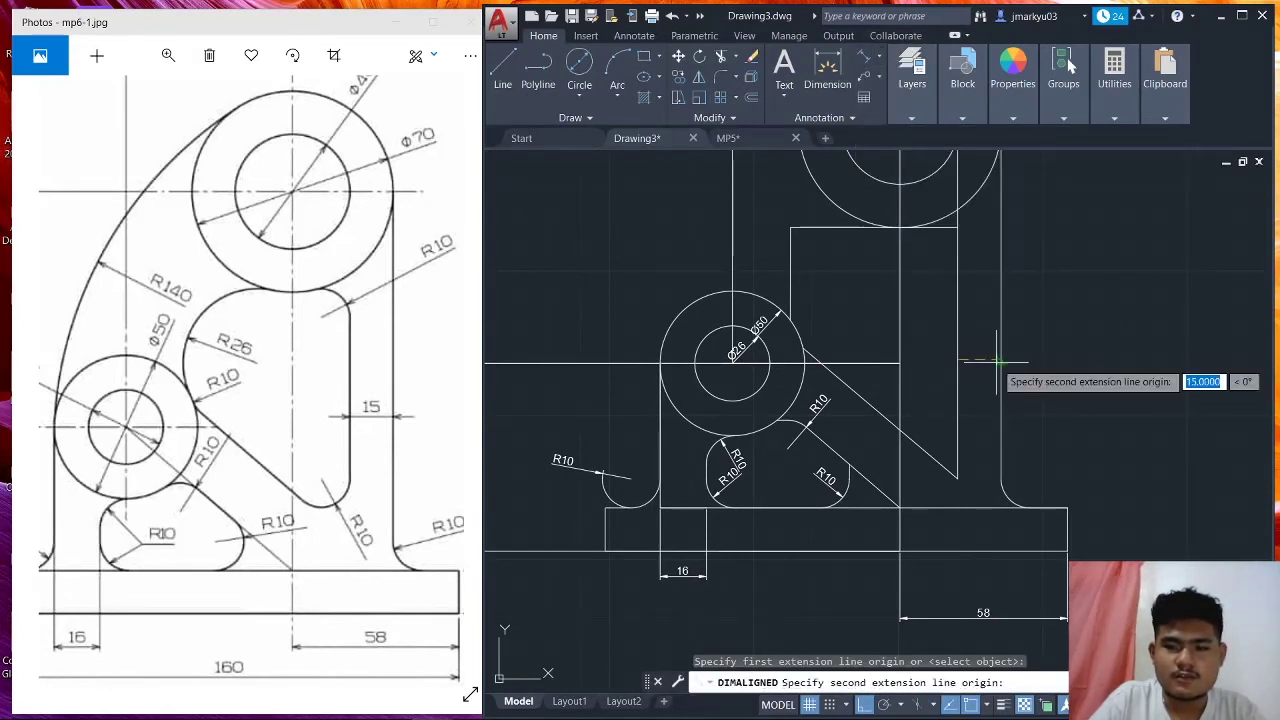
pyautogui.click(999, 362)
pyautogui.click(998, 328)
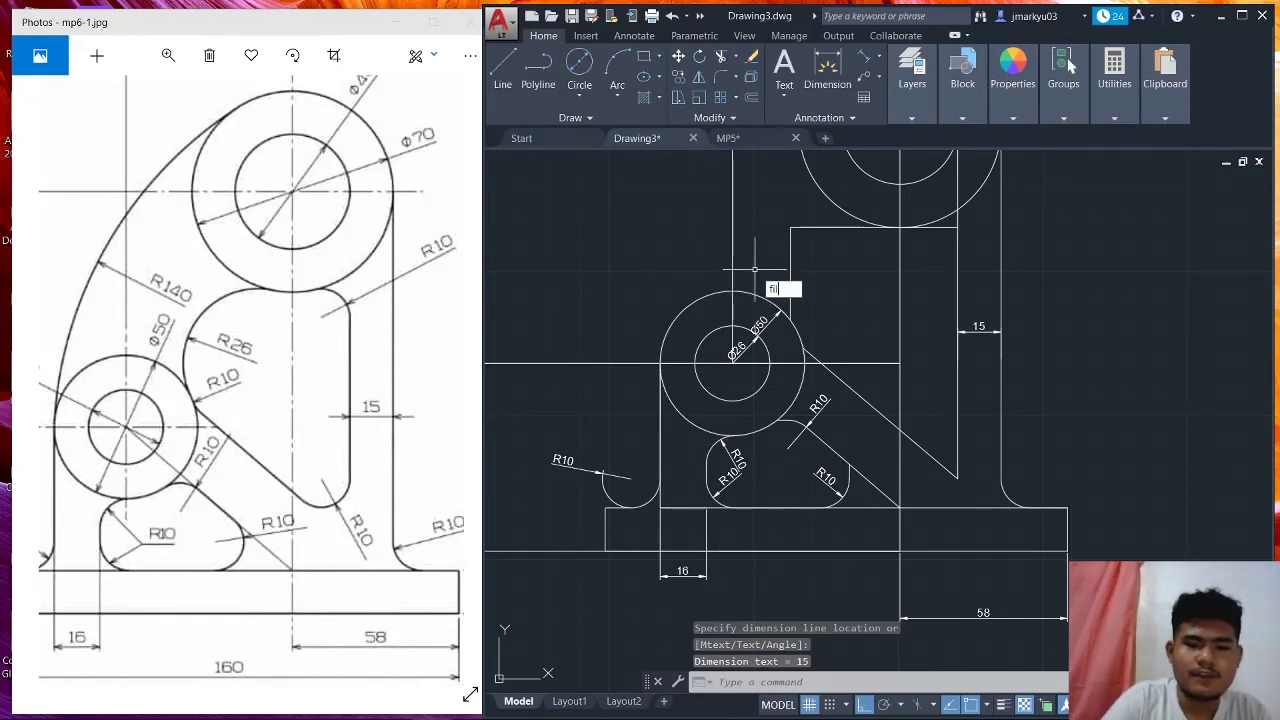
# Round the slot corner with a 26-radius fillet.
pyautogui.press('Return')
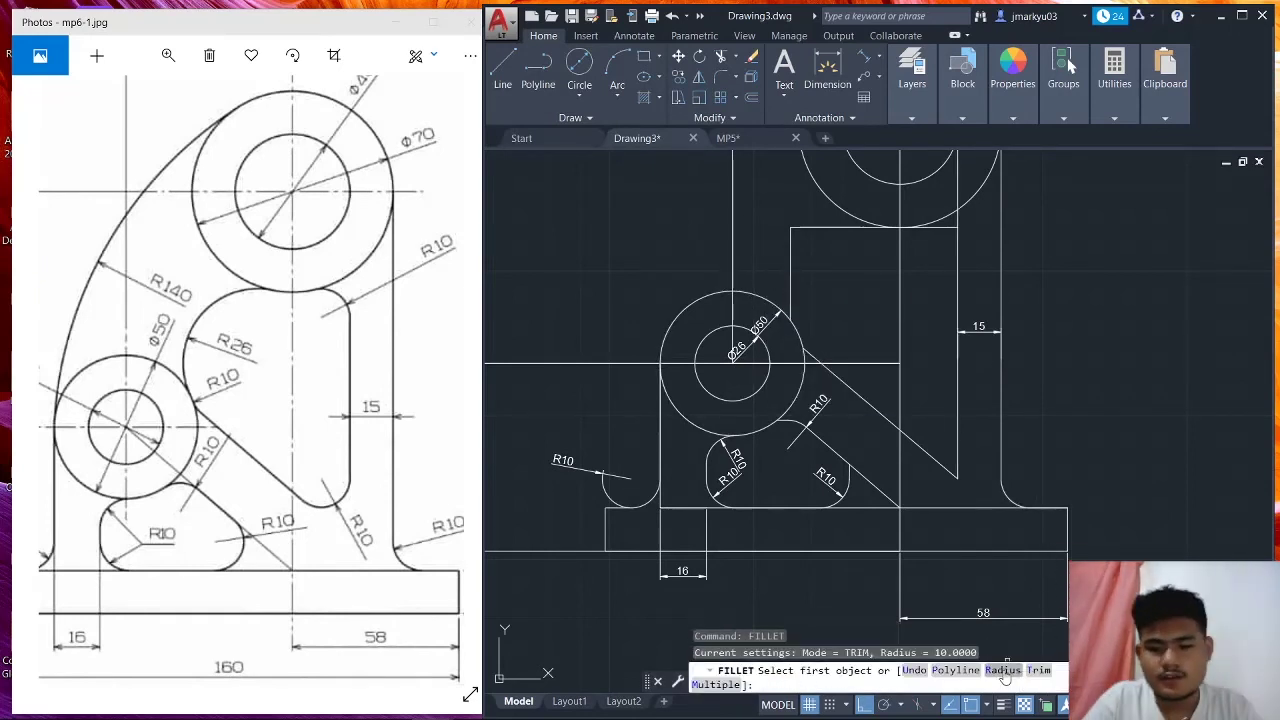
pyautogui.click(1004, 676)
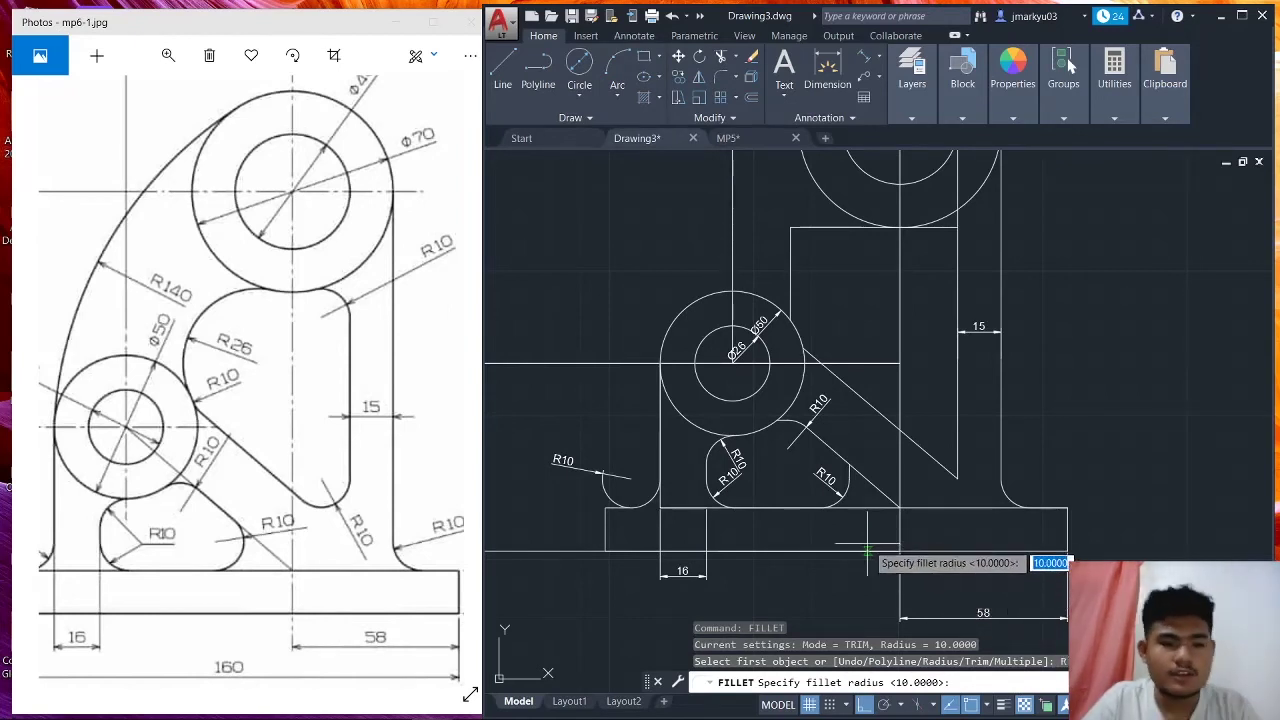
pyautogui.write('26')
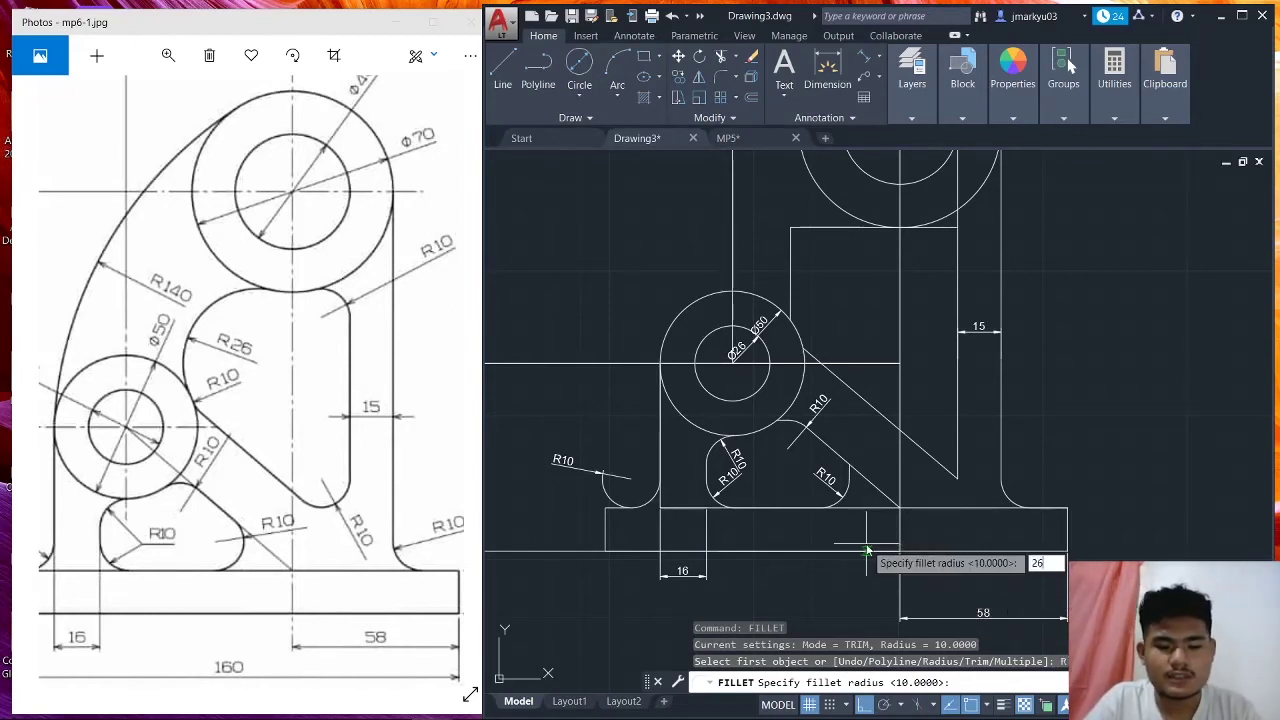
pyautogui.press('Return')
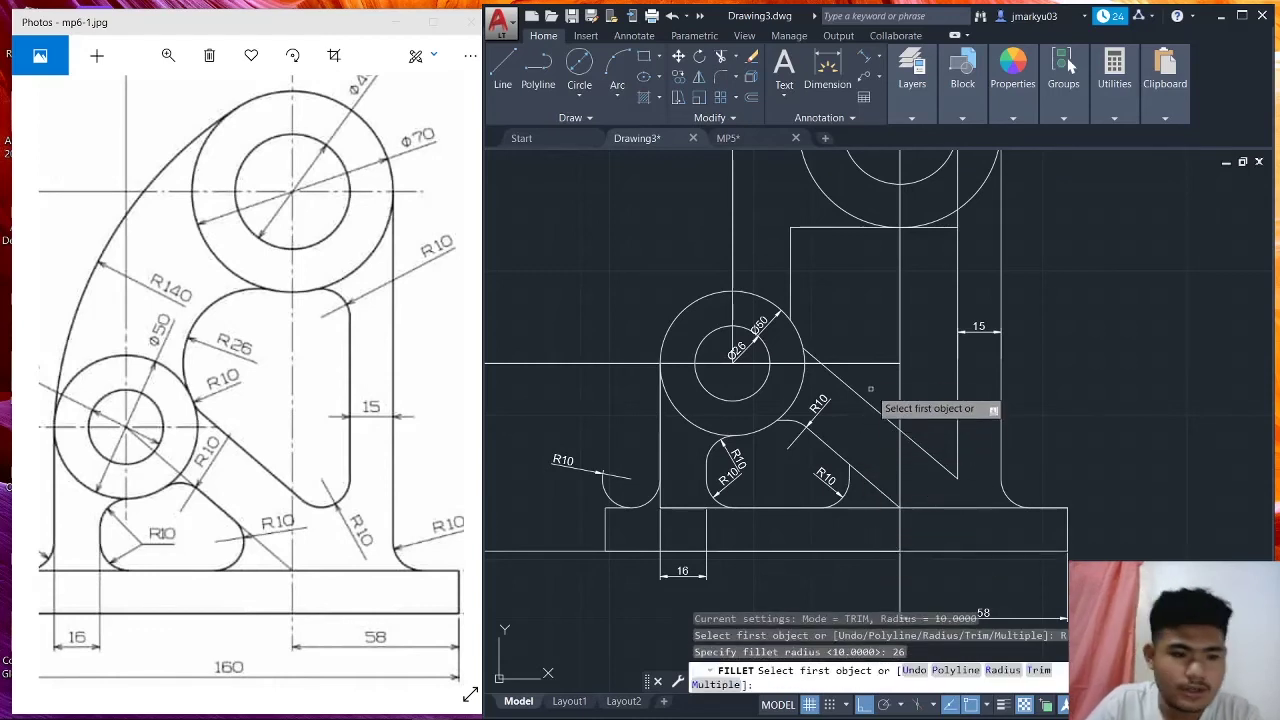
pyautogui.click(791, 243)
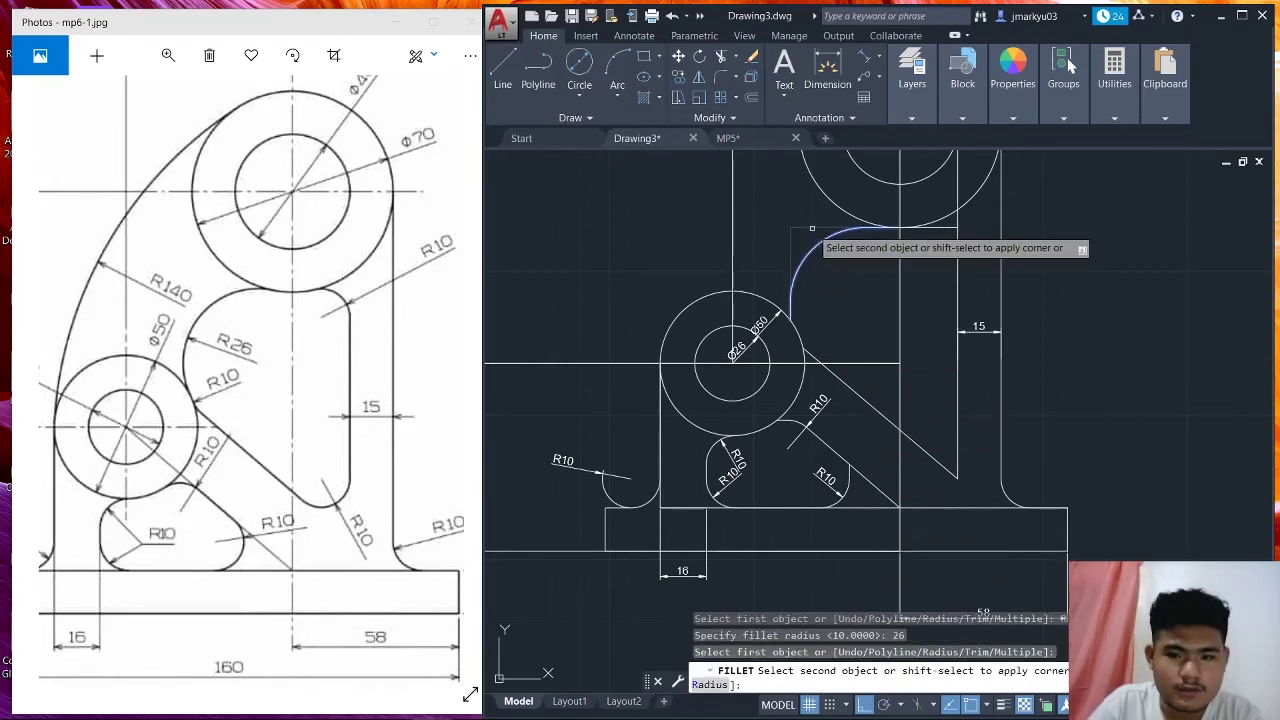
pyautogui.click(832, 228)
pyautogui.write('F')
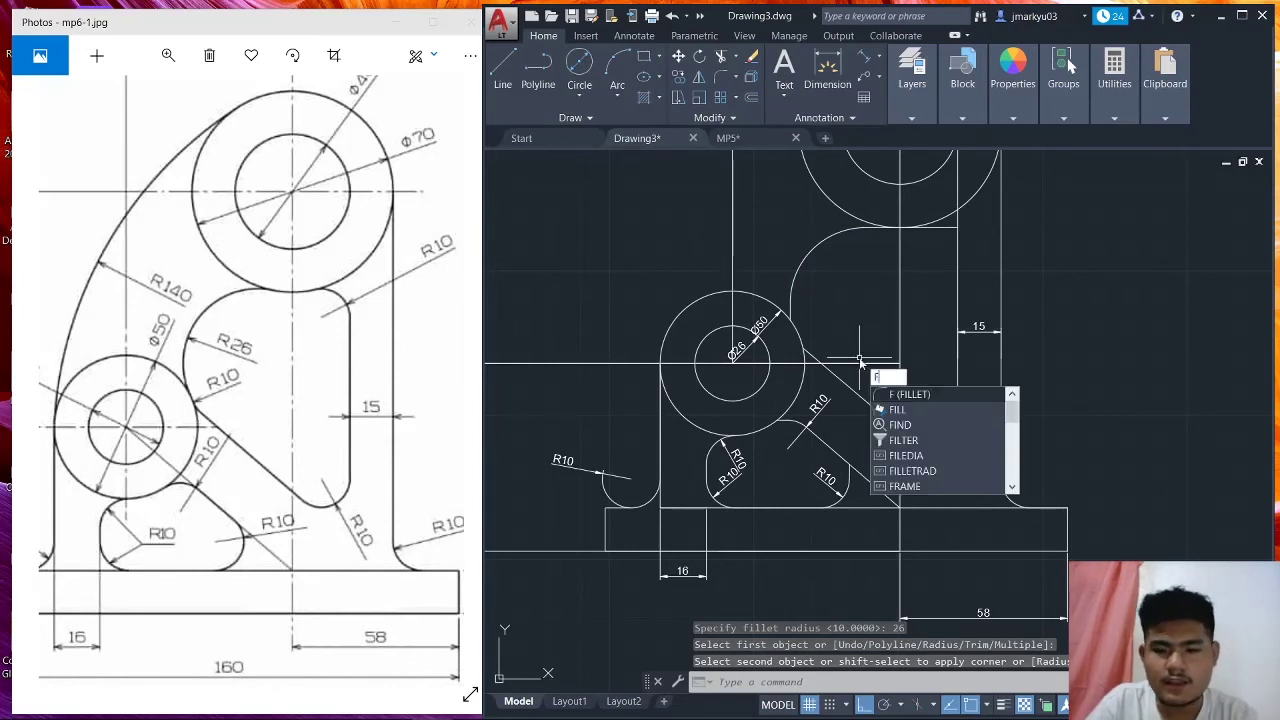
# Fillet the diagonal line into the Ø50 circle with radius 10.
pyautogui.press('Return')
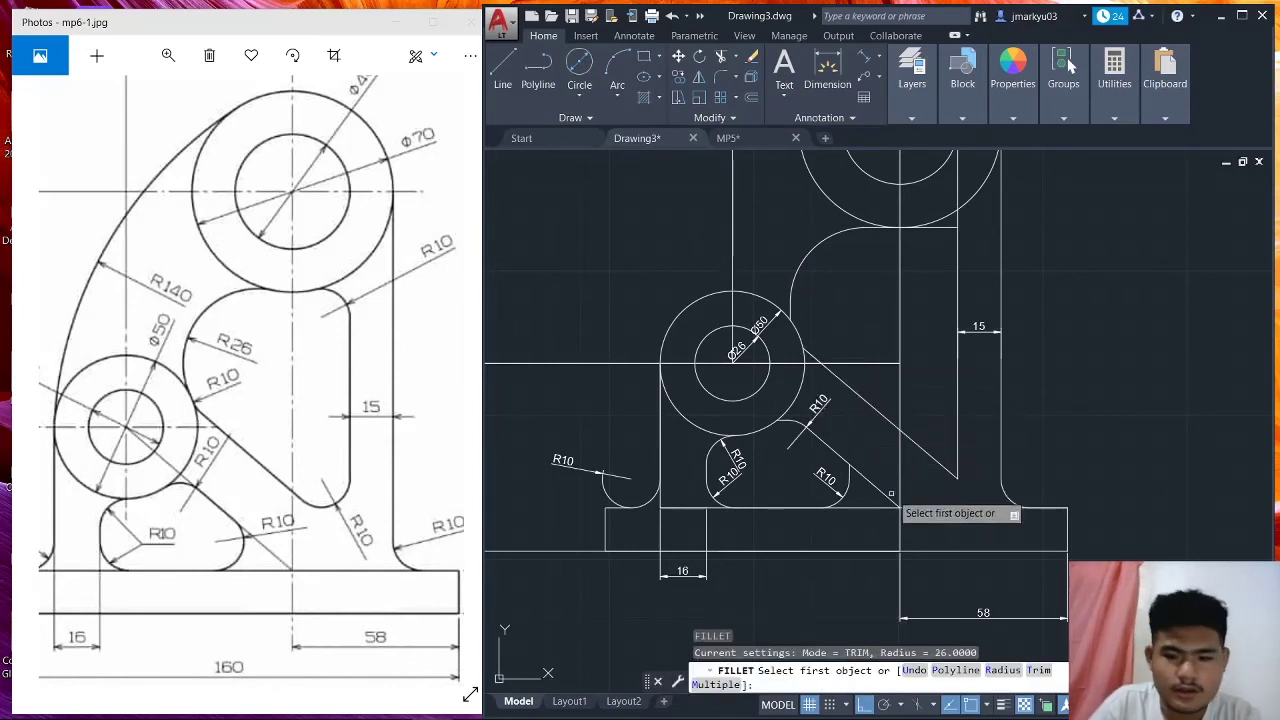
pyautogui.click(1003, 670)
pyautogui.write('10')
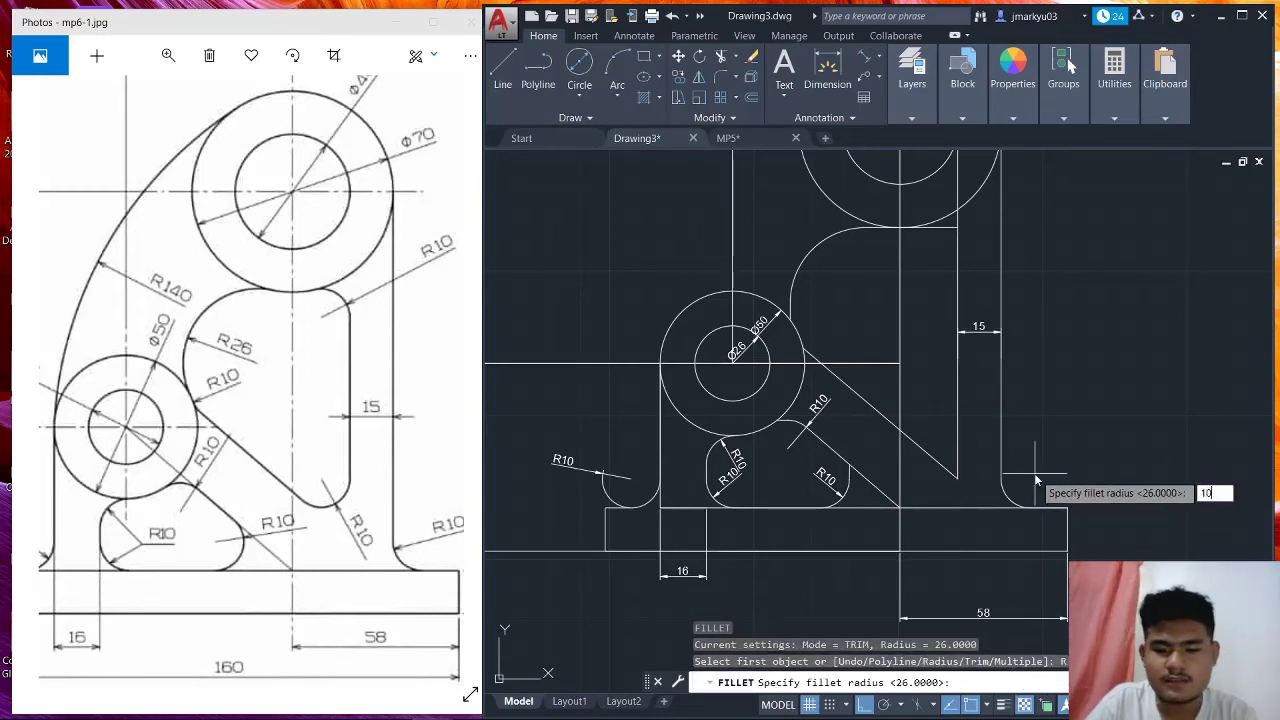
pyautogui.press('Return')
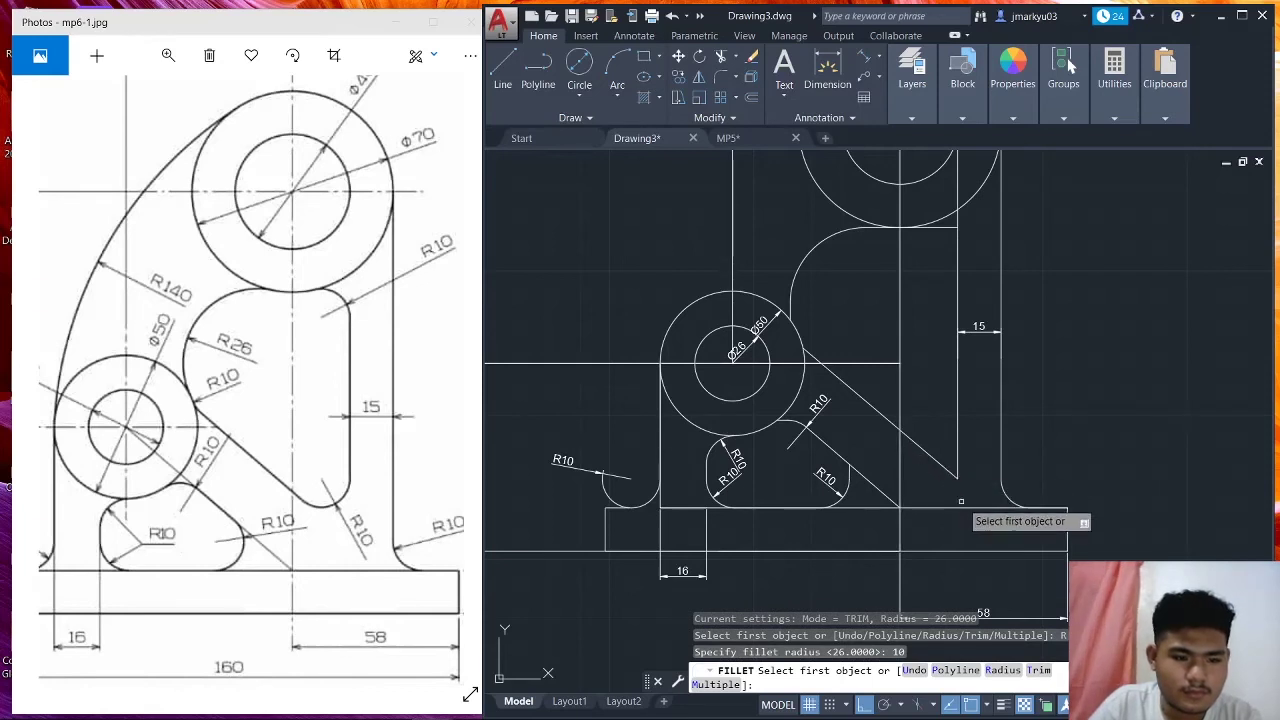
pyautogui.click(825, 368)
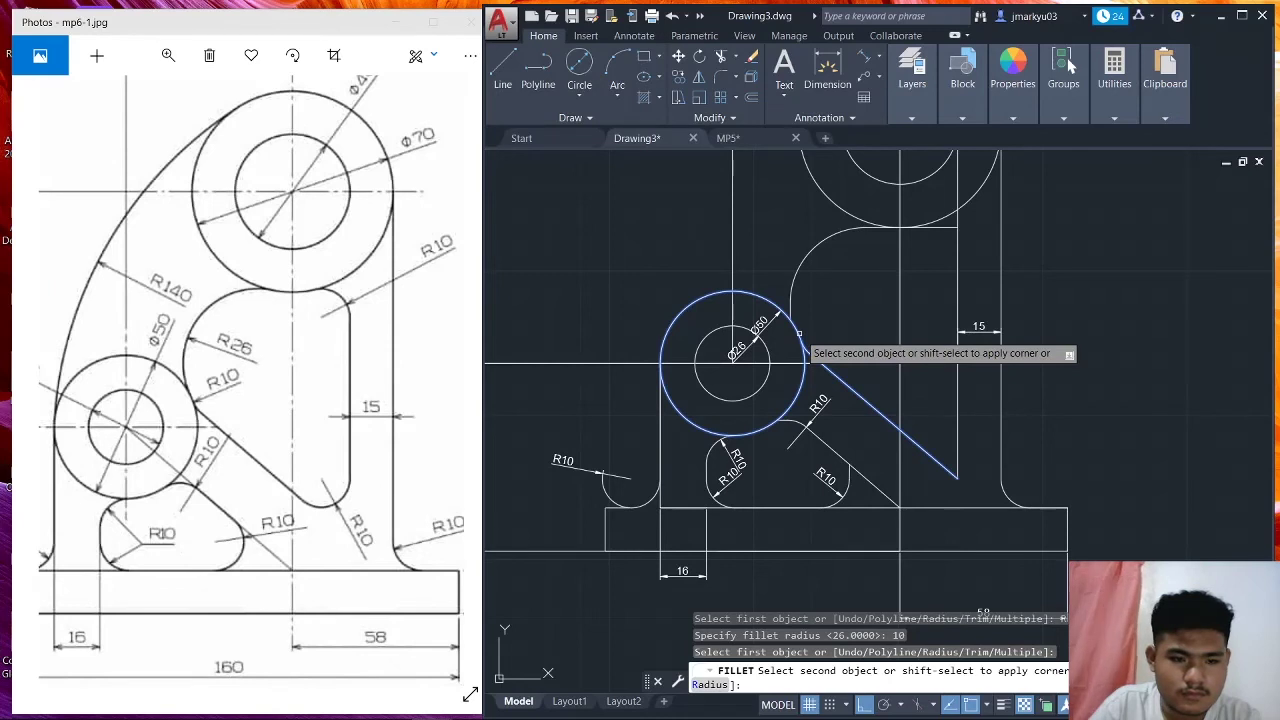
pyautogui.click(799, 333)
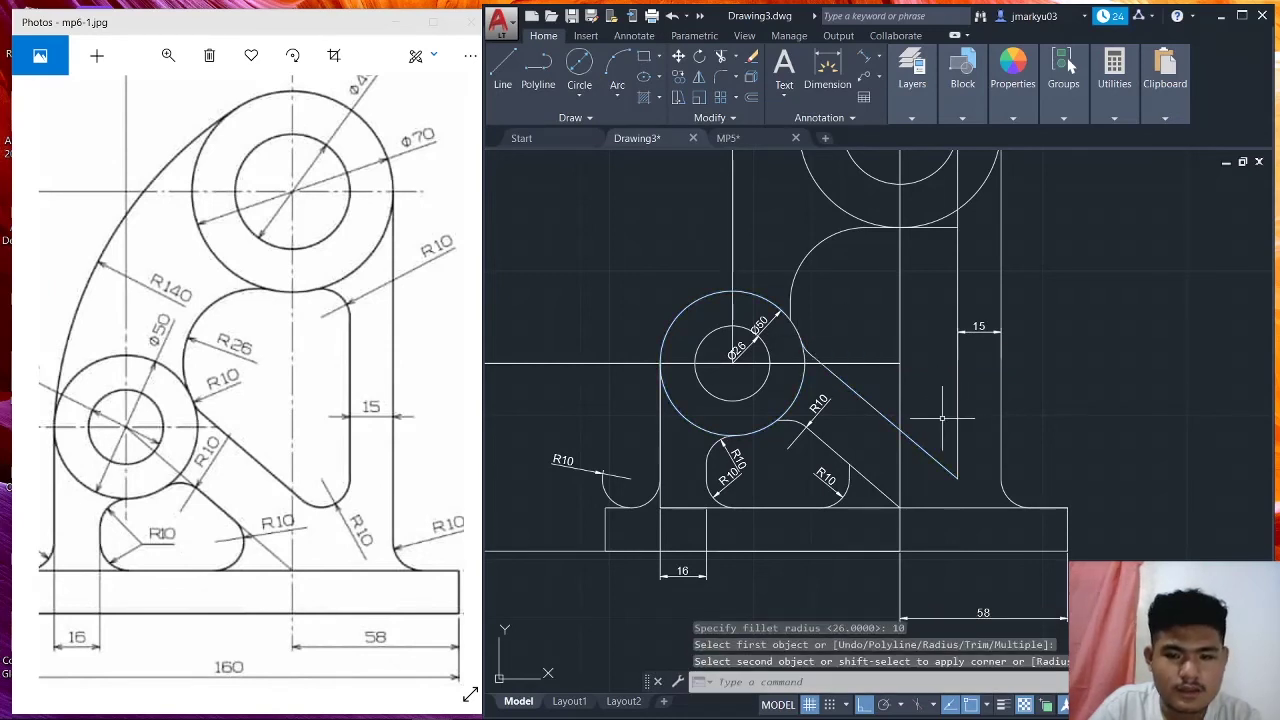
pyautogui.write('F')
# Round the corner between the diagonal line and the vertical edge with R10.
pyautogui.press('Return')
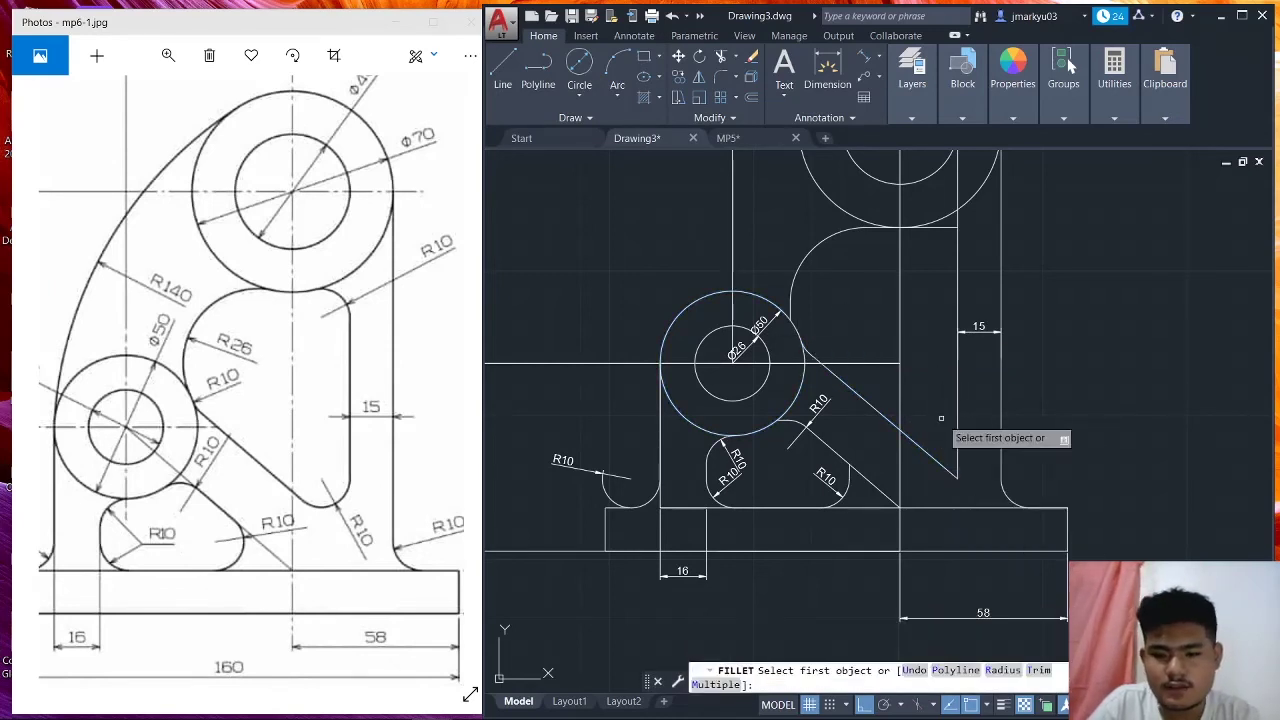
pyautogui.click(1003, 670)
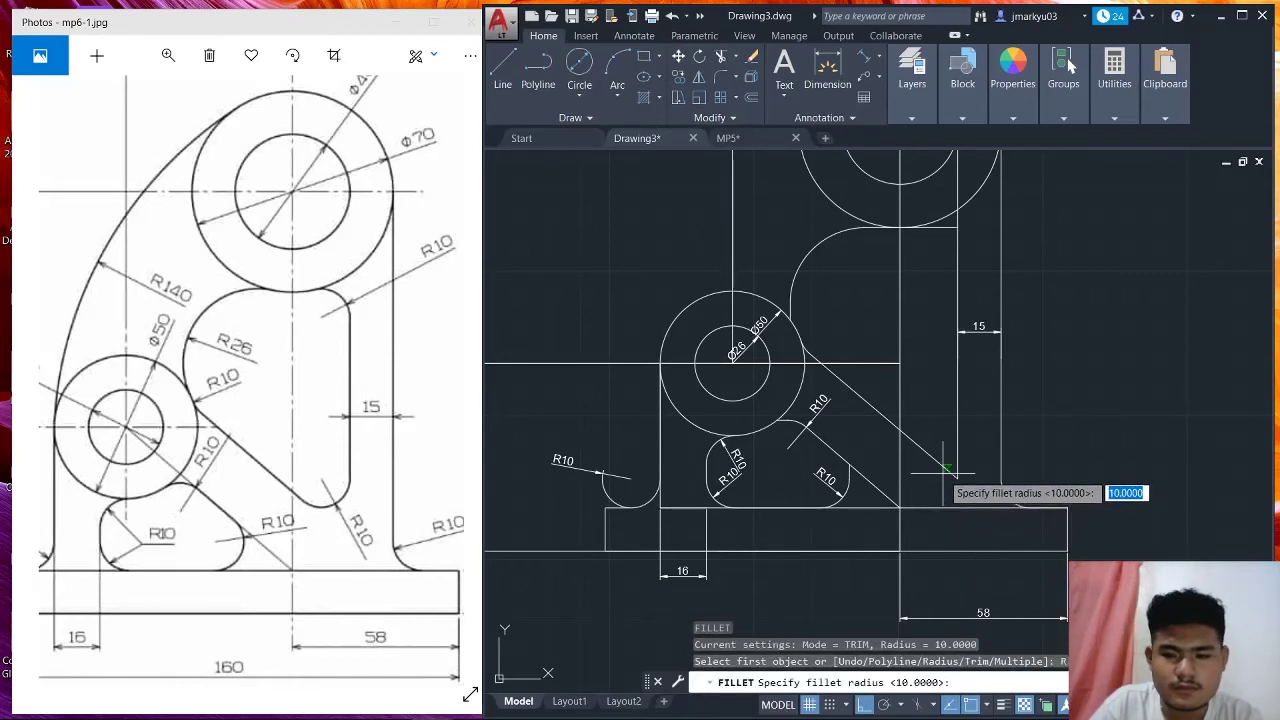
pyautogui.press('Return')
pyautogui.click(955, 464)
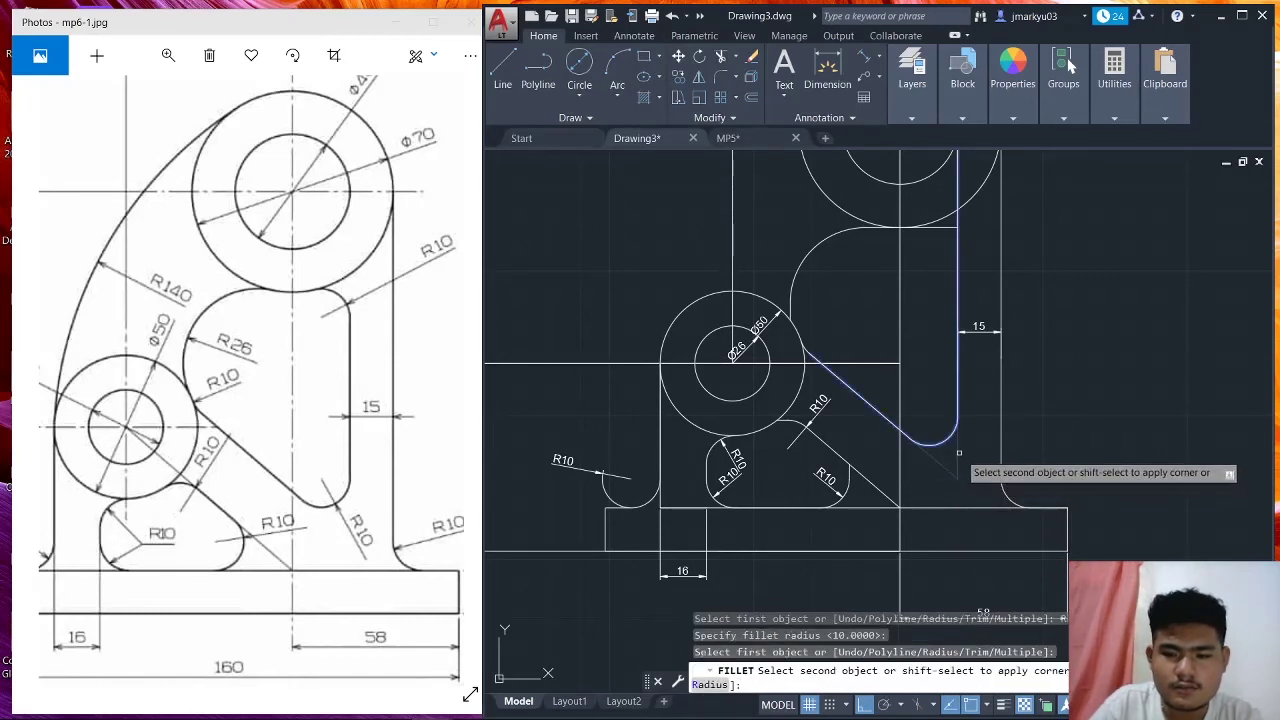
pyautogui.click(957, 452)
pyautogui.write('F')
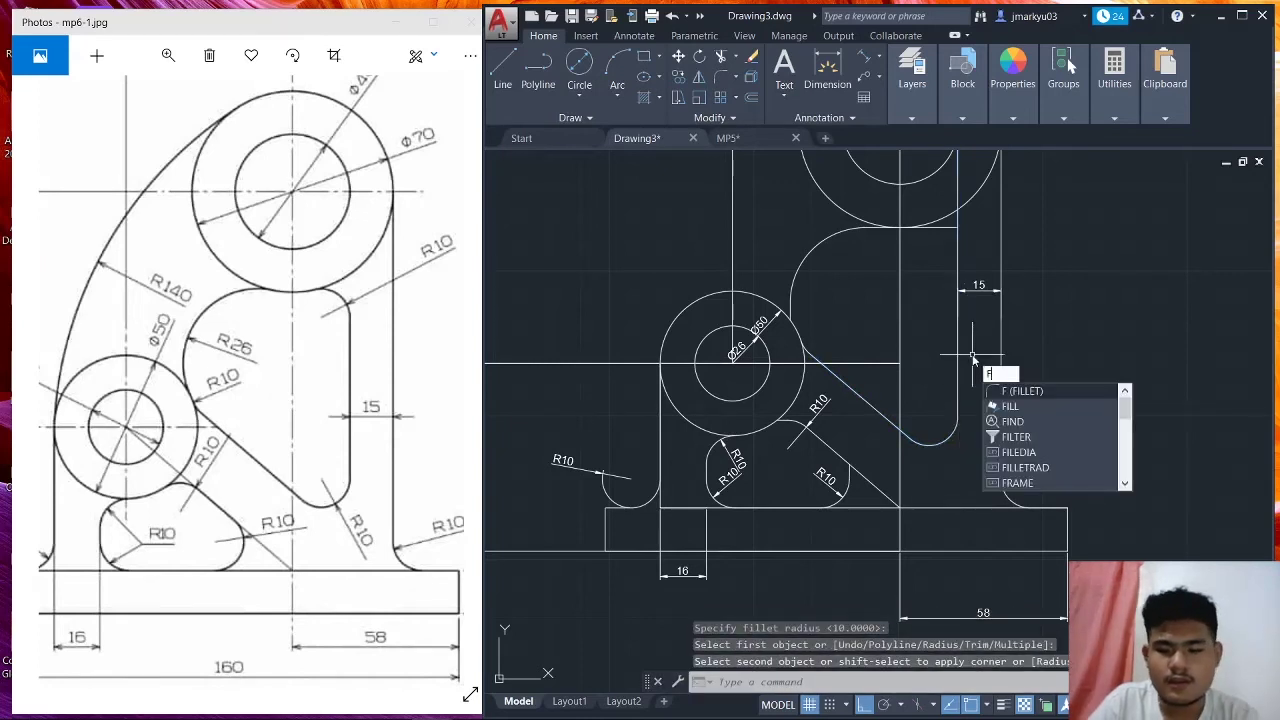
# Round the slot's top-right corner with an R10 fillet.
pyautogui.press('Return')
pyautogui.click(1005, 672)
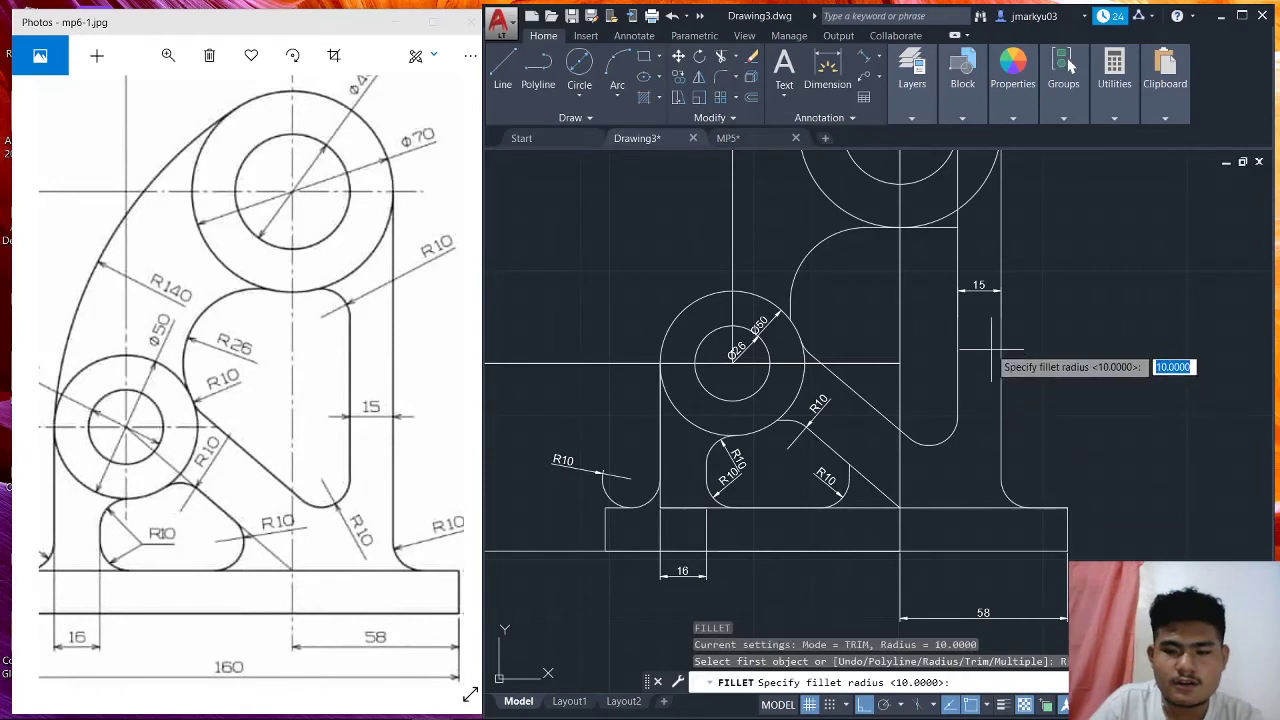
pyautogui.press('Return')
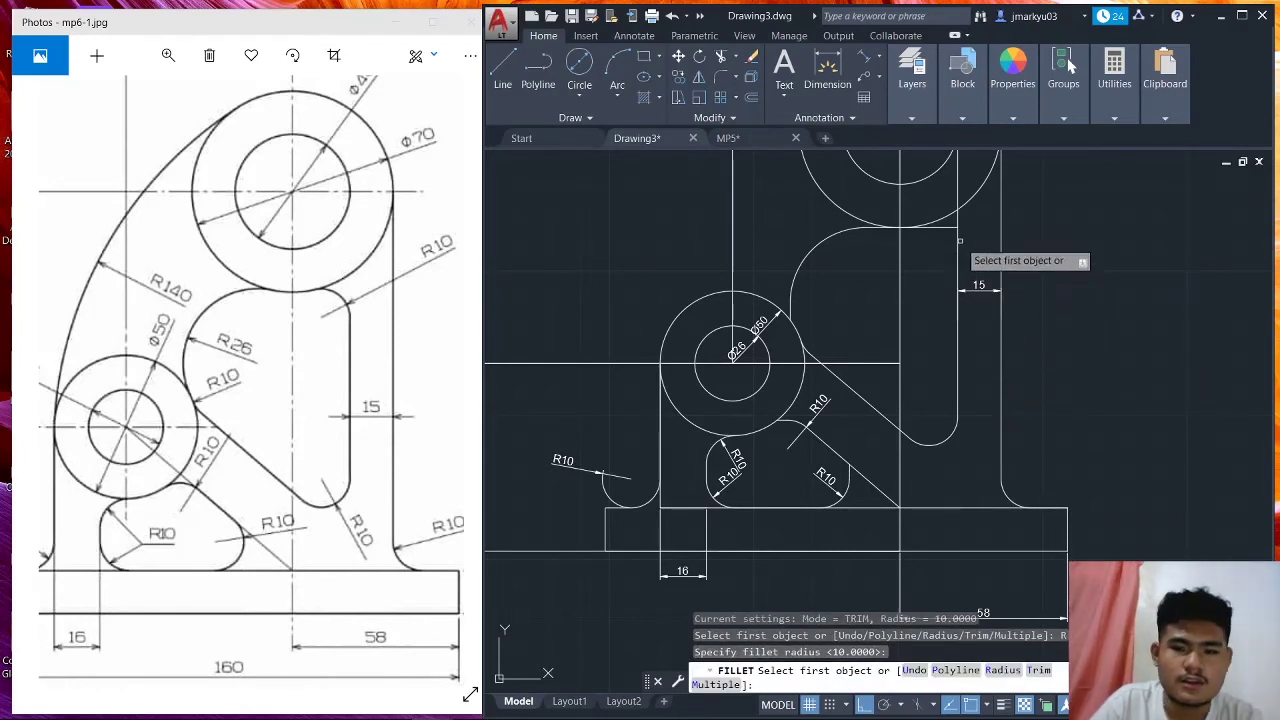
pyautogui.click(956, 240)
pyautogui.click(950, 229)
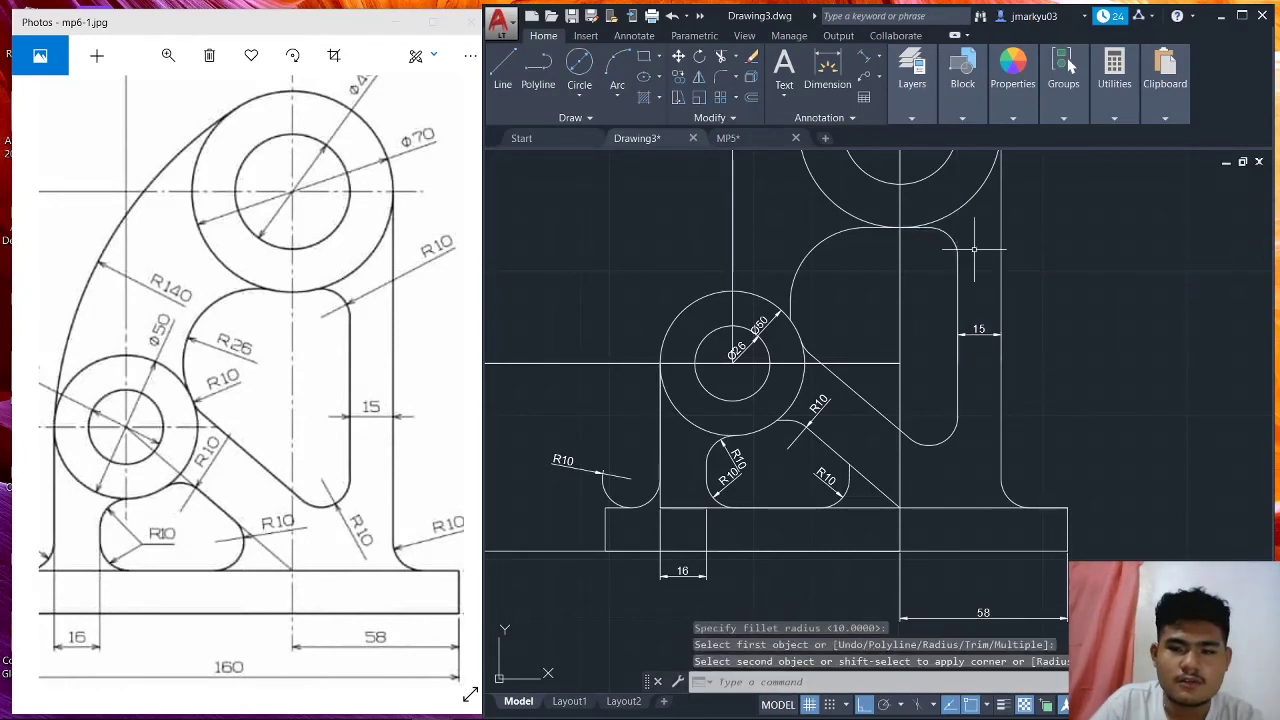
# Start the left outline line at a point beside the Ø50 circle.
pyautogui.scroll(-3, 981, 302)
pyautogui.scroll(-1, 1010, 300)
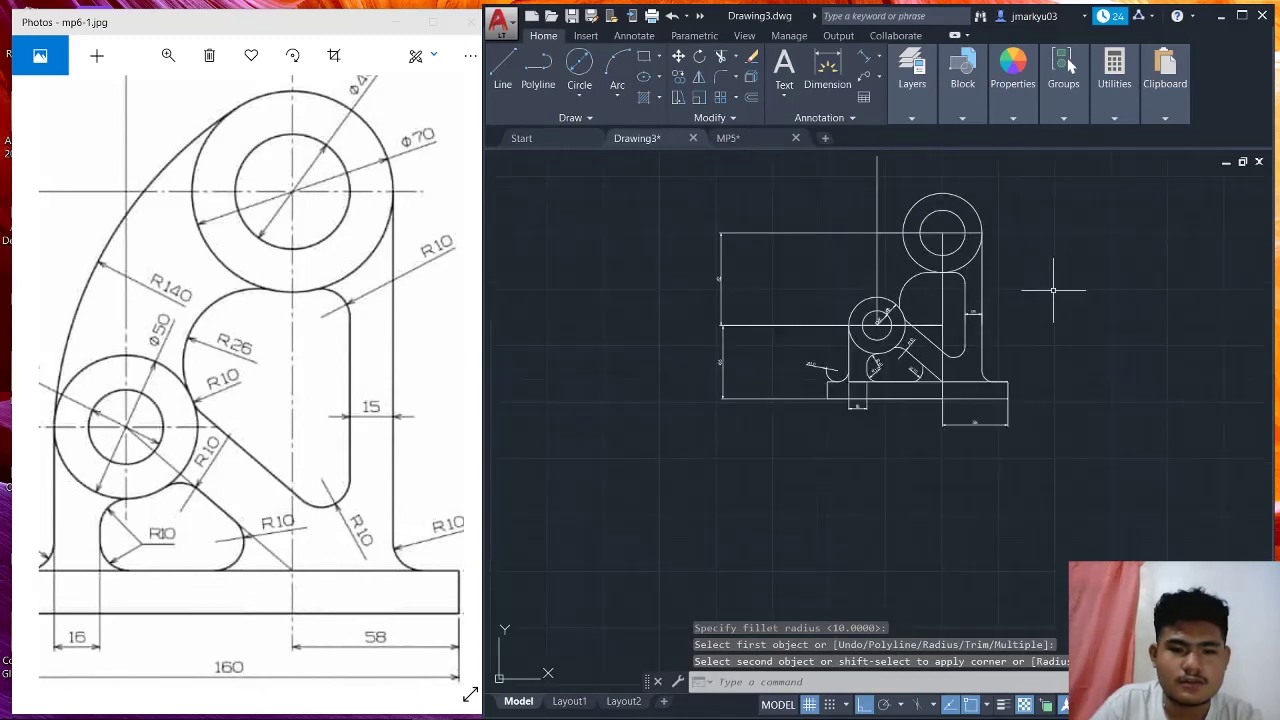
pyautogui.moveTo(542, 340); pyautogui.dragTo(630, 322, button='middle')
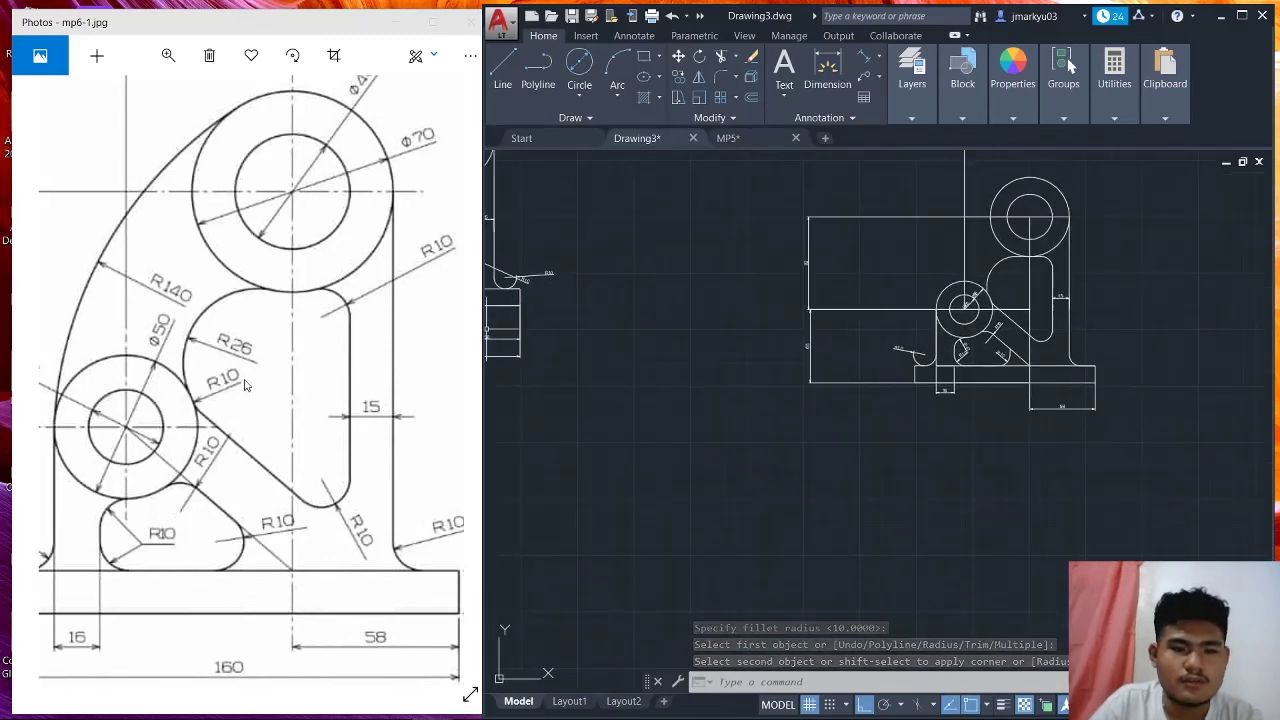
pyautogui.moveTo(246, 385); pyautogui.dragTo(349, 379)
pyautogui.scroll(2, 887, 318)
pyautogui.scroll(2, 887, 318)
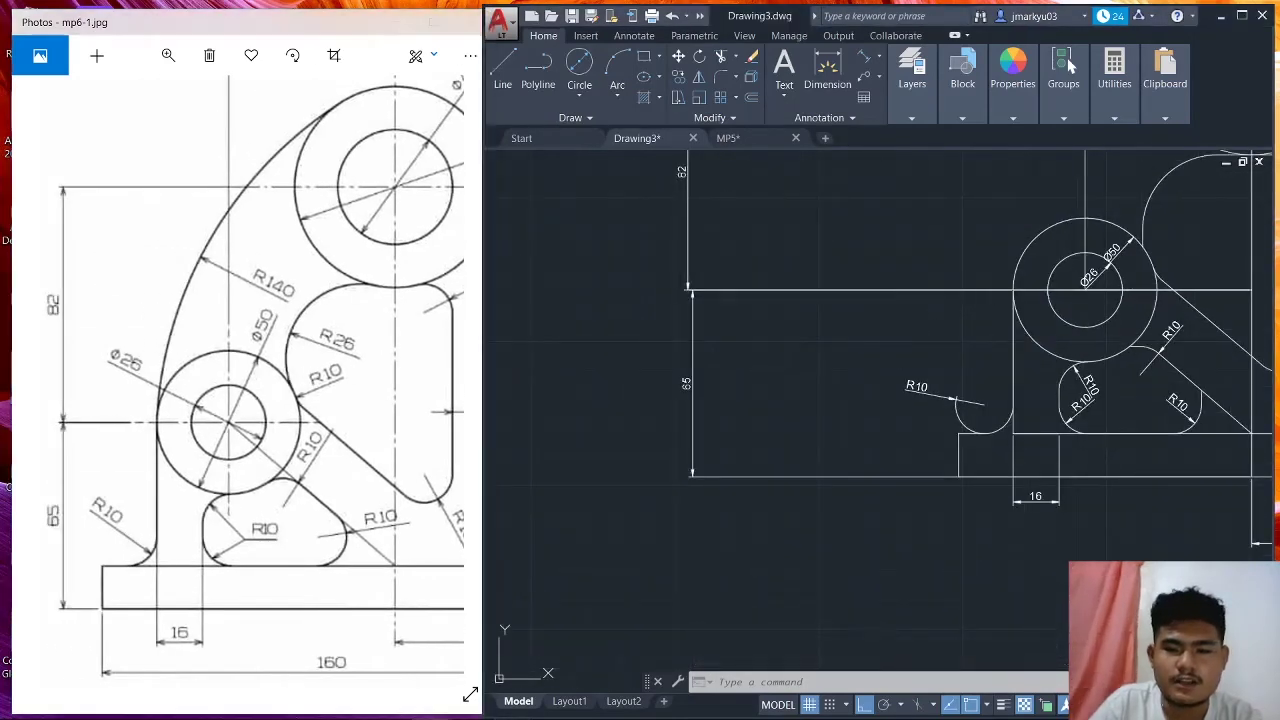
pyautogui.moveTo(787, 322); pyautogui.dragTo(585, 460, button='middle')
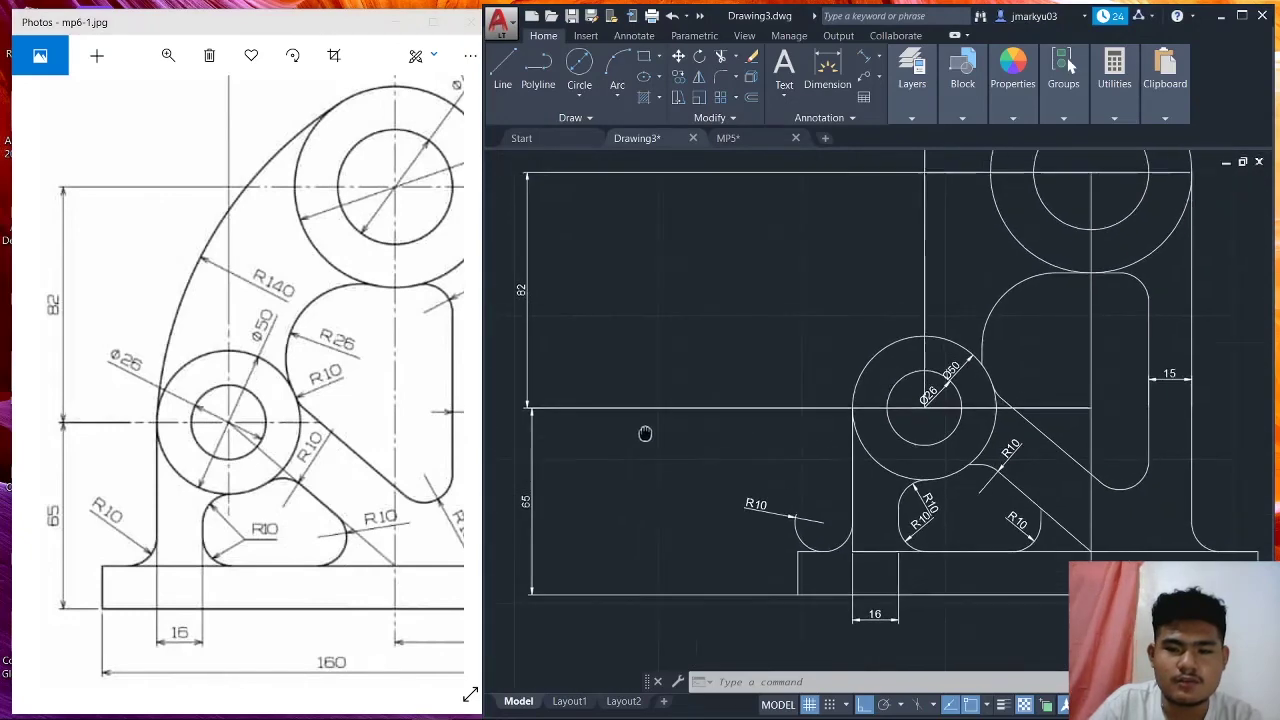
pyautogui.click(507, 84)
pyautogui.click(790, 434)
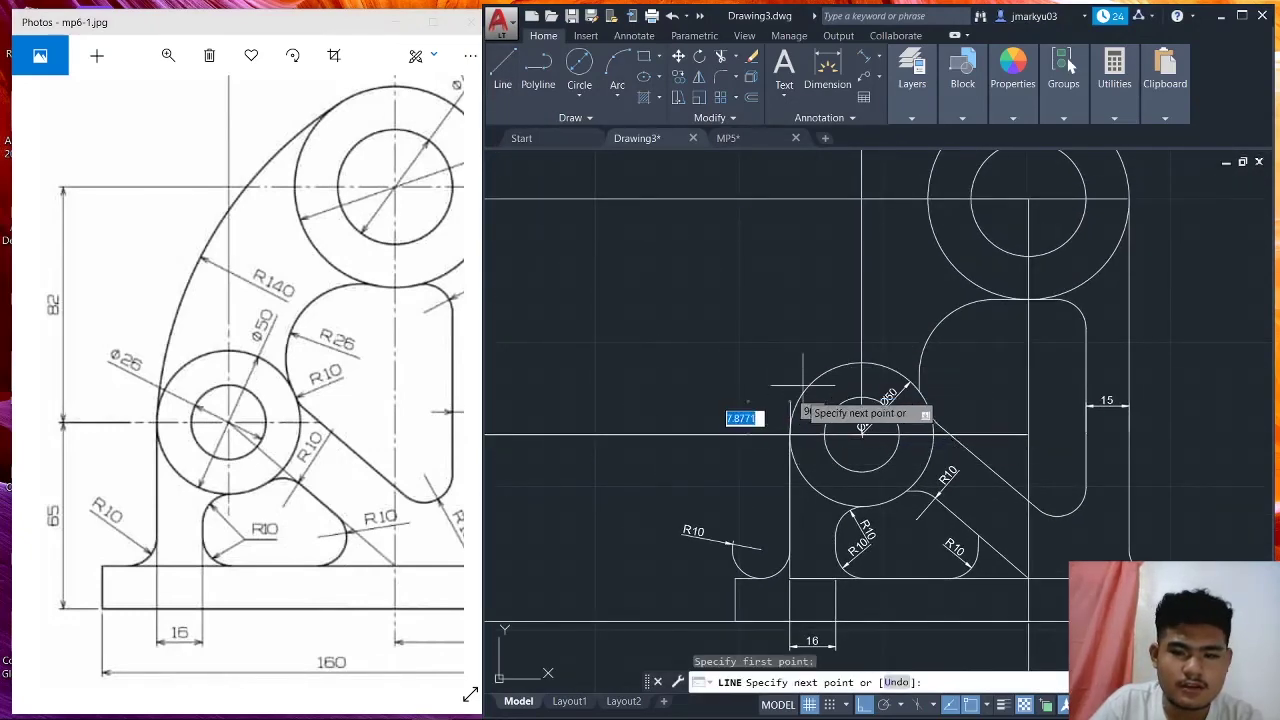
# With Ortho off, run the line to an upper corner and tangent to the large top circle.
pyautogui.moveTo(826, 274); pyautogui.dragTo(785, 367, button='middle')
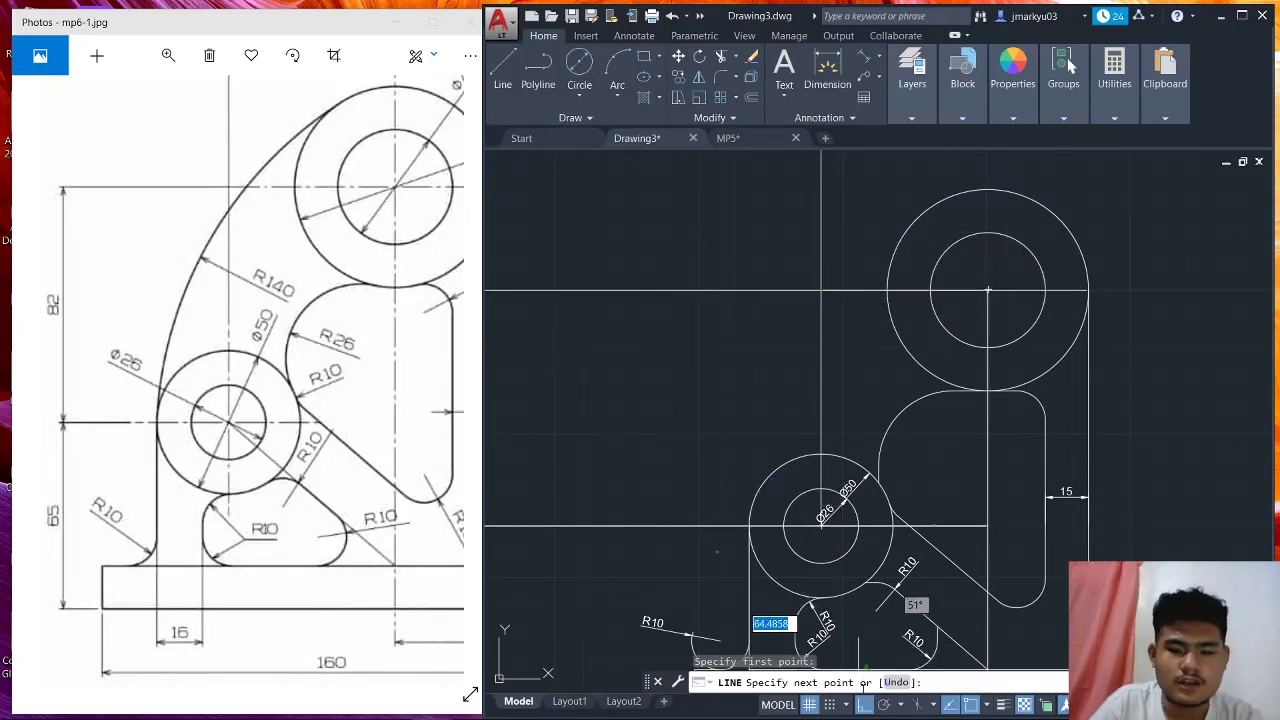
pyautogui.click(865, 705)
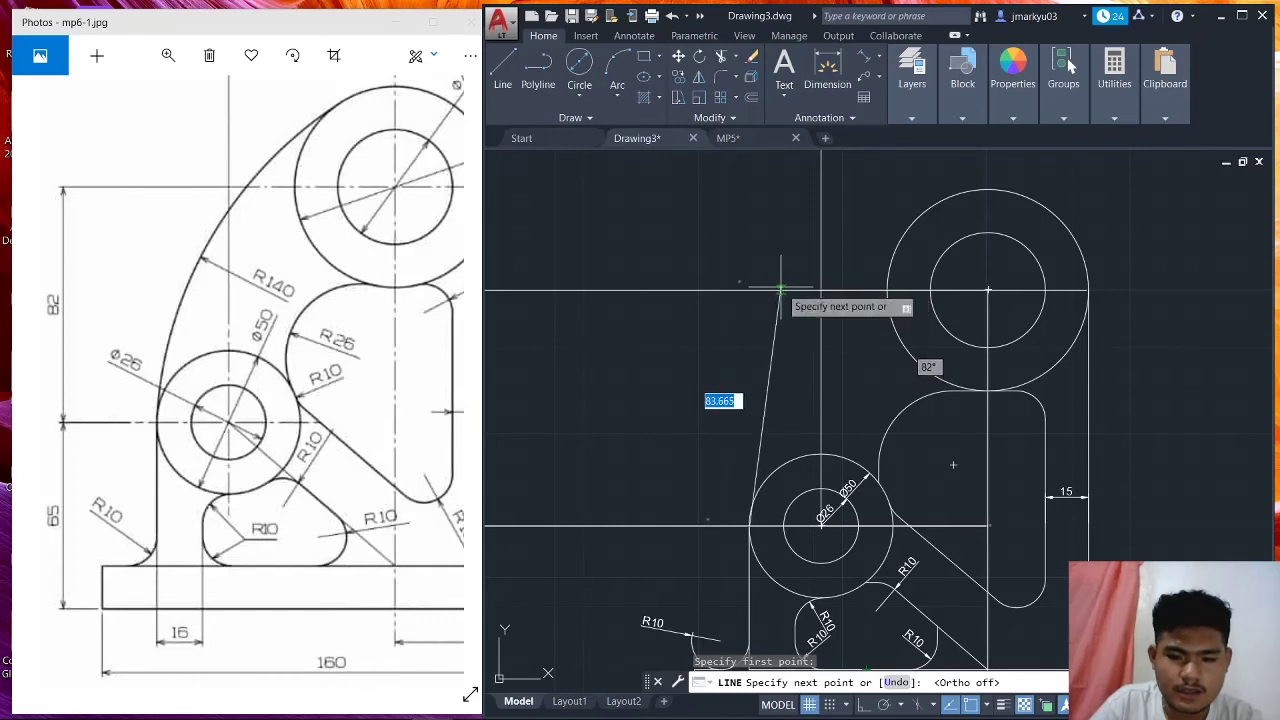
pyautogui.click(776, 290)
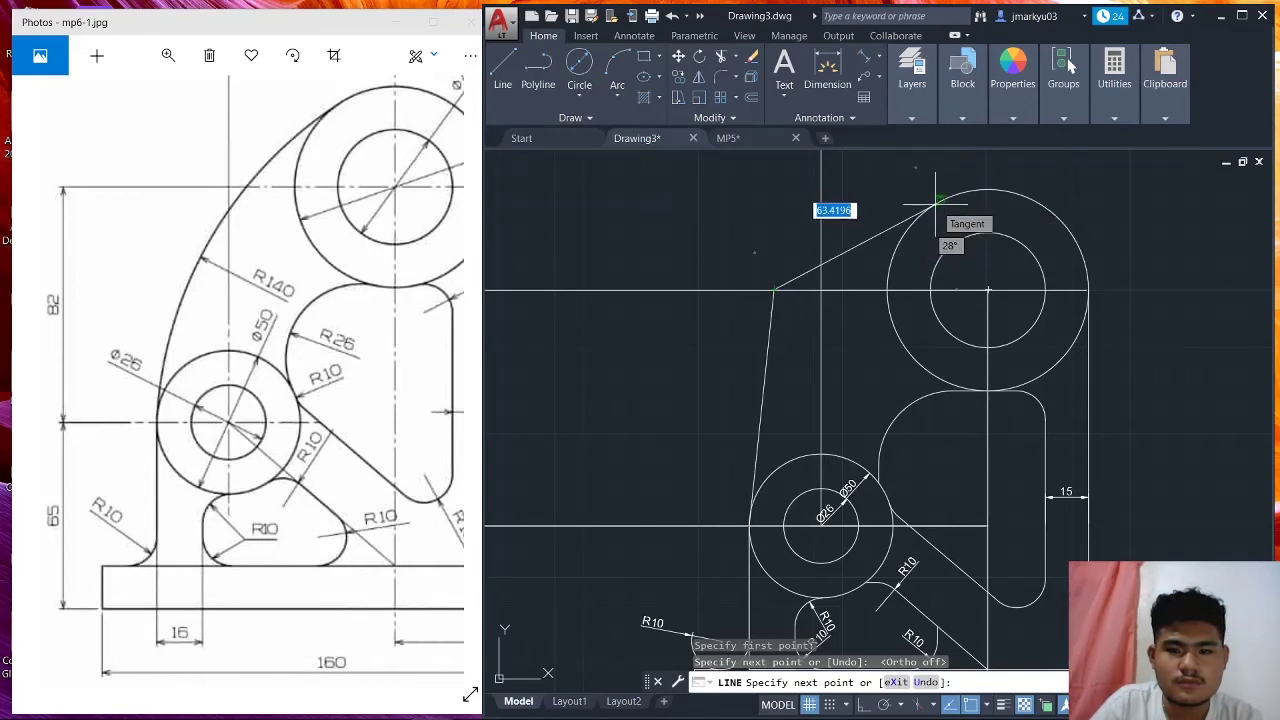
pyautogui.click(936, 205)
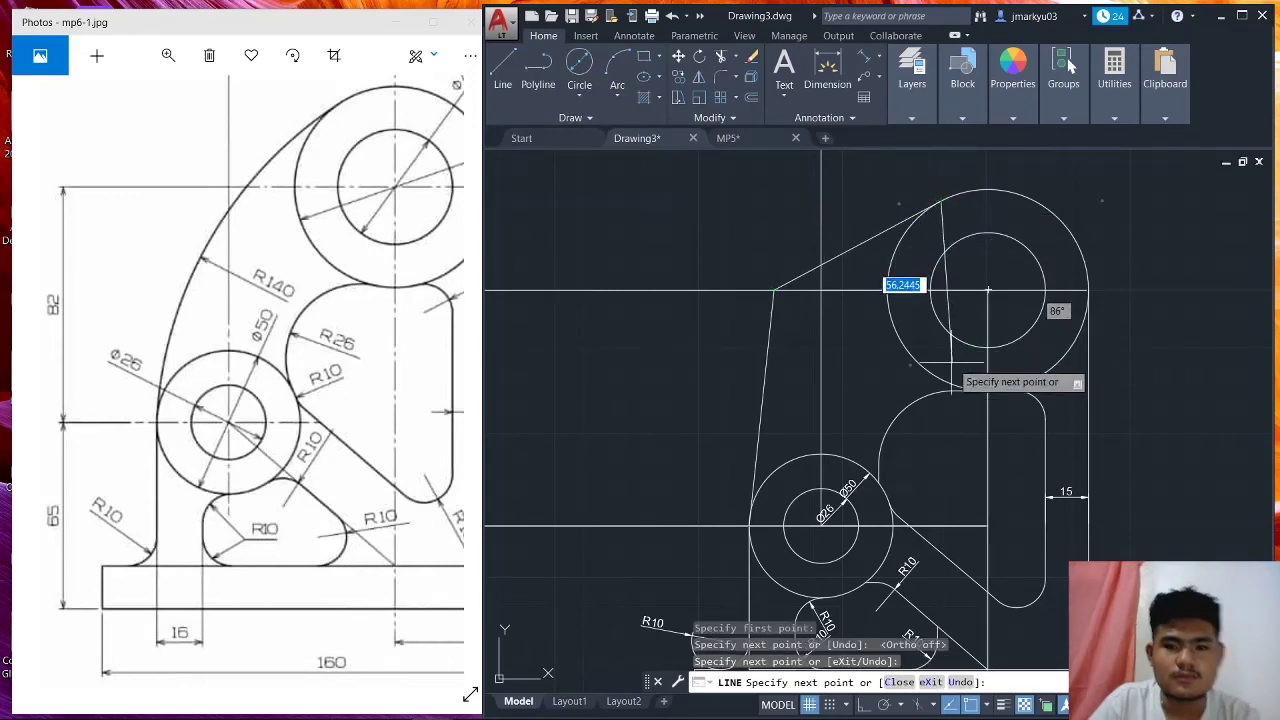
pyautogui.press('Escape')
pyautogui.write('F')
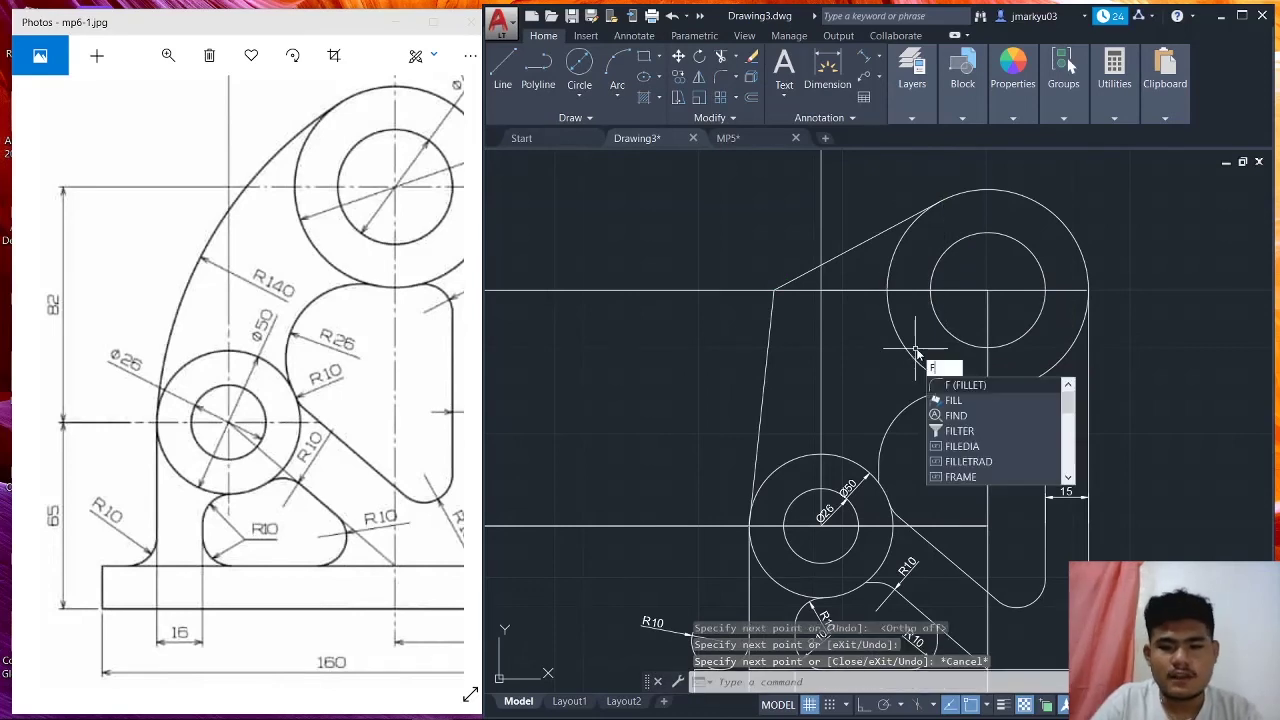
# Try a 140-radius fillet between the two slanted lines, which is rejected as too large.
pyautogui.press('Return')
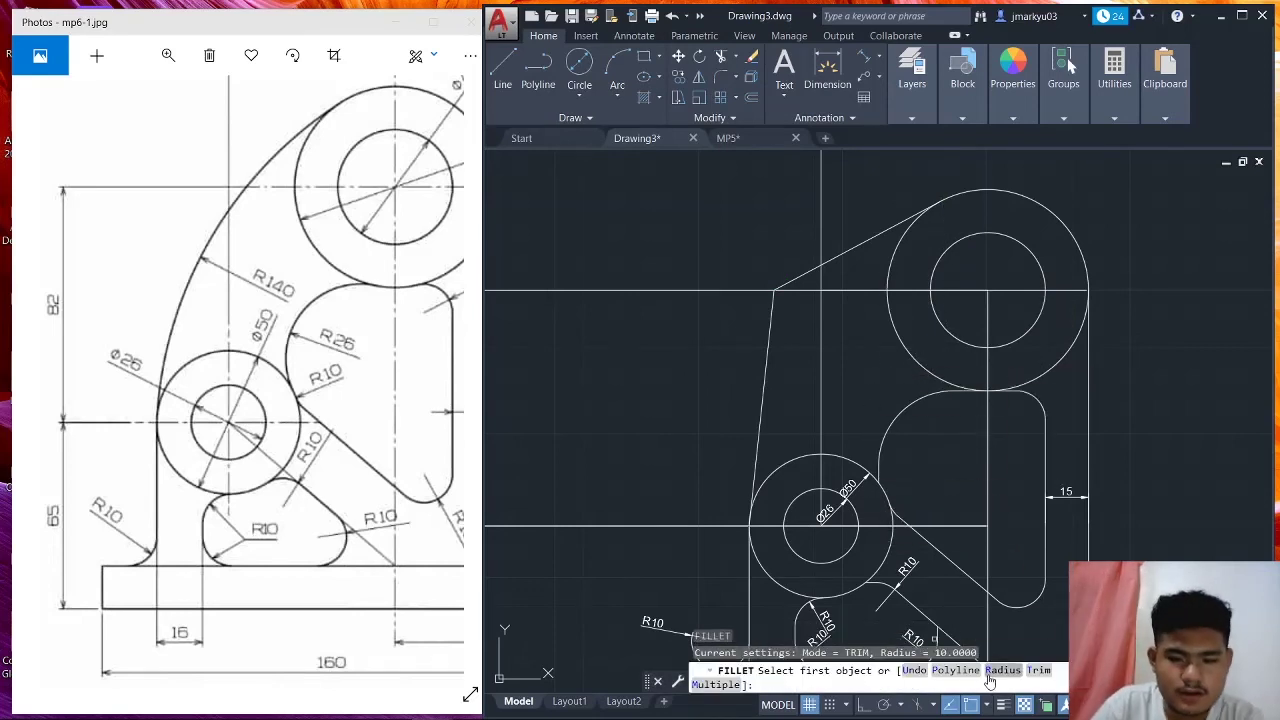
pyautogui.click(998, 672)
pyautogui.write('140')
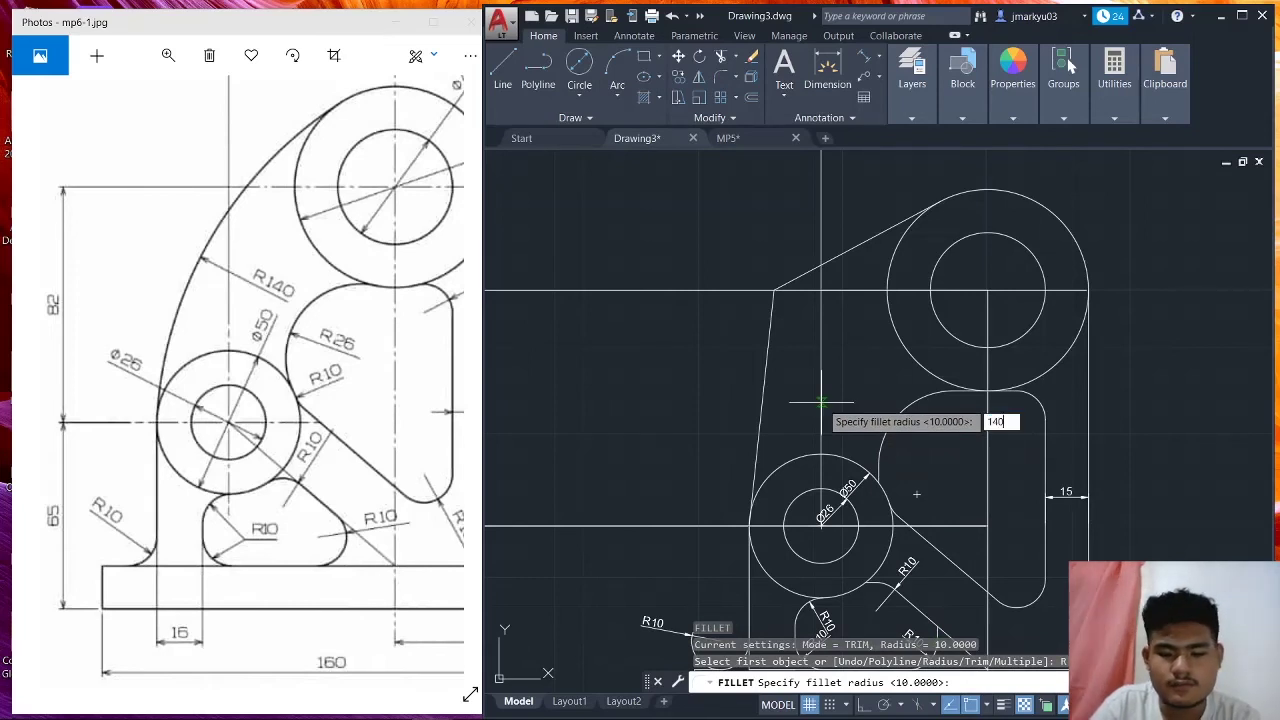
pyautogui.press('Return')
pyautogui.click(801, 275)
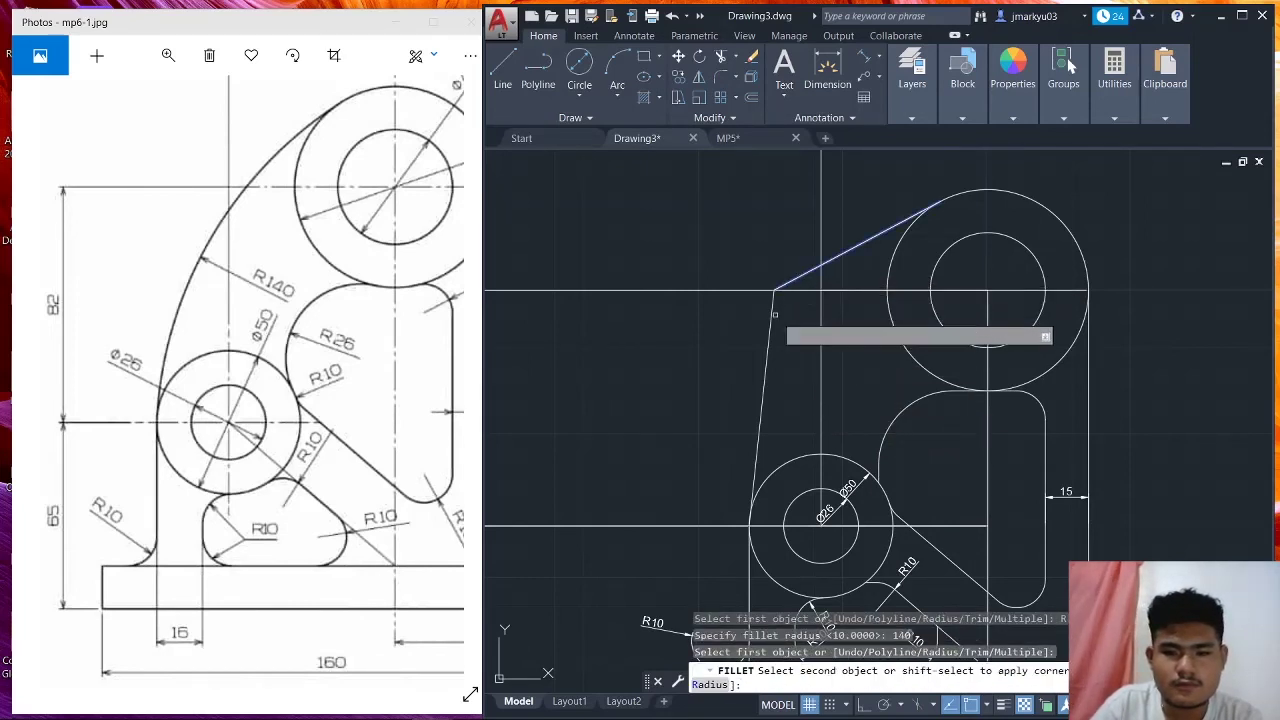
pyautogui.click(773, 300)
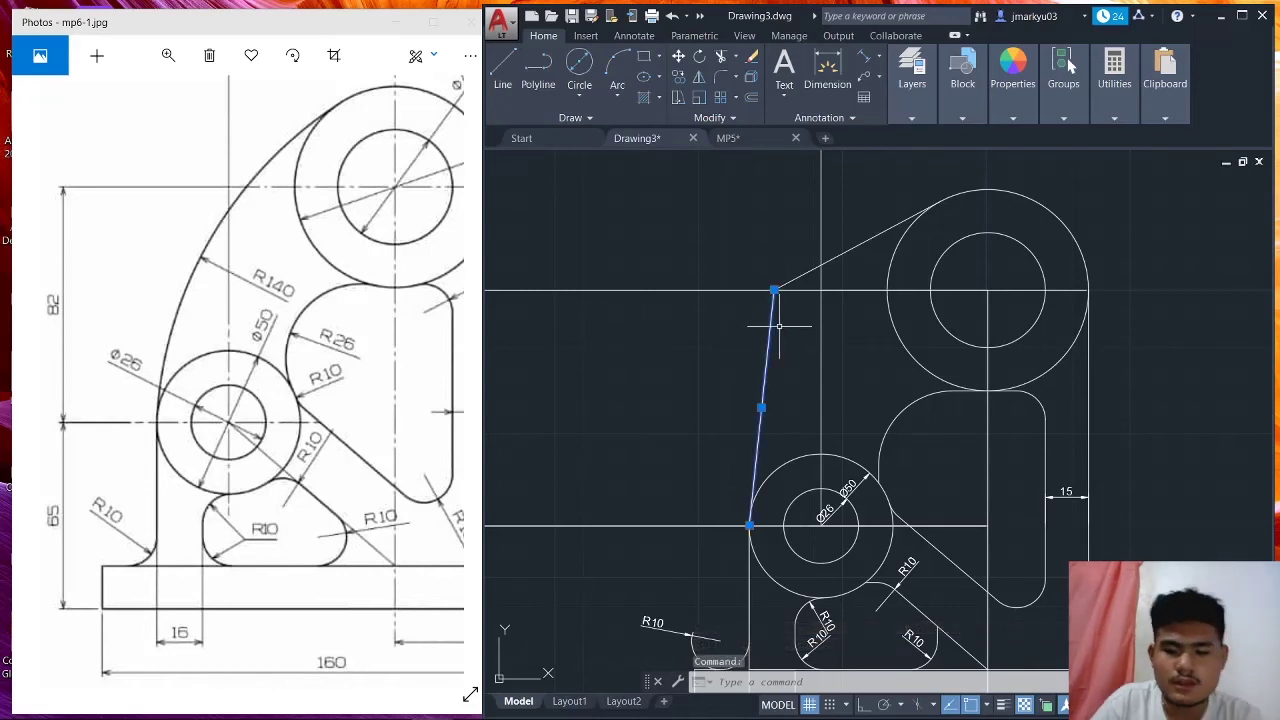
# Erase both slanted left outline lines.
pyautogui.press('Delete')
pyautogui.click(942, 202)
pyautogui.click(772, 300)
pyautogui.press('Delete')
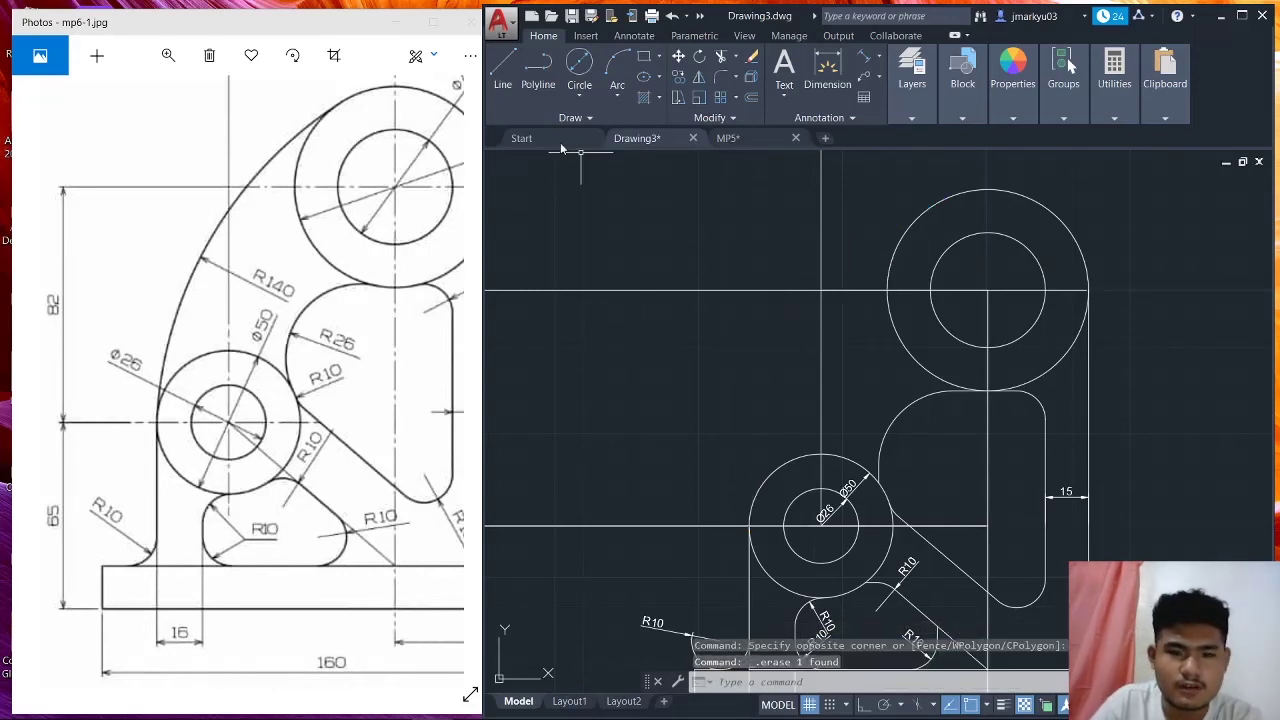
# Draw lines from the large circle's upper-left edge through a corner point to the Ø50 circle's left side.
pyautogui.click(494, 68)
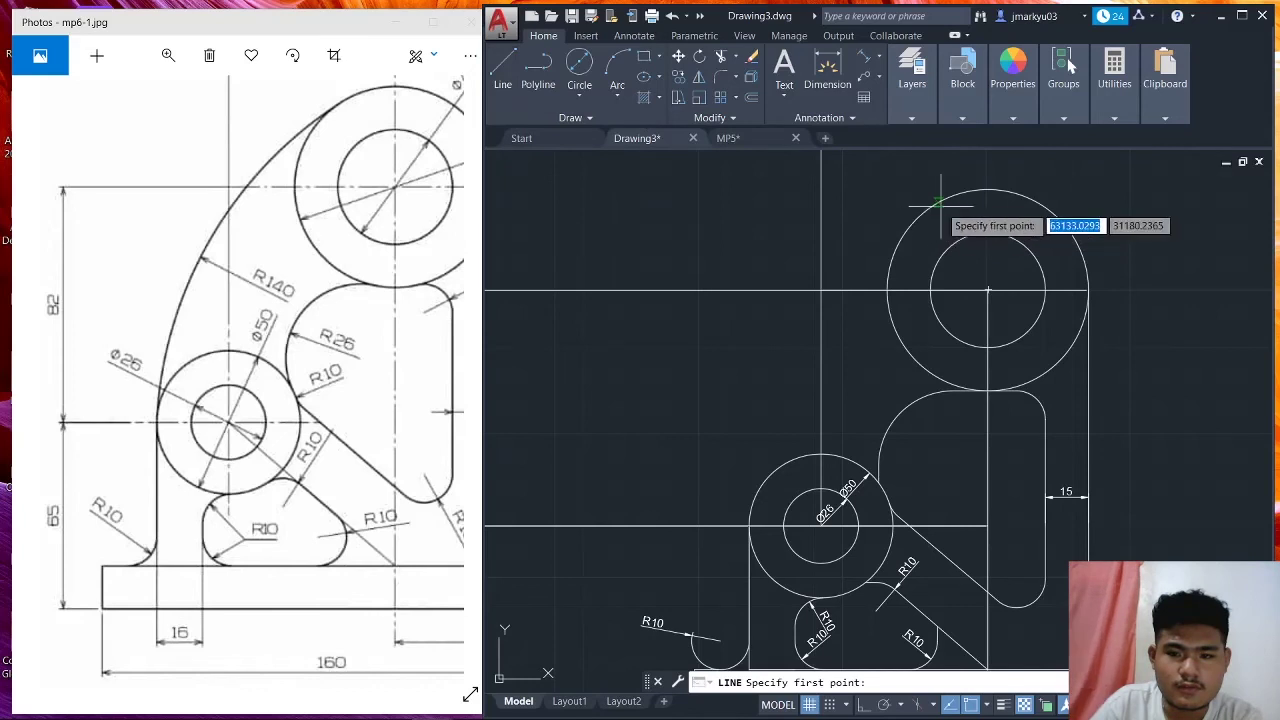
pyautogui.click(926, 212)
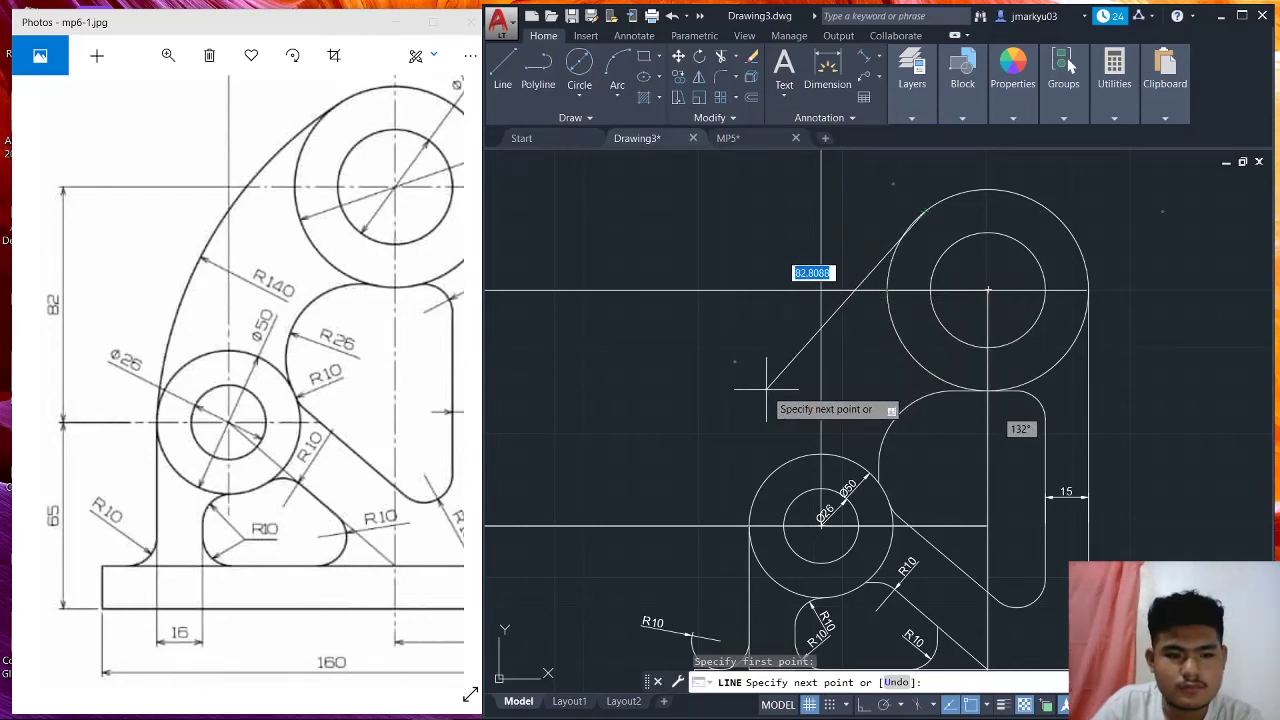
pyautogui.click(766, 389)
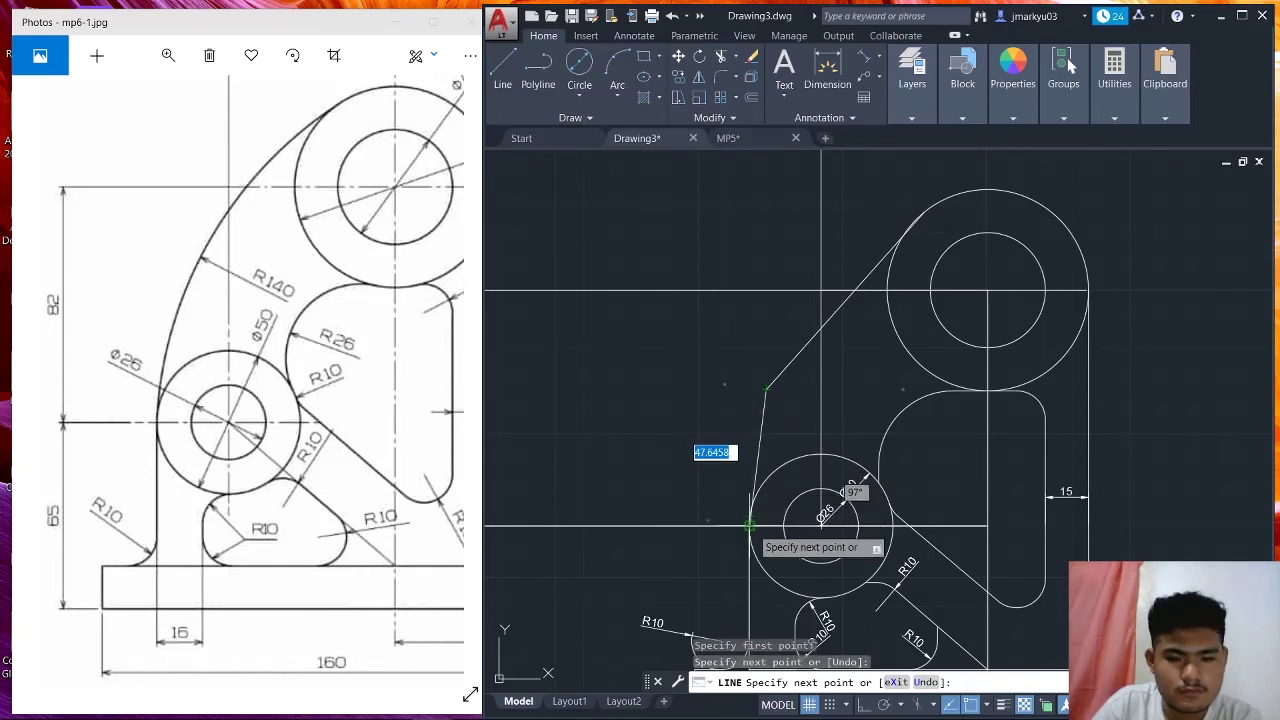
pyautogui.click(749, 524)
pyautogui.press('Escape')
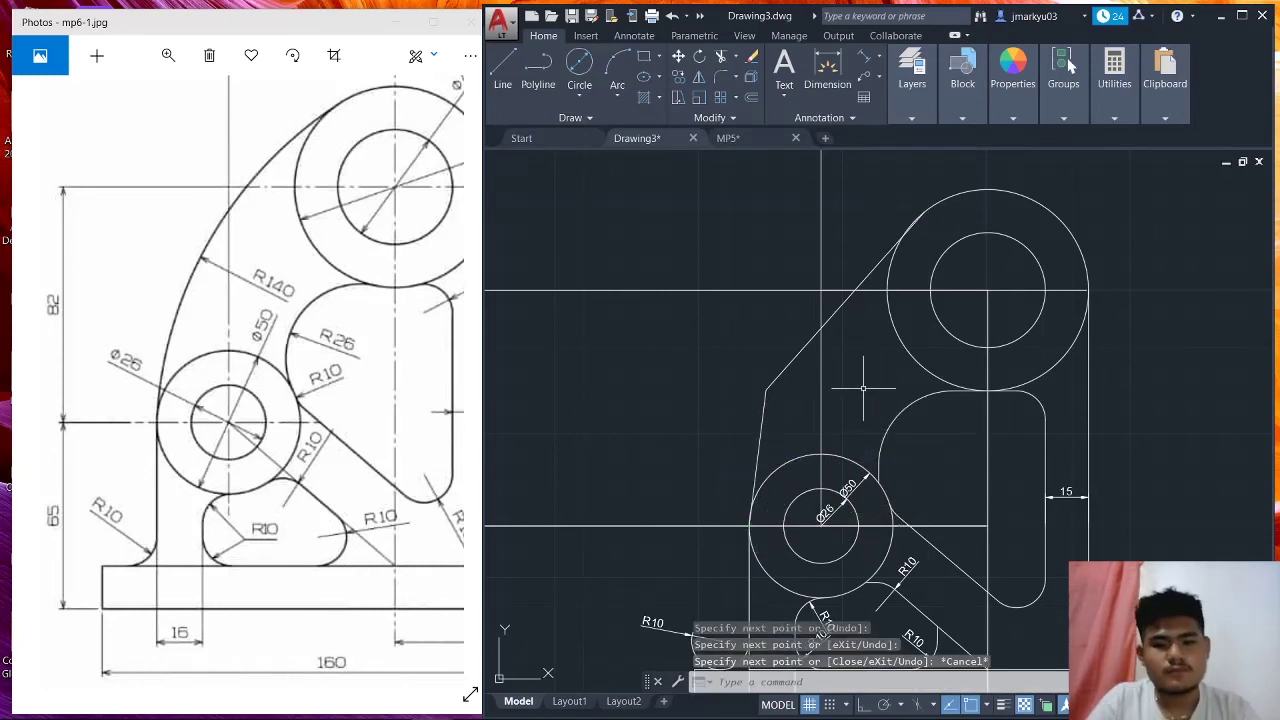
pyautogui.write('r')
pyautogui.press('BackSpace')
pyautogui.write('g')
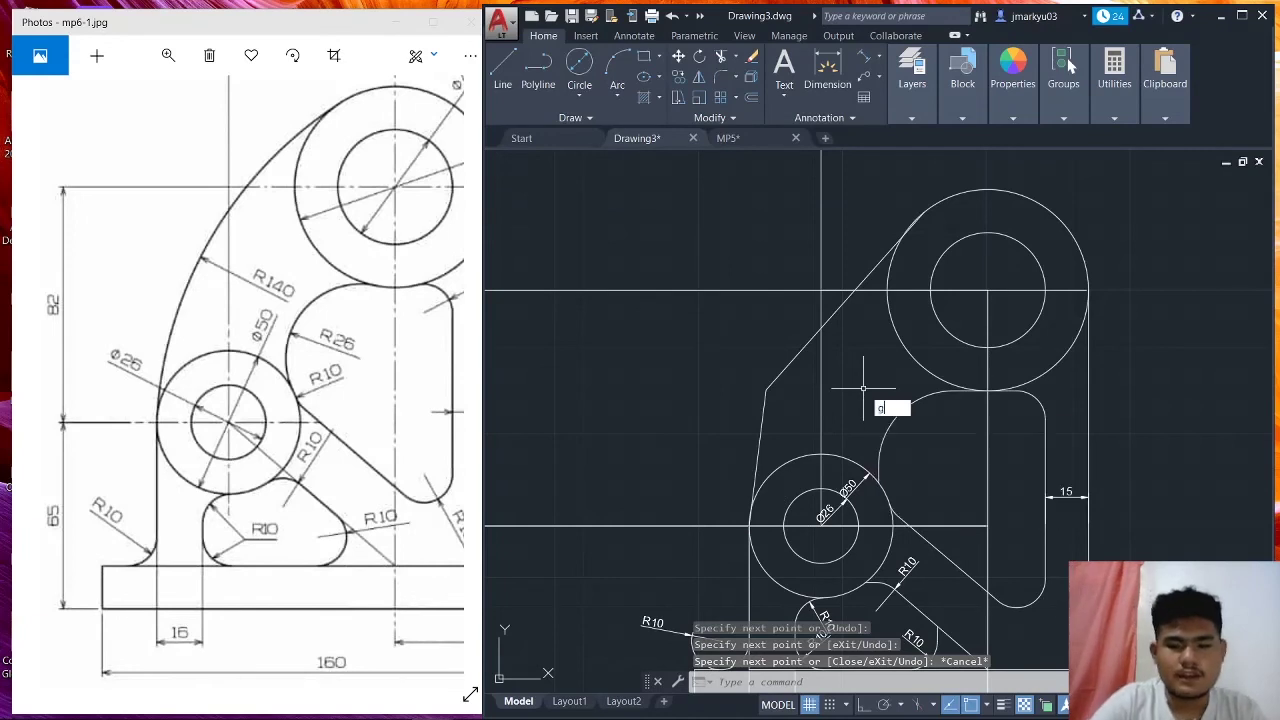
pyautogui.write('c')
pyautogui.press('BackSpace')
# Fillet the upper and lower left outline lines with radius 140 to form the curved edge.
pyautogui.press('Return')
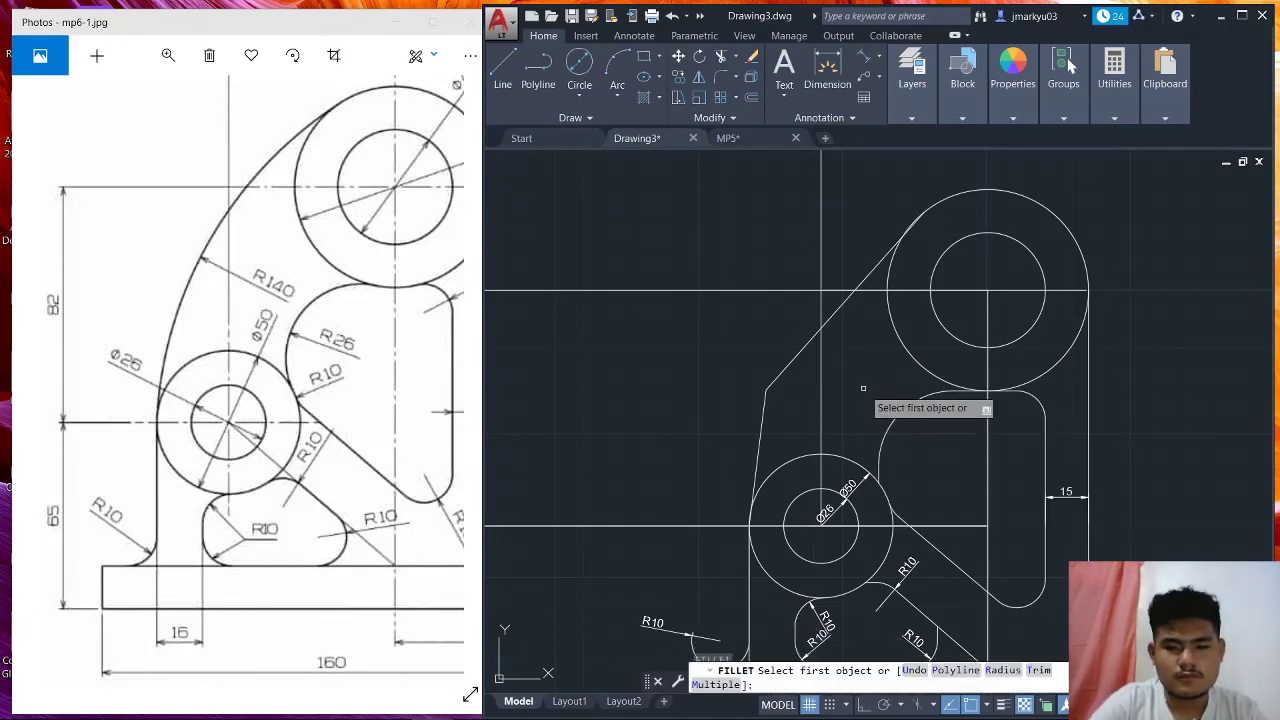
pyautogui.click(1016, 670)
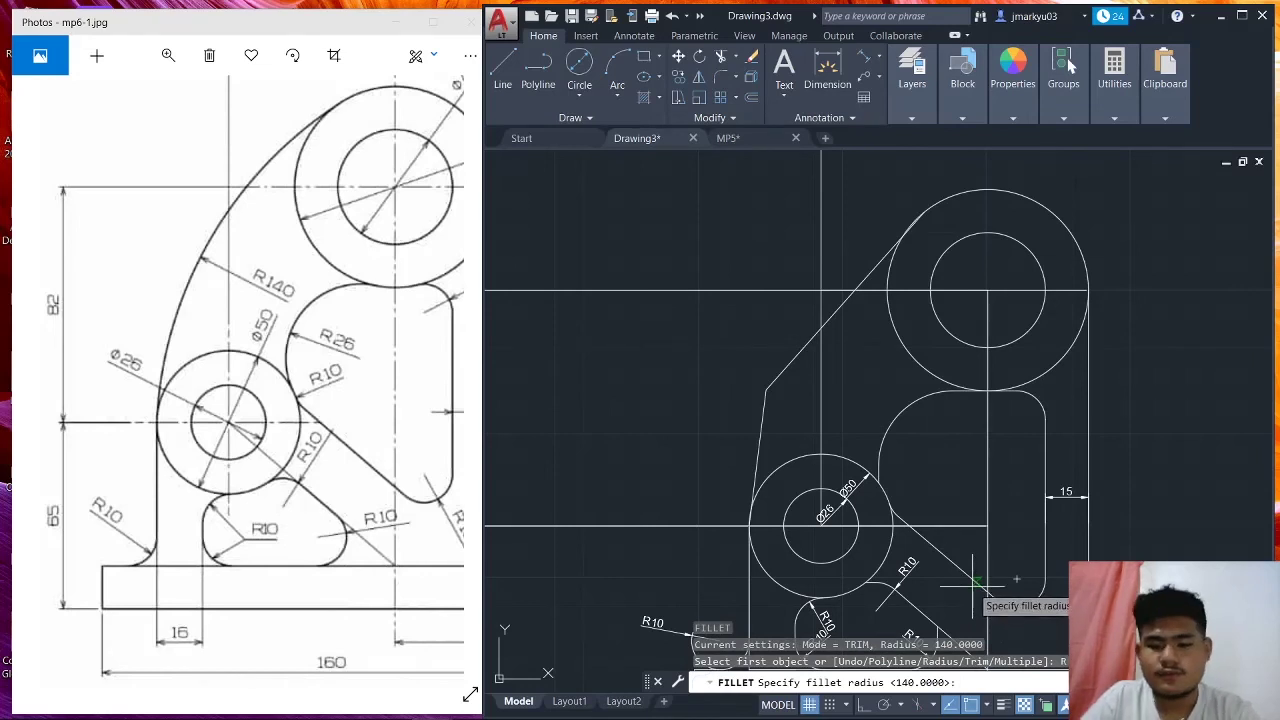
pyautogui.press('Return')
pyautogui.click(775, 380)
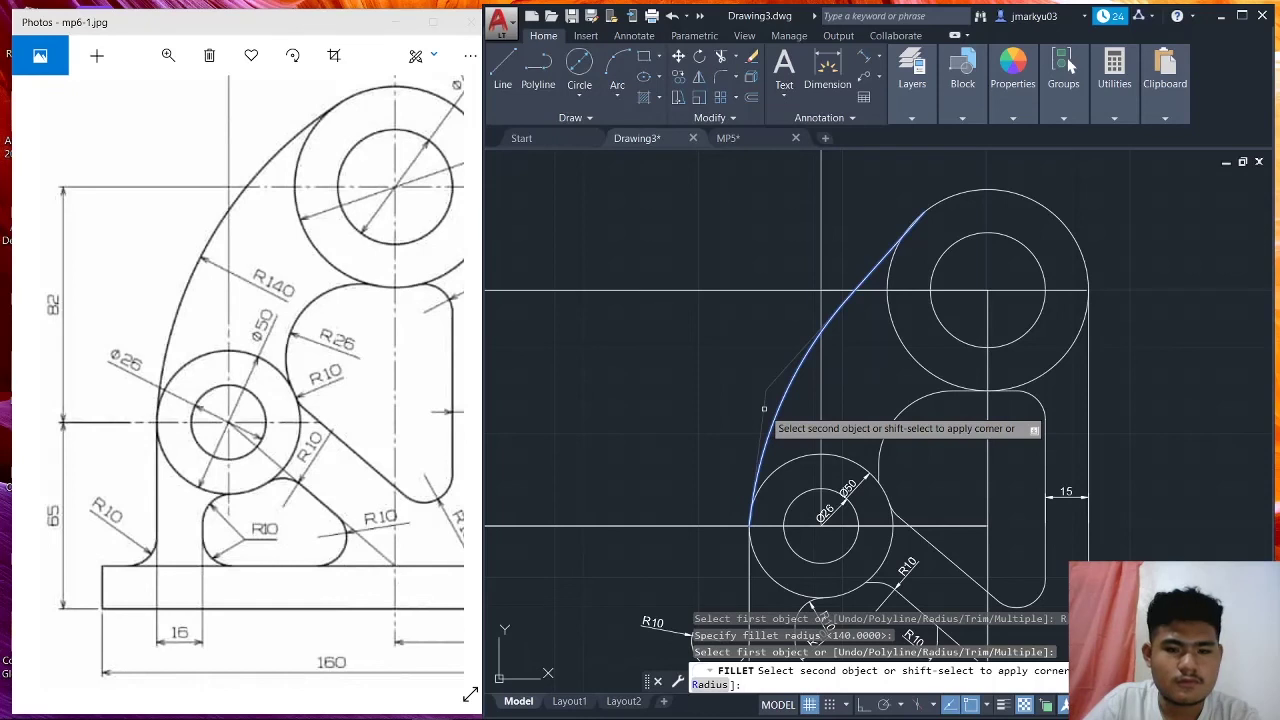
pyautogui.click(764, 408)
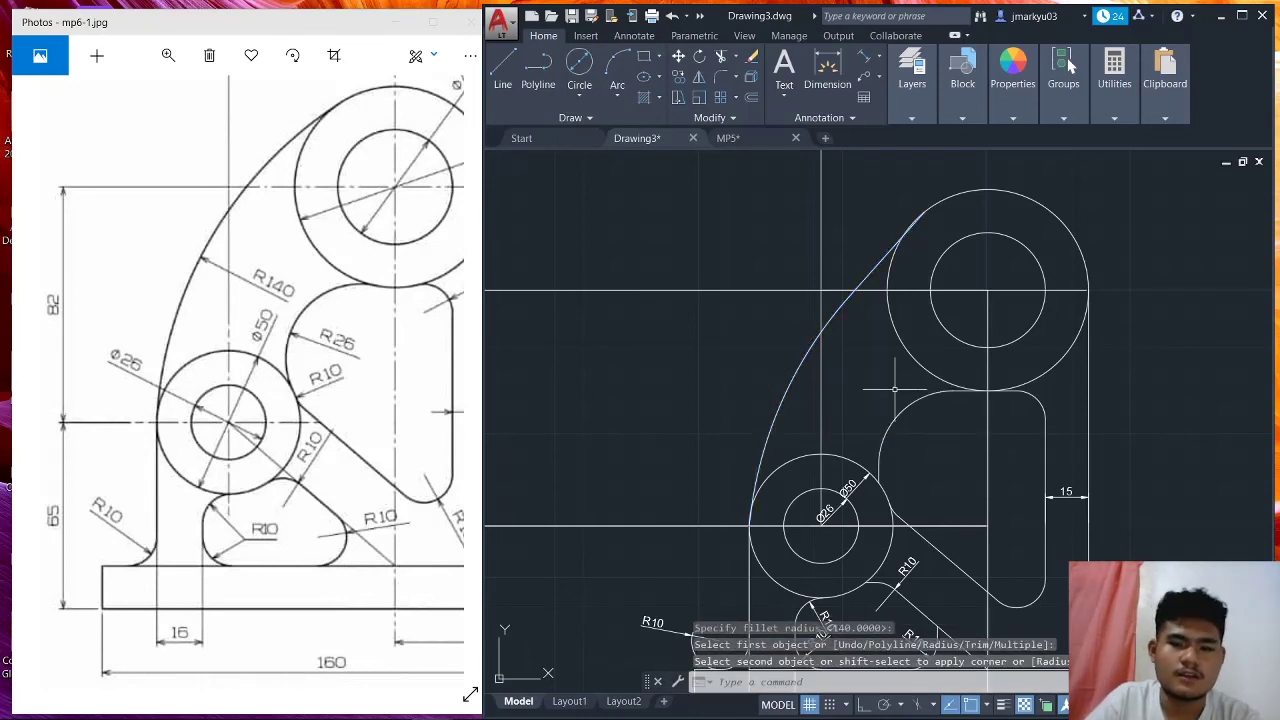
pyautogui.scroll(-2, 880, 388)
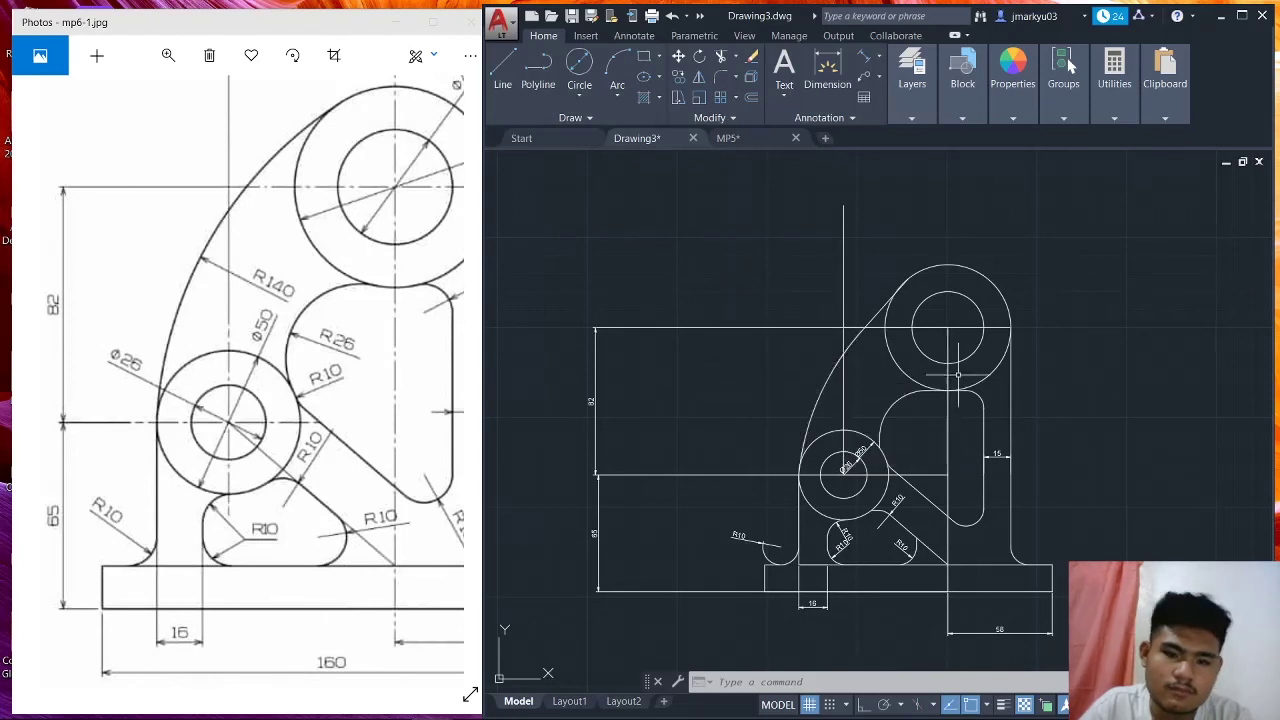
# Add radius dimensions: R140 on the outline arc and R10 on the top-right fillet.
pyautogui.click(866, 56)
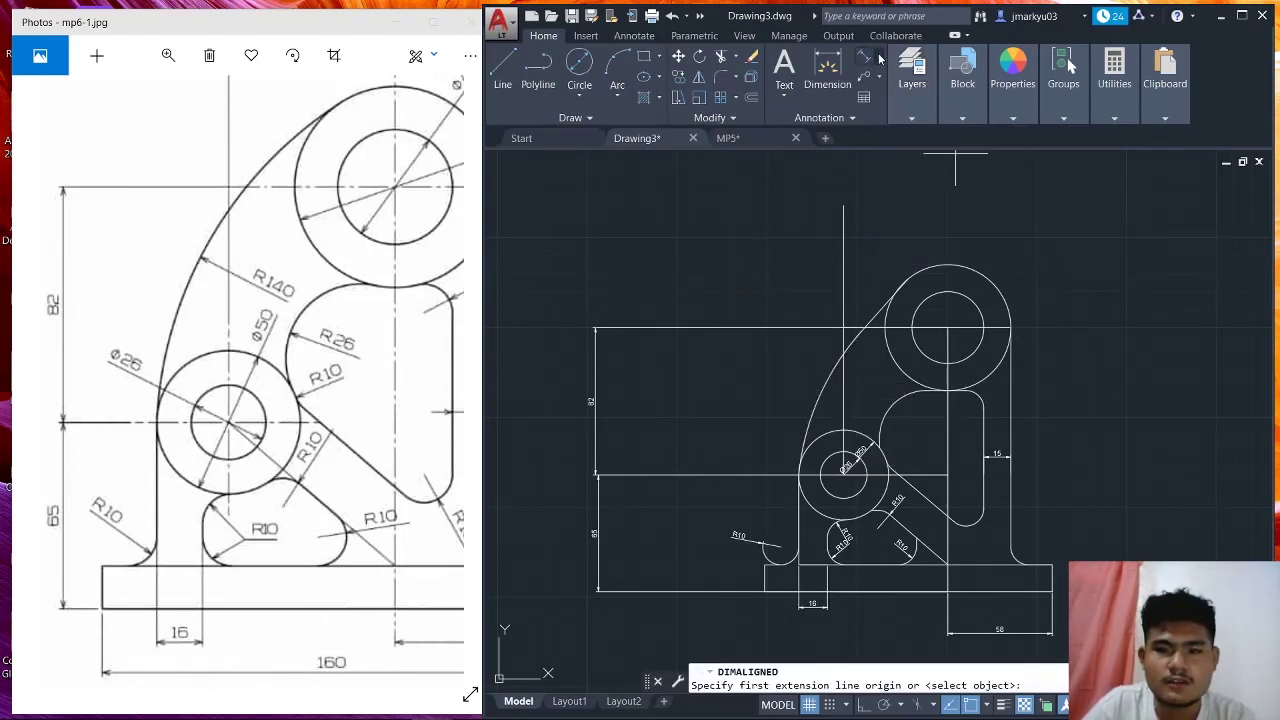
pyautogui.click(877, 56)
pyautogui.click(902, 220)
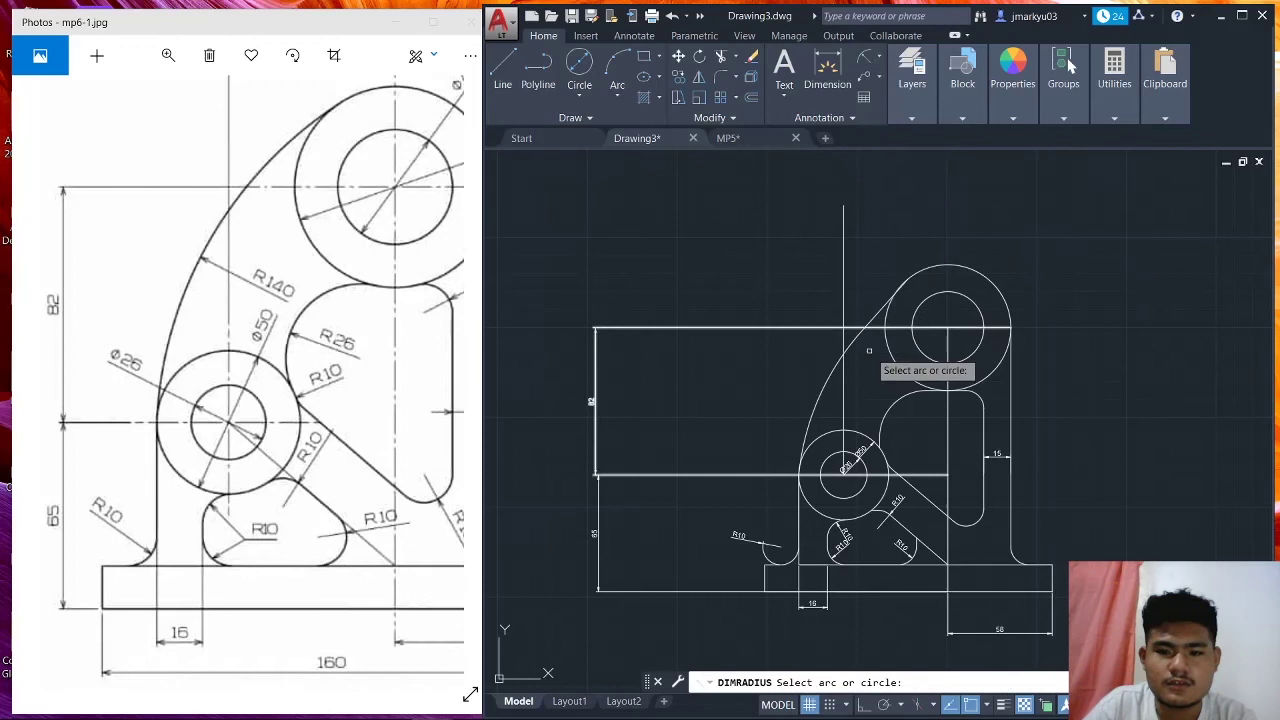
pyautogui.click(827, 388)
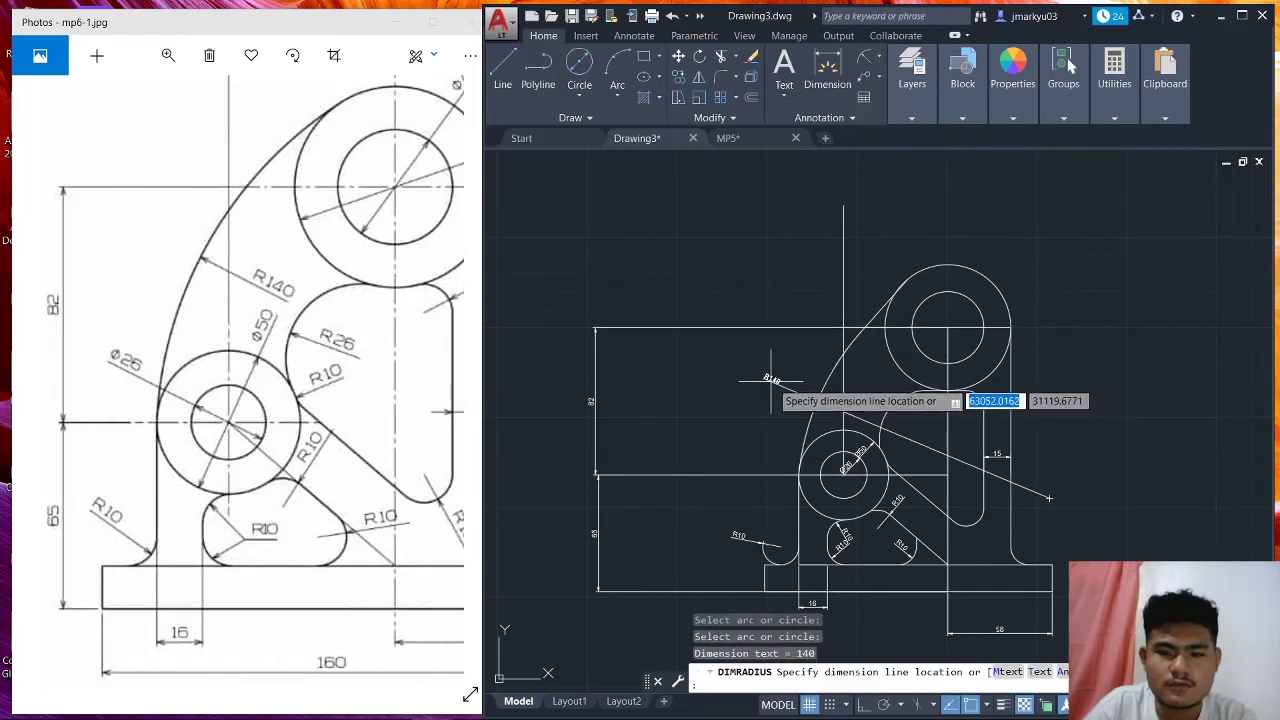
pyautogui.click(850, 405)
pyautogui.scroll(3, 880, 397)
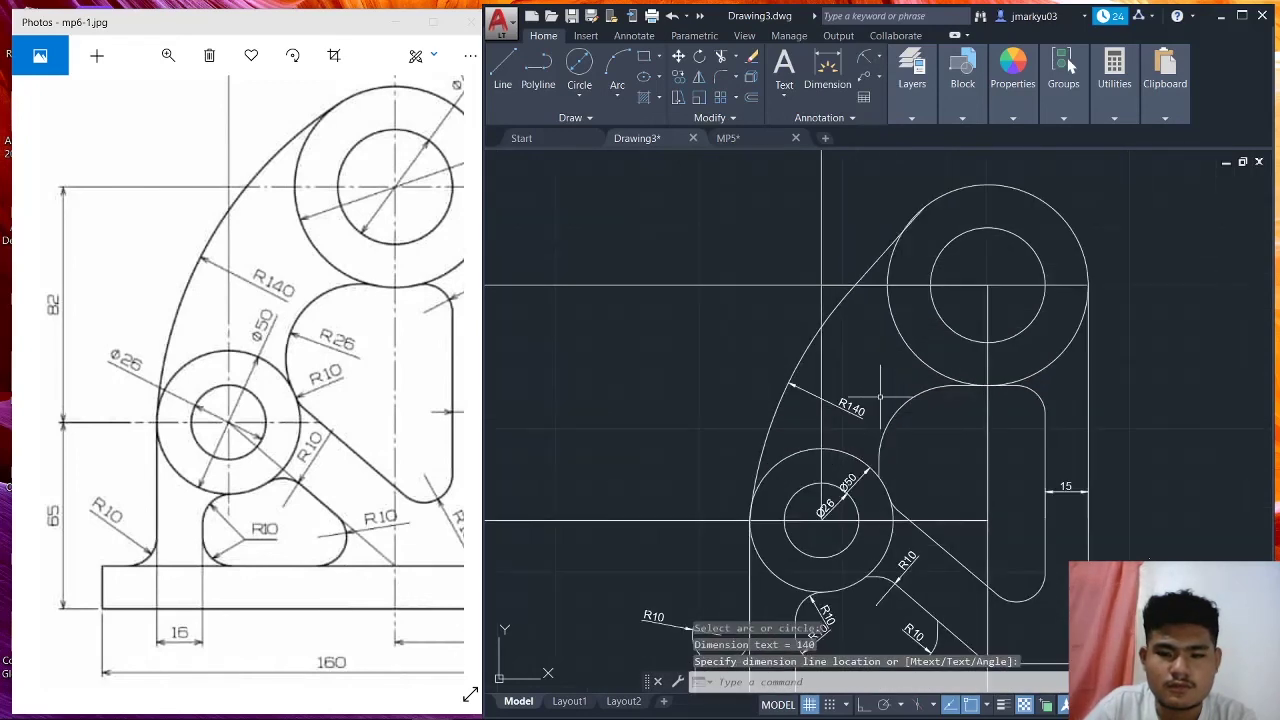
pyautogui.moveTo(885, 387); pyautogui.dragTo(828, 293, button='middle')
pyautogui.moveTo(478, 365); pyautogui.dragTo(487, 365)
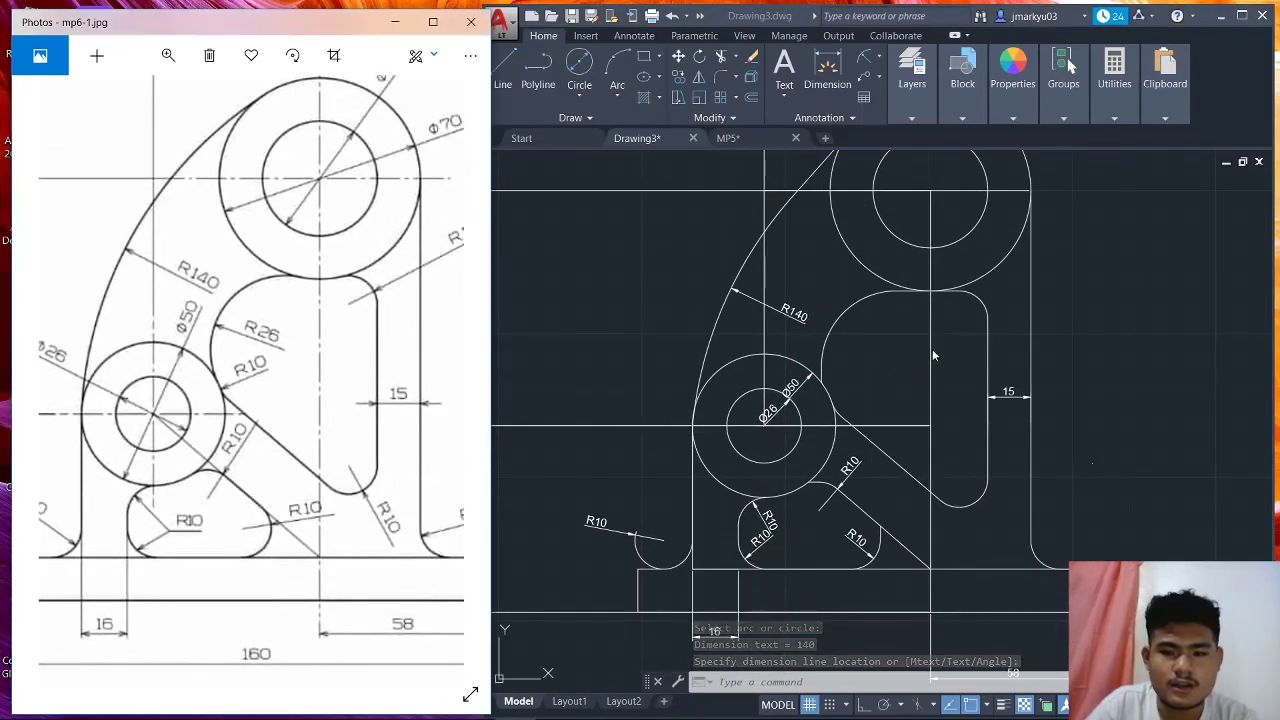
pyautogui.press('space')
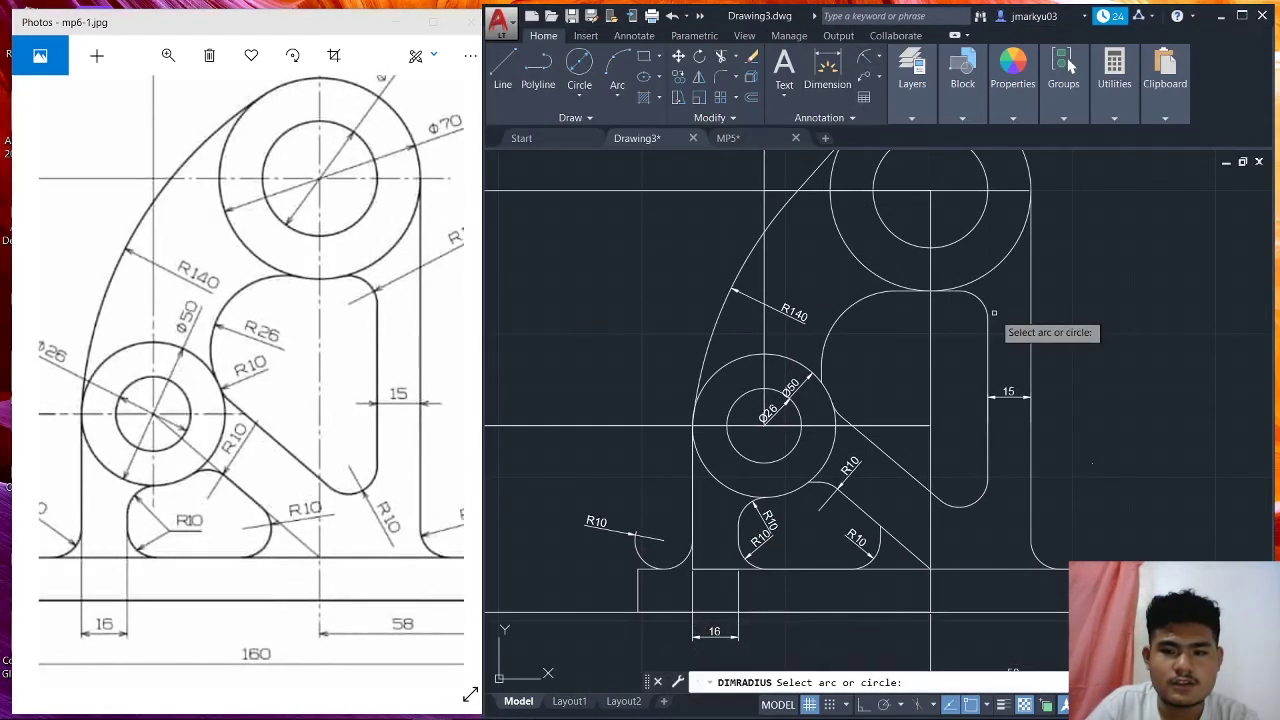
pyautogui.click(966, 308)
pyautogui.click(1047, 296)
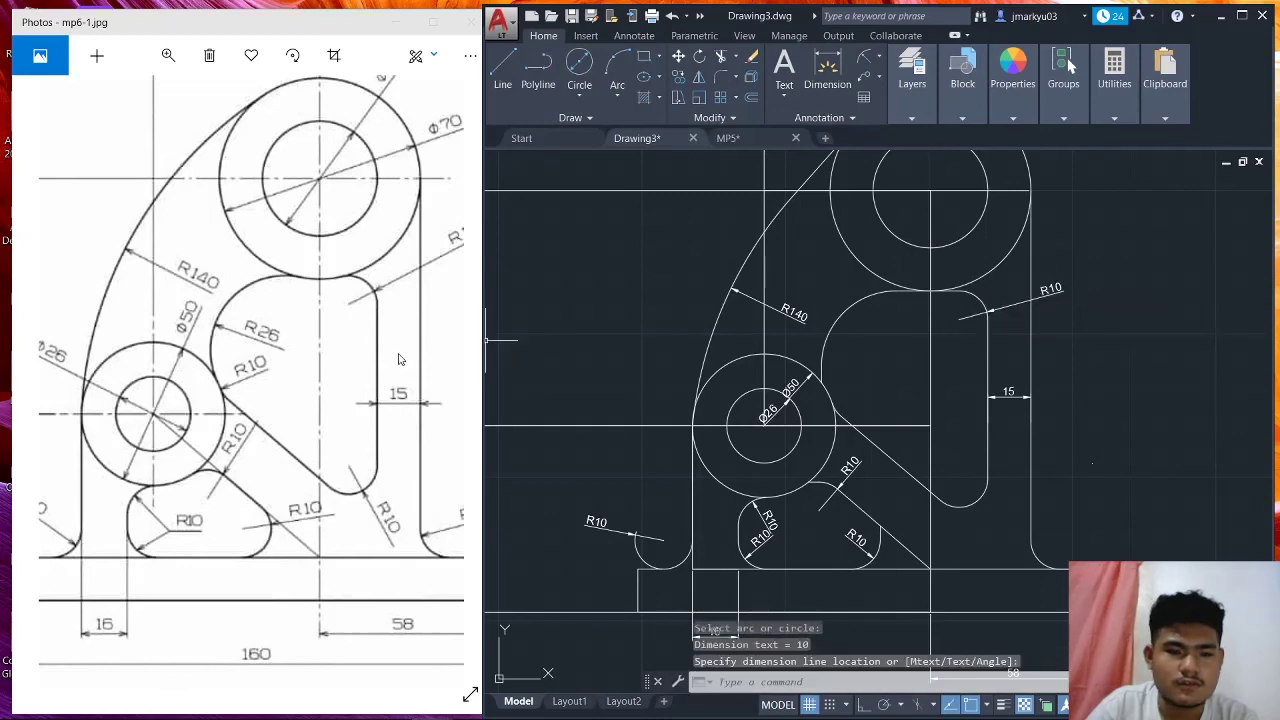
pyautogui.scroll(5, 398, 359)
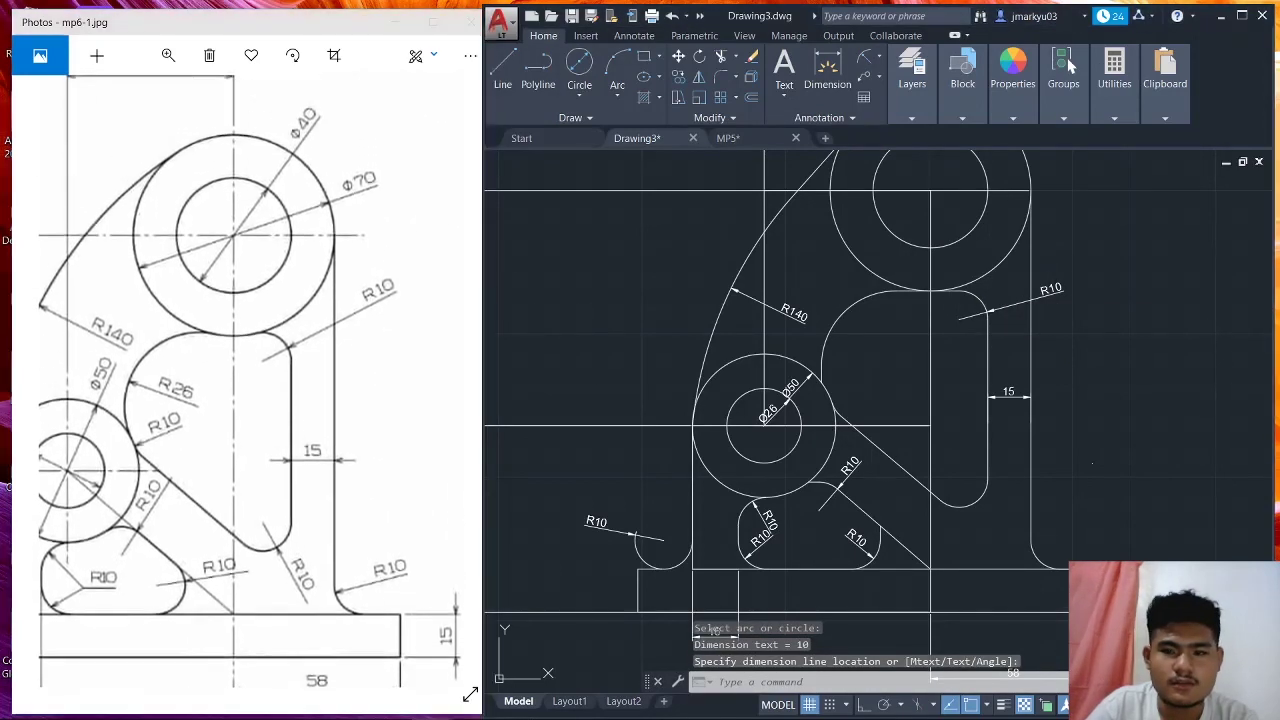
pyautogui.scroll(-2, 990, 427)
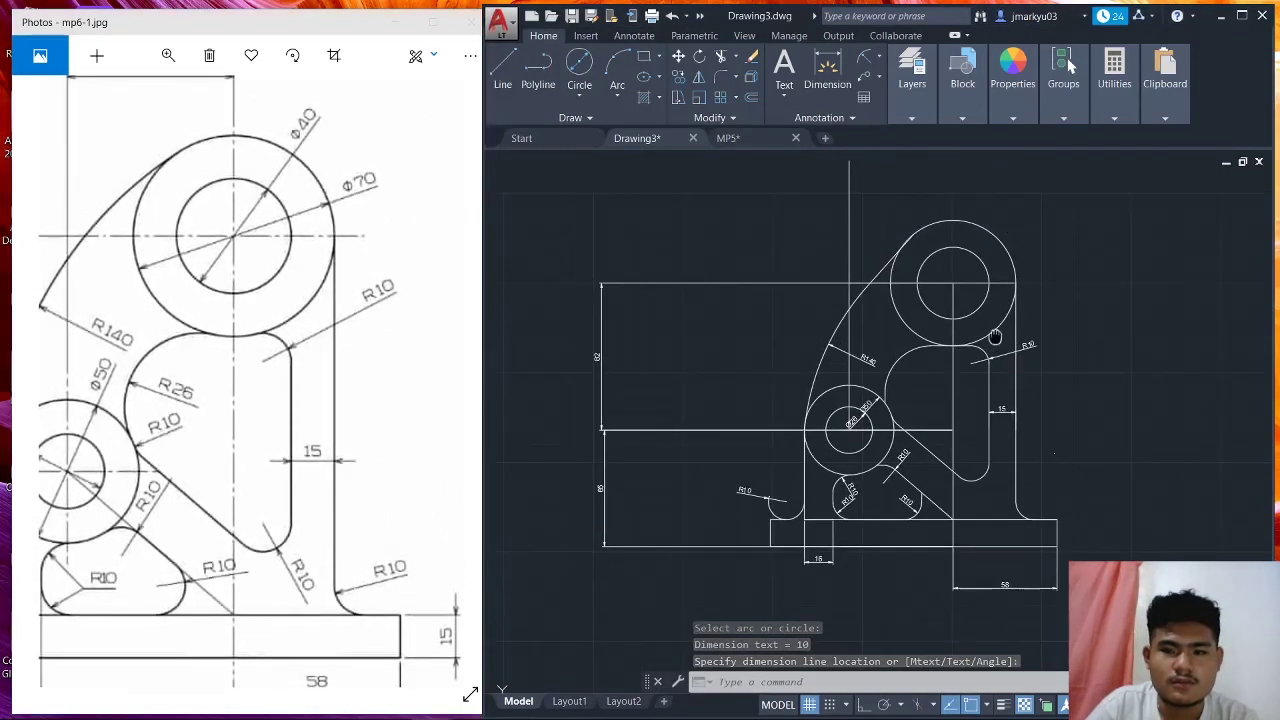
# Add Ø40 and Ø70 diameter dimensions to the inner and outer upper circles.
pyautogui.click(877, 61)
pyautogui.click(882, 250)
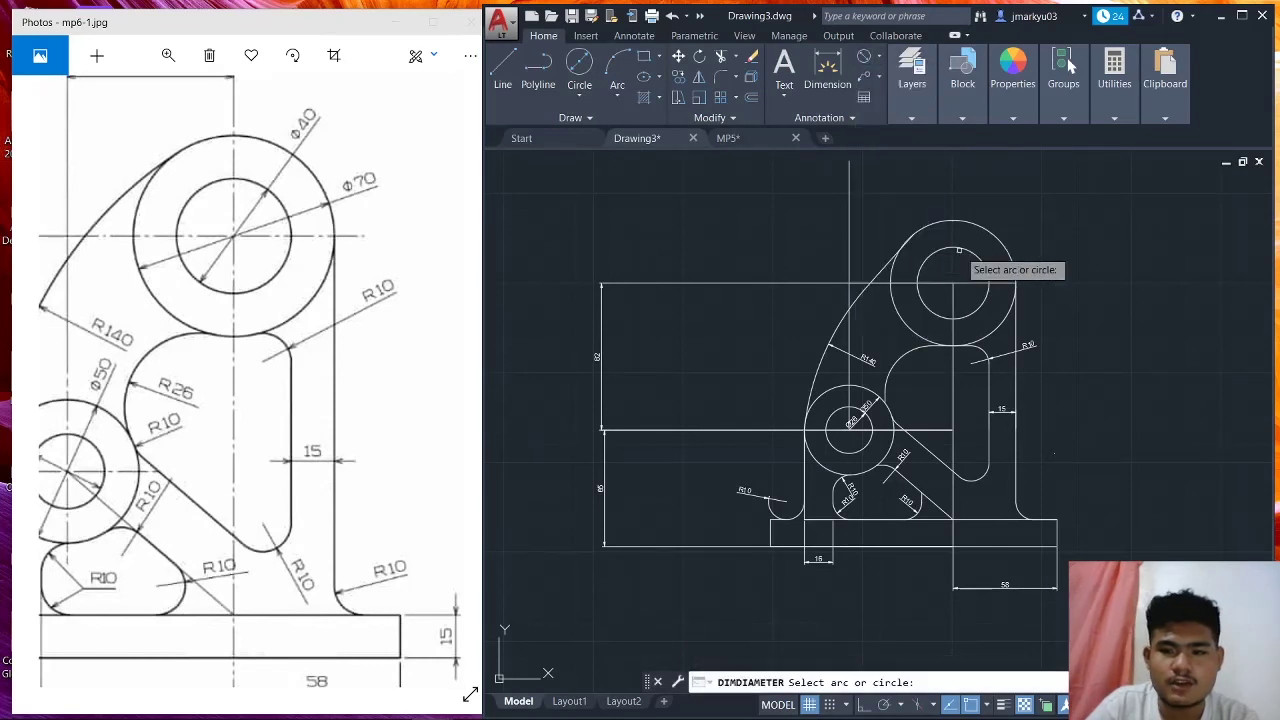
pyautogui.click(967, 253)
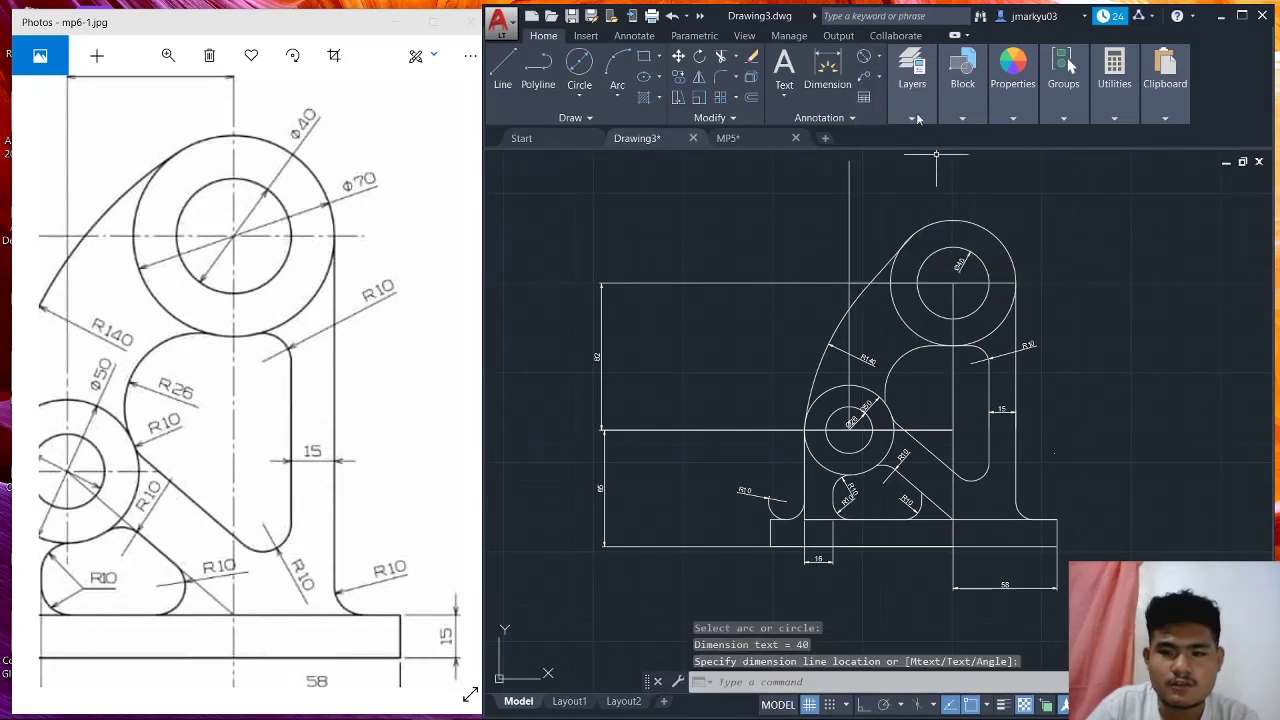
pyautogui.click(864, 57)
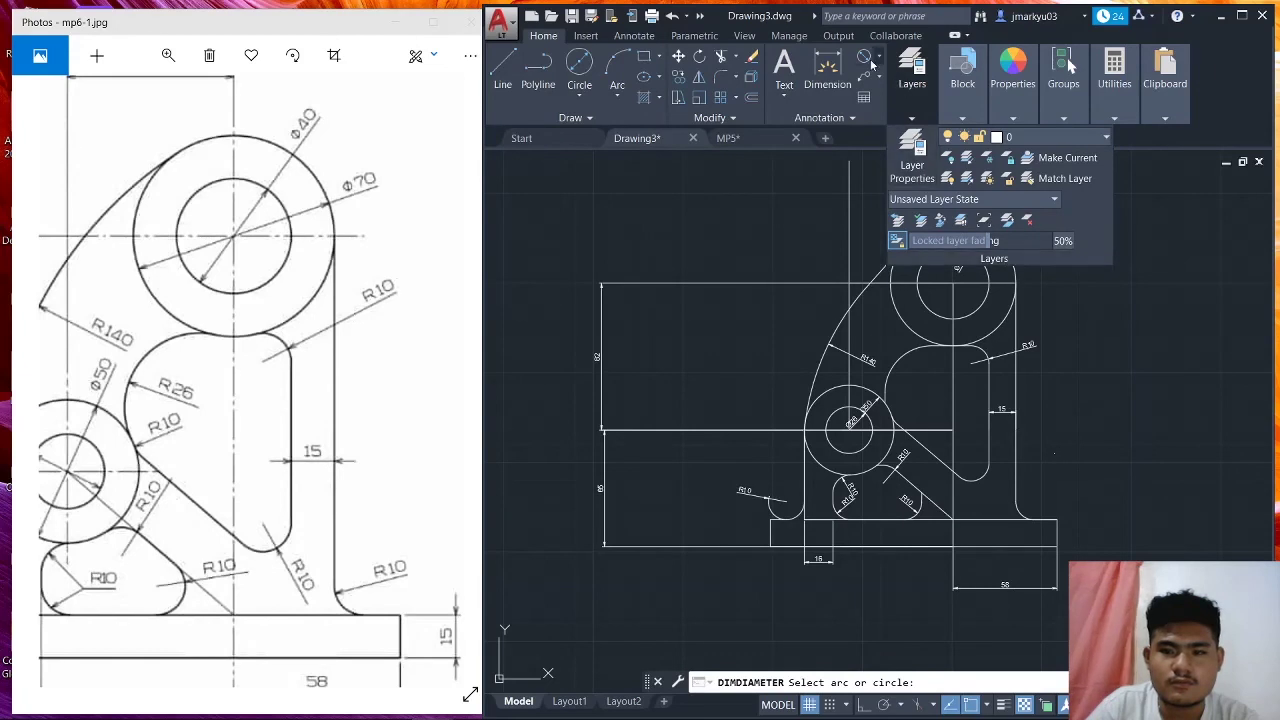
pyautogui.click(995, 237)
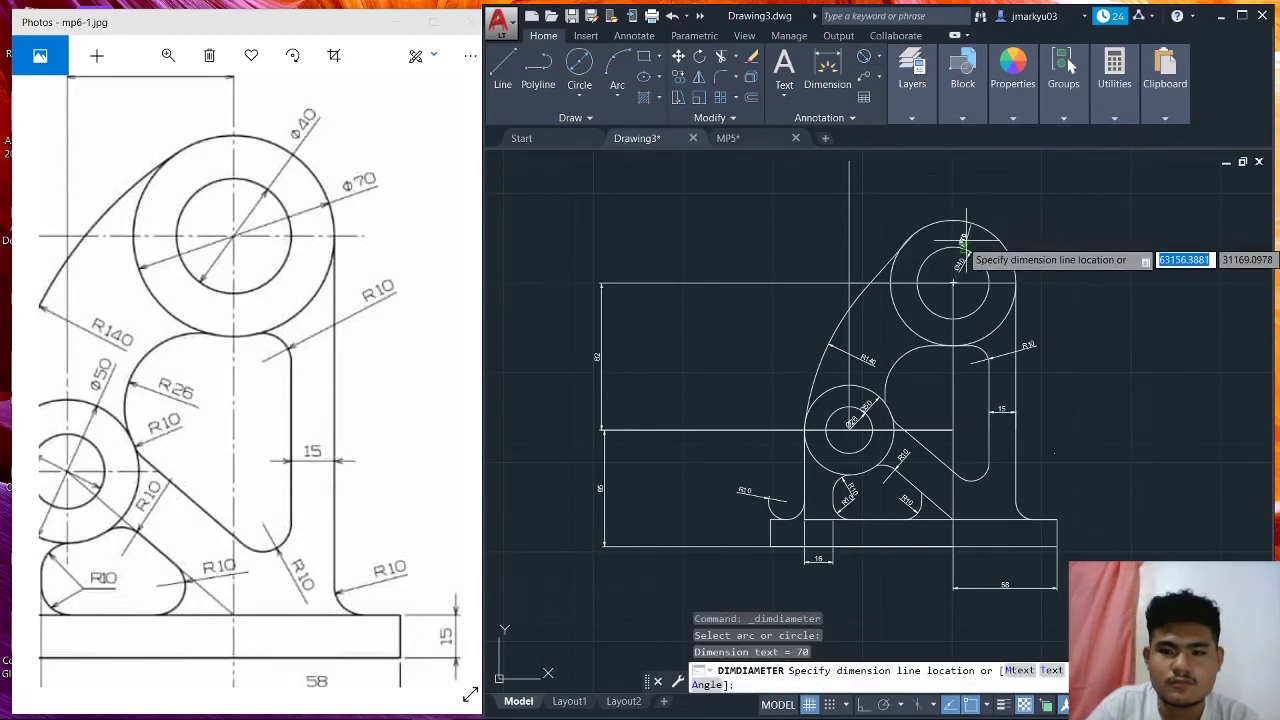
pyautogui.click(962, 248)
pyautogui.scroll(4, 975, 243)
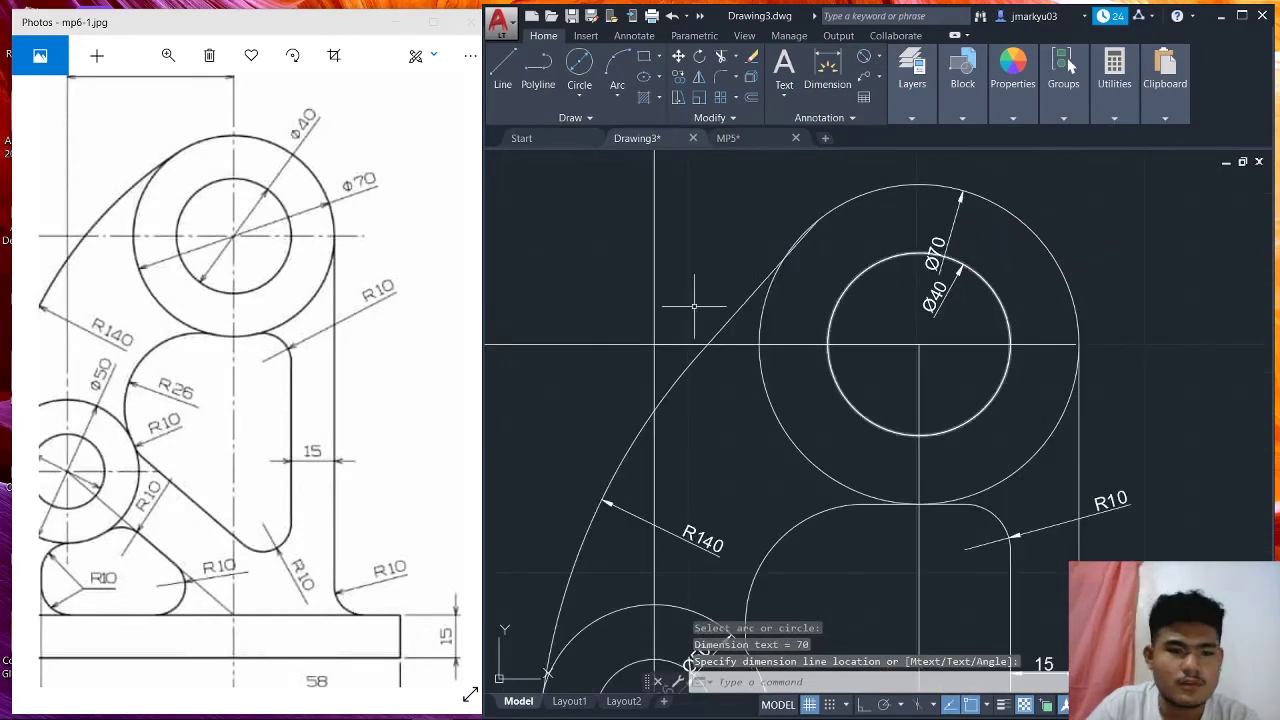
pyautogui.moveTo(408, 334); pyautogui.dragTo(368, 276)
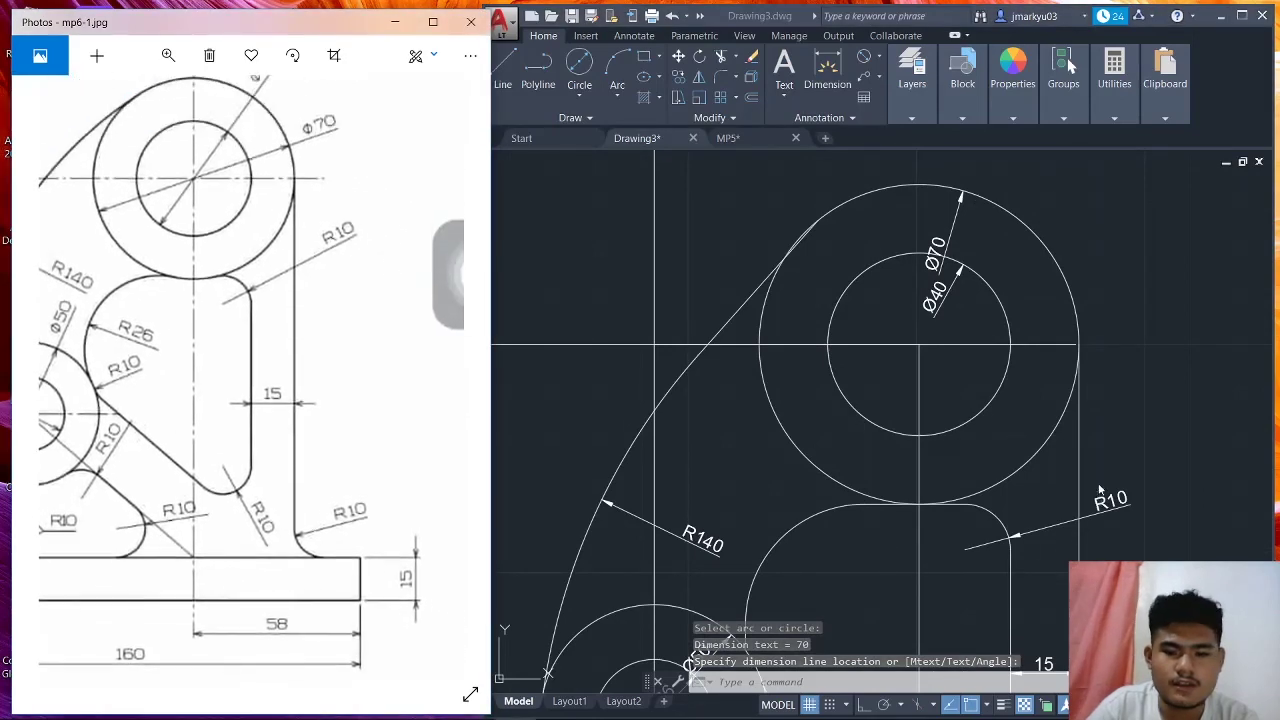
pyautogui.scroll(2, 1100, 488)
pyautogui.scroll(-2, 1114, 443)
pyautogui.moveTo(1114, 443); pyautogui.dragTo(1114, 291, button='middle')
pyautogui.moveTo(1168, 617)
pyautogui.mouseDown(button='middle')
pyautogui.moveTo(1157, 334)
pyautogui.moveTo(1163, 389)
pyautogui.moveTo(1171, 377)
pyautogui.moveTo(1075, 401)
pyautogui.mouseUp(button='middle')
pyautogui.scroll(-3, 1188, 401)
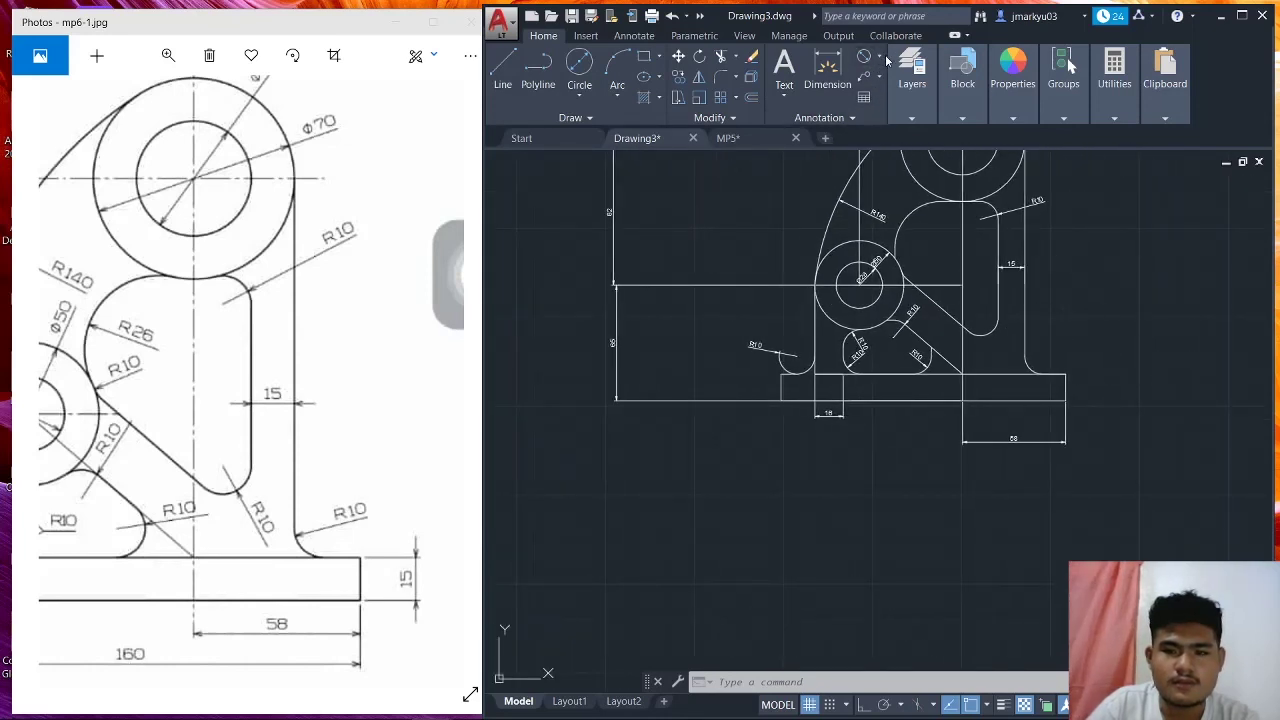
# Add a 15 linear dimension for the base's thickness at its right end.
pyautogui.click(882, 58)
pyautogui.click(900, 84)
pyautogui.click(1066, 375)
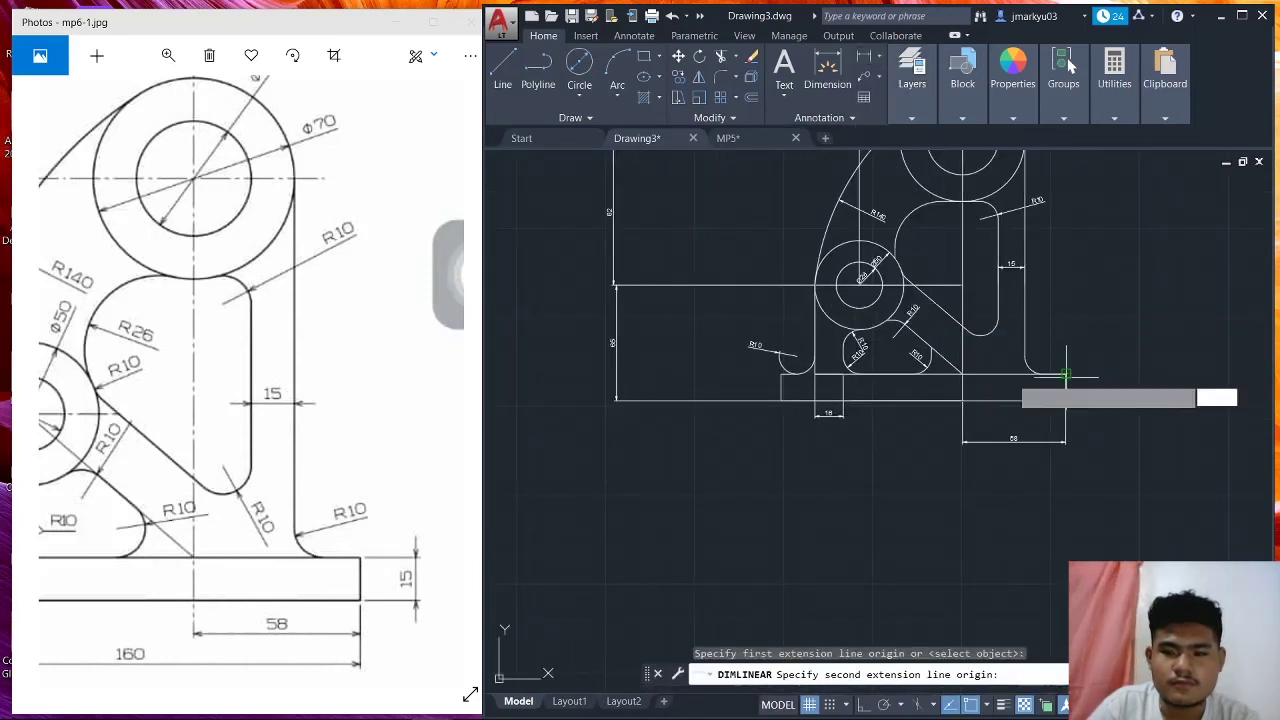
pyautogui.click(1066, 400)
pyautogui.scroll(4, 1117, 402)
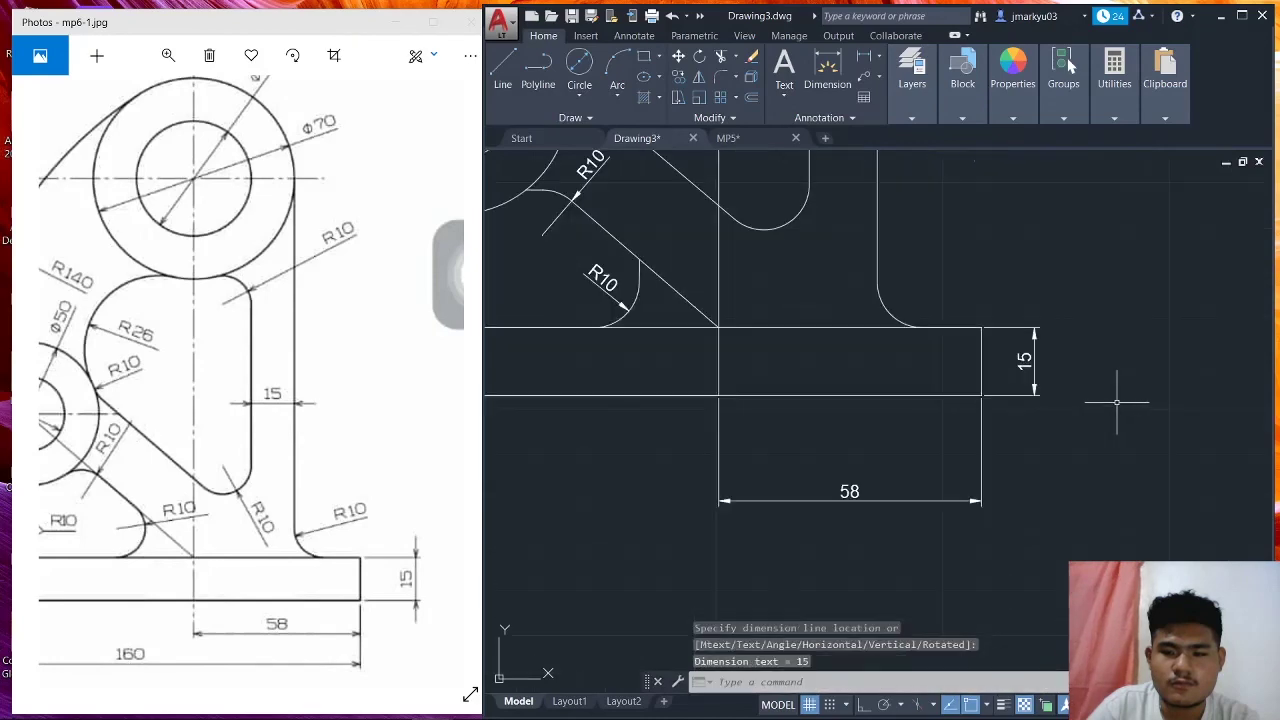
pyautogui.scroll(-4, 818, 500)
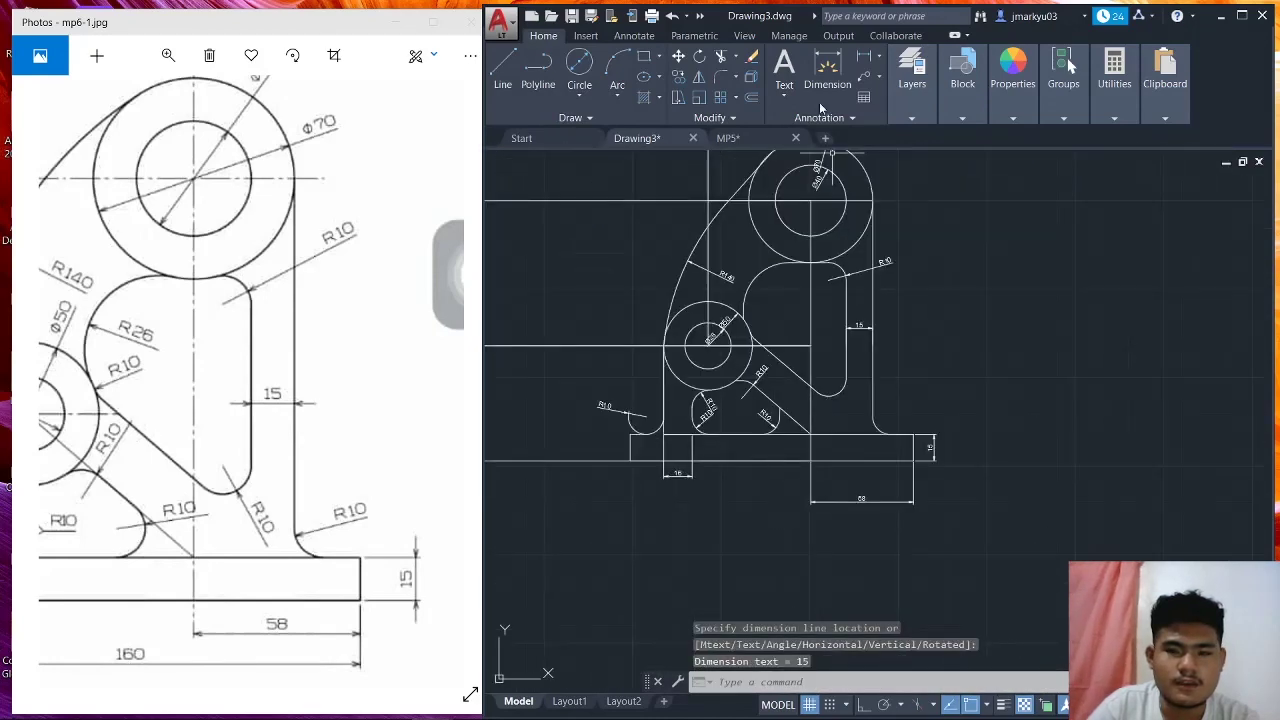
# Place a linear length dimension below the base.
pyautogui.click(879, 57)
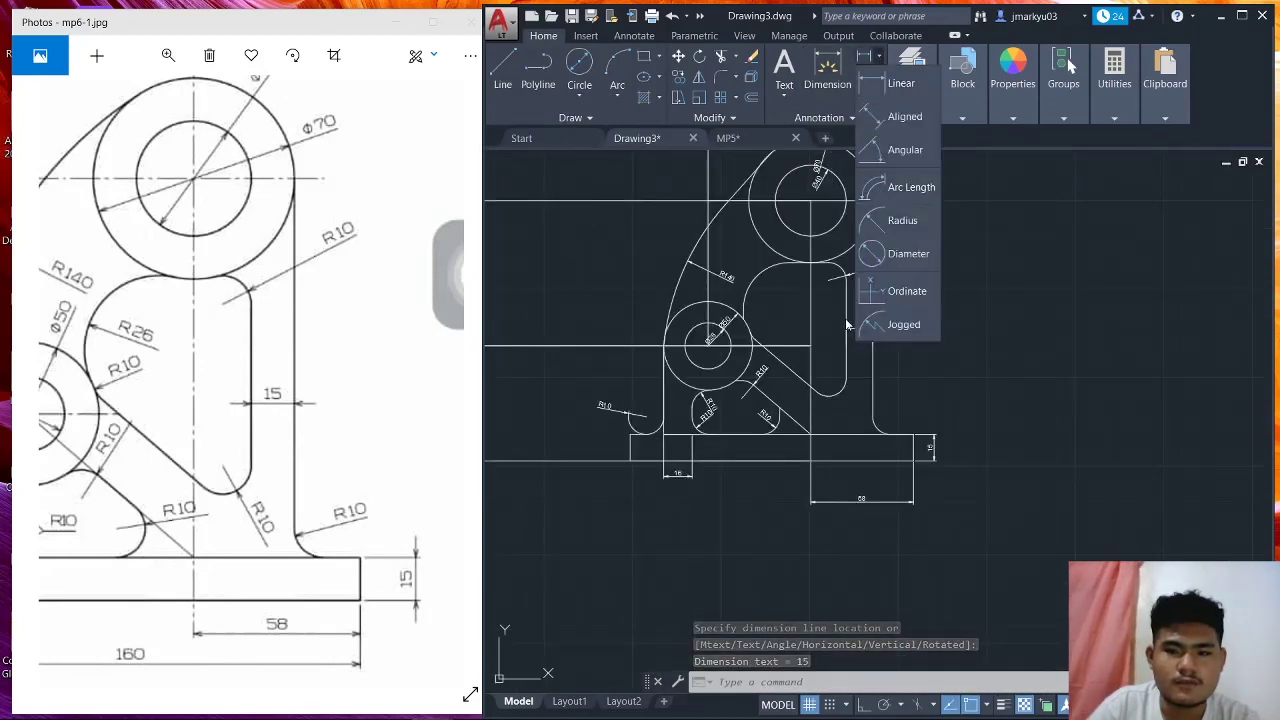
pyautogui.click(899, 83)
pyautogui.click(913, 461)
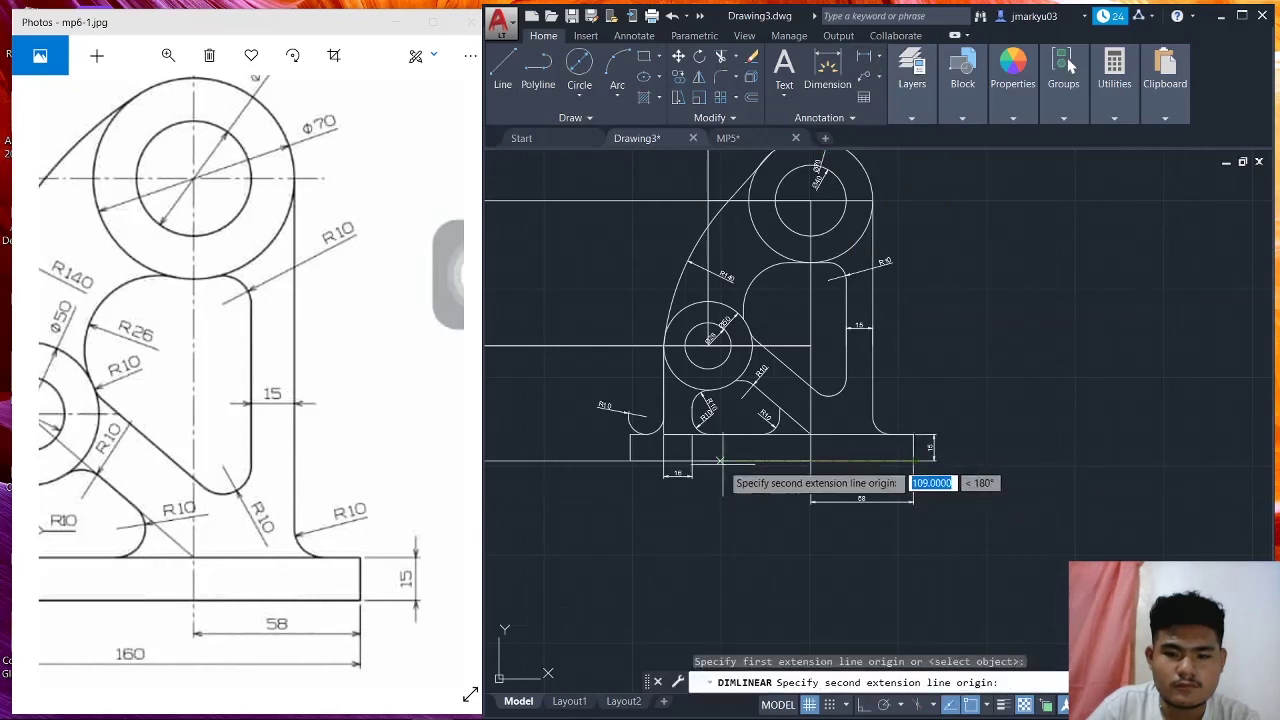
pyautogui.click(664, 461)
pyautogui.click(699, 524)
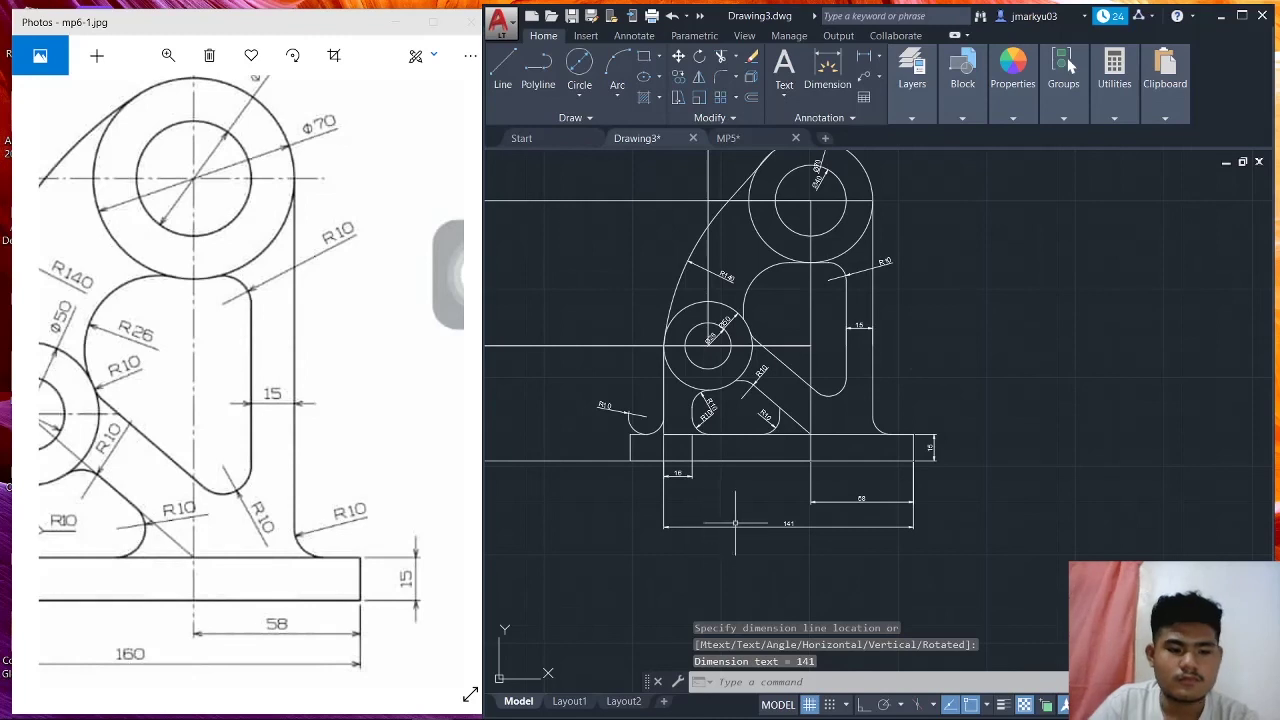
# Grip-stretch the 141 length dimension to the base's left end so it reads 160.
pyautogui.moveTo(253, 529); pyautogui.dragTo(534, 485)
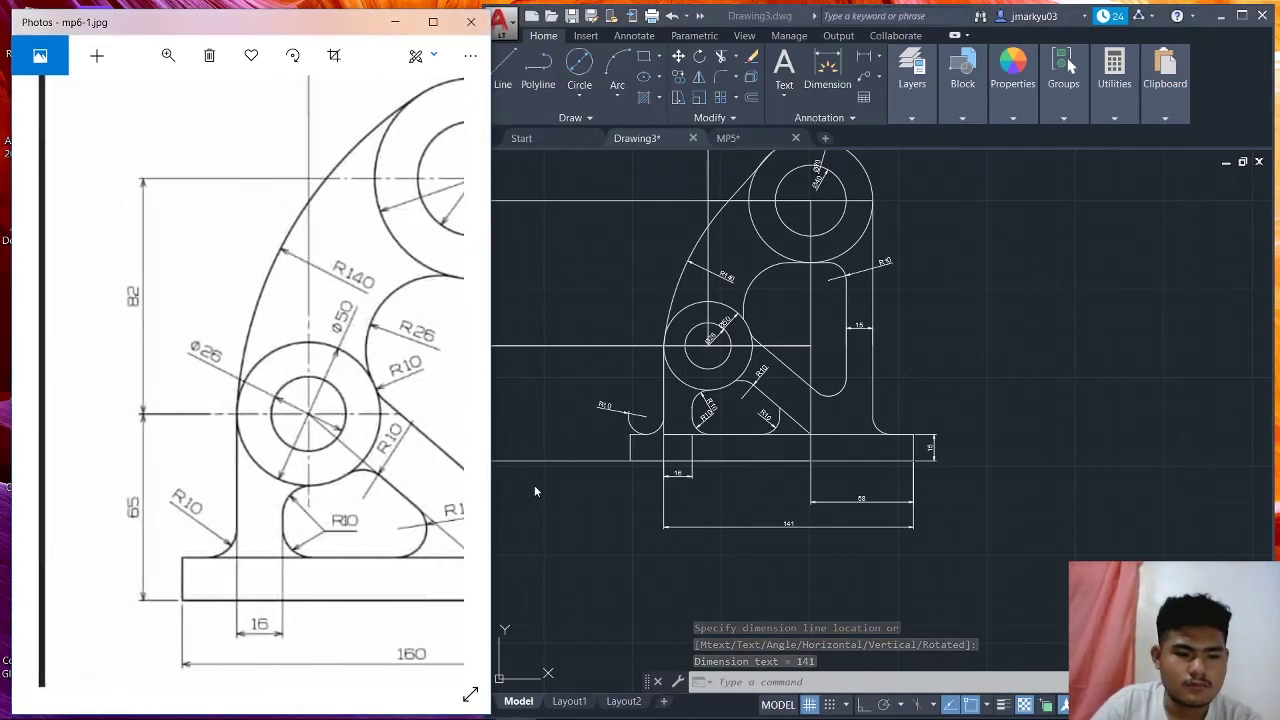
pyautogui.click(670, 521)
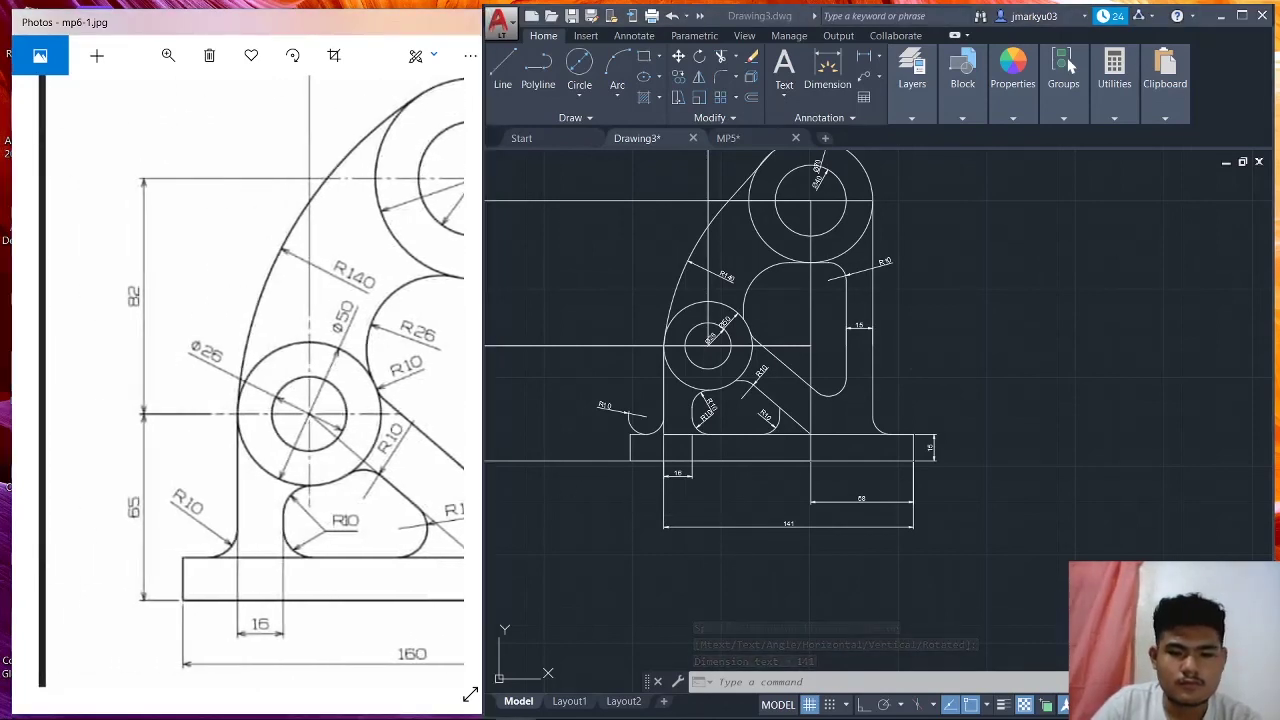
pyautogui.click(667, 485)
pyautogui.click(664, 461)
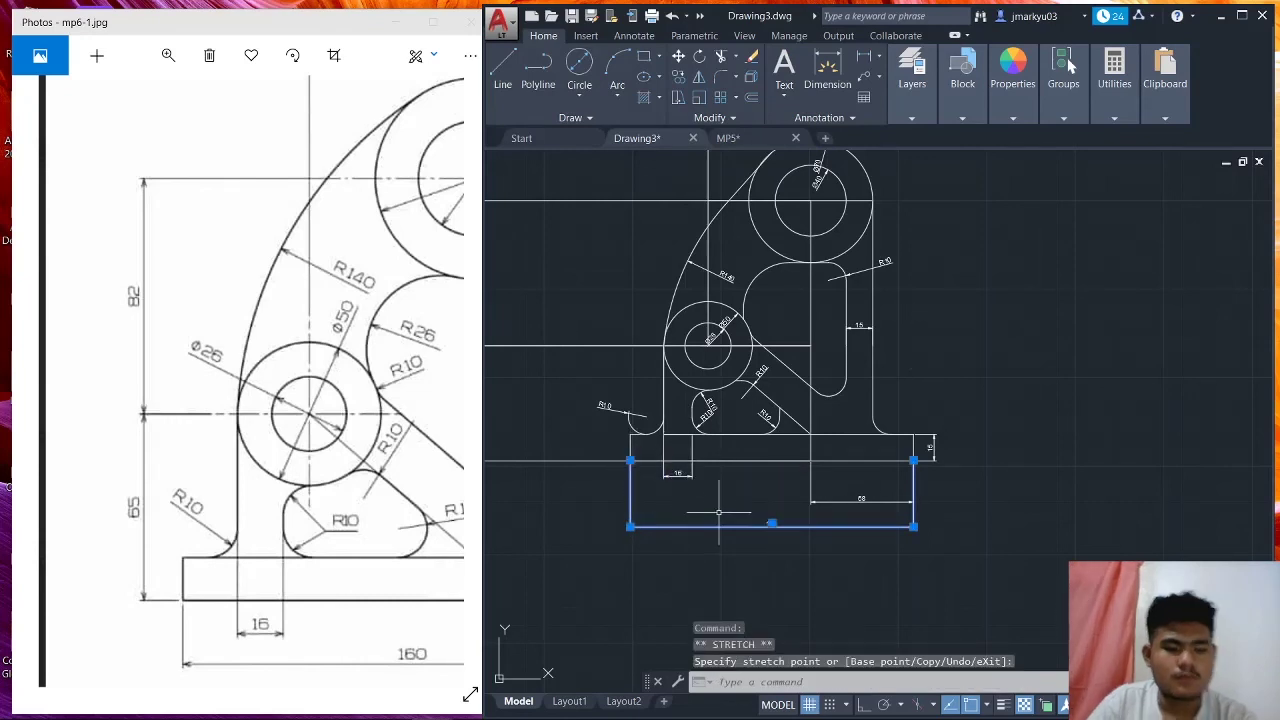
pyautogui.press('Escape')
pyautogui.scroll(4, 757, 508)
pyautogui.scroll(-2, 762, 508)
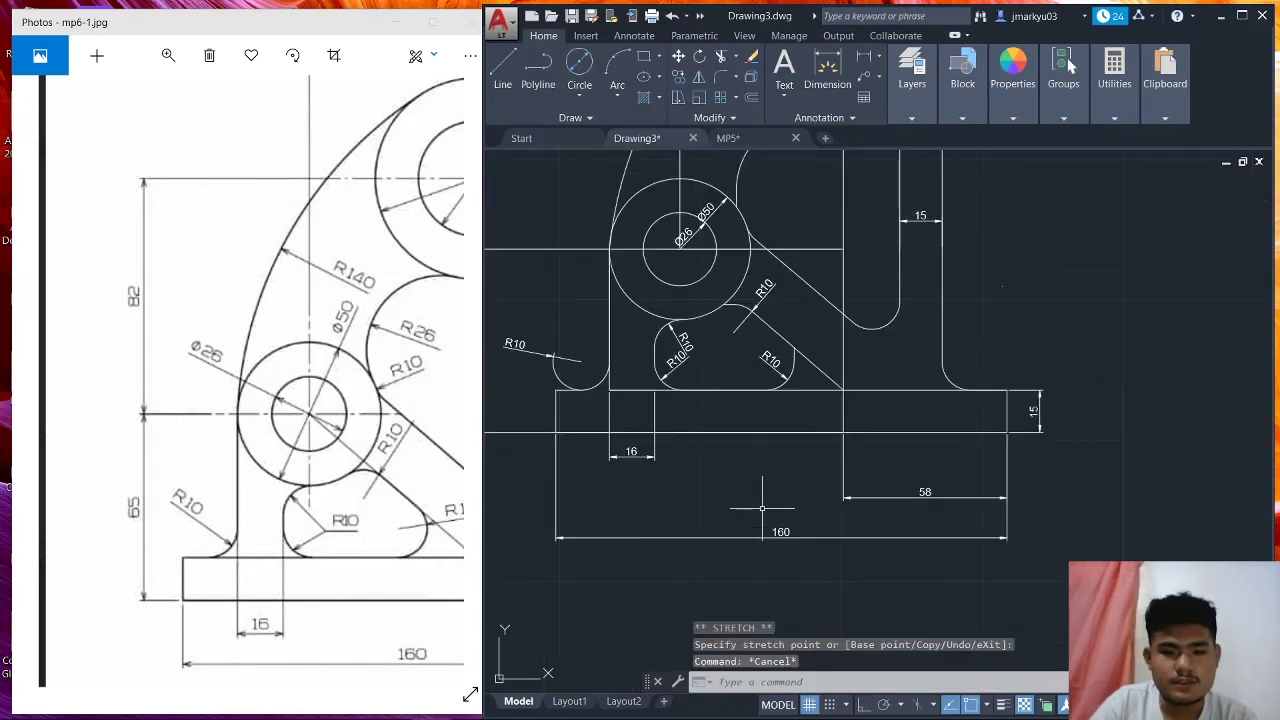
pyautogui.scroll(-3, 395, 470)
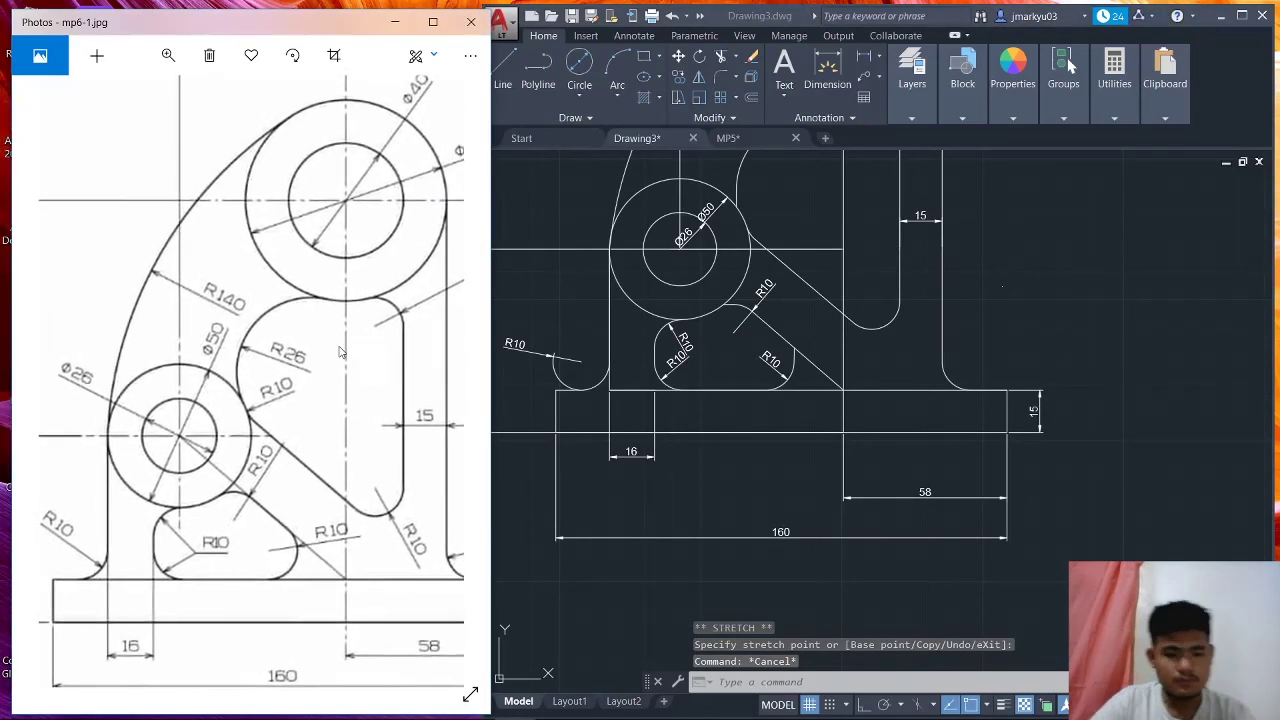
pyautogui.scroll(-2, 786, 340)
pyautogui.click(1068, 64)
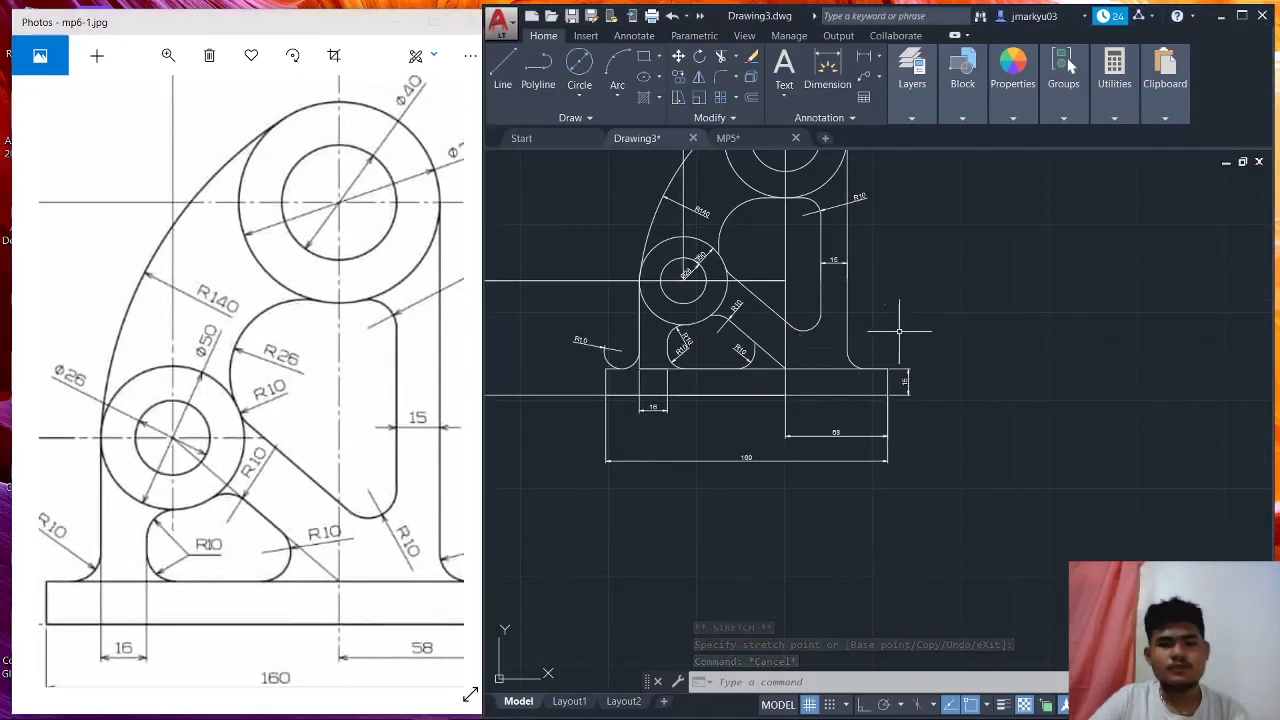
pyautogui.moveTo(899, 330)
pyautogui.mouseDown(button='middle')
pyautogui.moveTo(957, 457)
pyautogui.moveTo(974, 440)
pyautogui.mouseUp(button='middle')
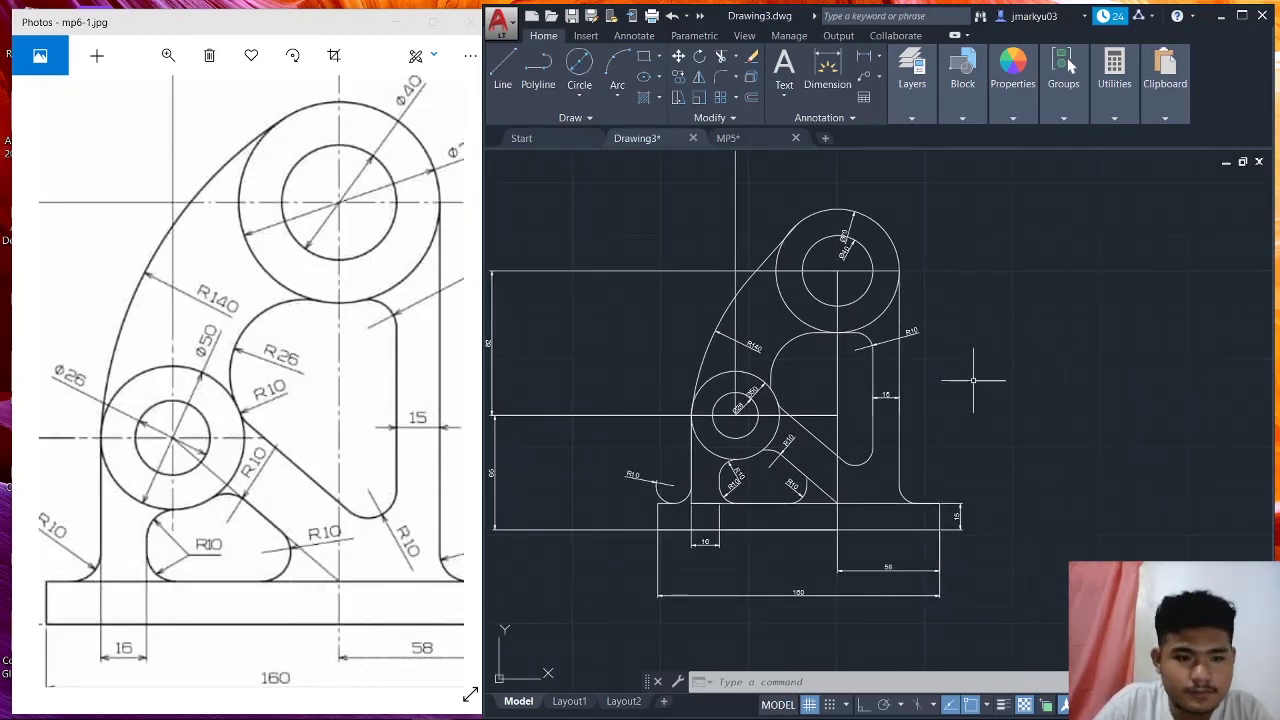
pyautogui.scroll(-2, 1040, 420)
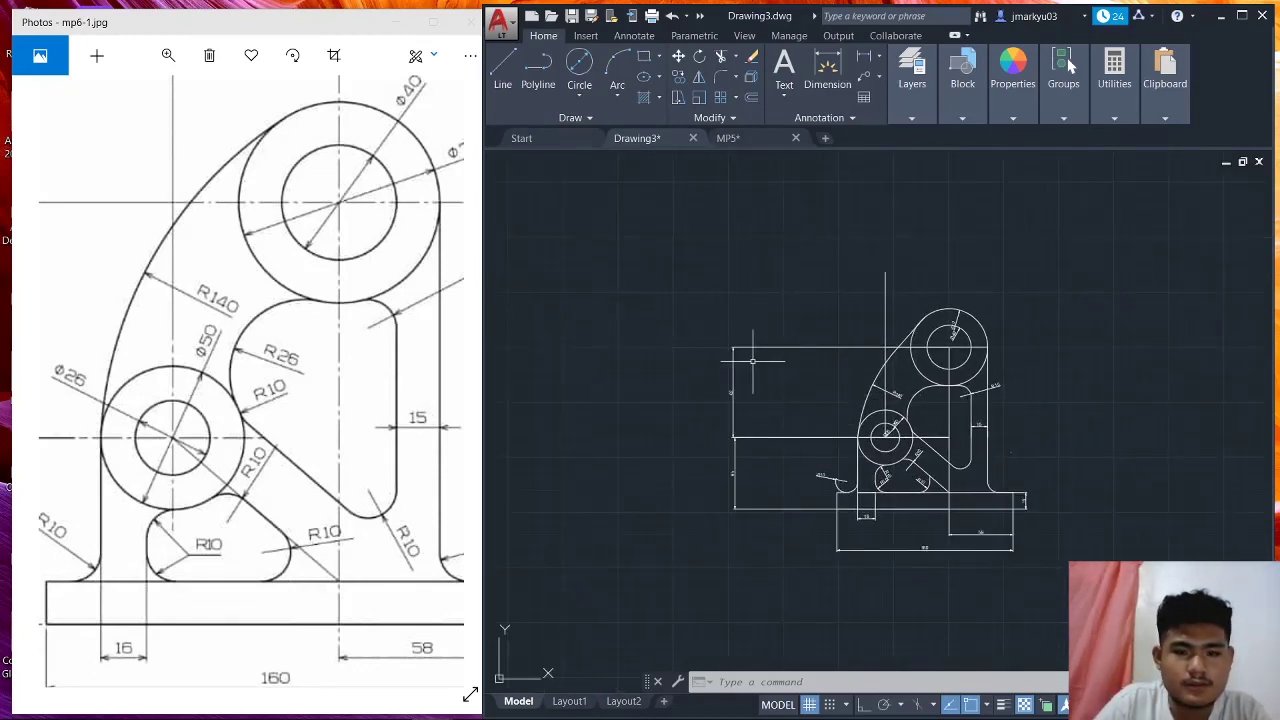